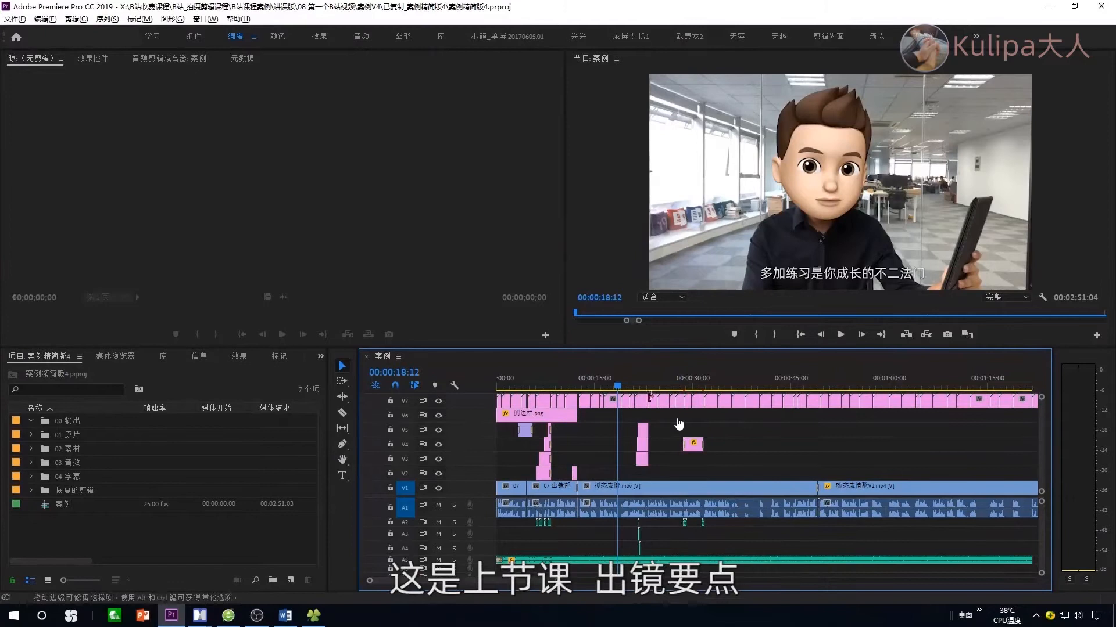
Step: Scrub the 案例 sequence to 00:00:17:19 and select the middle clips across the video and audio tracks for review
left_click(695, 384)
left_click_drag(697, 382, 615, 388)
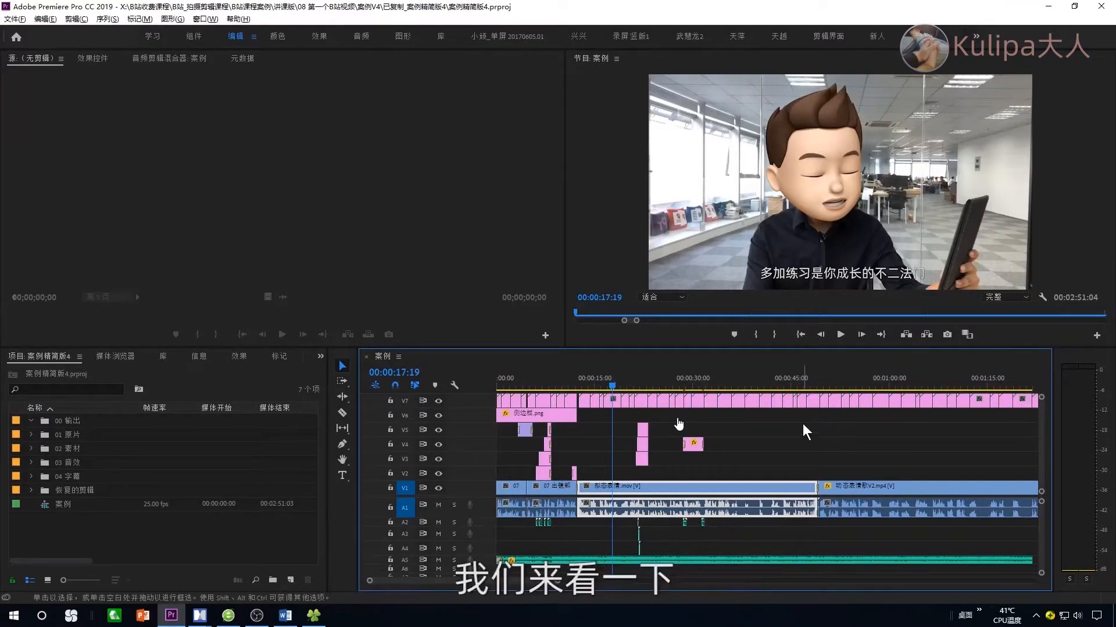
left_click_drag(662, 423, 530, 516)
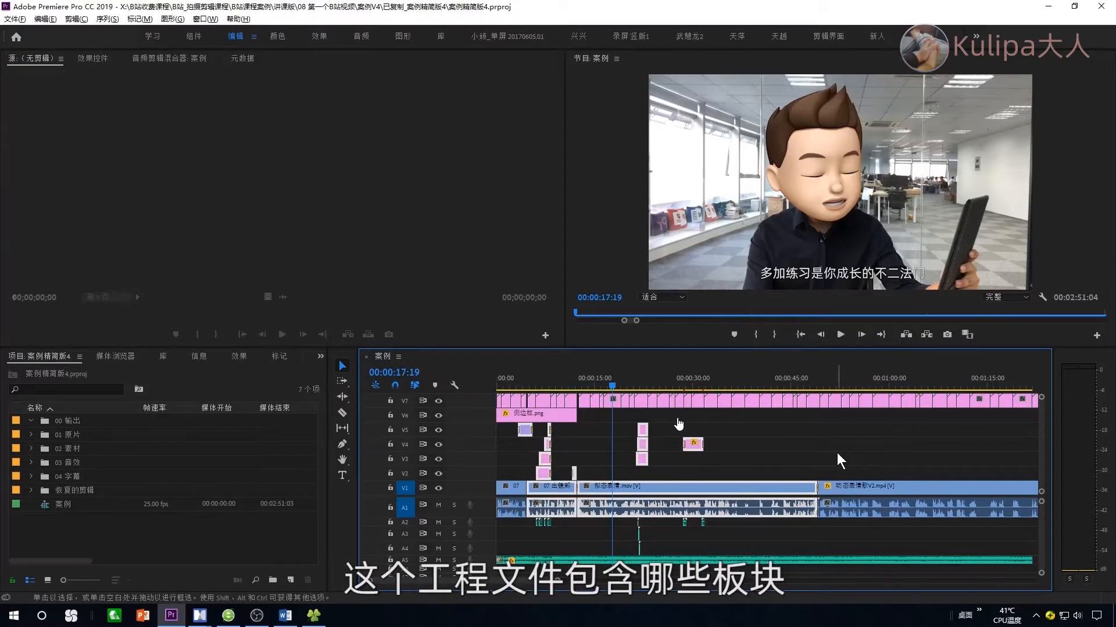
Step: Toggle the visibility of subtitle track V7 off and on, and open the subtitle 多加练习是你成长的不二法门 for inspection
left_click(438, 400)
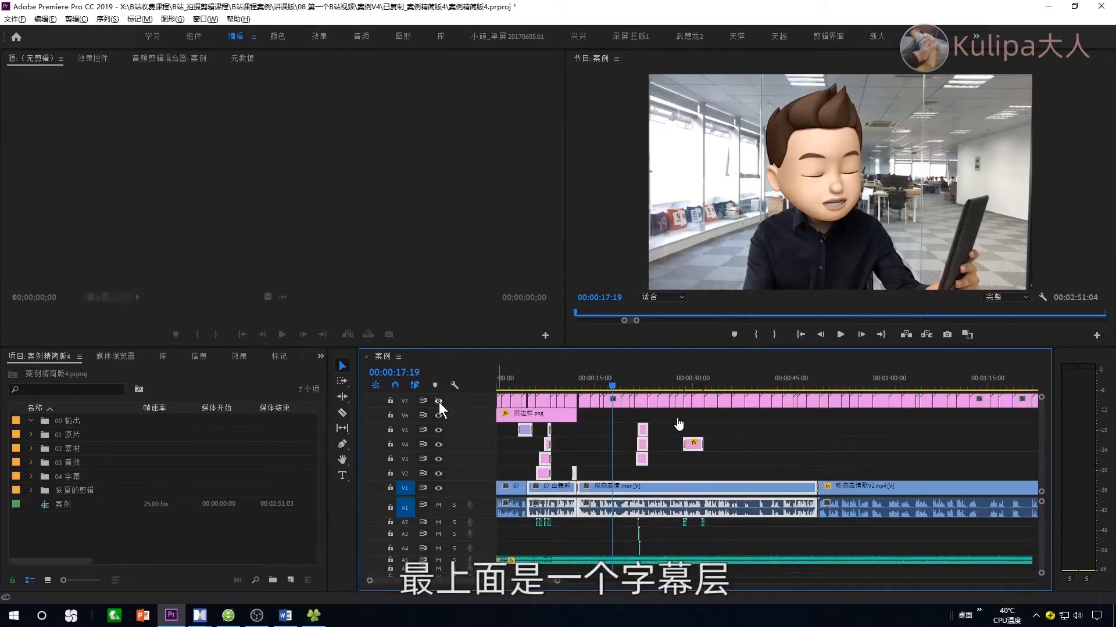
left_click(438, 402)
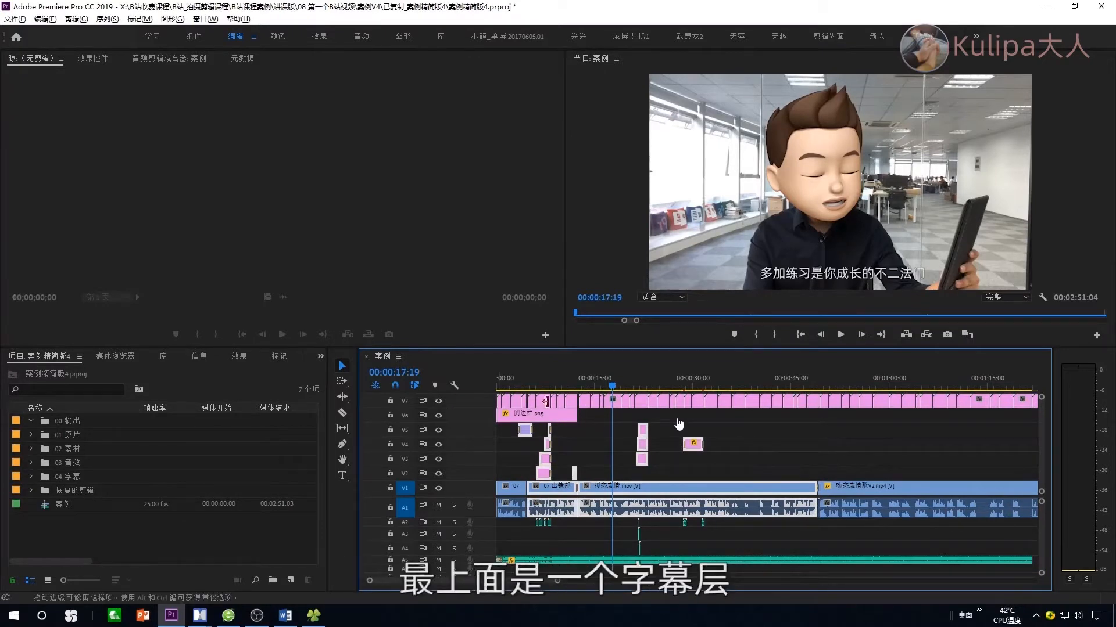
double_click(614, 402)
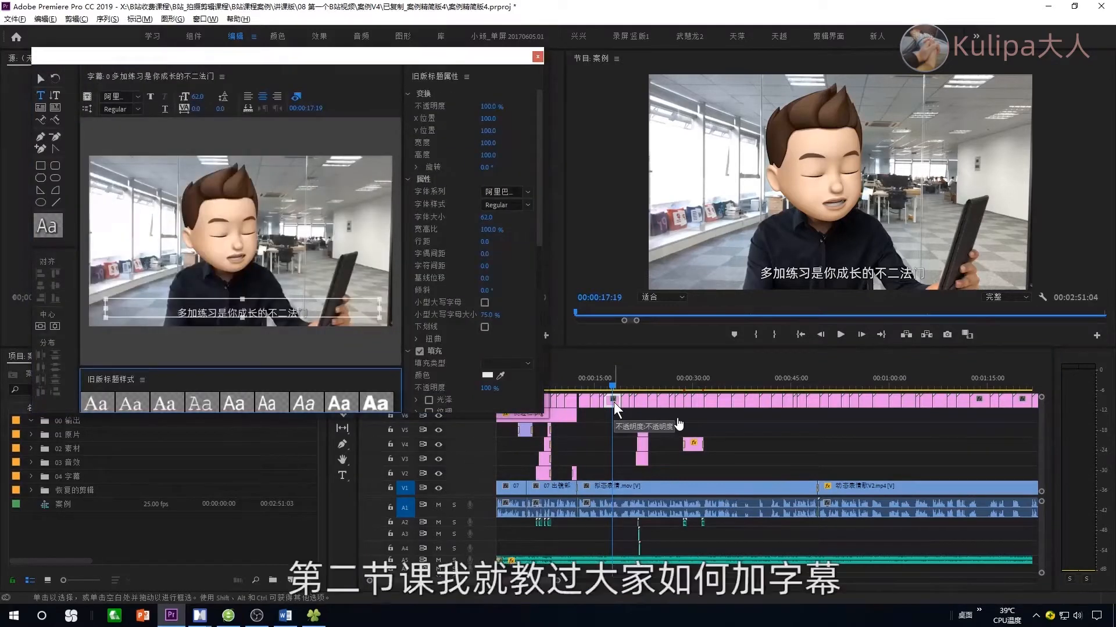
left_click(343, 315)
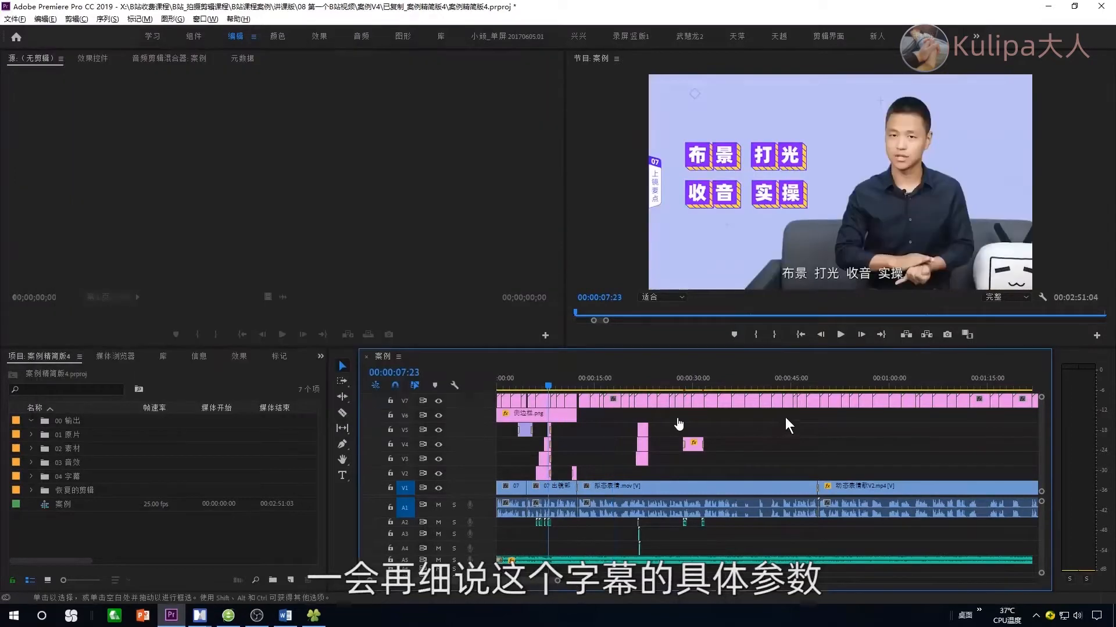
Step: Review the sequence's on-camera, animated-face and screen-recording clips on V1, and select the background music on the lowest audio track
left_click_drag(786, 416, 605, 446)
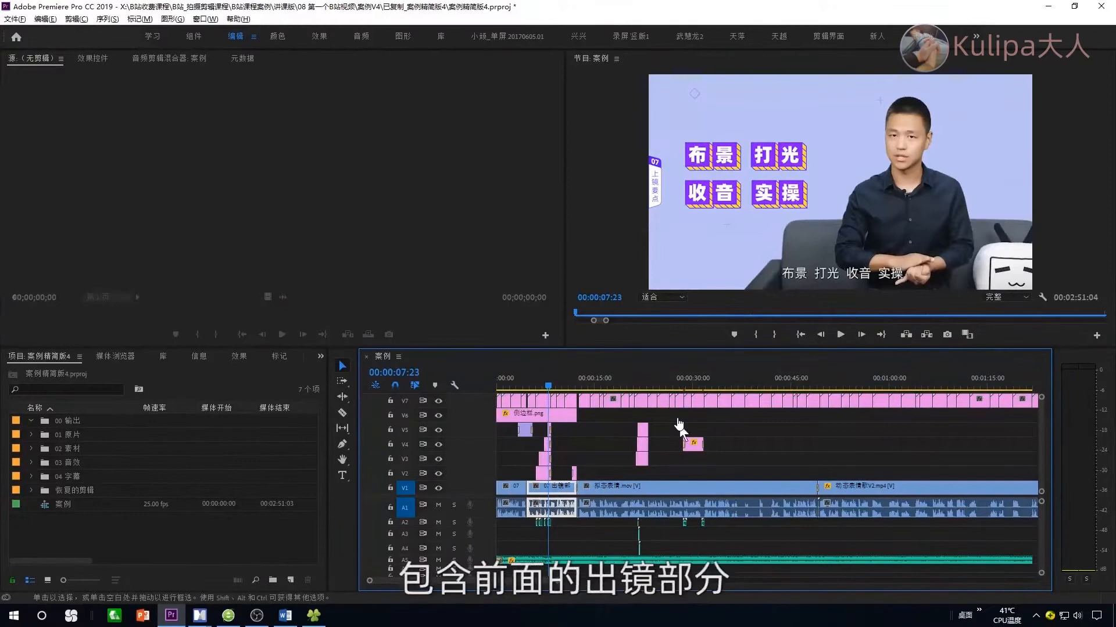
left_click(715, 486)
left_click(735, 379)
left_click(854, 487)
left_click(890, 378)
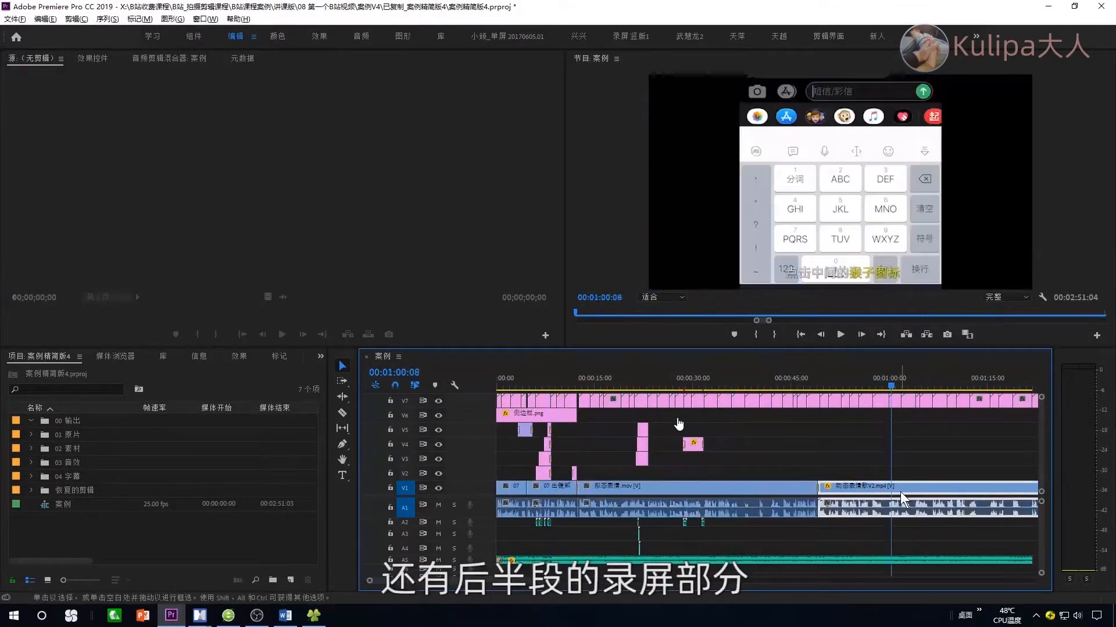
left_click_drag(753, 519, 521, 556)
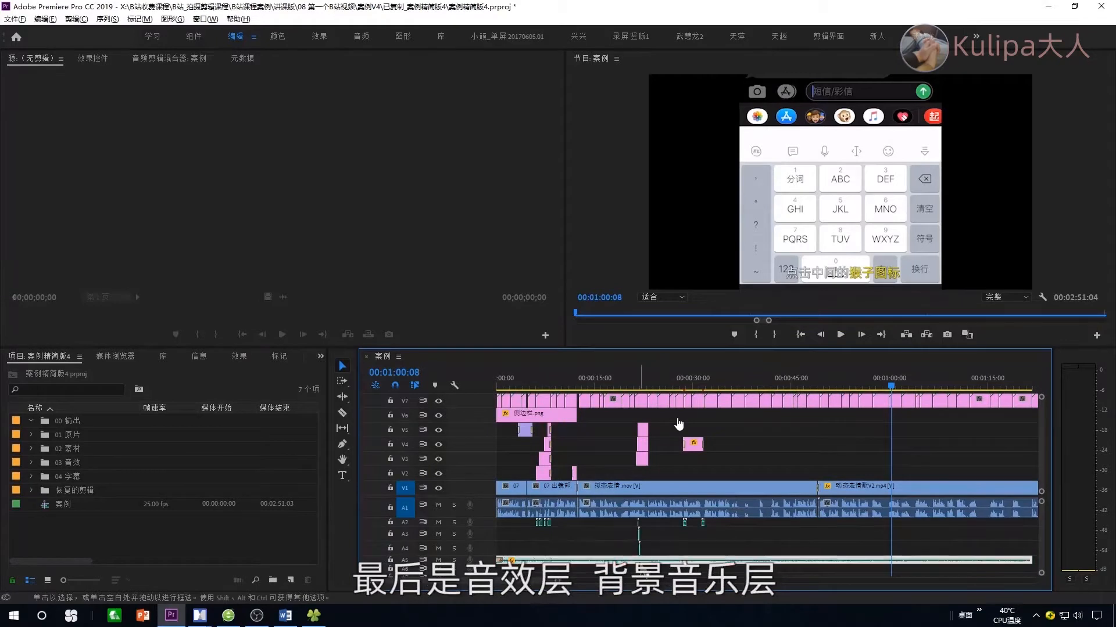
Step: Switch to File Explorer and open the 01 原片 folder of the lesson 3.2 materials
key("ctrl+a")
key("alt+Tab")
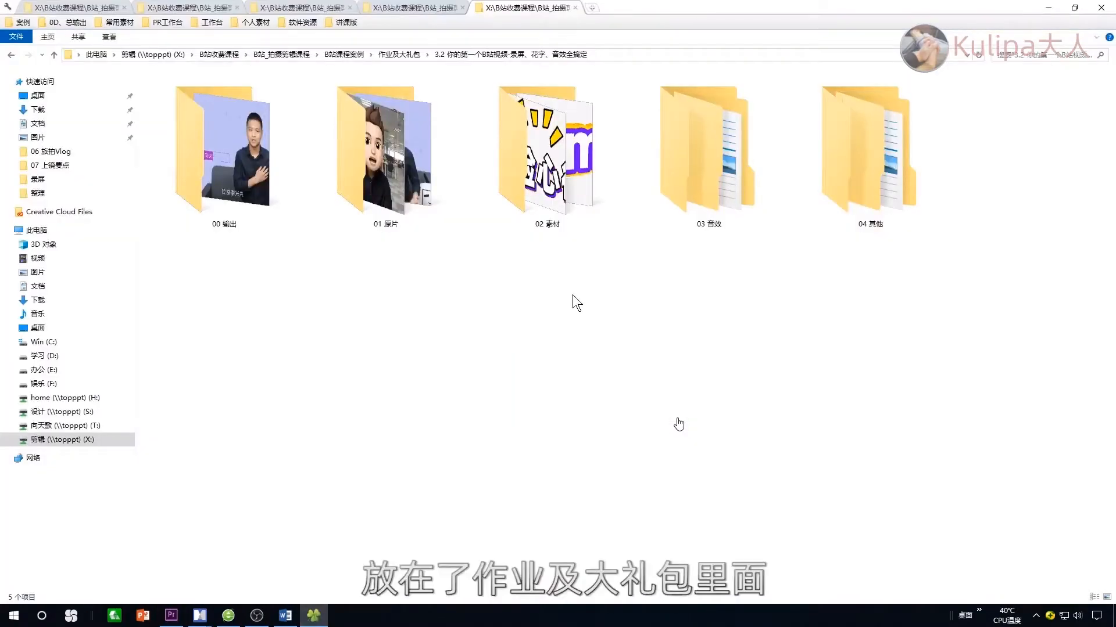
double_click(361, 176)
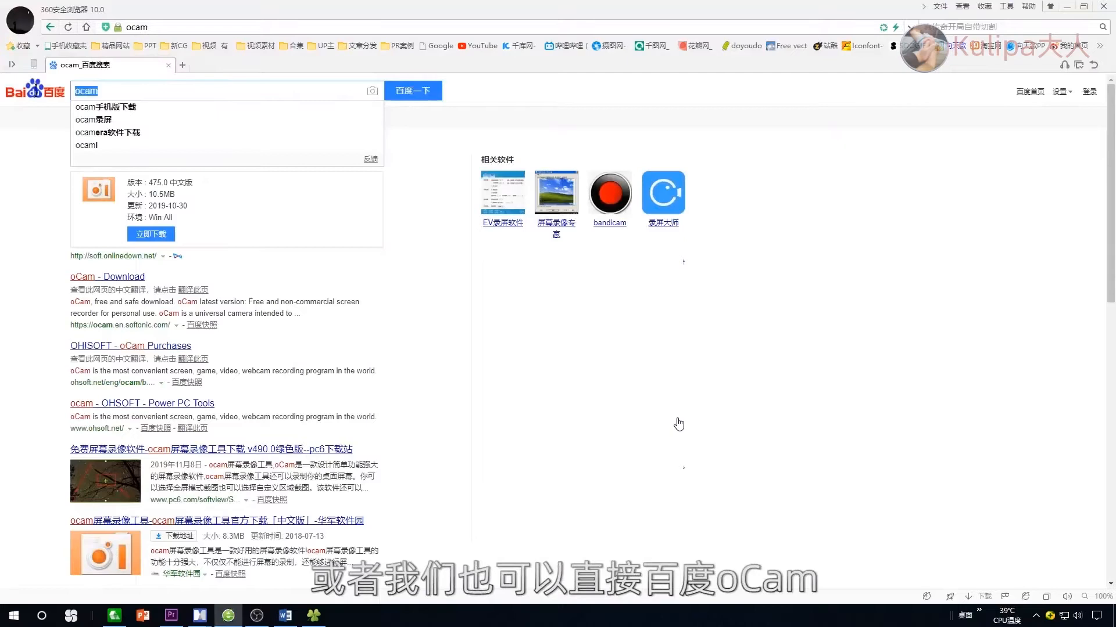
Step: Dismiss the suggestions on the Baidu results page for ocam and launch oCam
left_click(342, 298)
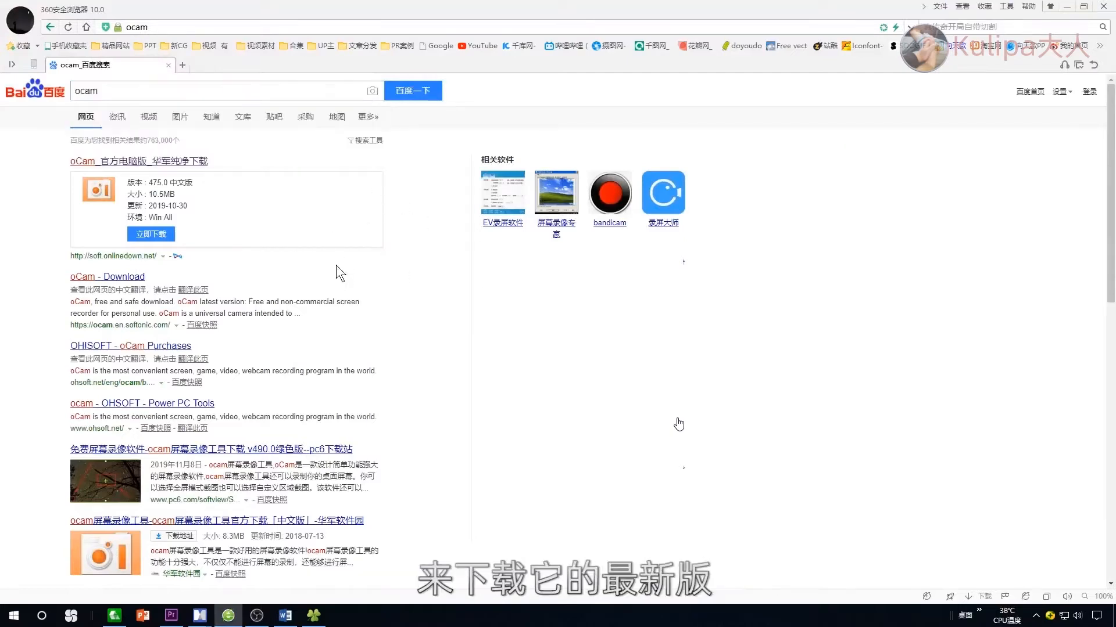
key("super")
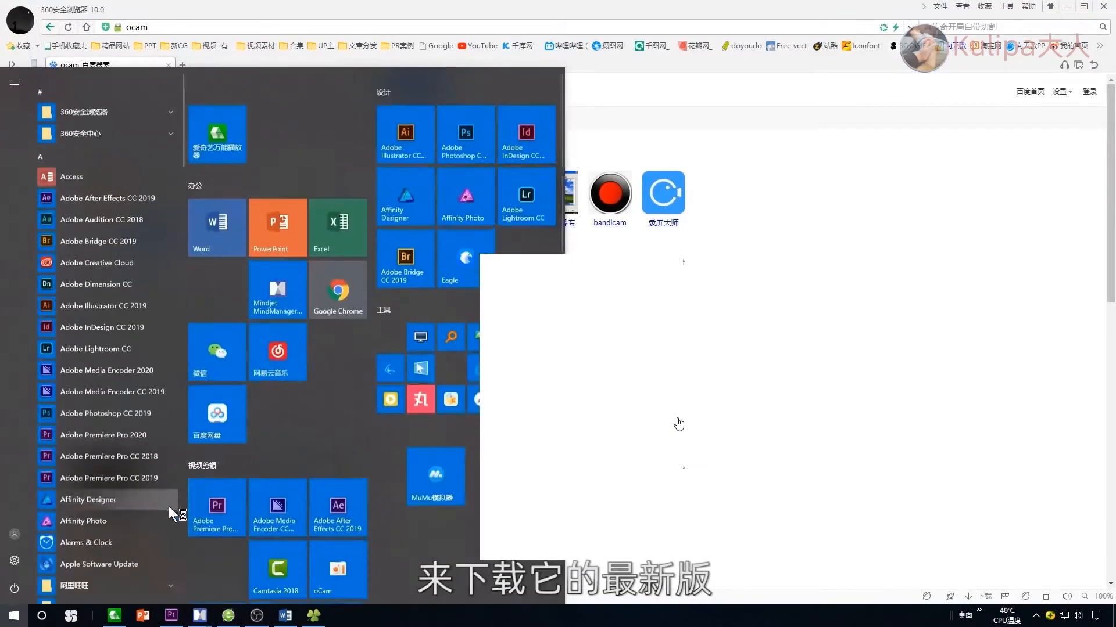
left_click(679, 425)
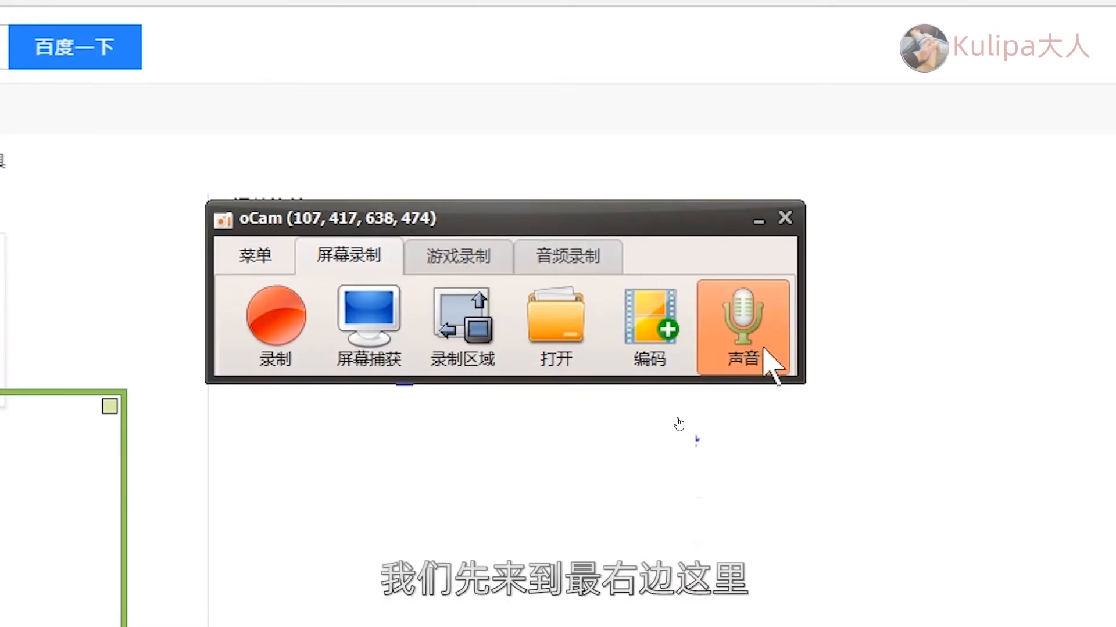
Step: Turn on system audio recording in oCam and choose the Yeti Stereo Microphone as the microphone source
left_click(772, 349)
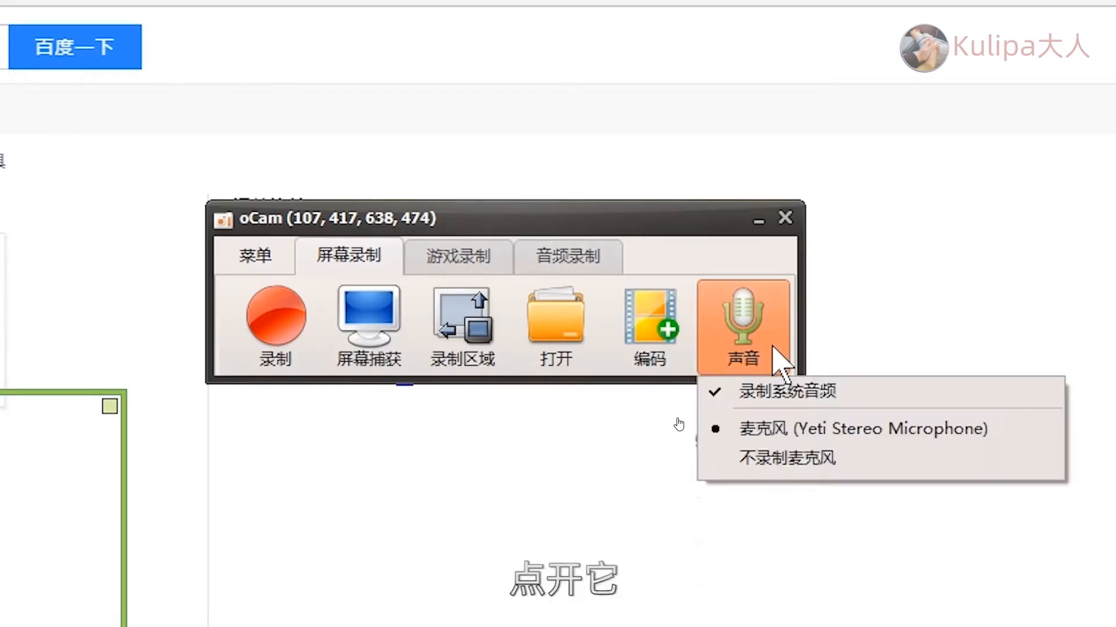
left_click(852, 406)
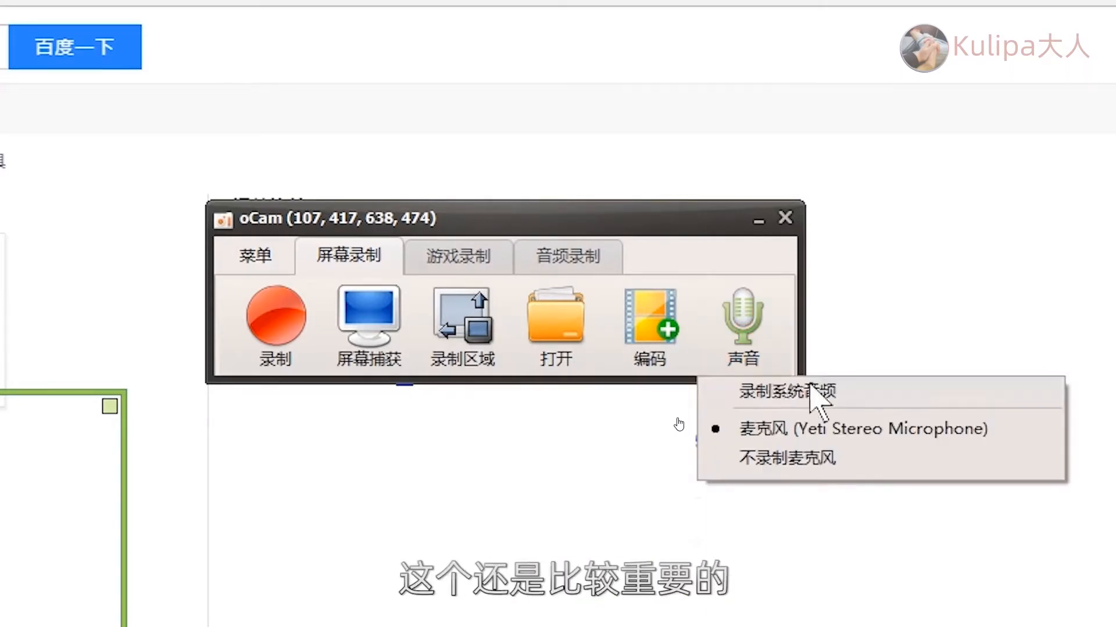
left_click(819, 392)
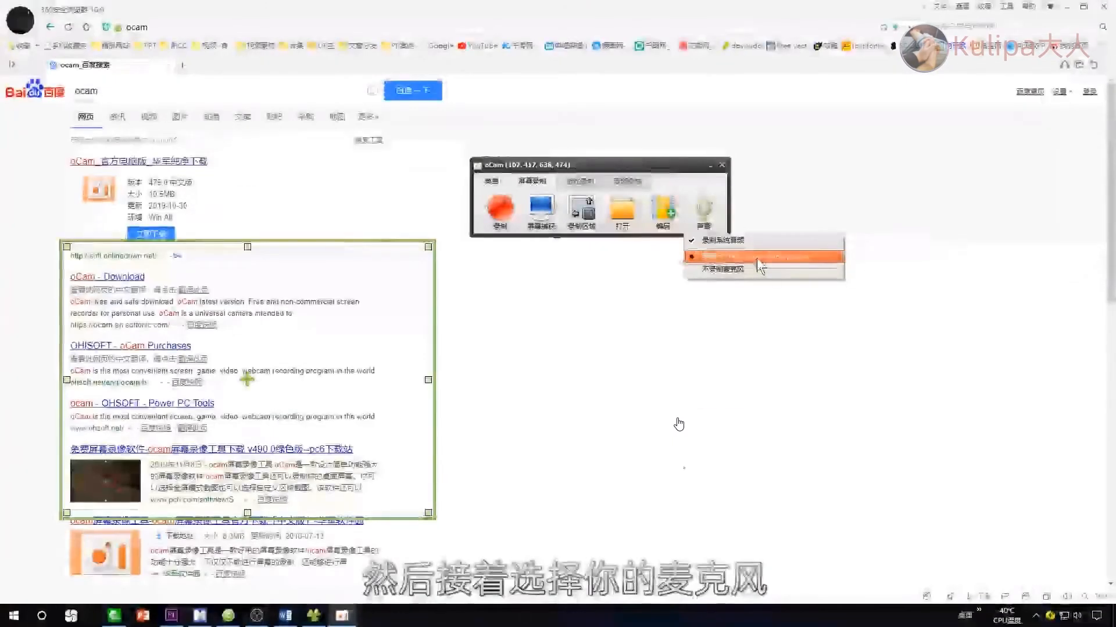
left_click(865, 433)
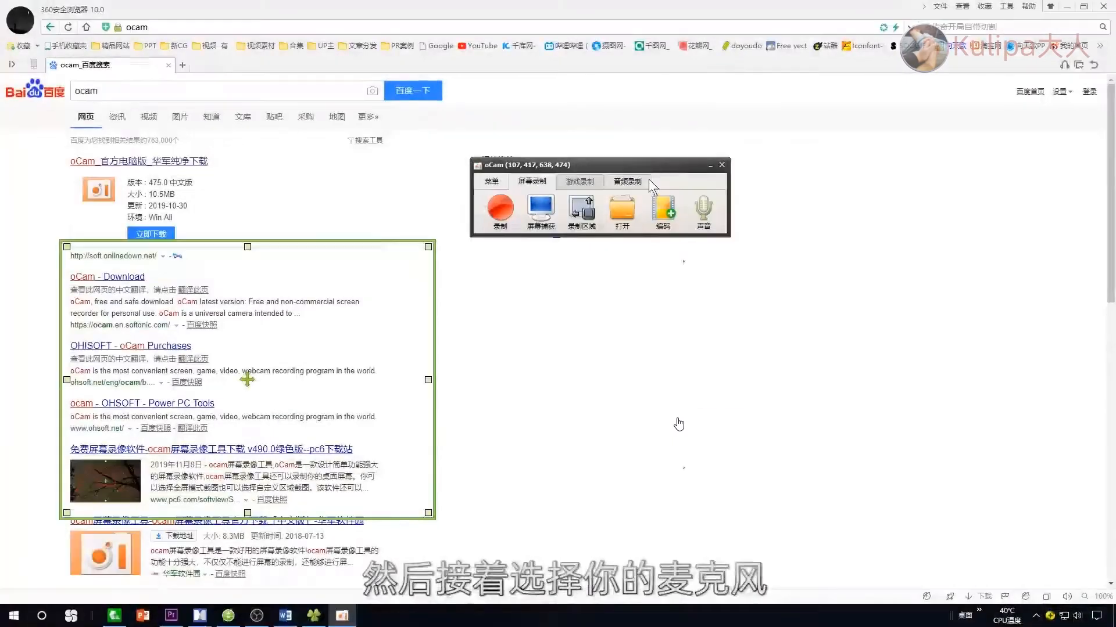
Step: Extend the recording area to the full screen, about 1917 by 1080, and start recording
left_click_drag(248, 379, 162, 107)
left_click_drag(373, 272, 1114, 626)
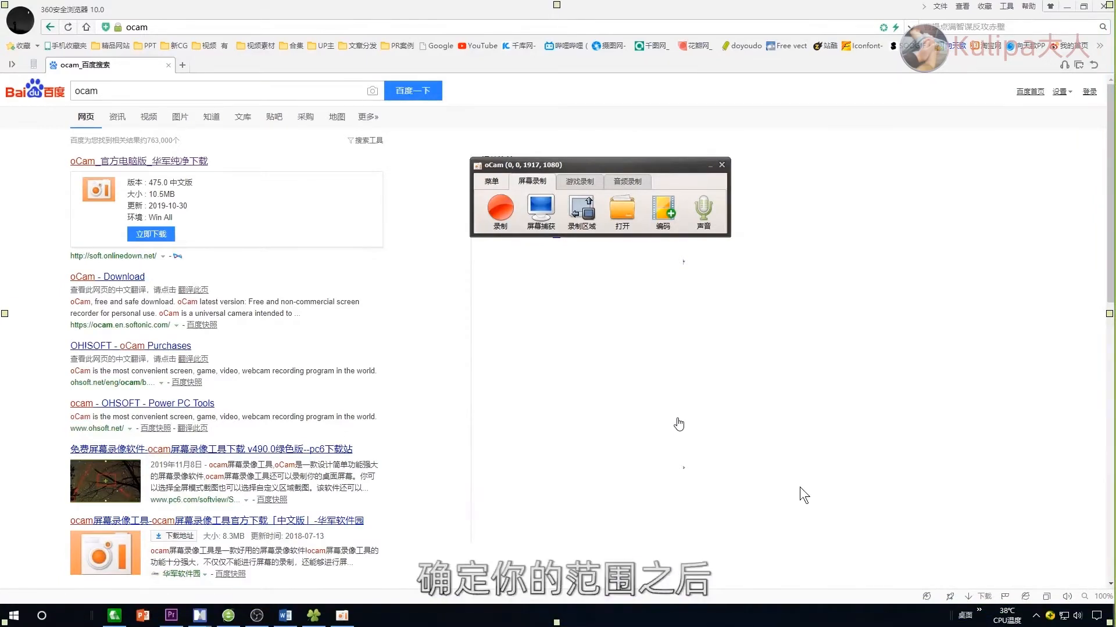
left_click(503, 209)
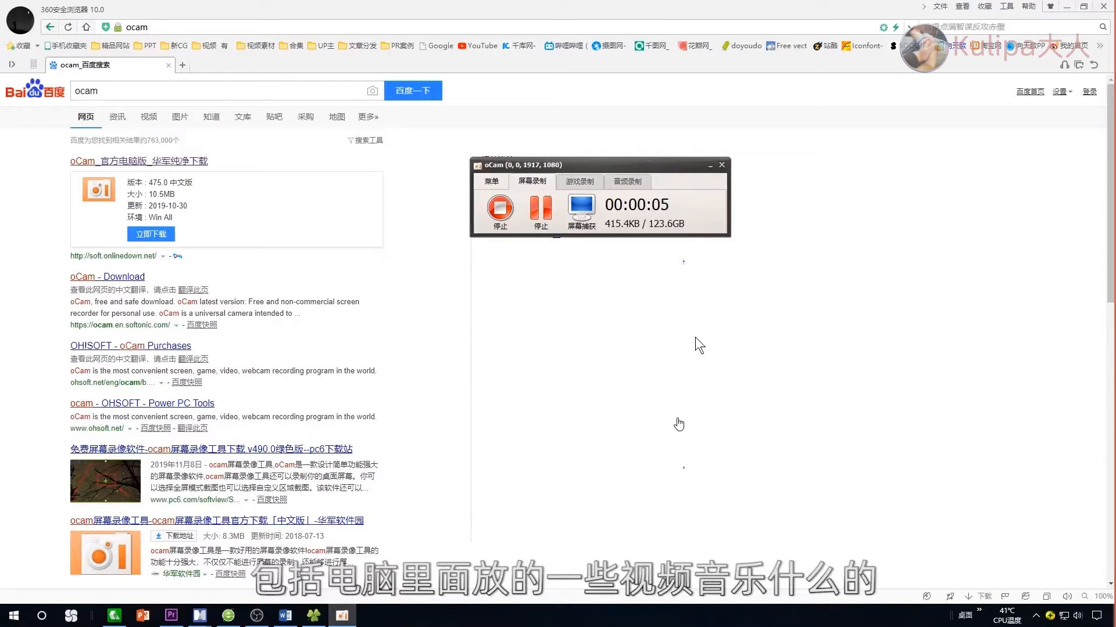
Step: Pause and resume the screen recording, and stop it to finish the take
key("shift+F2")
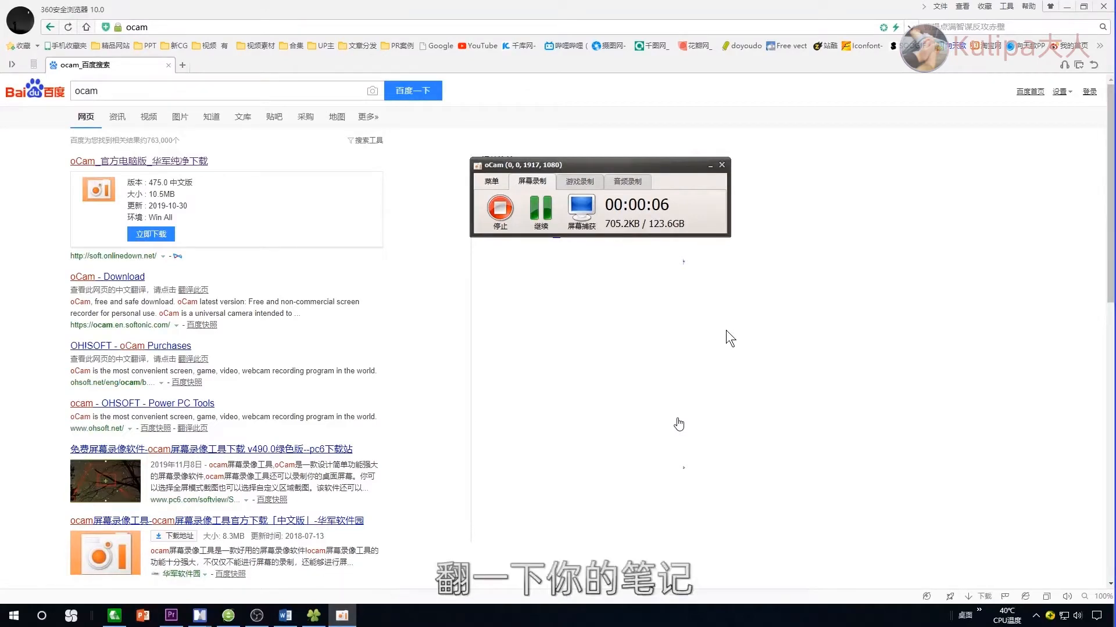
key("F3")
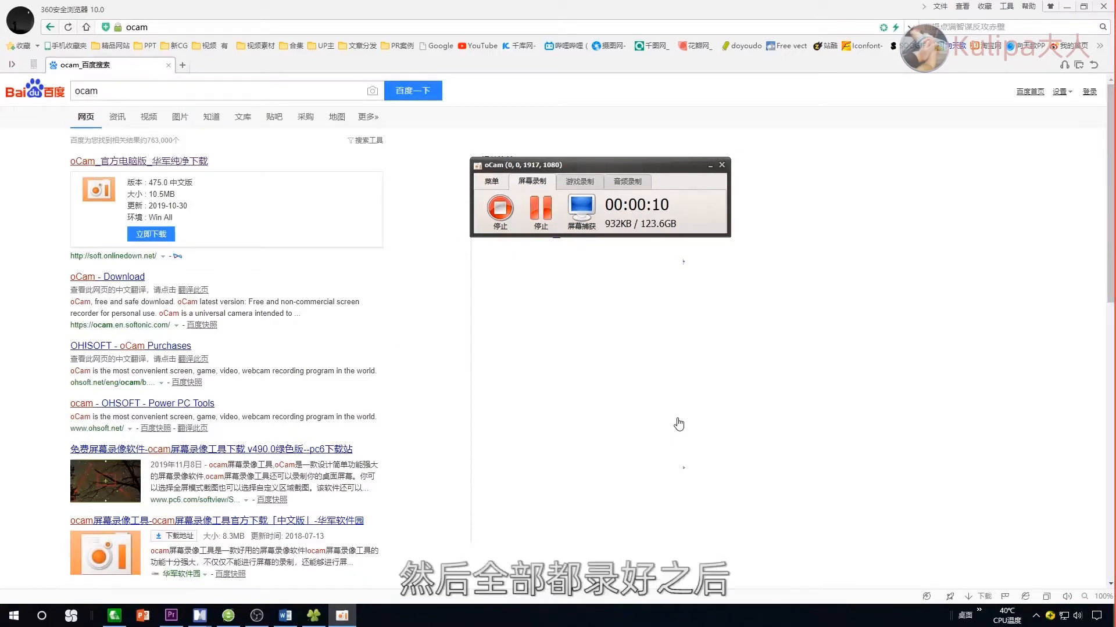
left_click(504, 220)
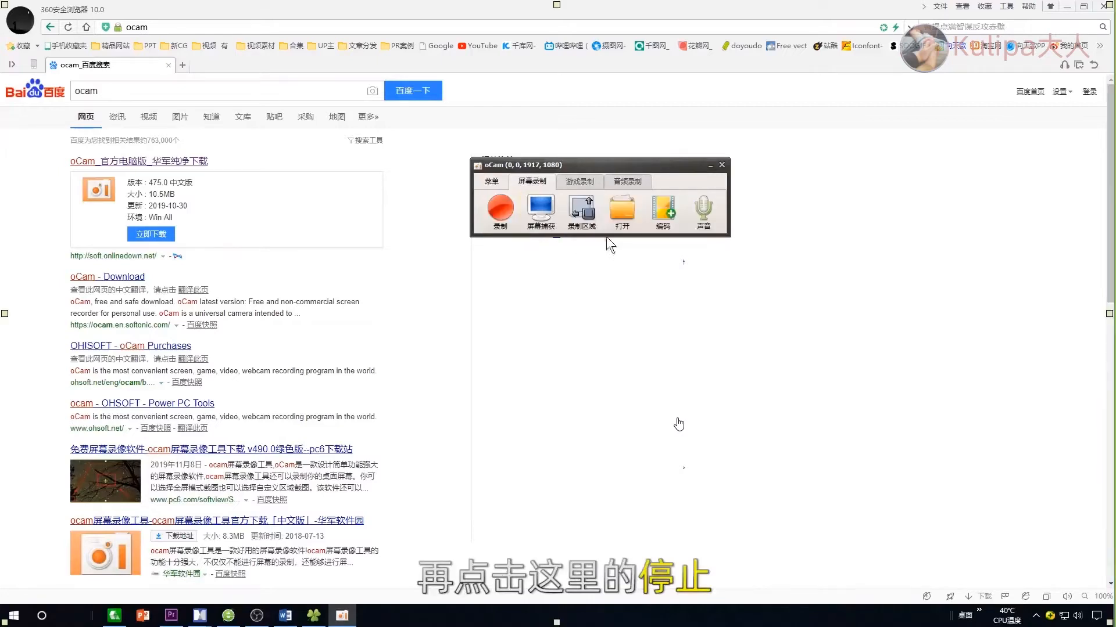
Step: Open the folder of saved recordings, and bring up the oCam settings dialog clear of the recorder window
left_click(623, 211)
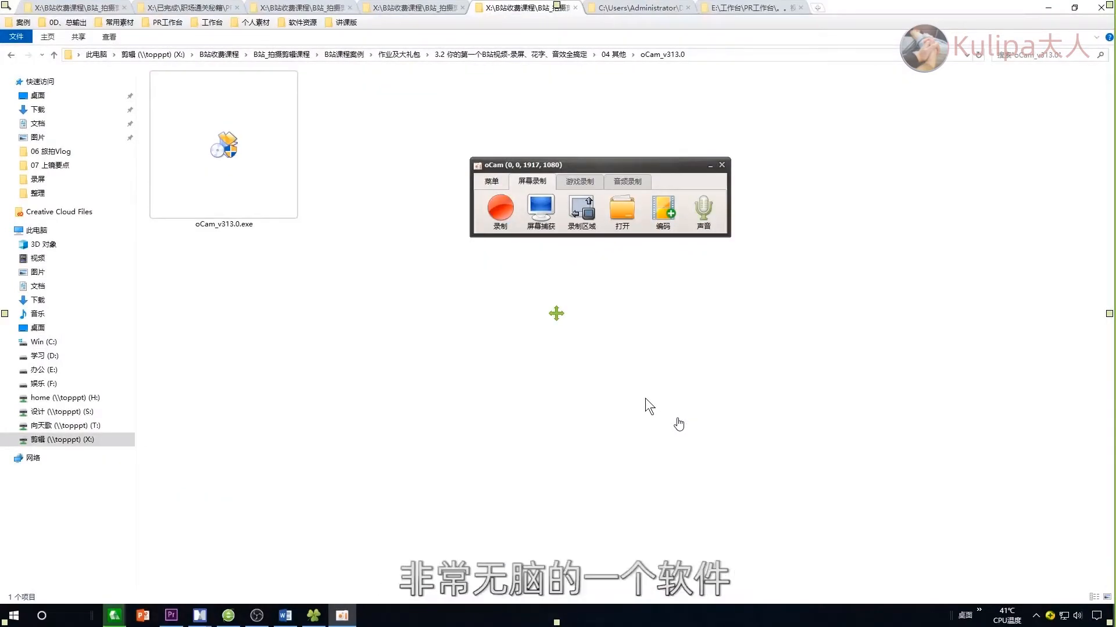
left_click(447, 255)
left_click(500, 285)
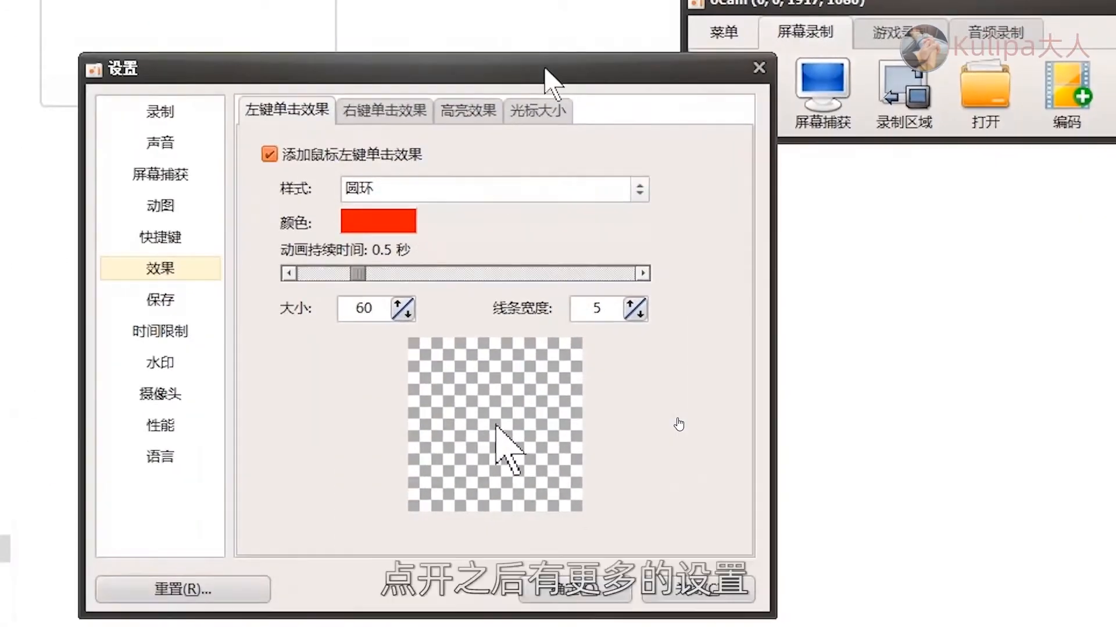
left_click_drag(545, 69, 846, 33)
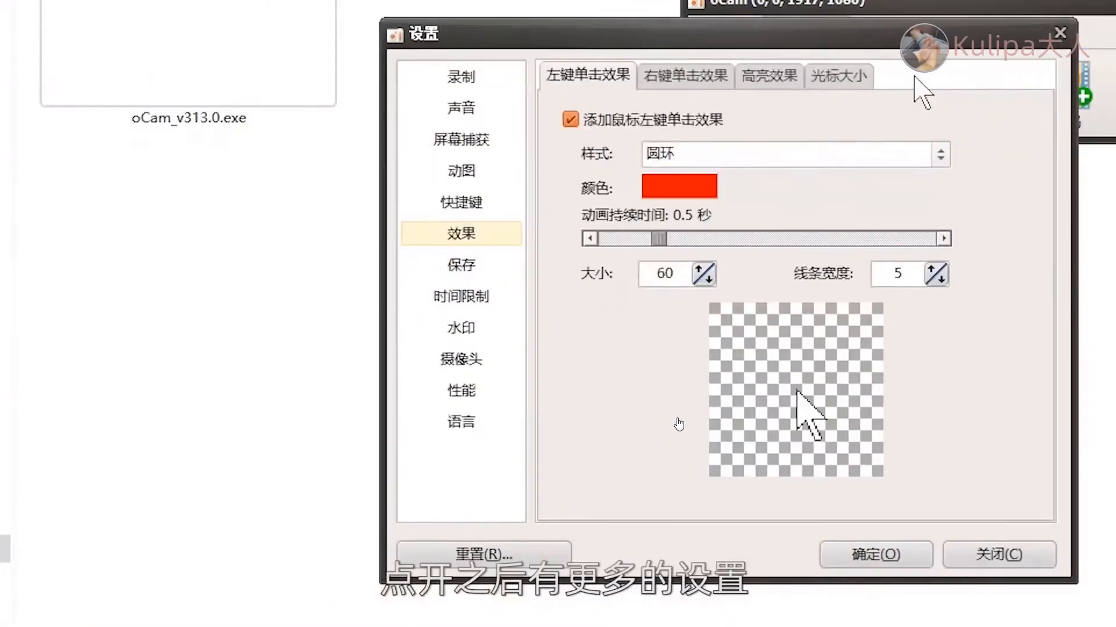
Step: Set the video quality to 非常高 in the general recording settings
left_click(468, 77)
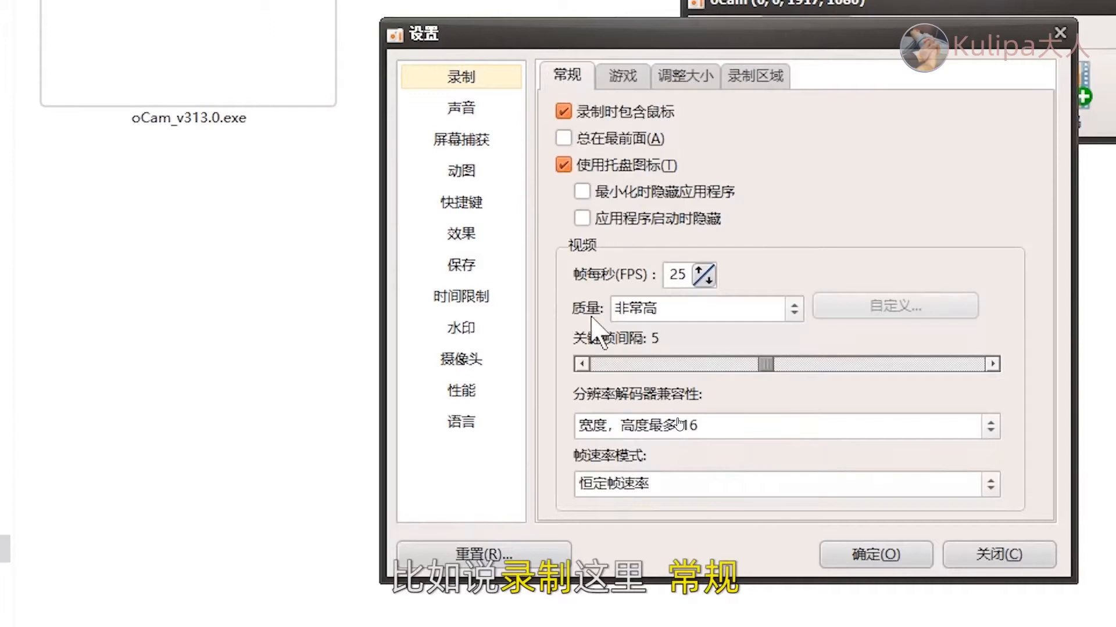
left_click(716, 309)
left_click(699, 335)
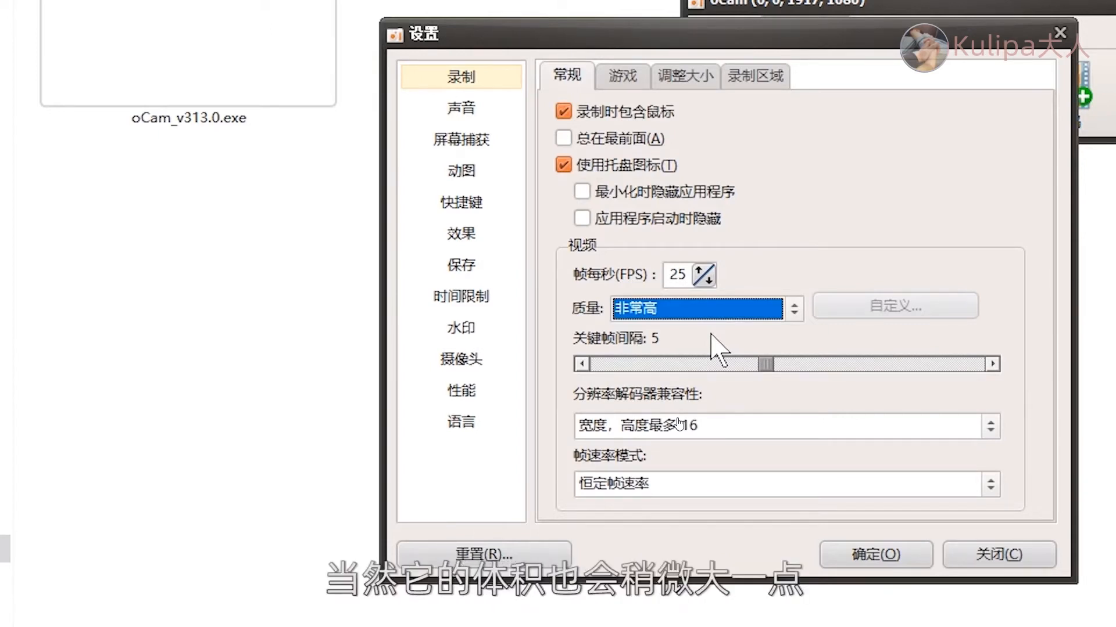
Step: Set the cursor size to 1.67 in the effect settings and apply the oCam settings
left_click(462, 235)
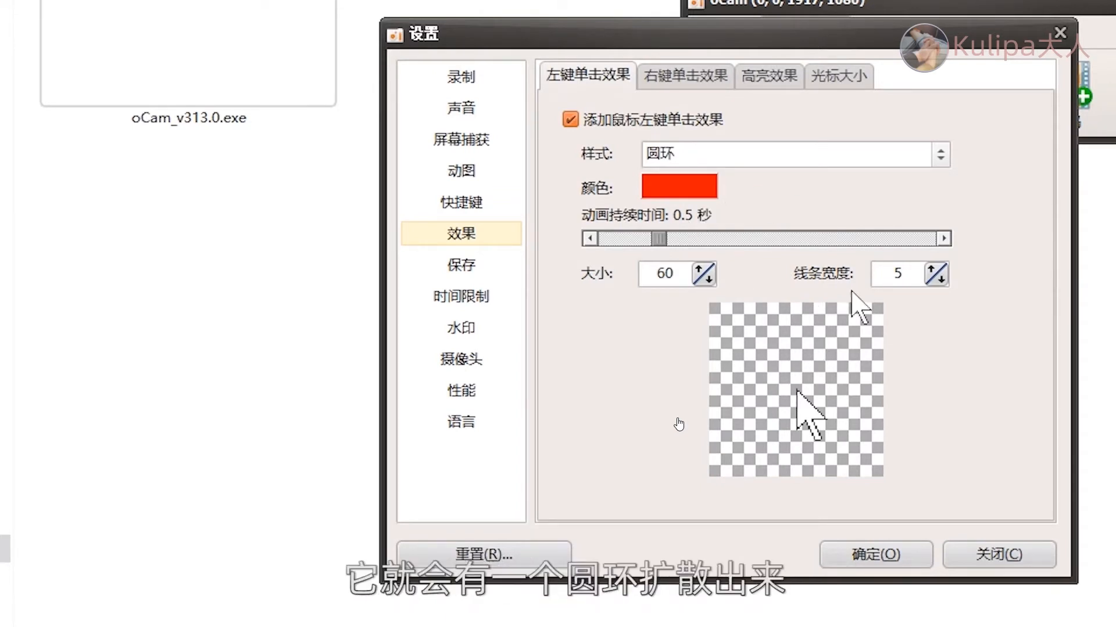
left_click(838, 75)
mouse_move(607, 142)
left_mouse_down()
mouse_move(760, 145)
mouse_move(616, 151)
left_mouse_up()
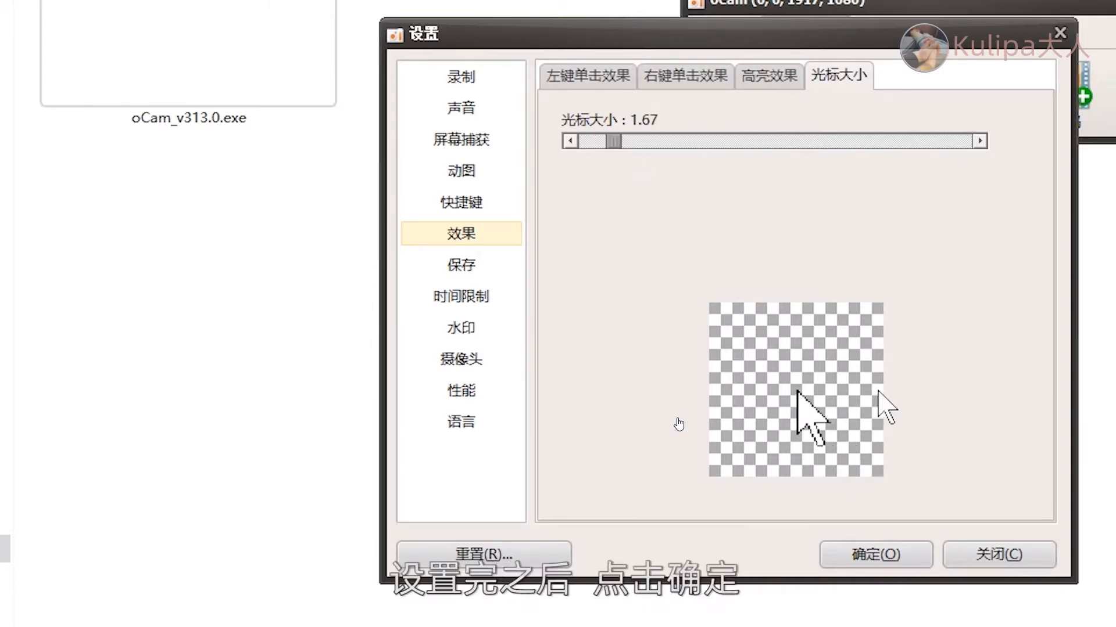
left_click(876, 555)
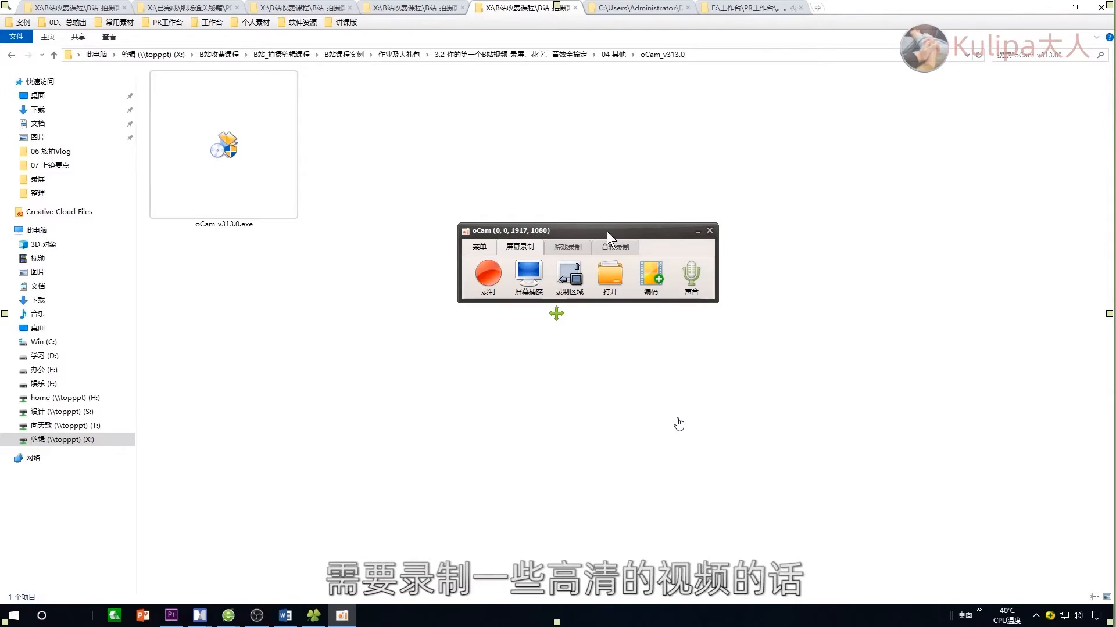
Step: Open the official OBS website from the Baidu results for obs, and switch to OBS Studio
left_click(256, 615)
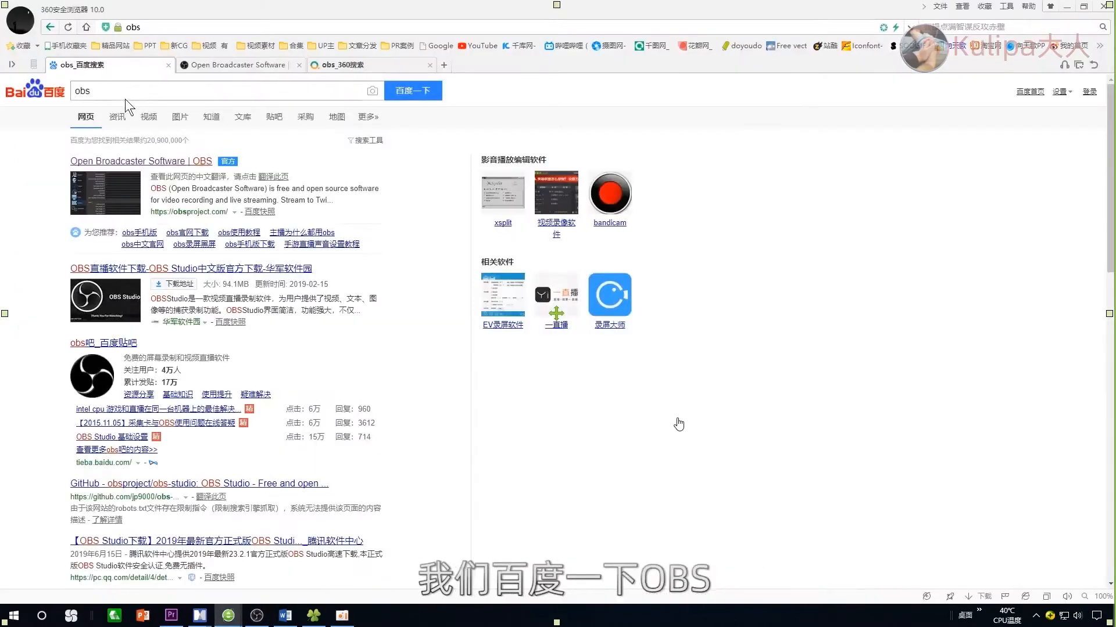
double_click(125, 99)
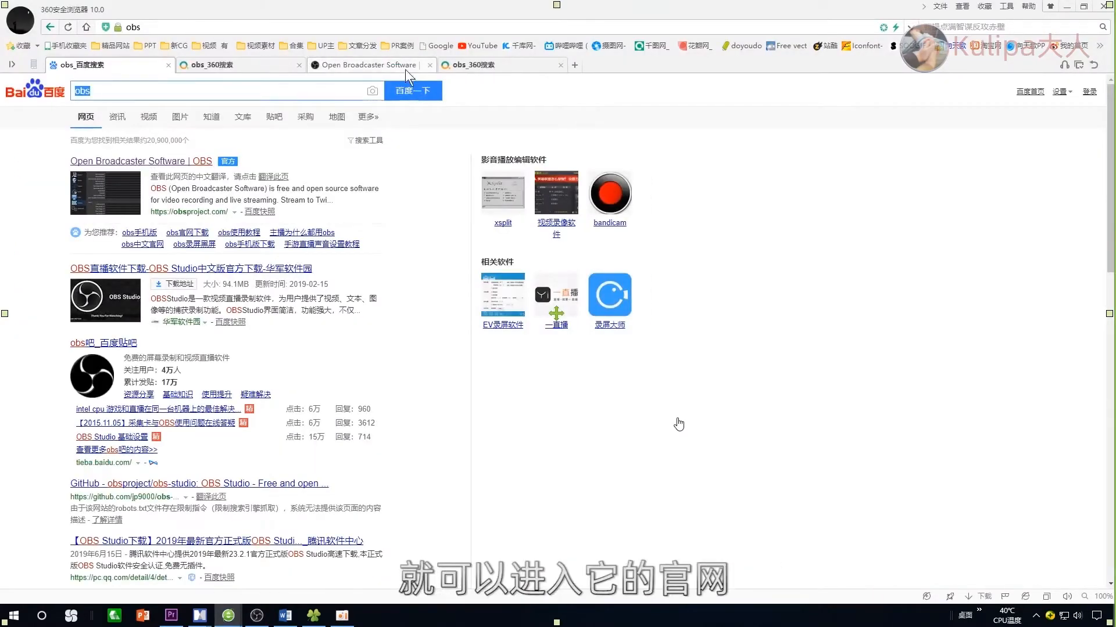
left_click(222, 158)
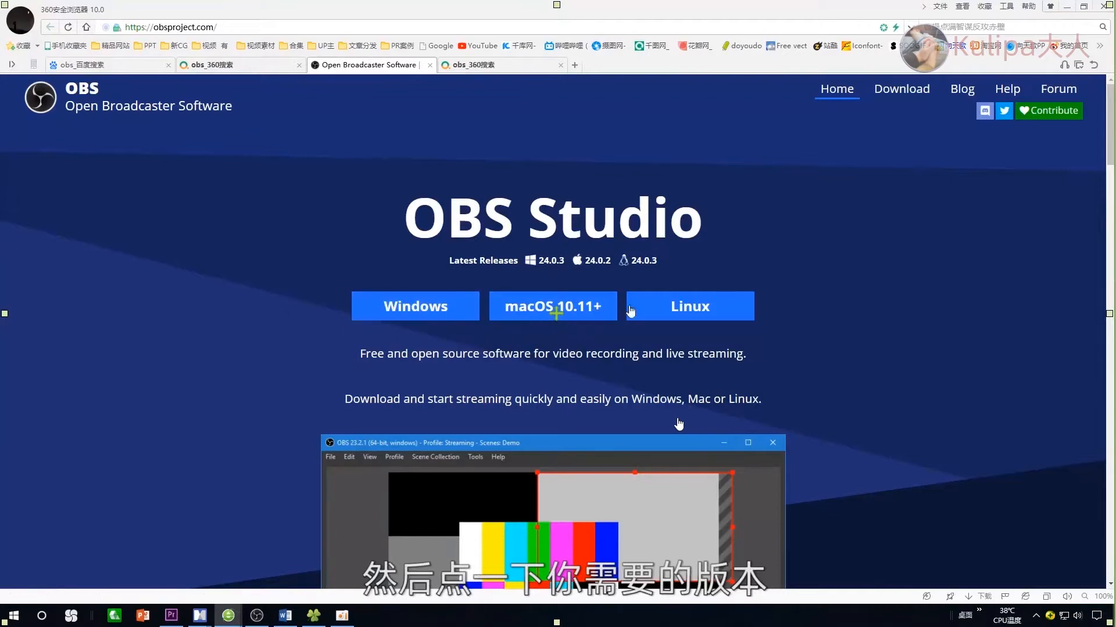
key("alt+Tab")
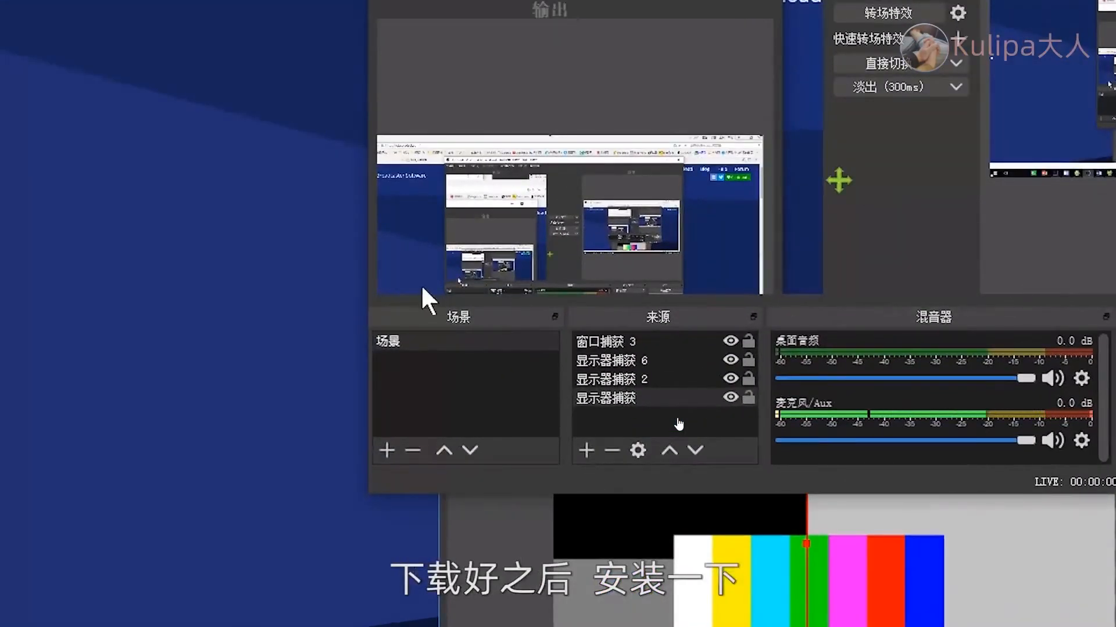
Step: Add a new scene under its default name and give it a new display capture (显示器捕获) source
left_click(387, 451)
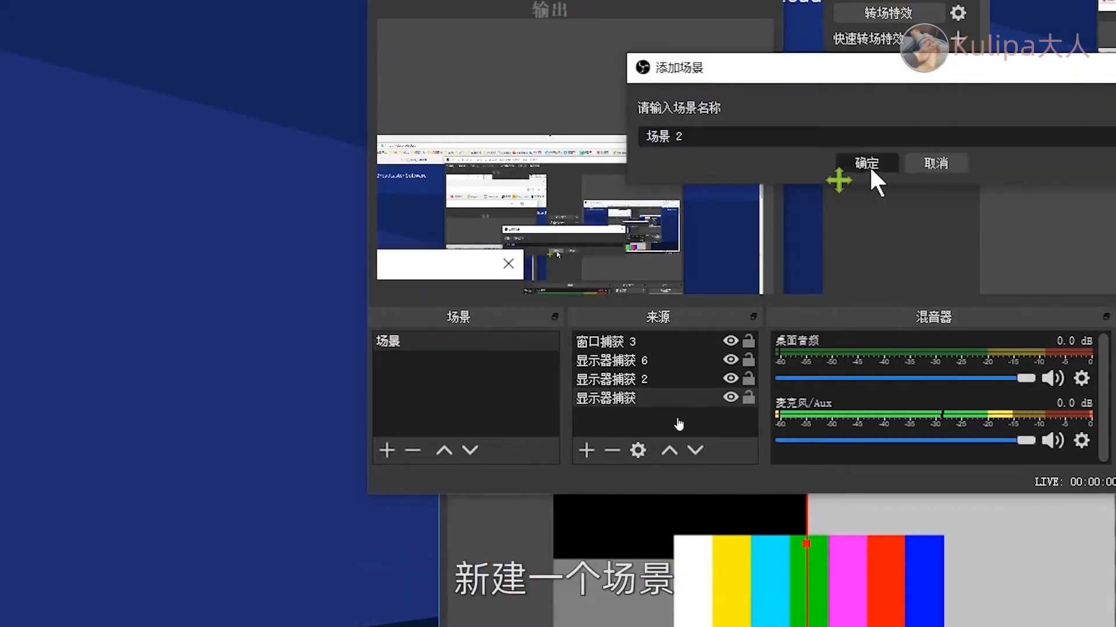
left_click(867, 164)
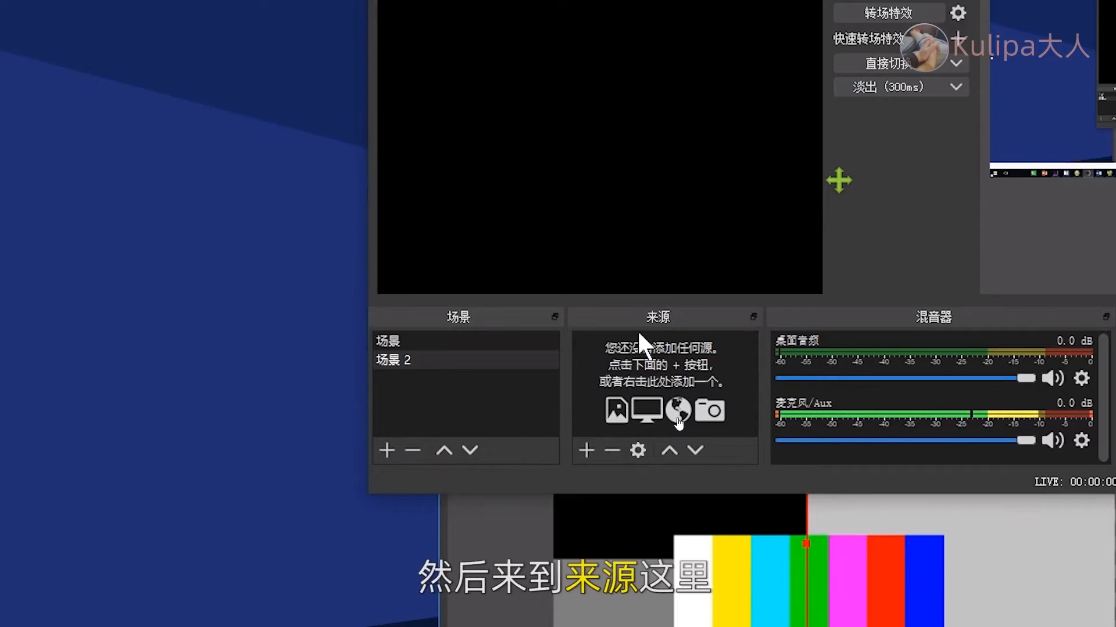
left_click(586, 450)
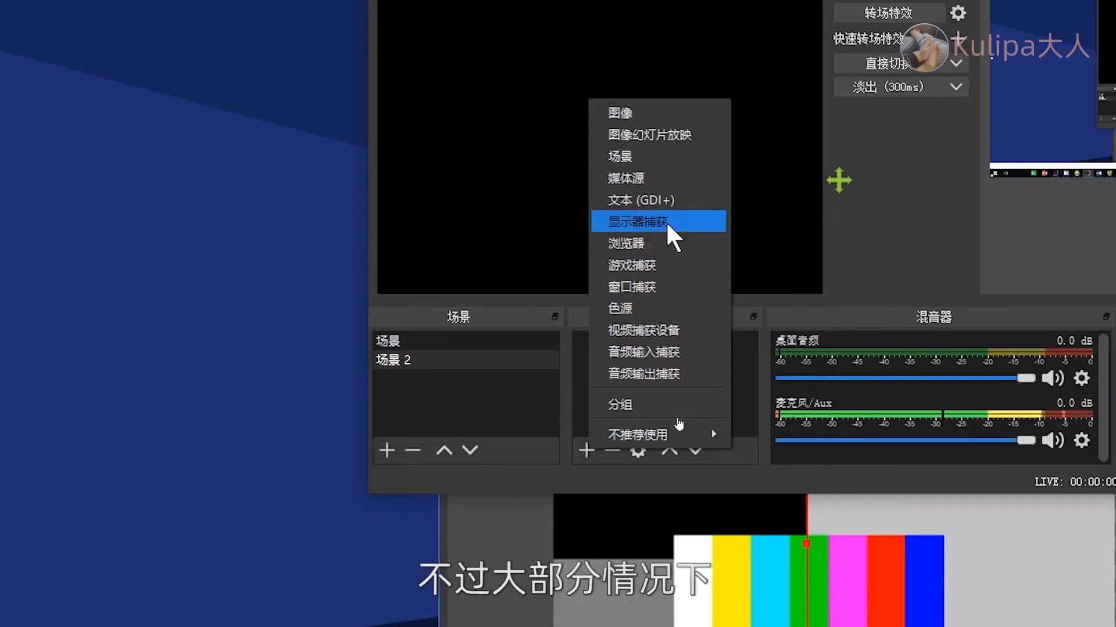
left_click(671, 222)
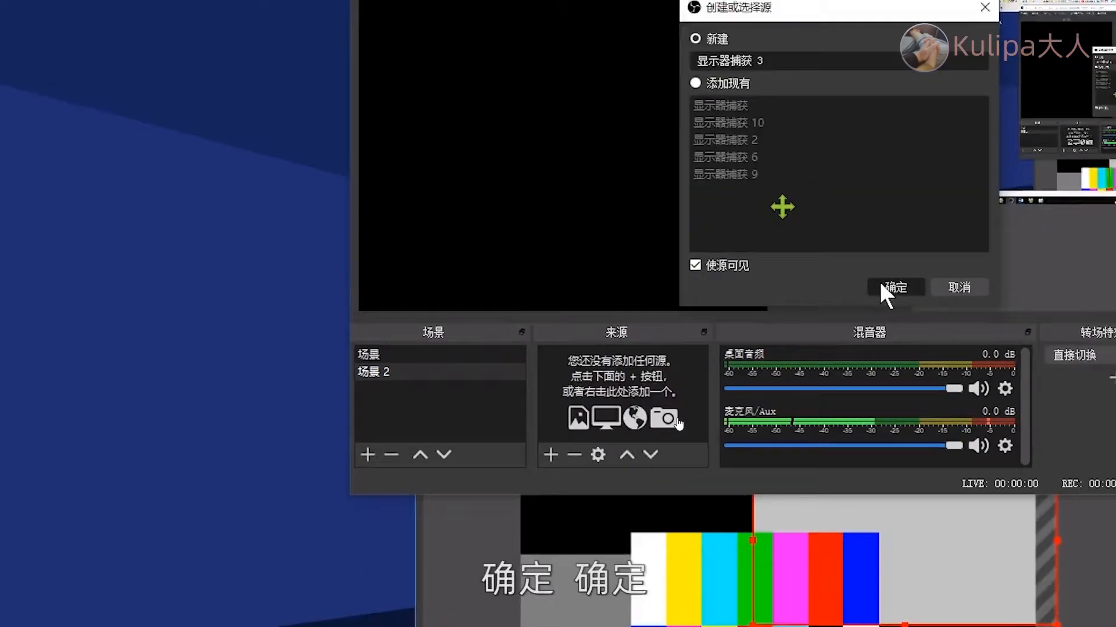
left_click(881, 285)
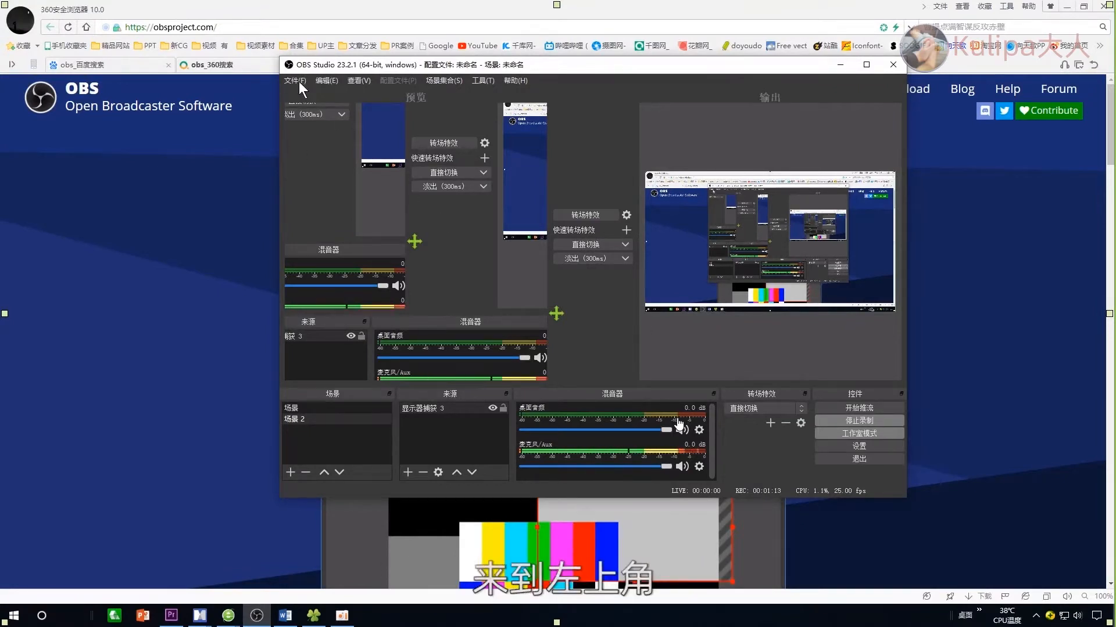
Step: In the output settings, choose 硬件（NVENC） as the streaming encoder, leave the video bitrate as it is, and confirm the settings
left_click(298, 81)
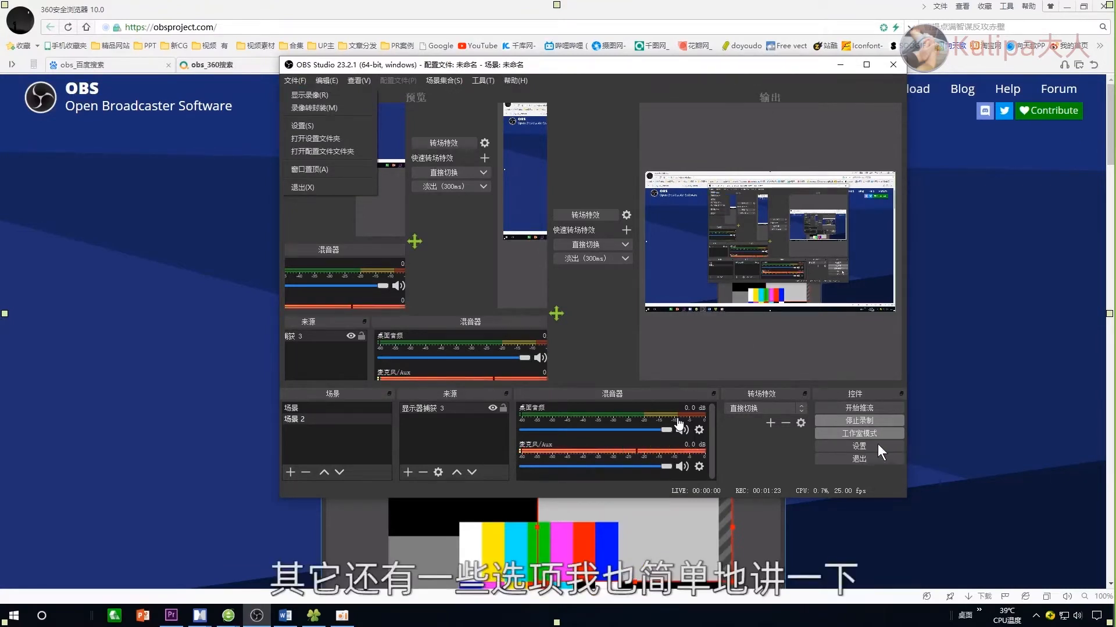
left_click(870, 447)
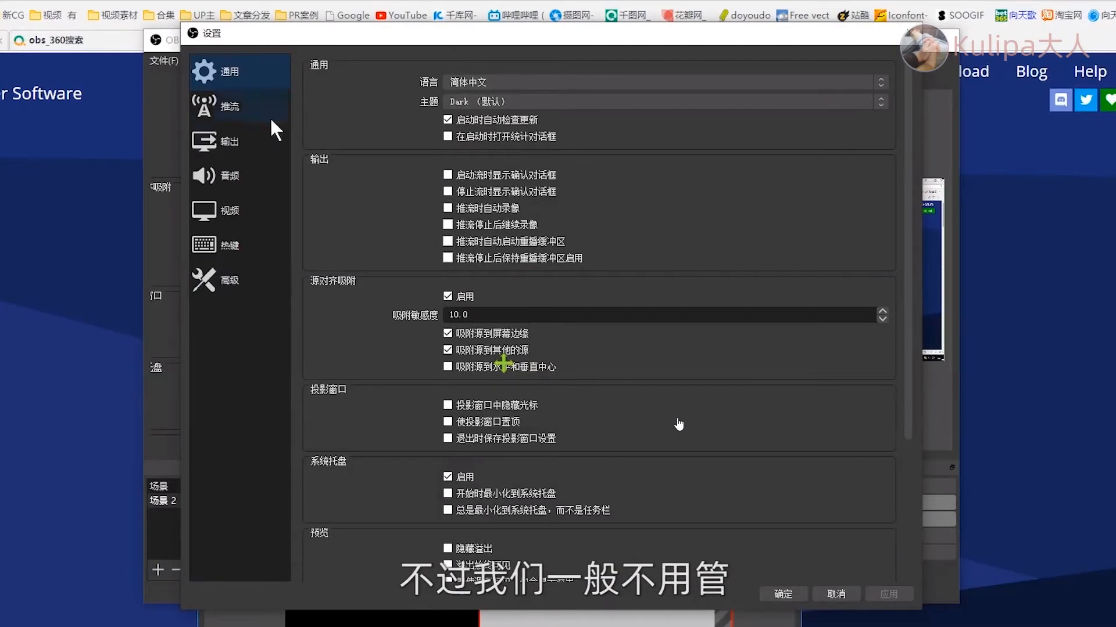
left_click(238, 145)
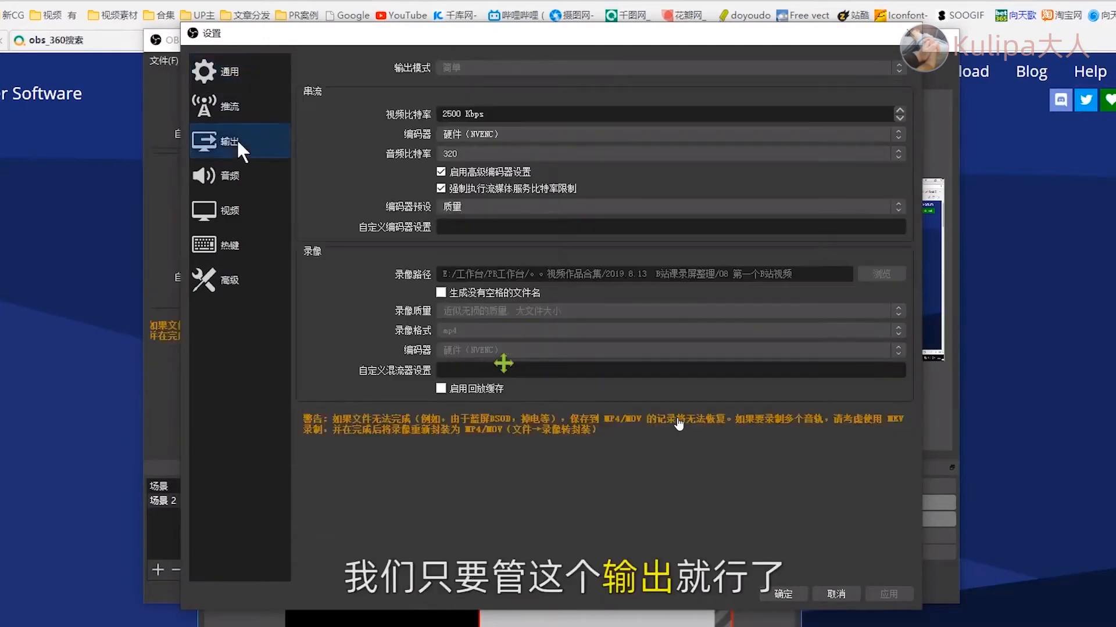
left_click(506, 113)
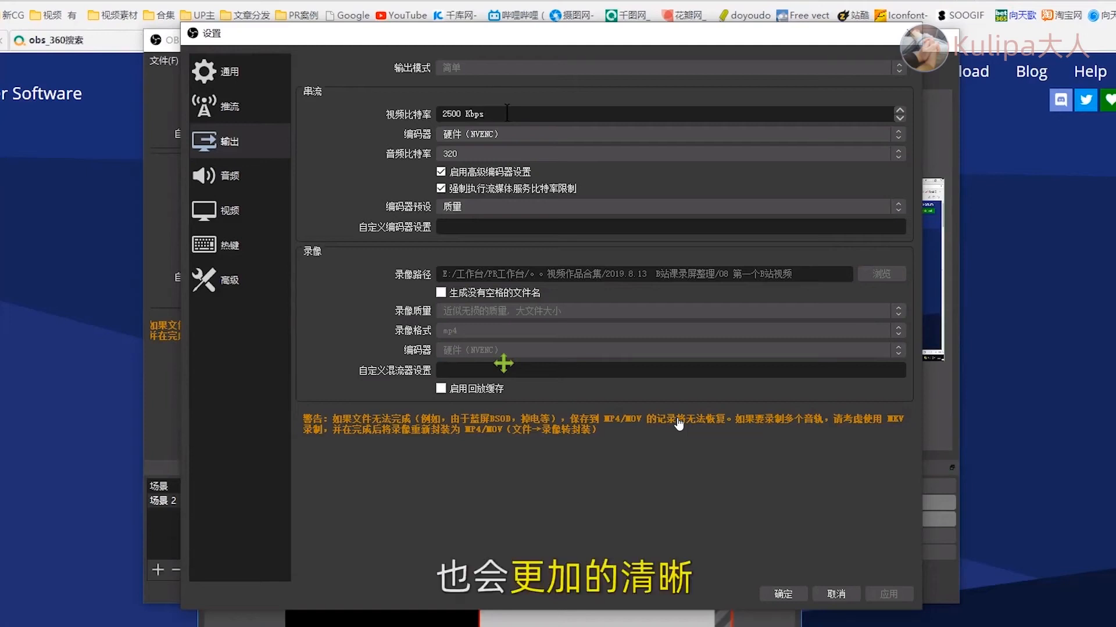
triple_click(506, 114)
left_click(517, 134)
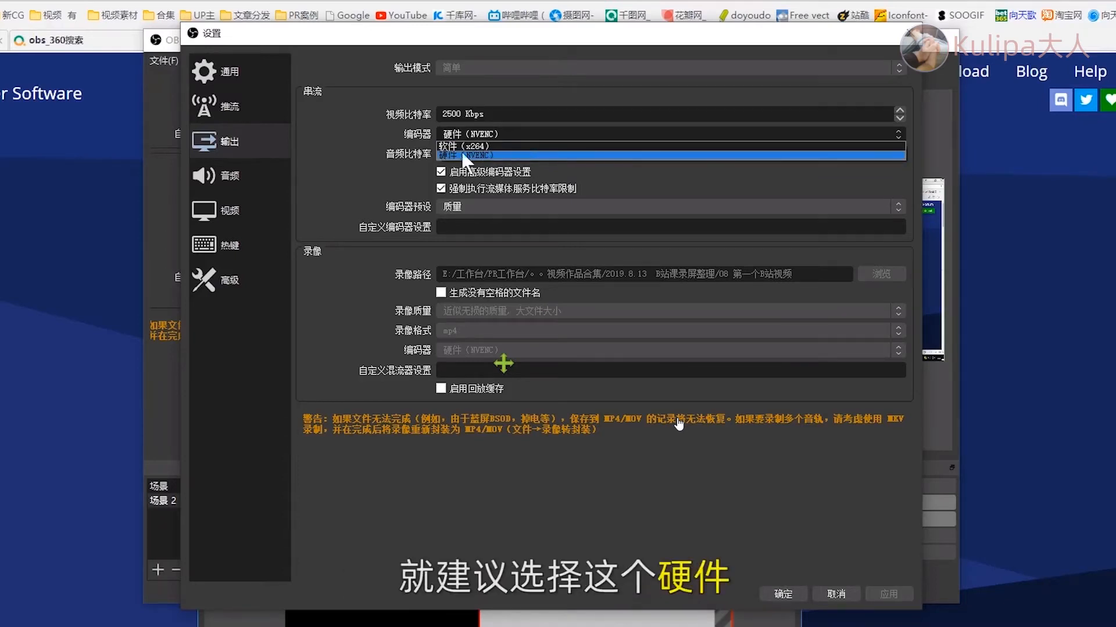
left_click(488, 154)
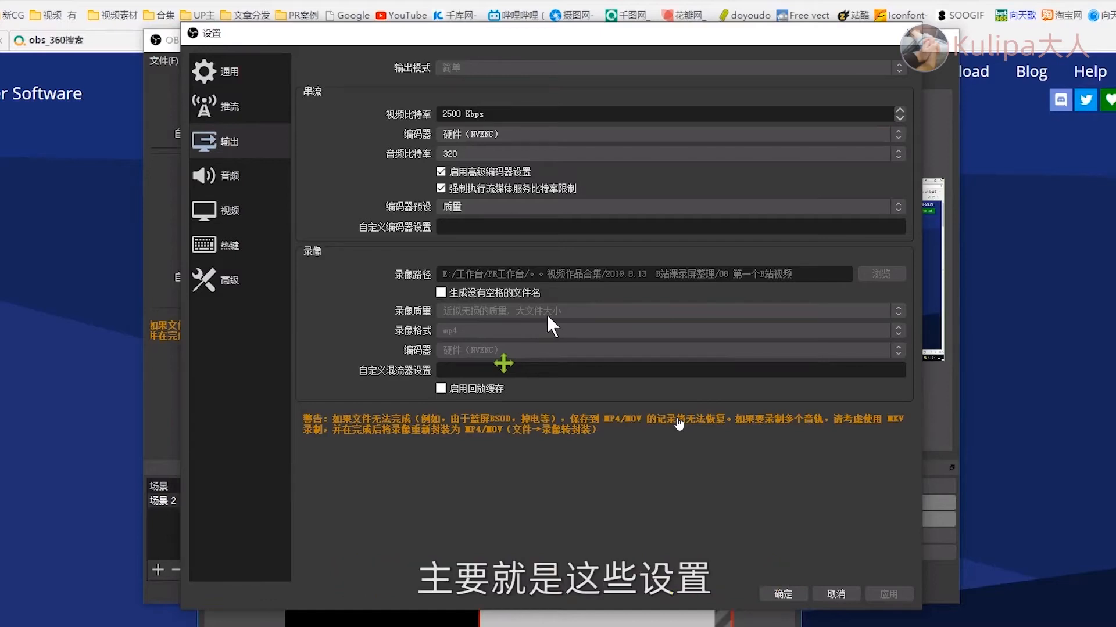
left_click(785, 593)
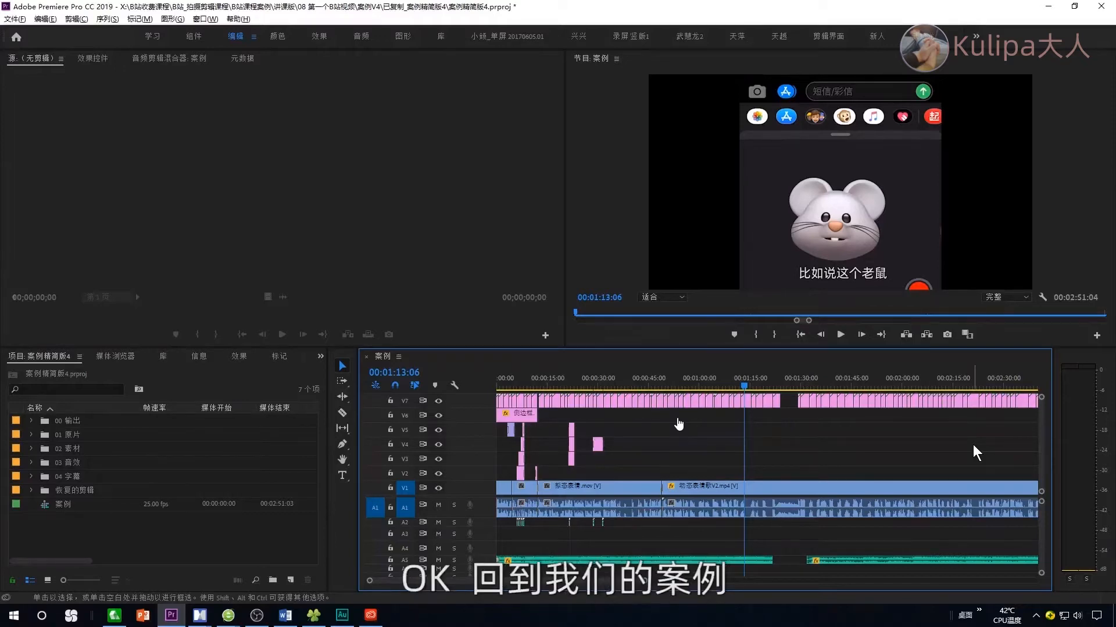
Step: Preview the 案例 sequence at 00:00:33:22 in the avatar clip and at 00:01:18:23 in the animated-emoji clip
left_click(611, 387)
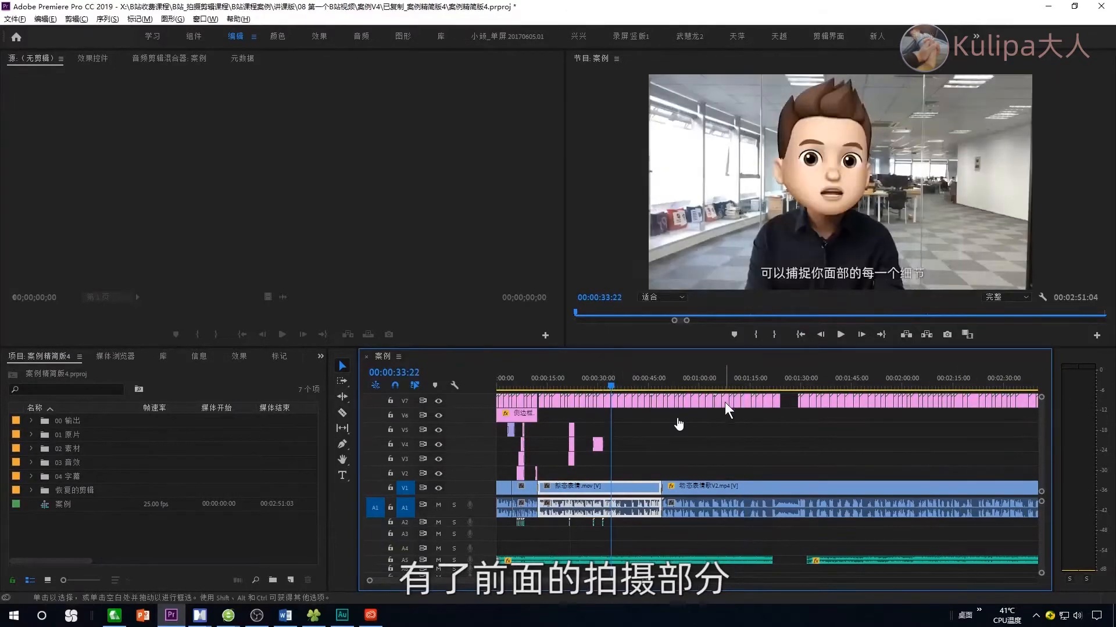
left_click(762, 388)
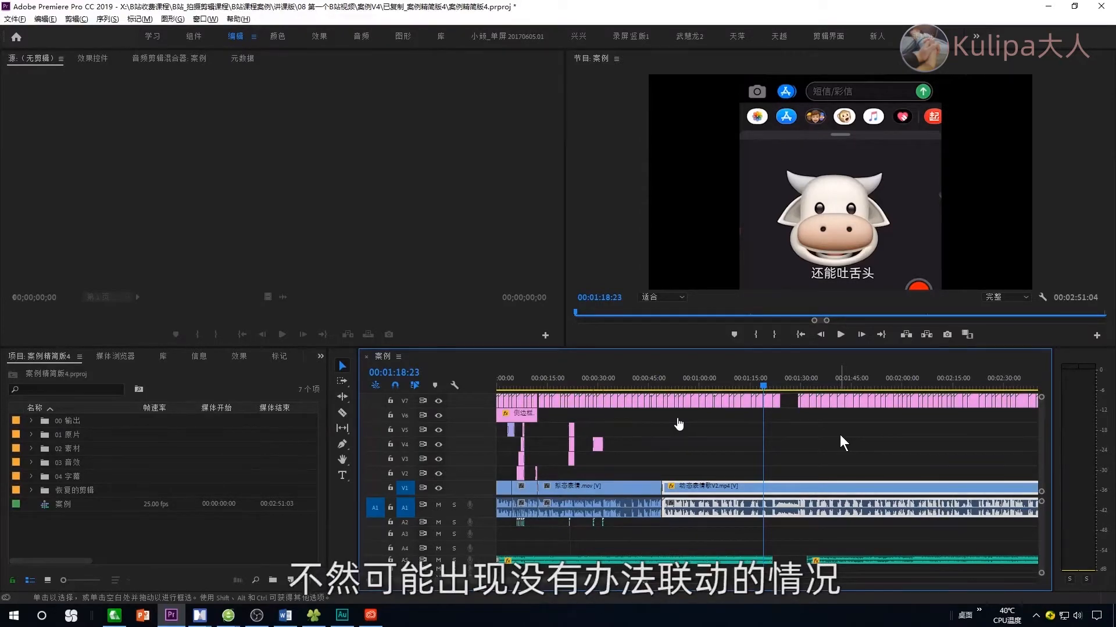
Step: Switch to Creative Cloud Desktop and look through the list of installed Adobe applications
left_click(371, 616)
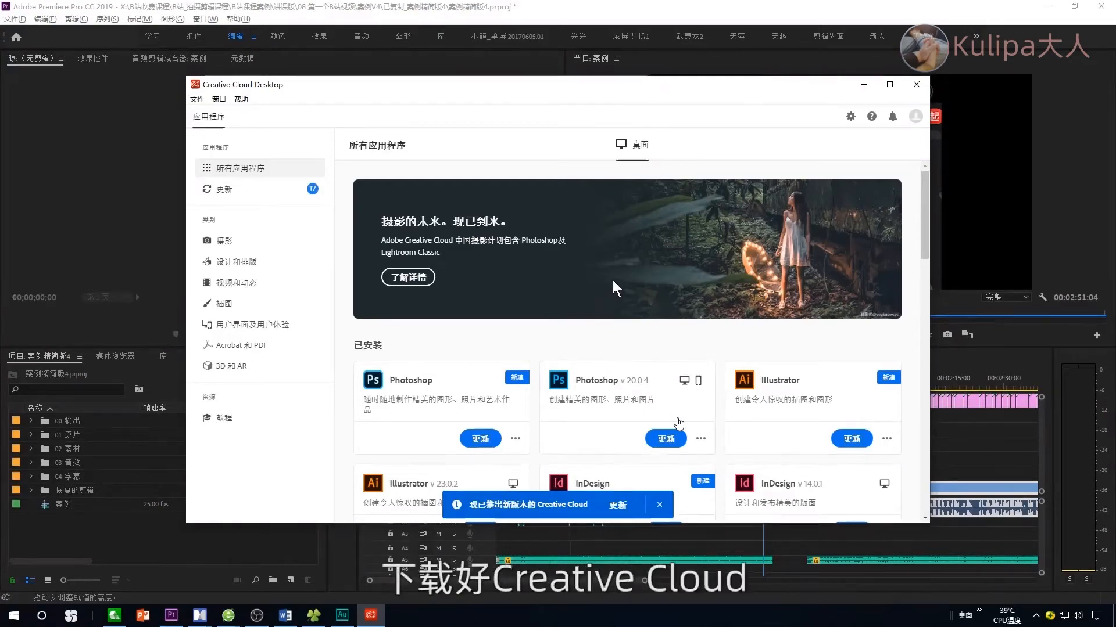
scroll(644, 291, "down", 10)
scroll(652, 301, "down", 3)
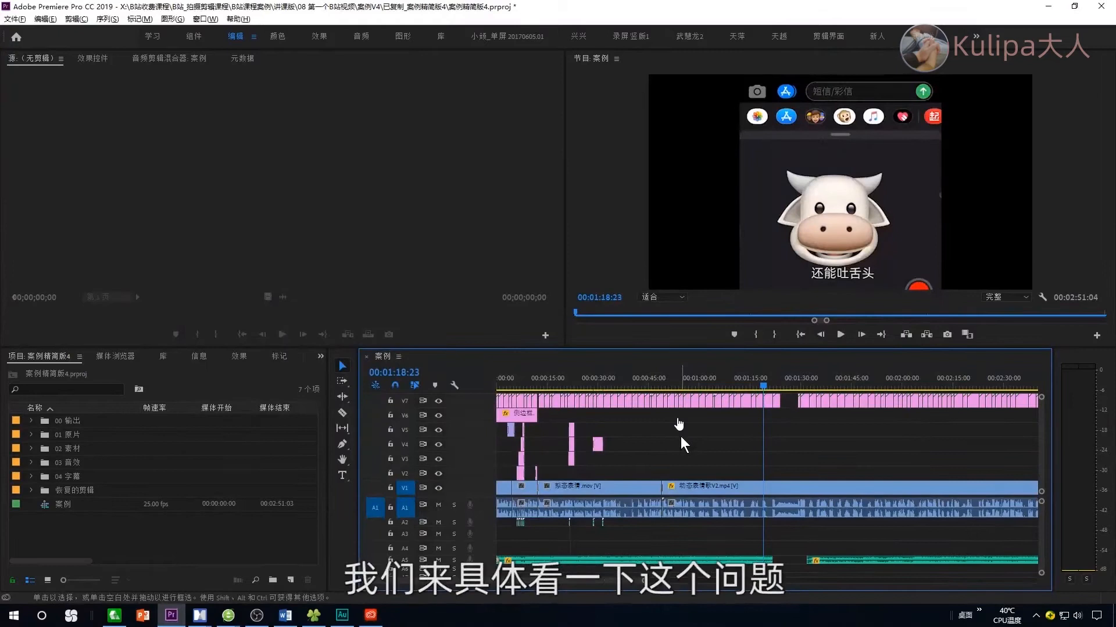
Step: Start a new sequence in the project and set its frame size to 1920 by 1080
left_click(295, 578)
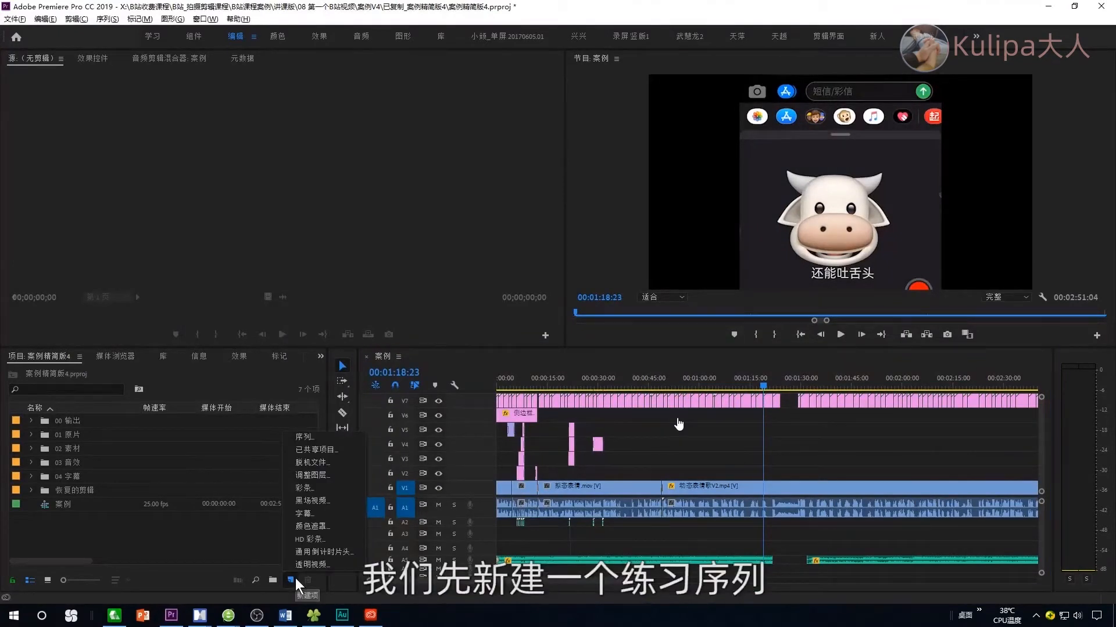
left_click(323, 436)
left_click(445, 111)
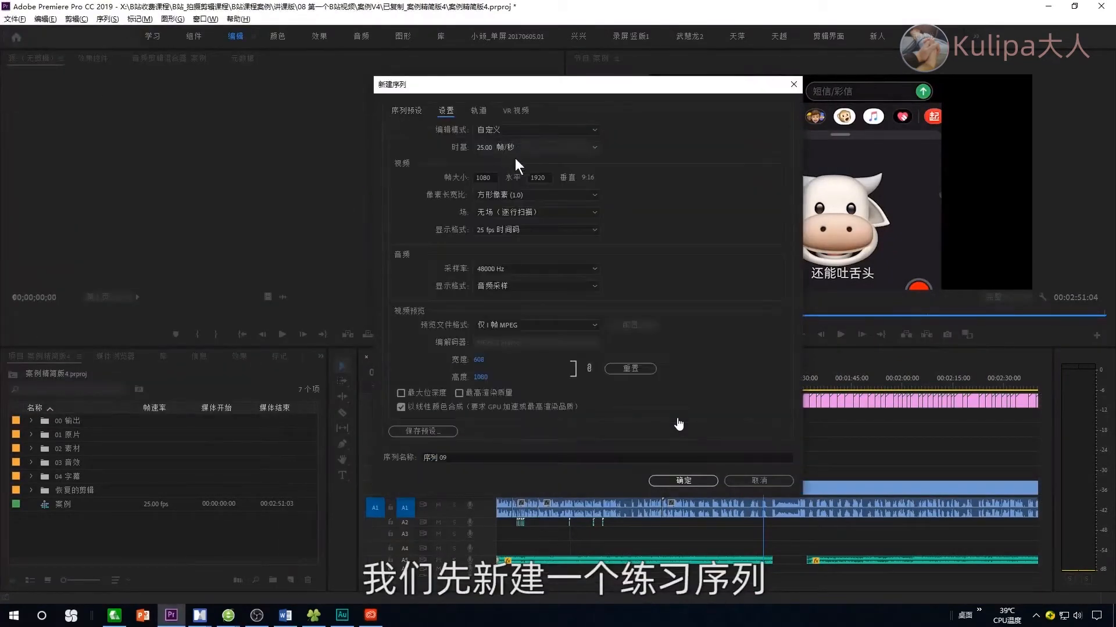
left_click(482, 177)
type("1920")
left_click(539, 178)
type("1080")
left_click(641, 194)
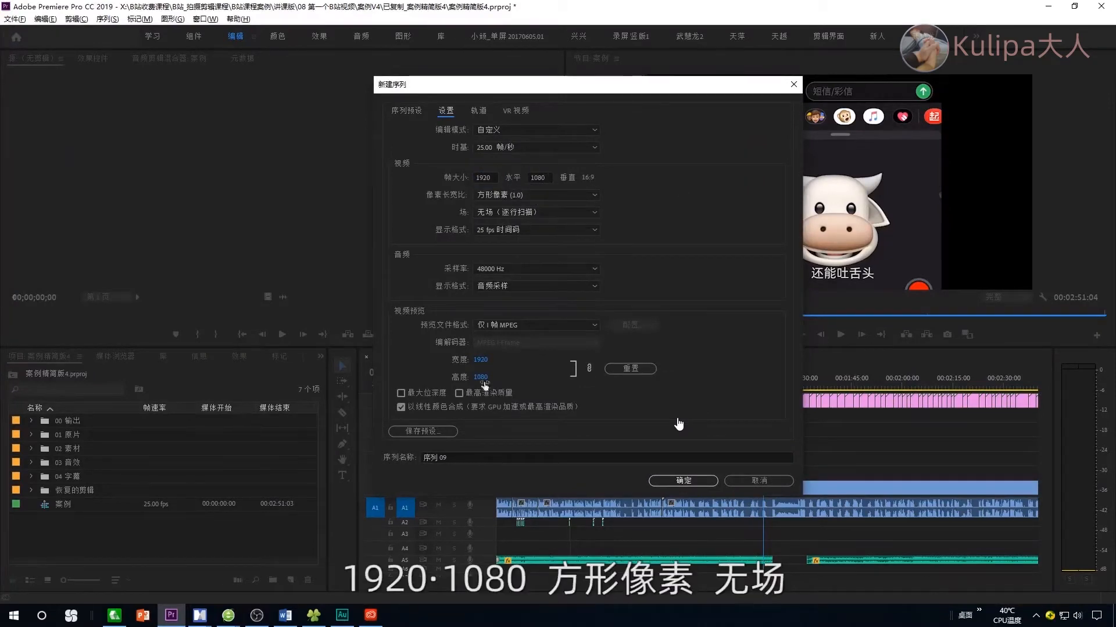
Step: Name the new sequence 练习序列 and create it
left_click(441, 458)
type("lianxi xul")
key("space")
left_click(707, 482)
Step: Place the three video clips from the 01 原片 bin one after another at the start of track V1 in 练习序列
left_click(30, 434)
left_click(69, 449)
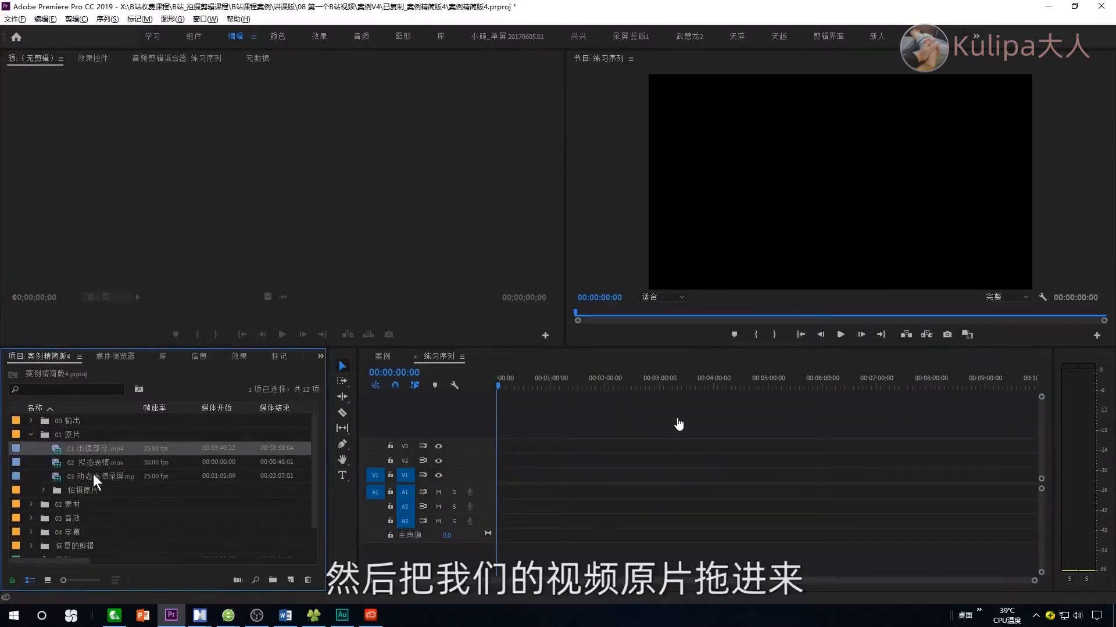
left_click(93, 476, "shift")
left_click_drag(78, 448, 511, 476)
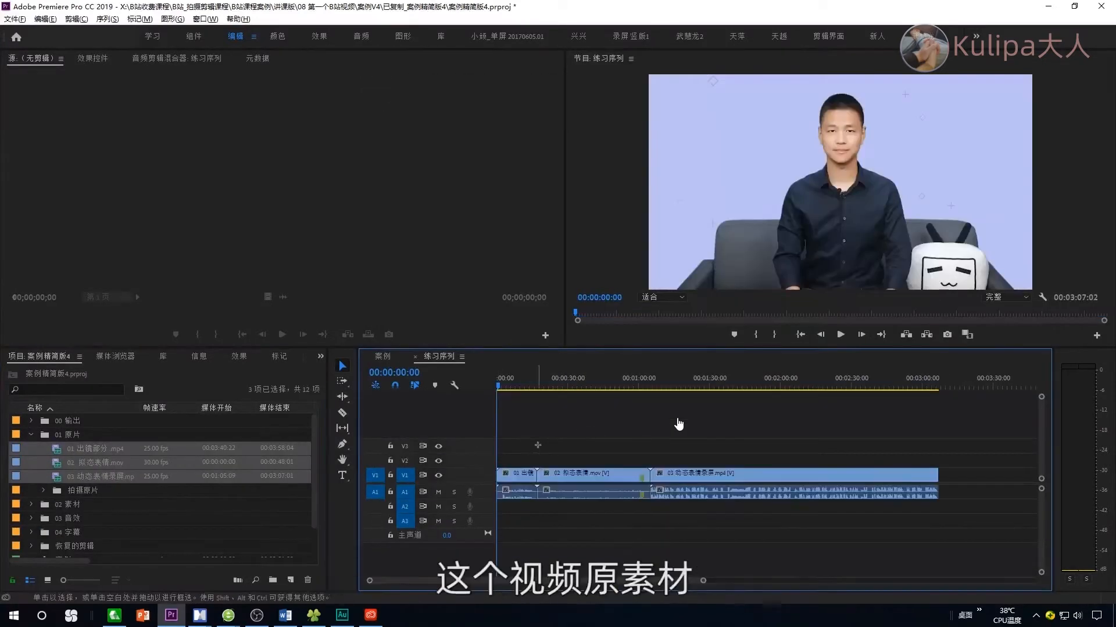
left_click_drag(617, 241, 203, 73)
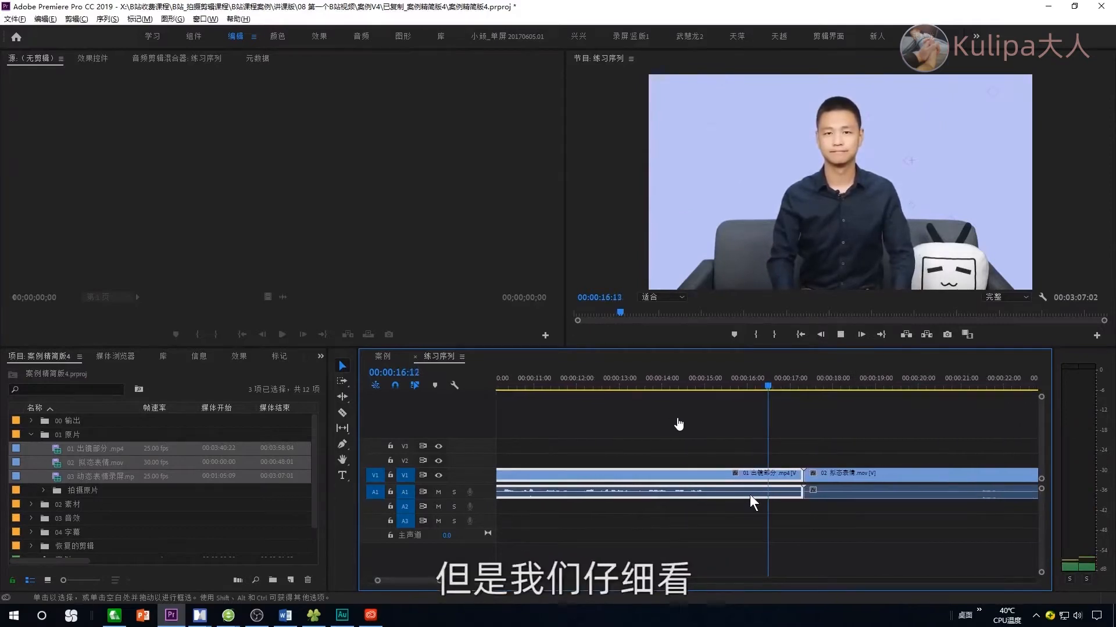
Step: Play the end of the 出镜部分 clip from about 00:00:15:02 to check its audio for background noise
key("space")
left_click(686, 384)
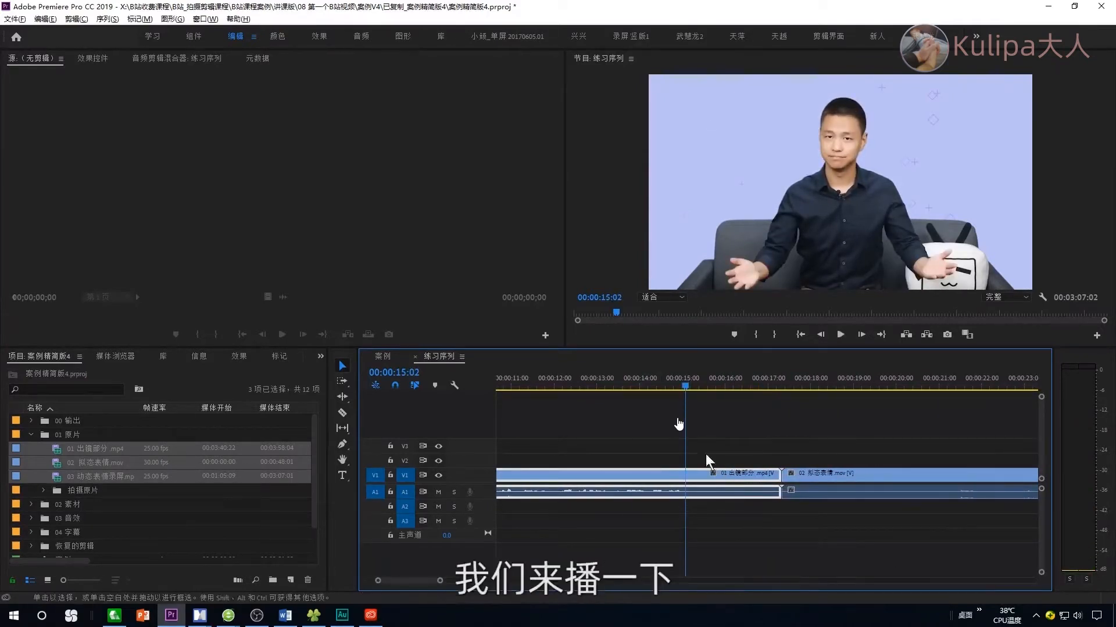
key("space")
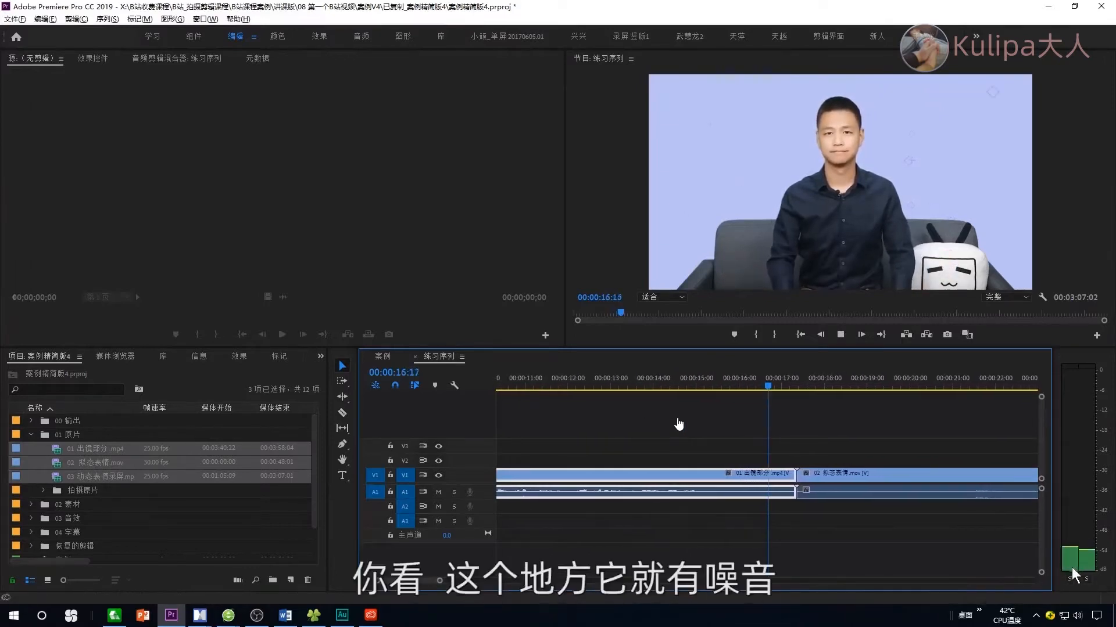
key("space")
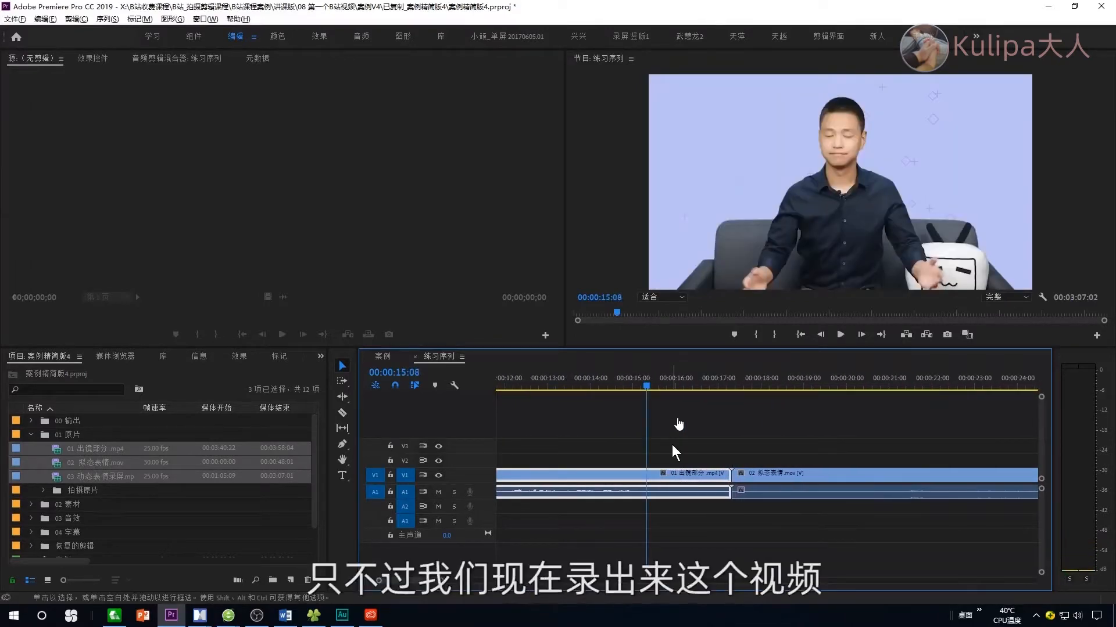
scroll(682, 438, "up", 2)
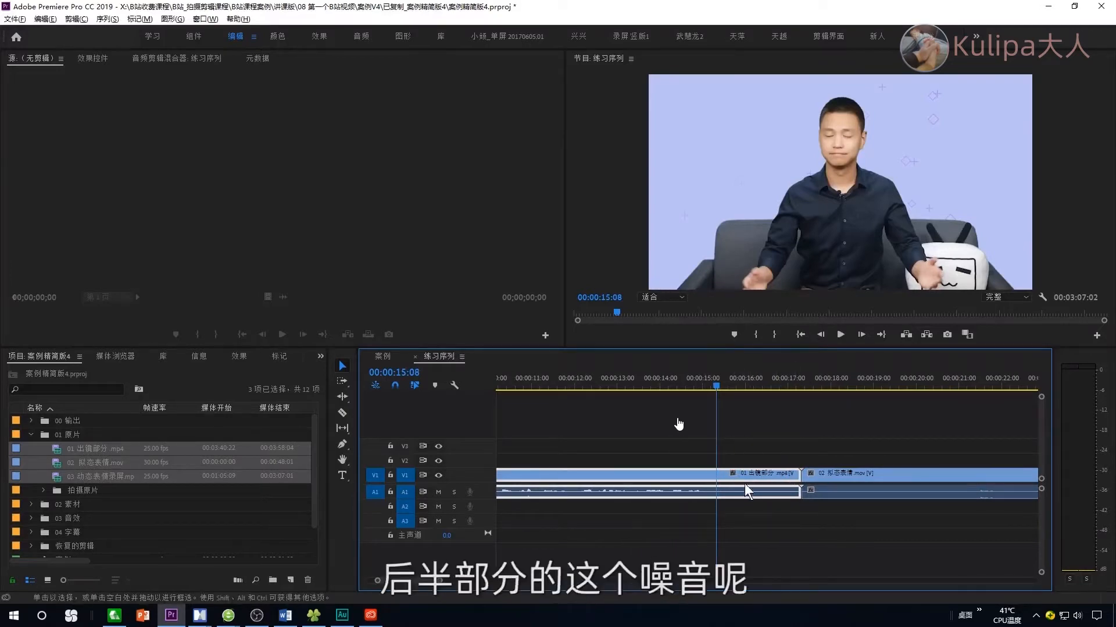
Step: Send the 出镜部分 clip on the timeline to Adobe Audition for audio editing
left_click(743, 448)
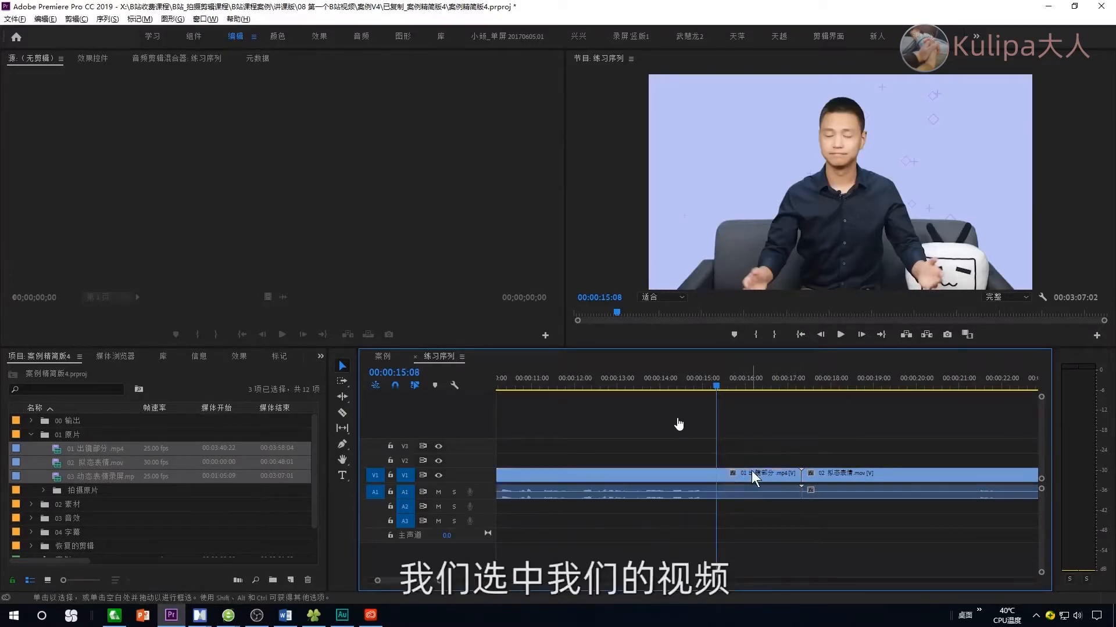
left_click(751, 473)
right_click(751, 474)
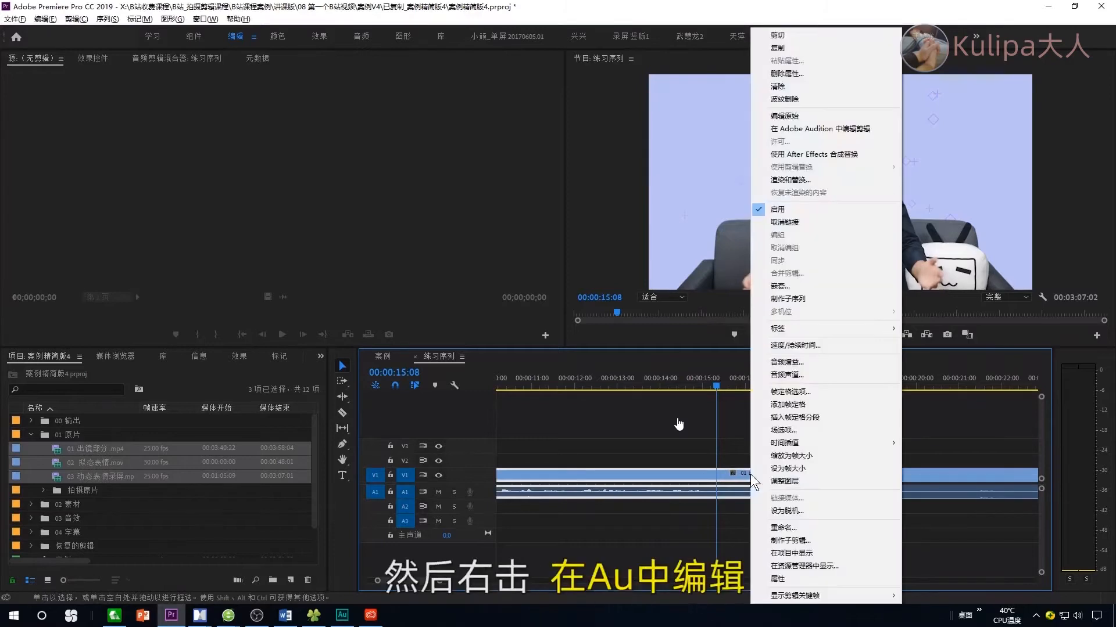
left_click(886, 129)
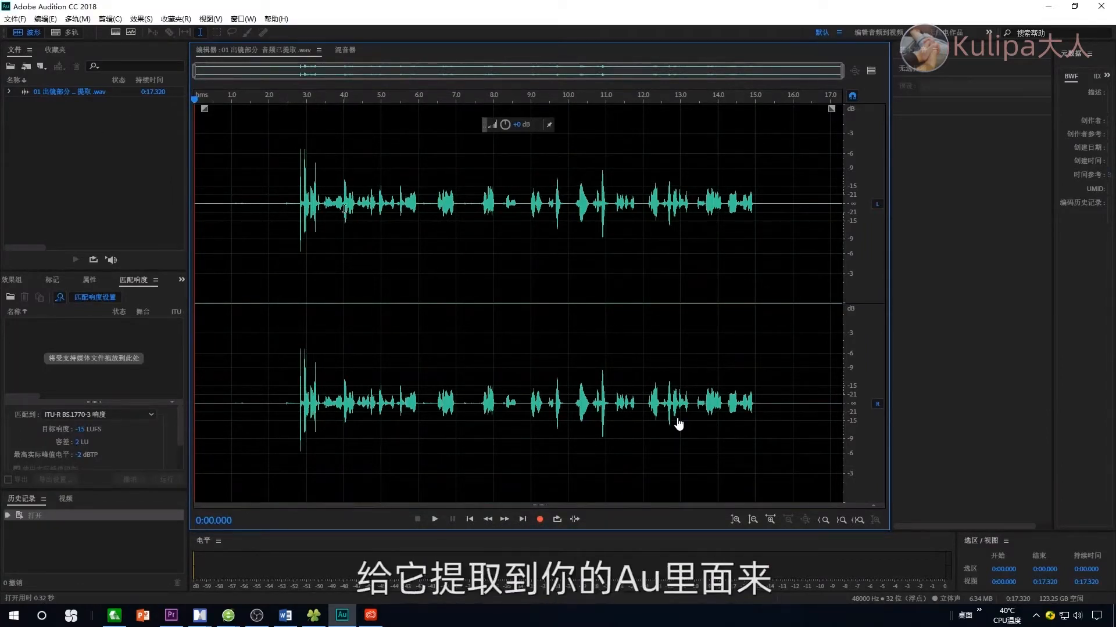
Step: Play the speech-free ending of the extracted audio from about 15.1 s to check for noise
scroll(737, 124, "up", 5)
left_click(564, 206)
key("space")
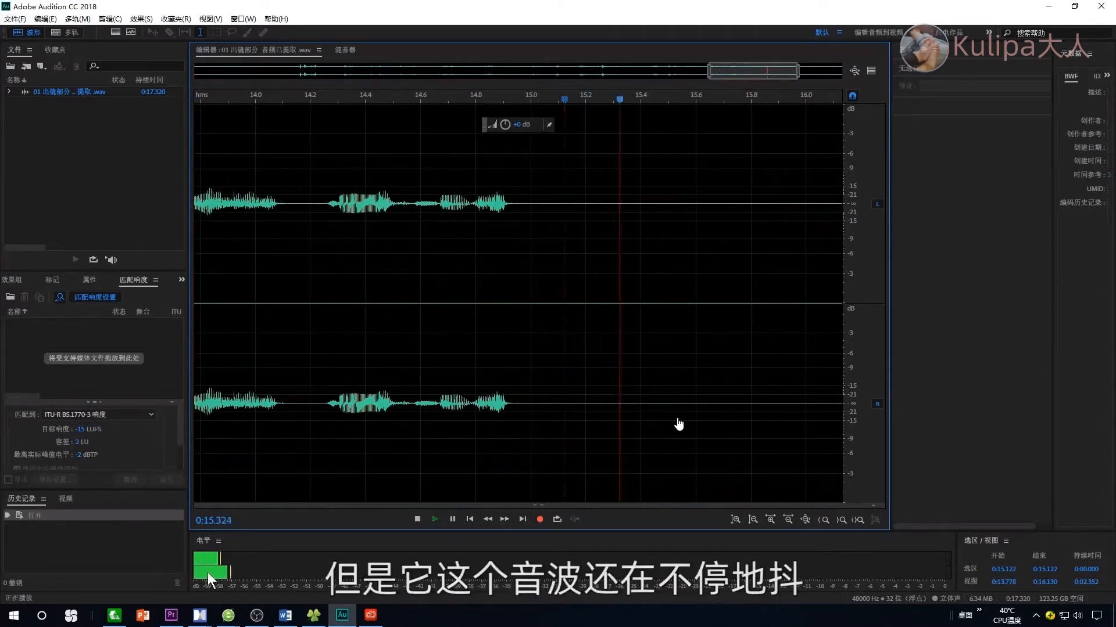
key("space")
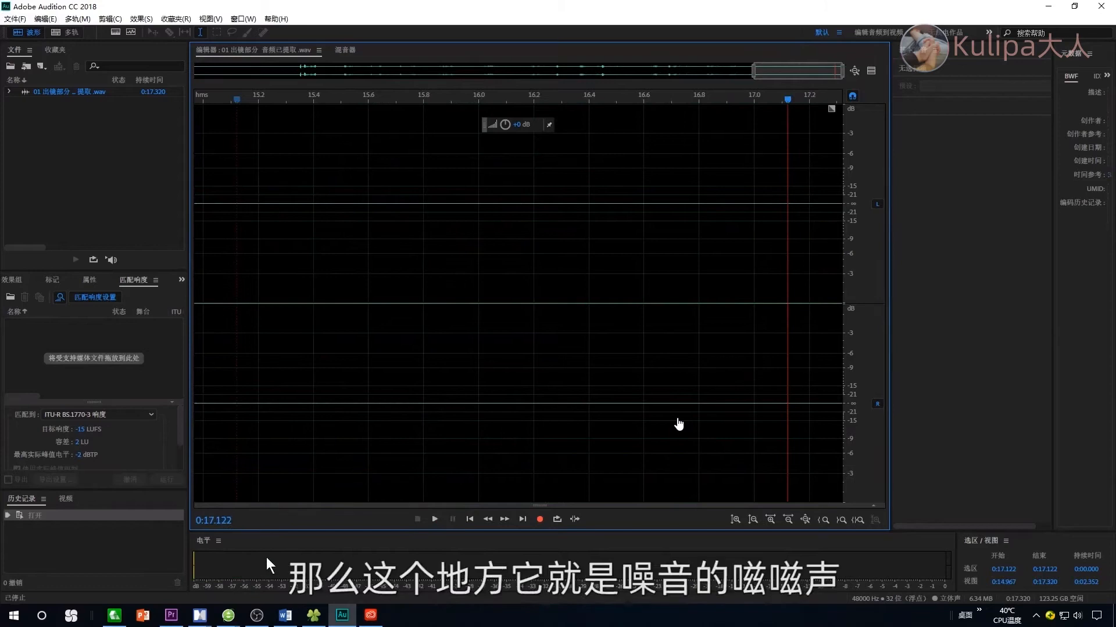
scroll(611, 335, "down", 8)
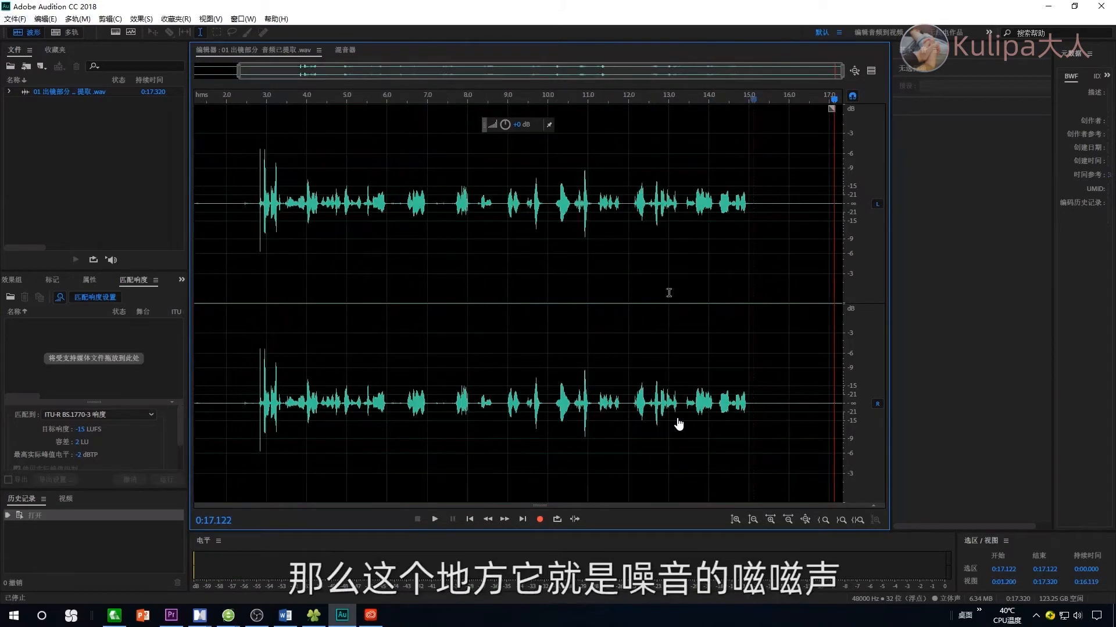
scroll(679, 424, "down", 1)
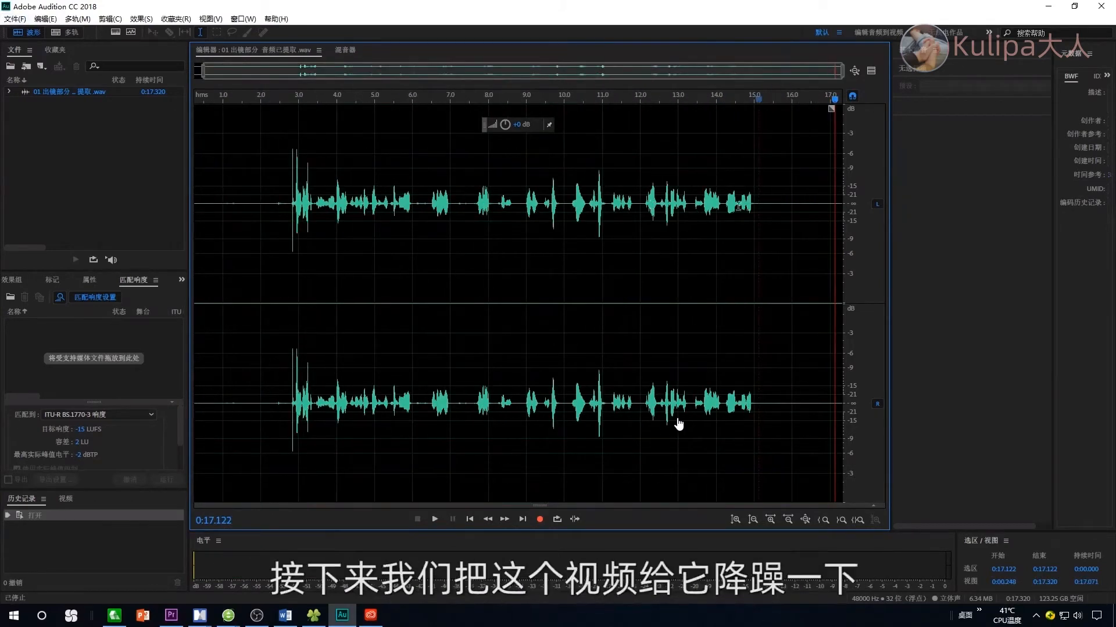
Step: Select about 0.4 s of noise-only audio after the last speech, starting at 0:15.736
left_click(801, 201)
scroll(753, 110, "up", 3)
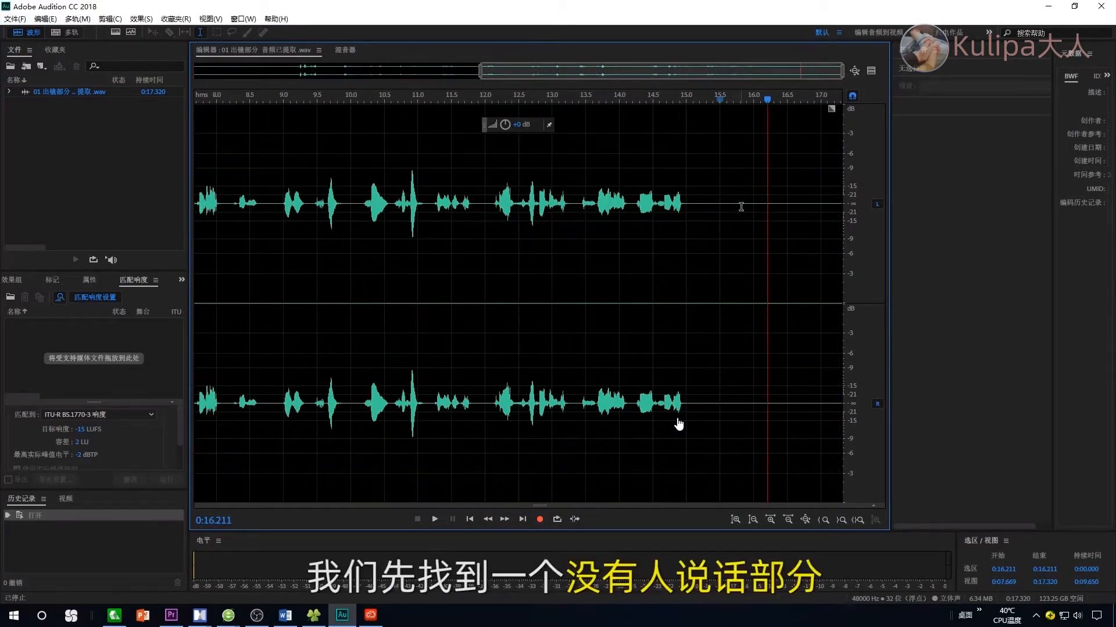
left_click_drag(735, 207, 763, 207)
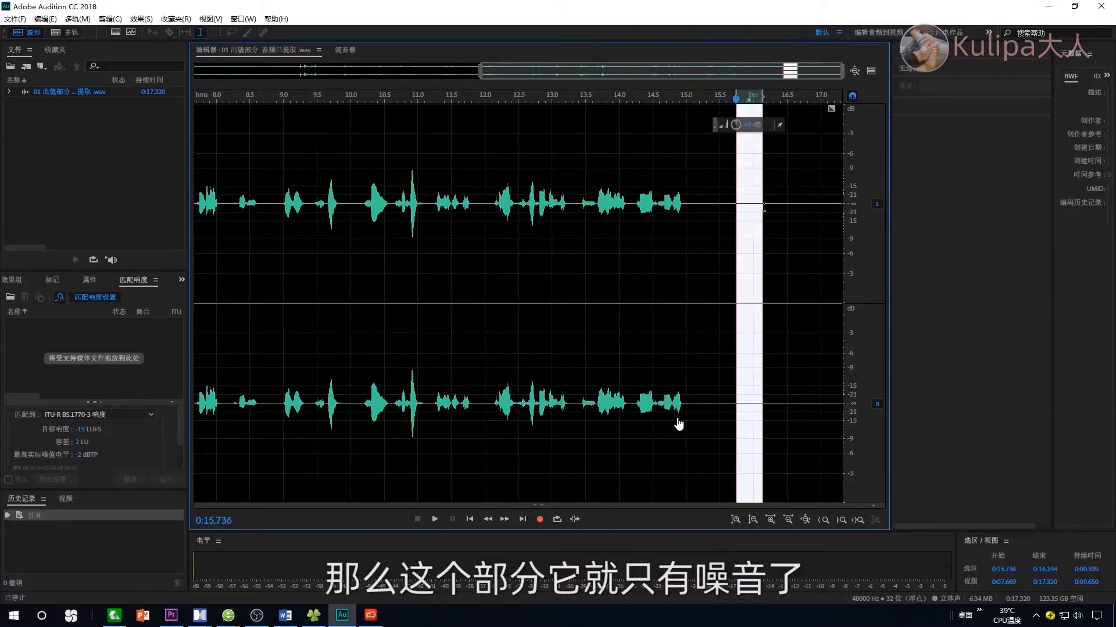
Step: Reselect the noise-only stretch from about 15.7 s and capture it as the noise sample (捕捉噪声样本)
left_click(739, 207)
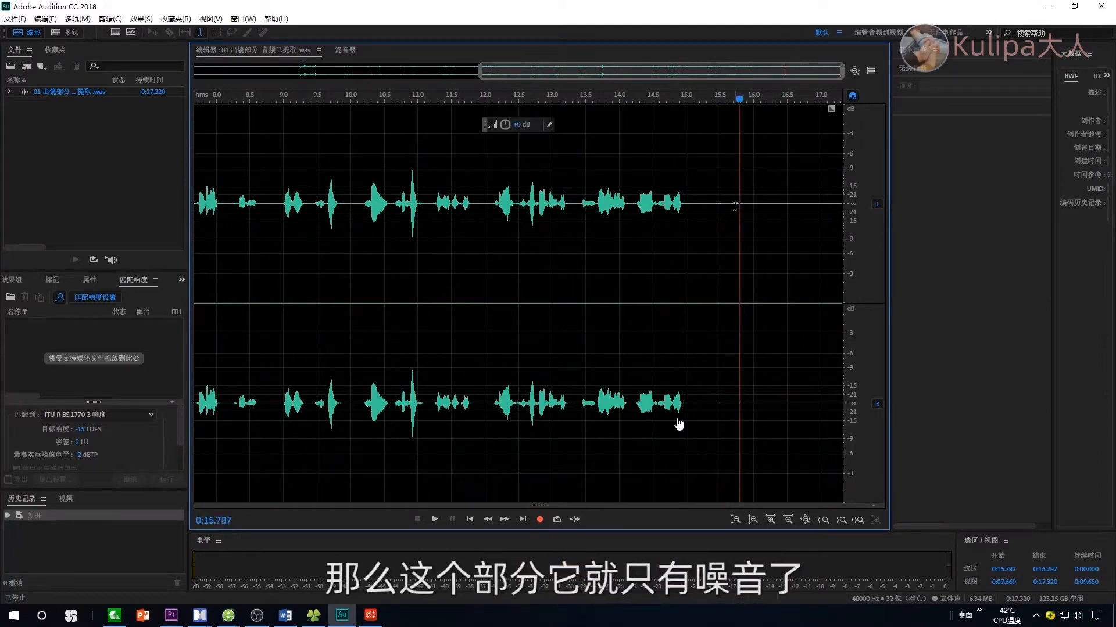
left_click_drag(736, 206, 799, 208)
left_click(736, 206)
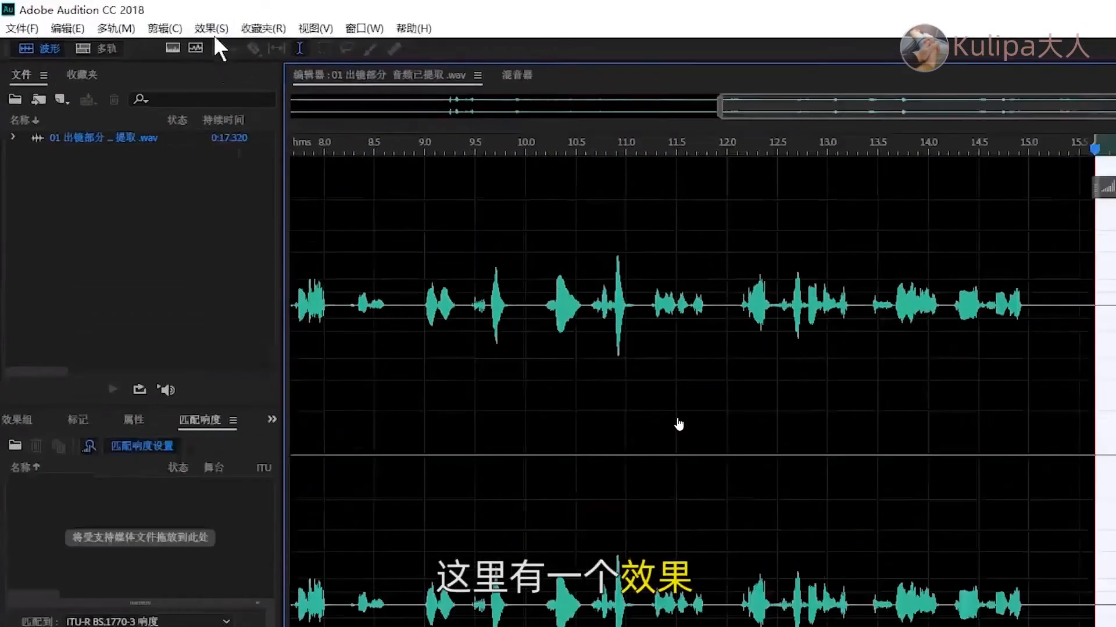
left_click(142, 20)
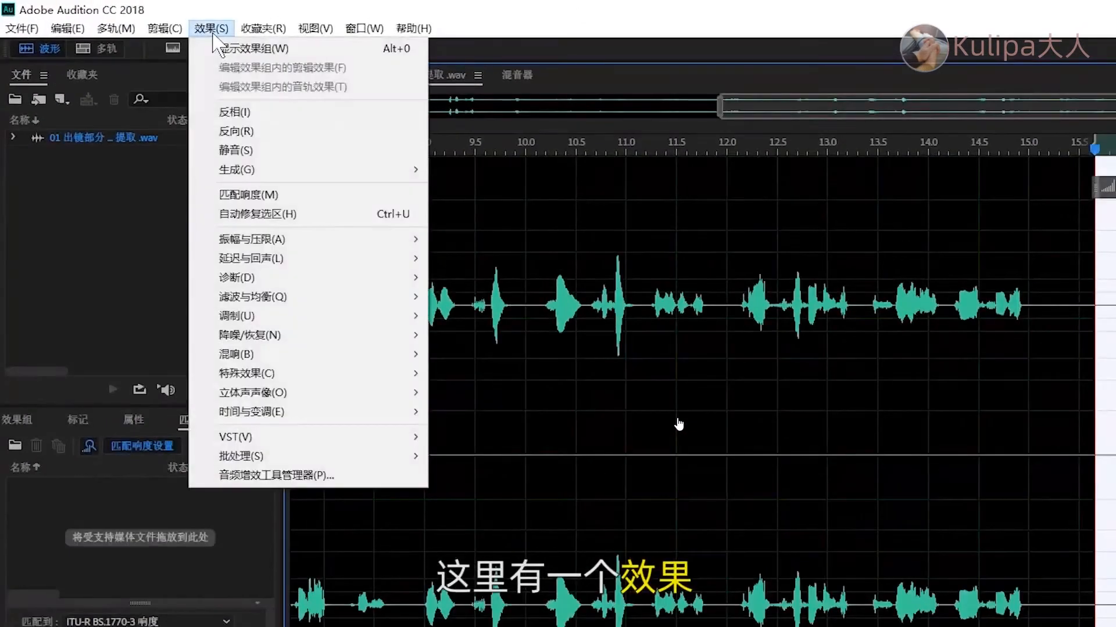
mouse_move(259, 319)
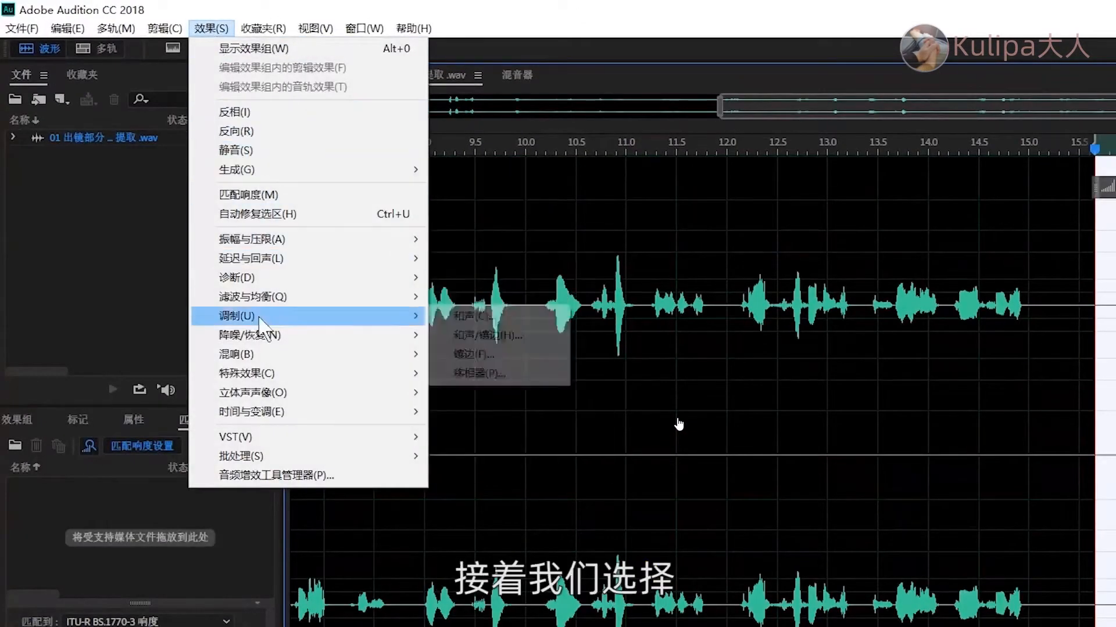
mouse_move(282, 340)
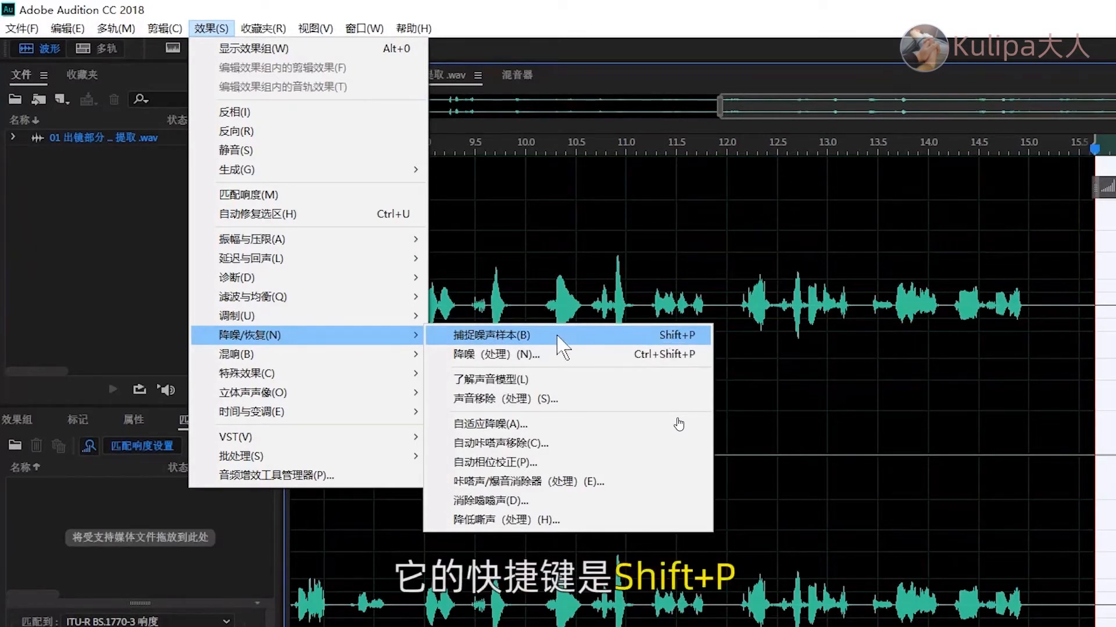
left_click(538, 336)
left_click(539, 335)
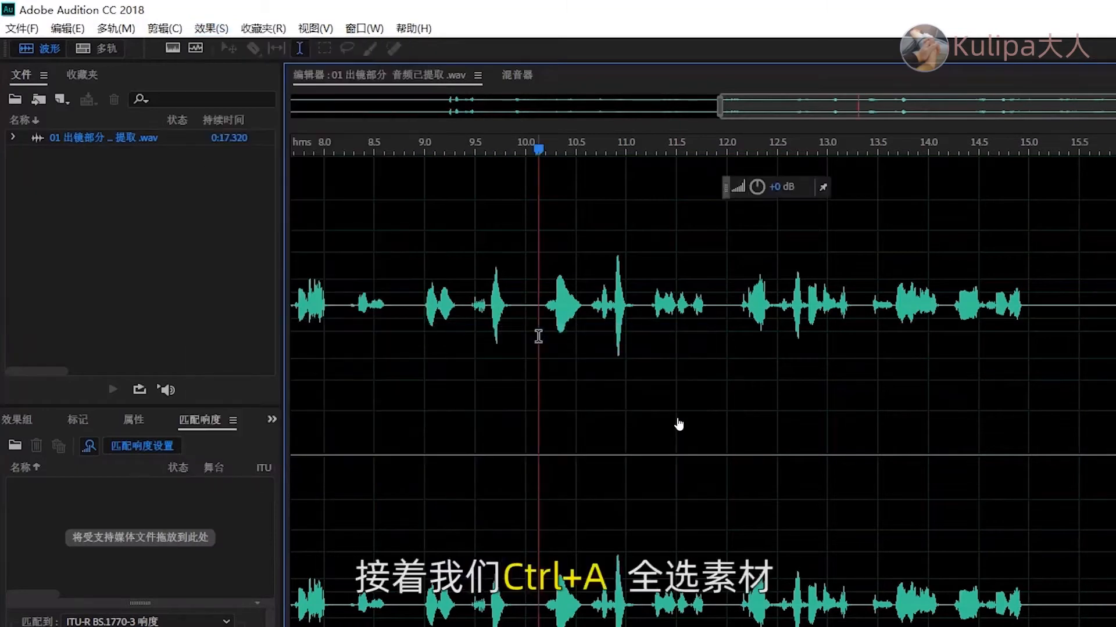
Step: Select the whole waveform and apply Noise Reduction (降噪) at 85% with a reduction amount of 40 dB
key("ctrl+a")
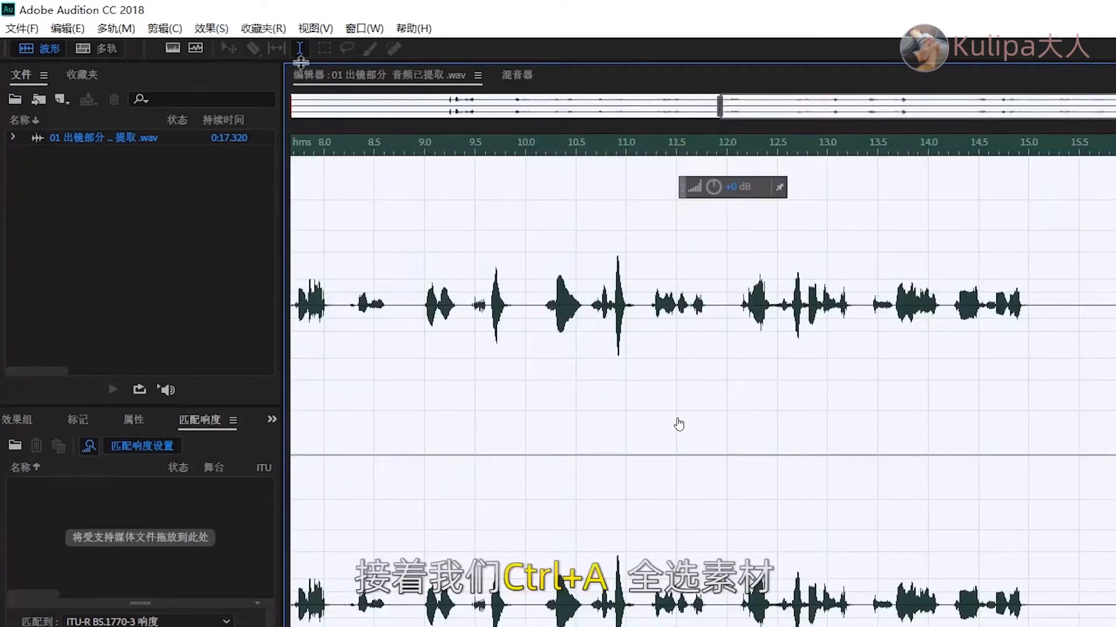
left_click(213, 28)
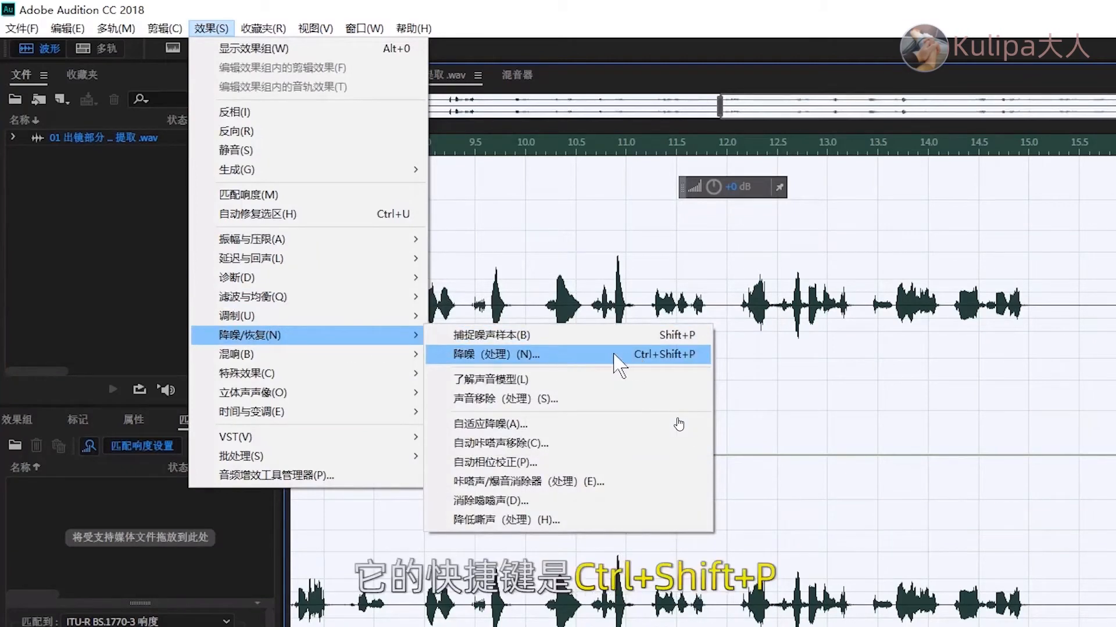
left_click(574, 355)
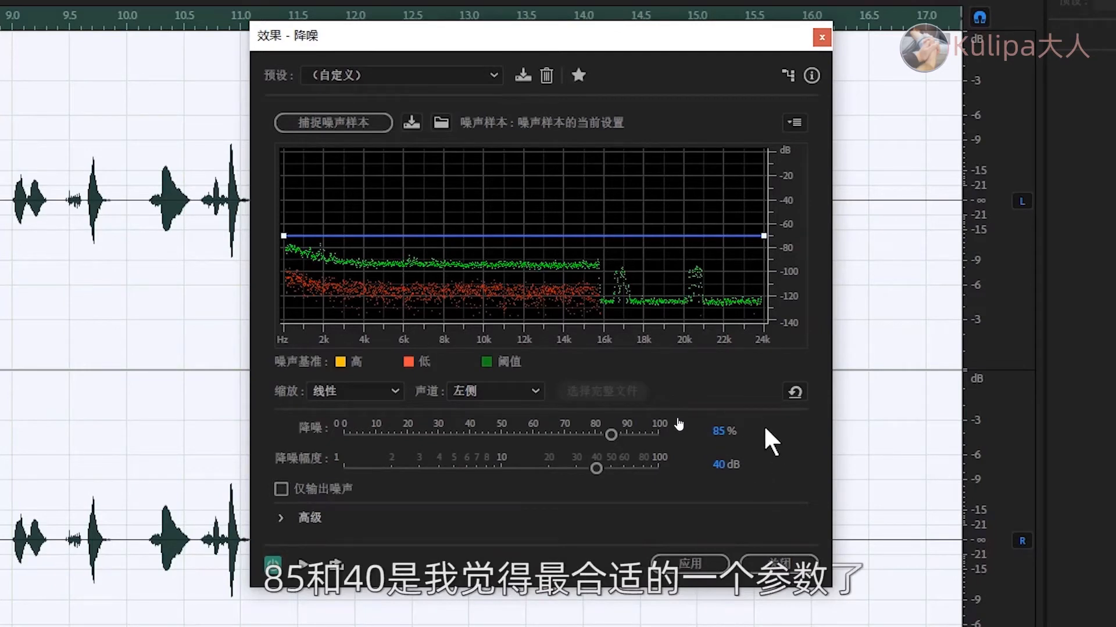
left_click(690, 563)
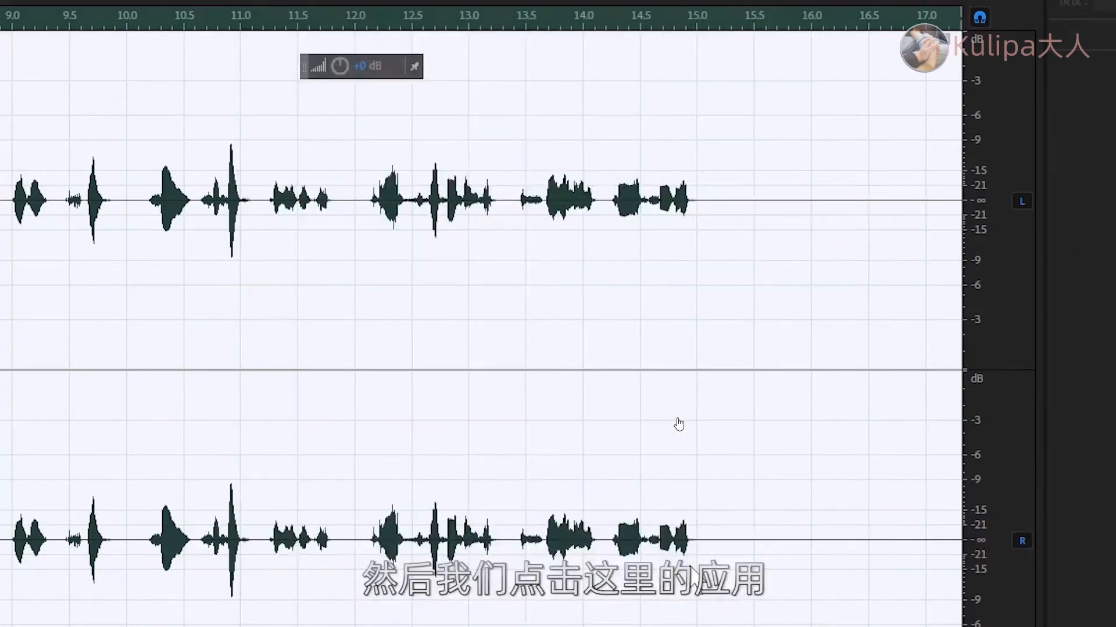
Step: Play the speech-free ending from about 15.1 s to check the denoised audio for remaining noise
left_click(713, 212)
left_click_drag(714, 212, 898, 208)
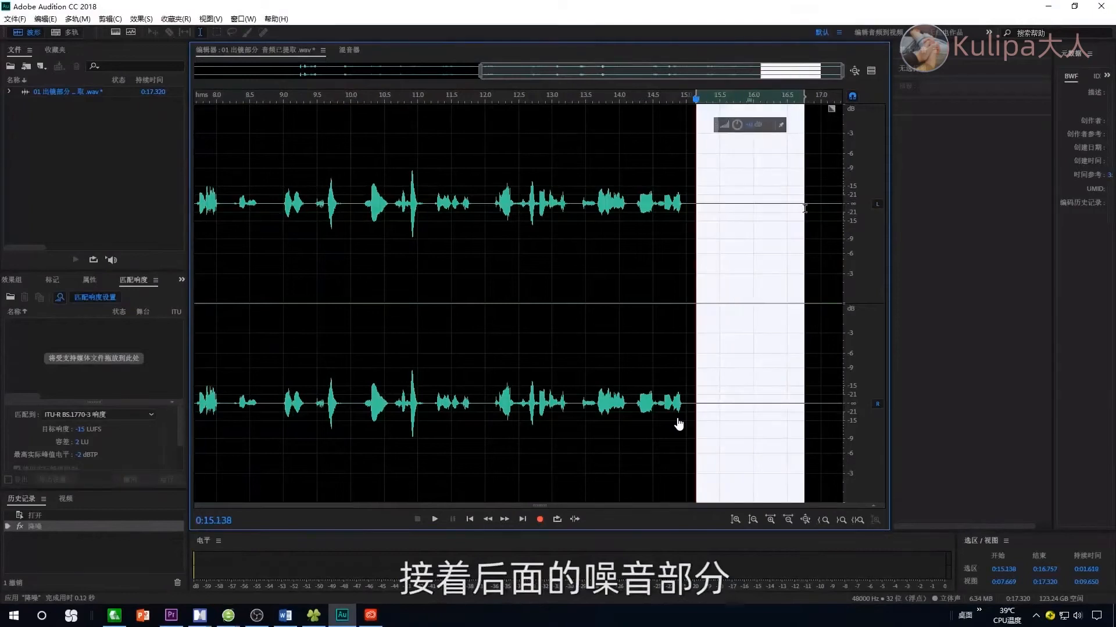
left_click(714, 214)
left_click(691, 209)
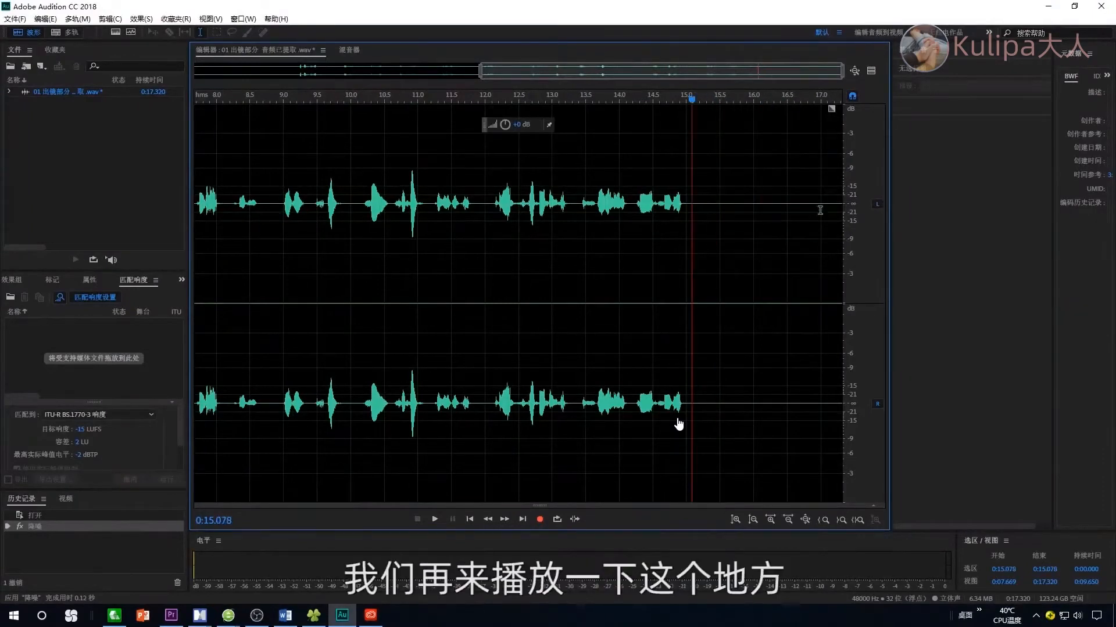
key("space")
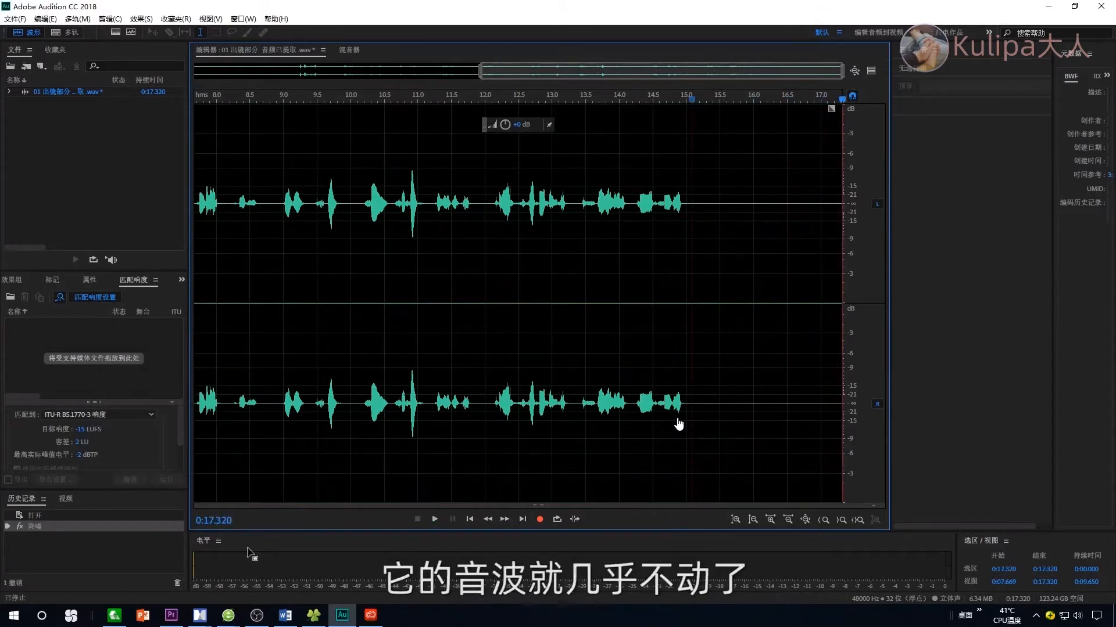
left_click(699, 227)
key("space")
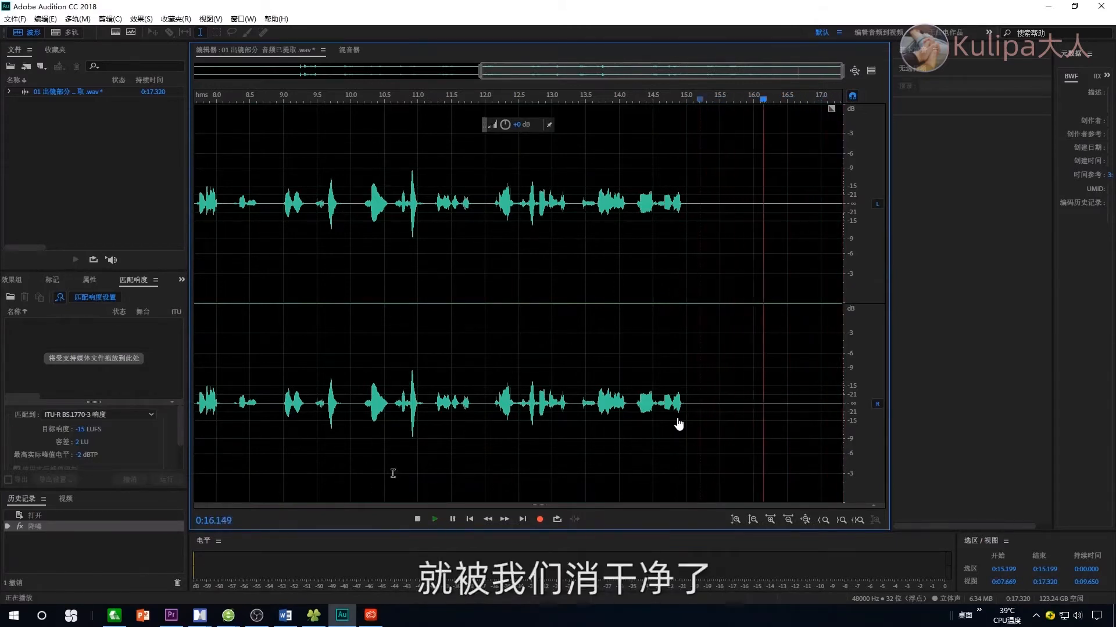
key("space")
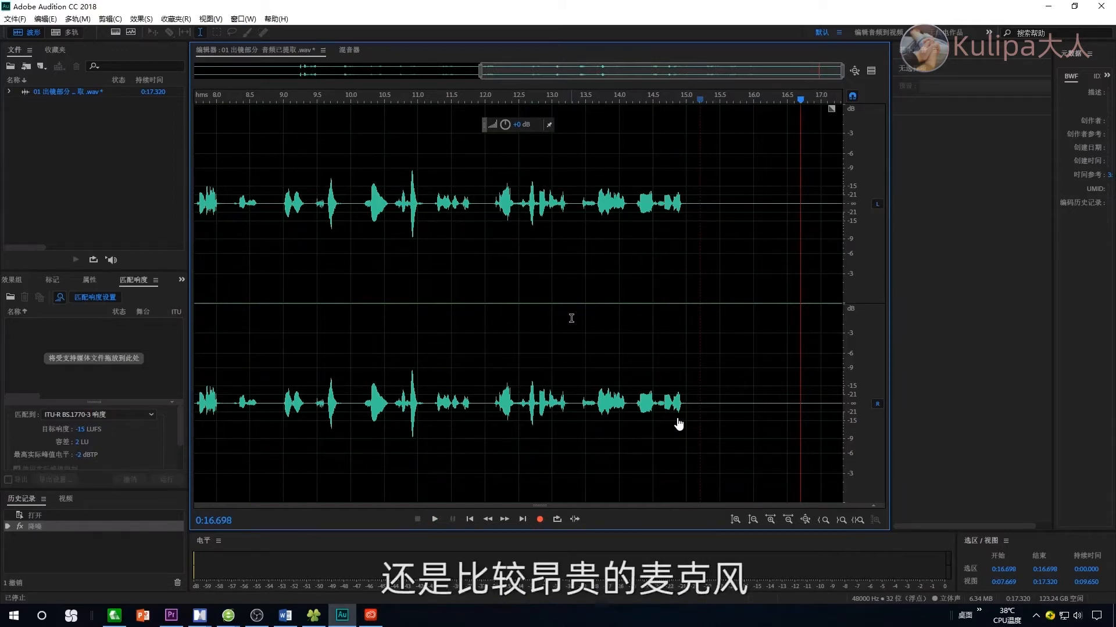
left_click(709, 228)
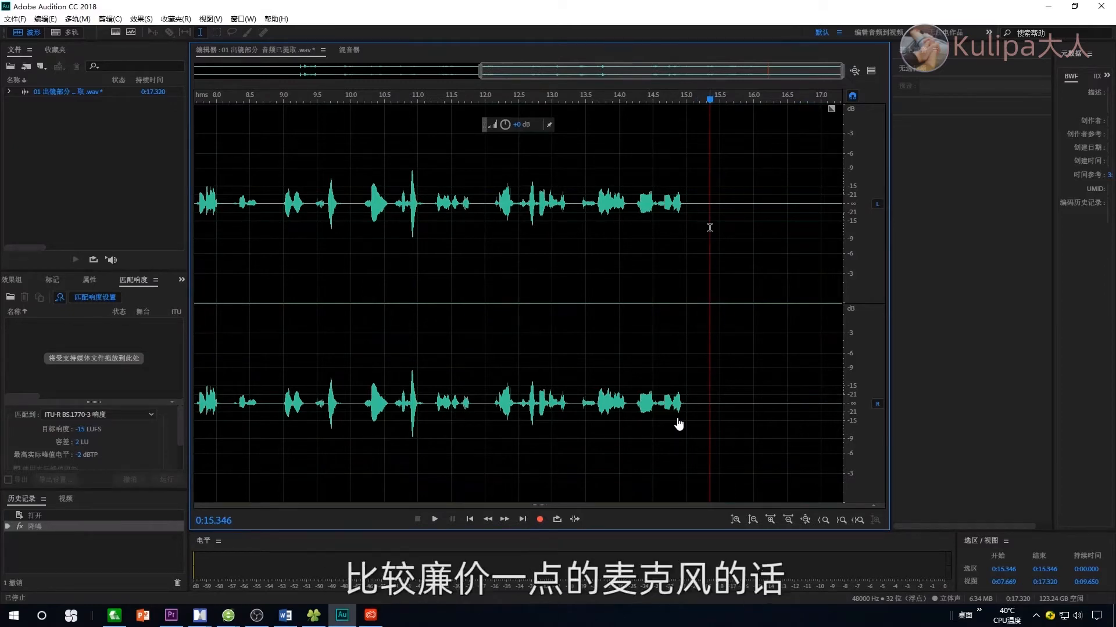
left_click(719, 213)
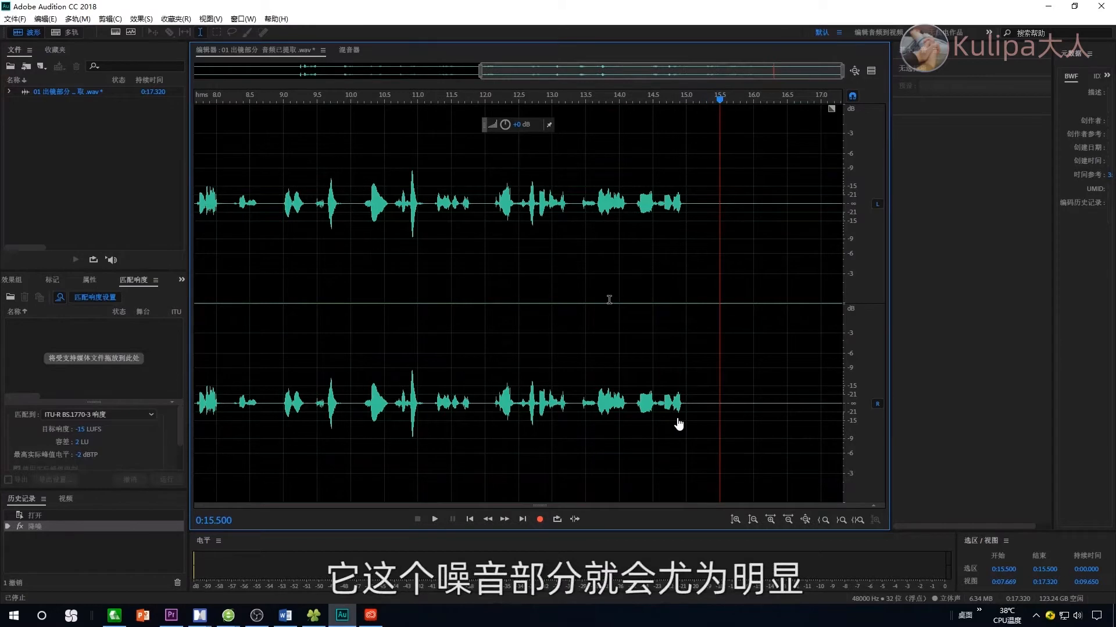
Step: Select about 0.9 s of speech-free audio starting at 0:15.515 and capture it as the noise sample
scroll(737, 241, "down", 3)
left_click(793, 231)
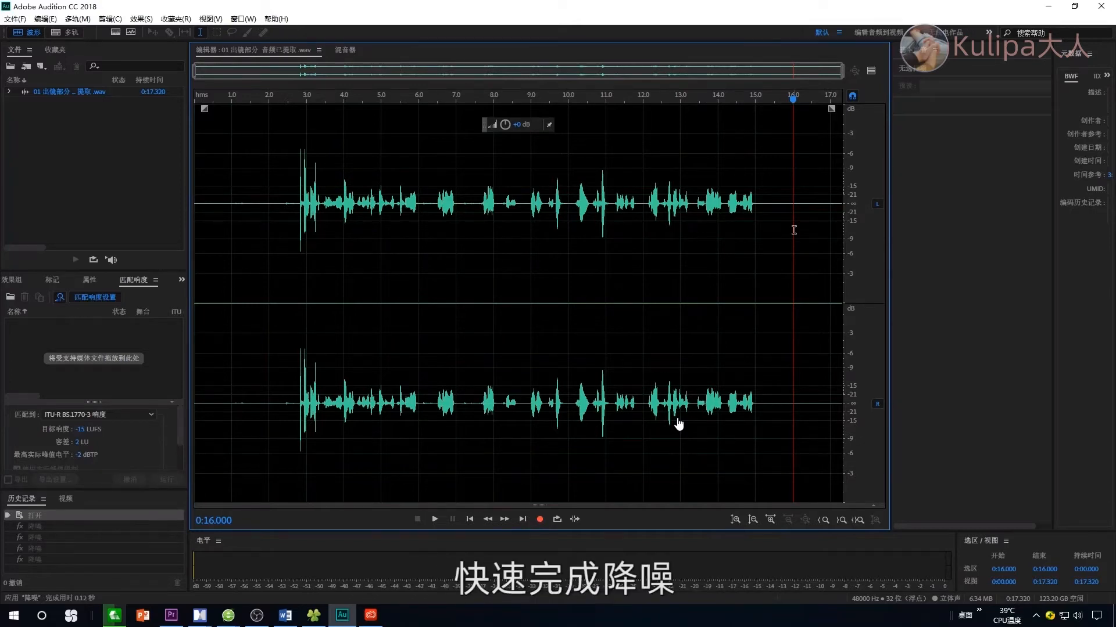
scroll(491, 218, "up", 5)
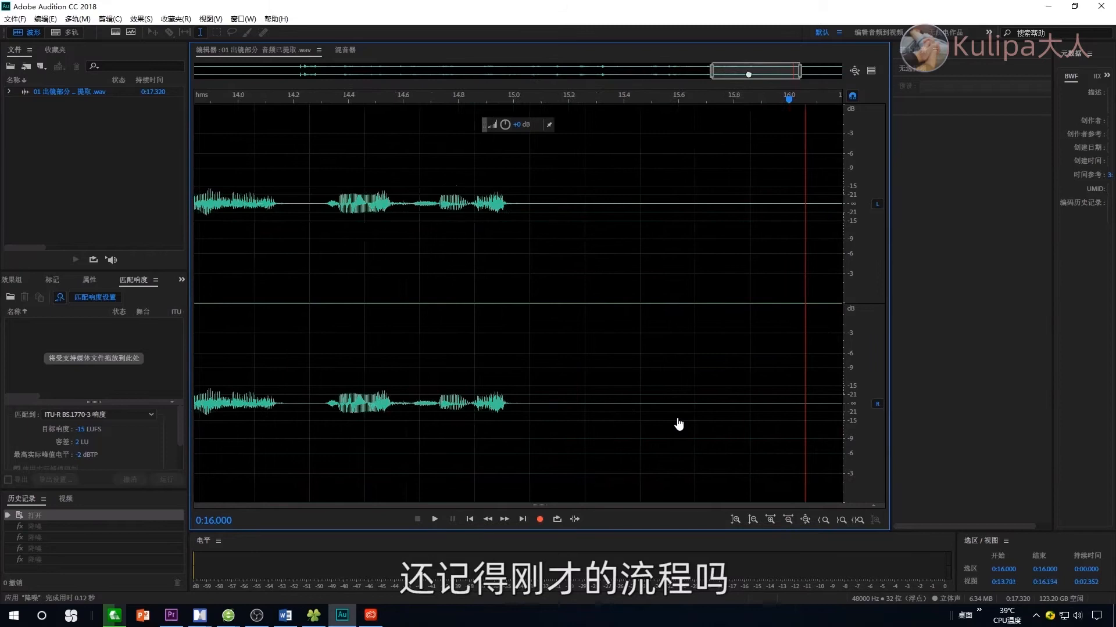
left_click(477, 215)
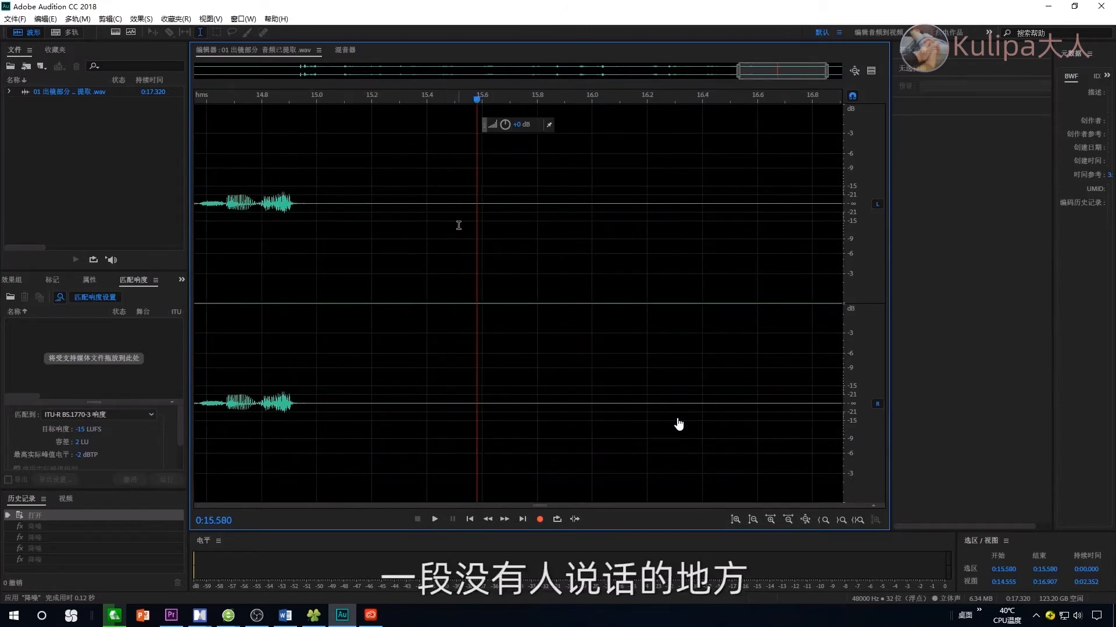
left_click_drag(459, 220, 705, 221)
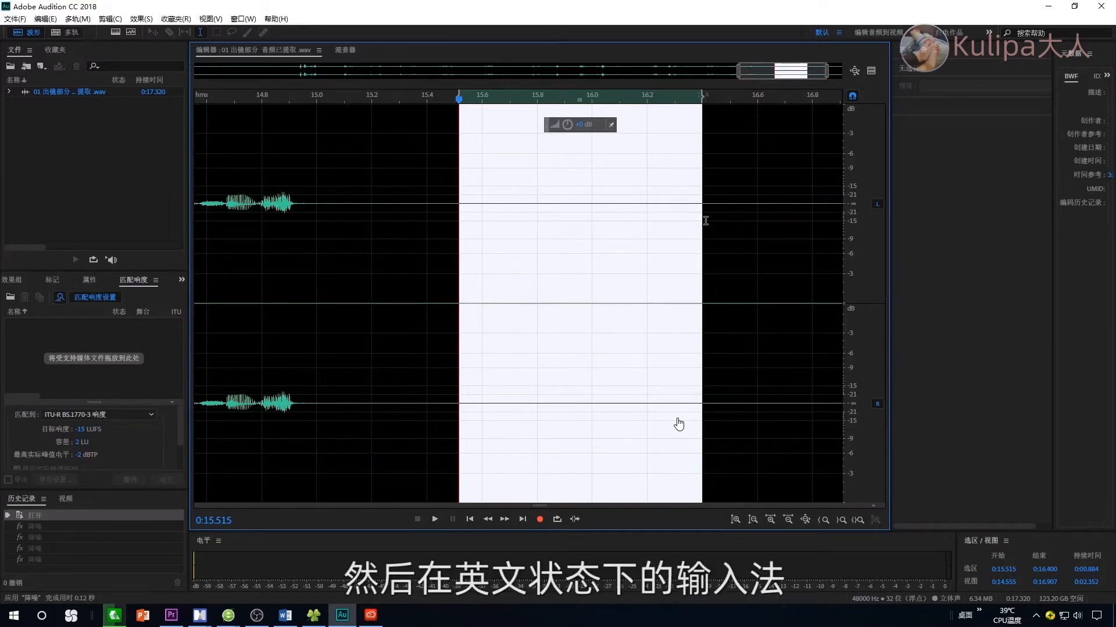
key("shift+p")
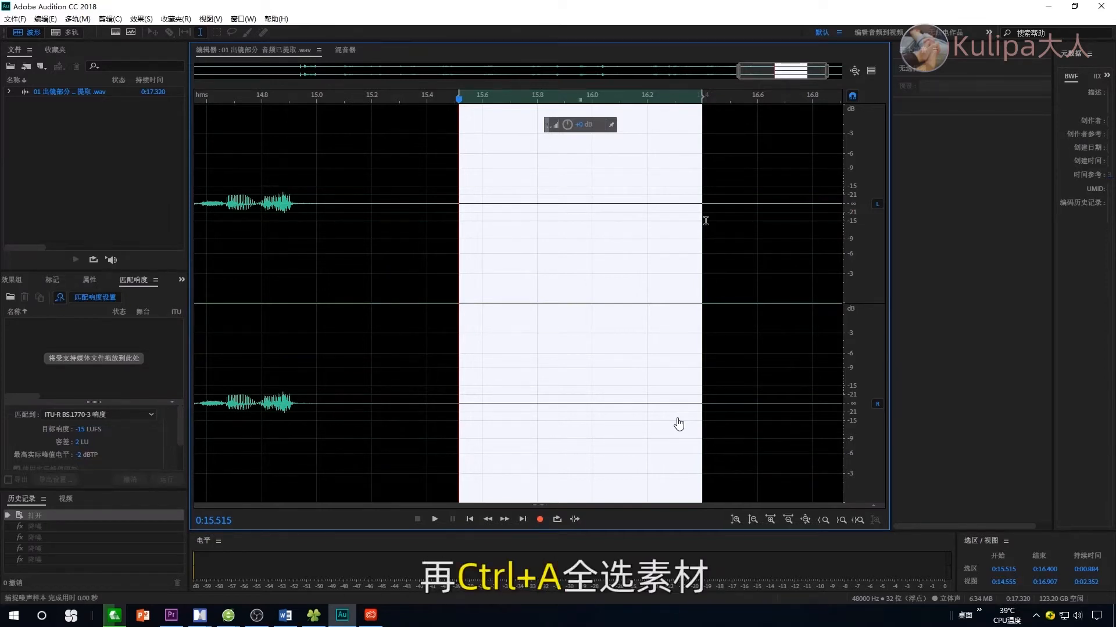
Step: Apply Noise Reduction at 85% and 40 dB to the whole audio and undo it
key("ctrl+a")
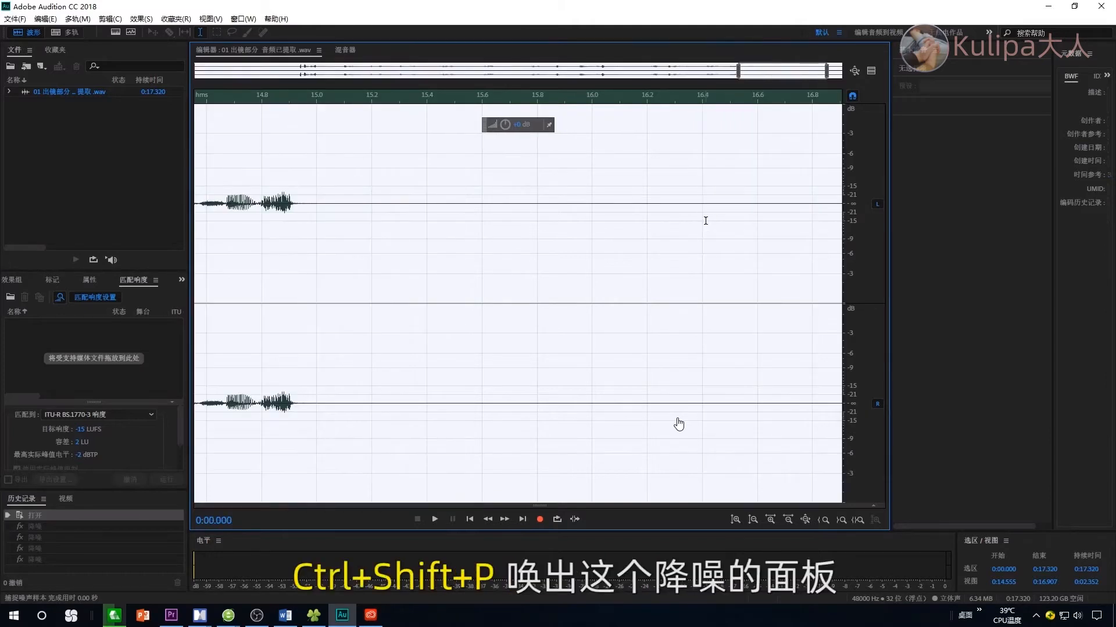
key("ctrl+shift+p")
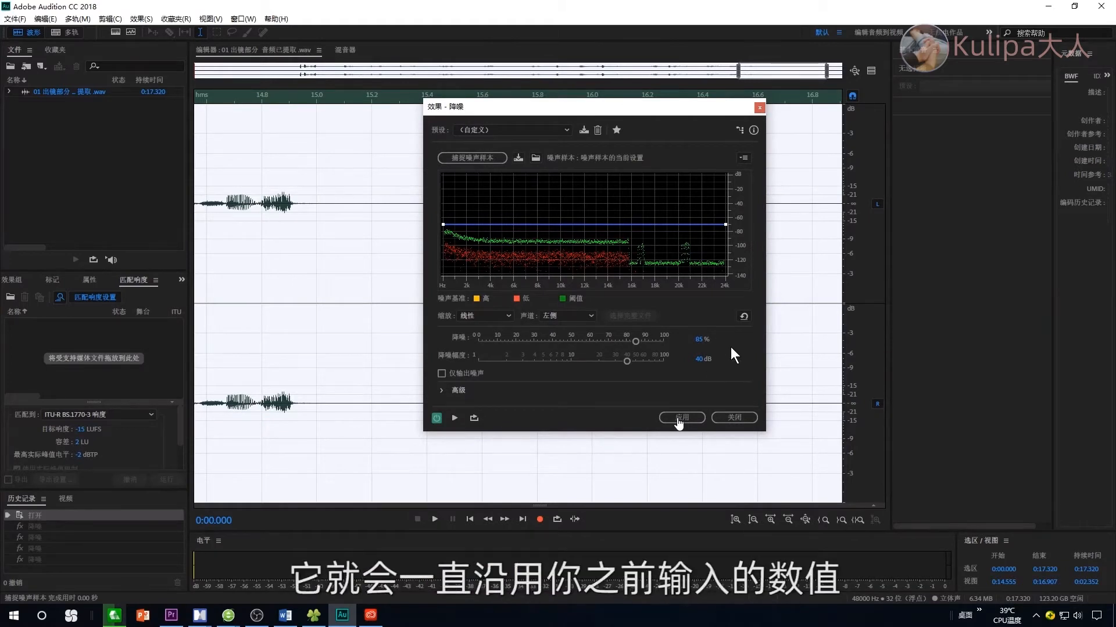
key("Return")
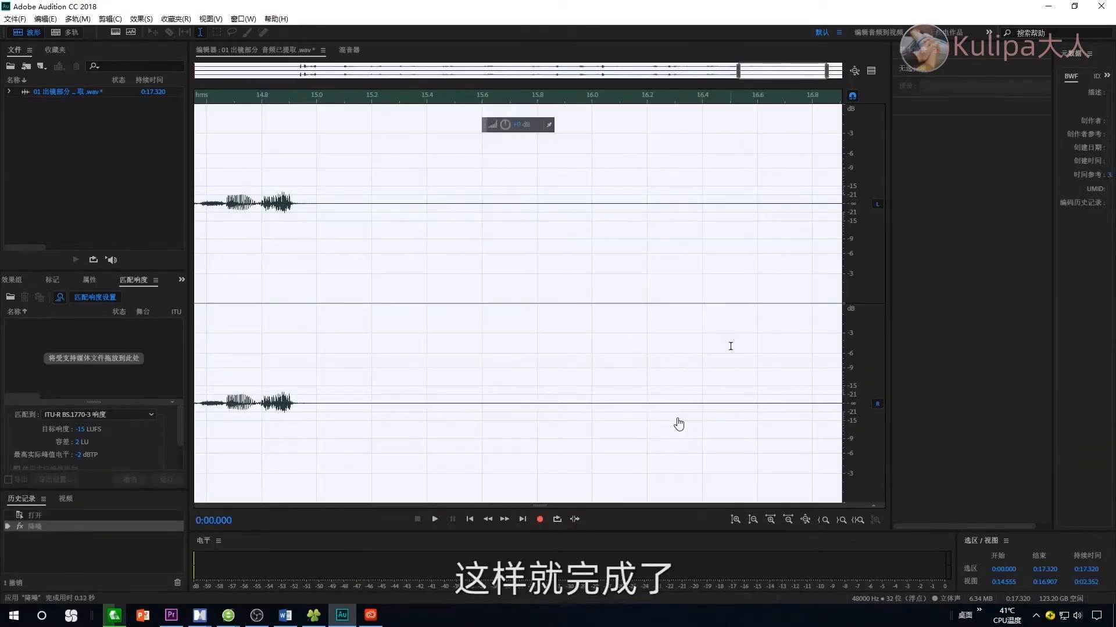
left_click(659, 274)
key("ctrl+z")
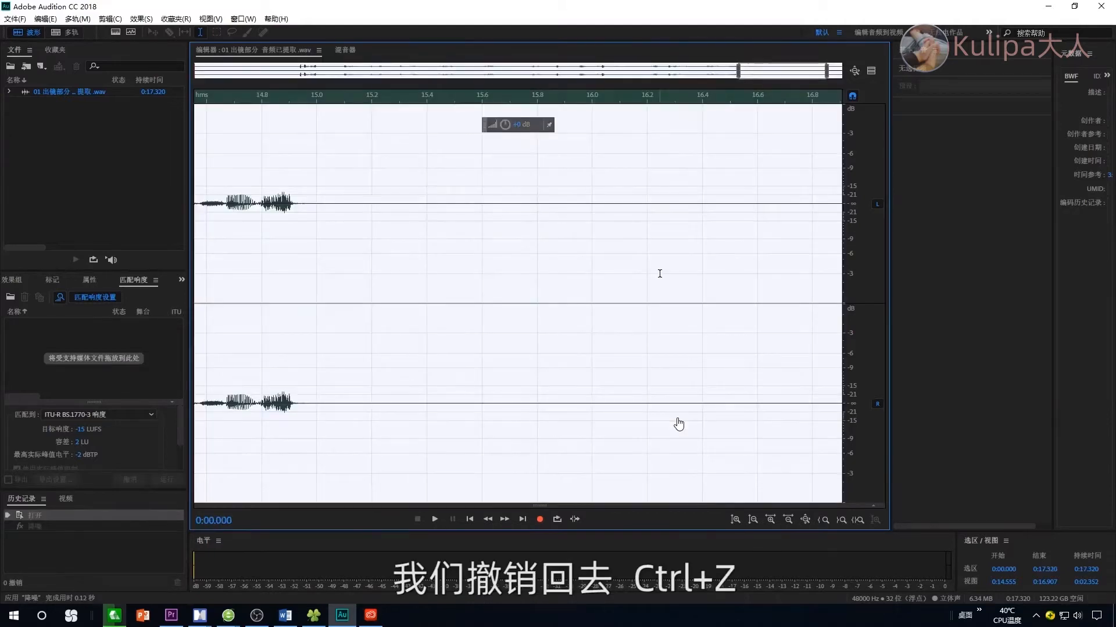
Step: Select about 1.1 s of speech-free audio starting at 0:15.489 and capture it as the noise sample
left_click(500, 254)
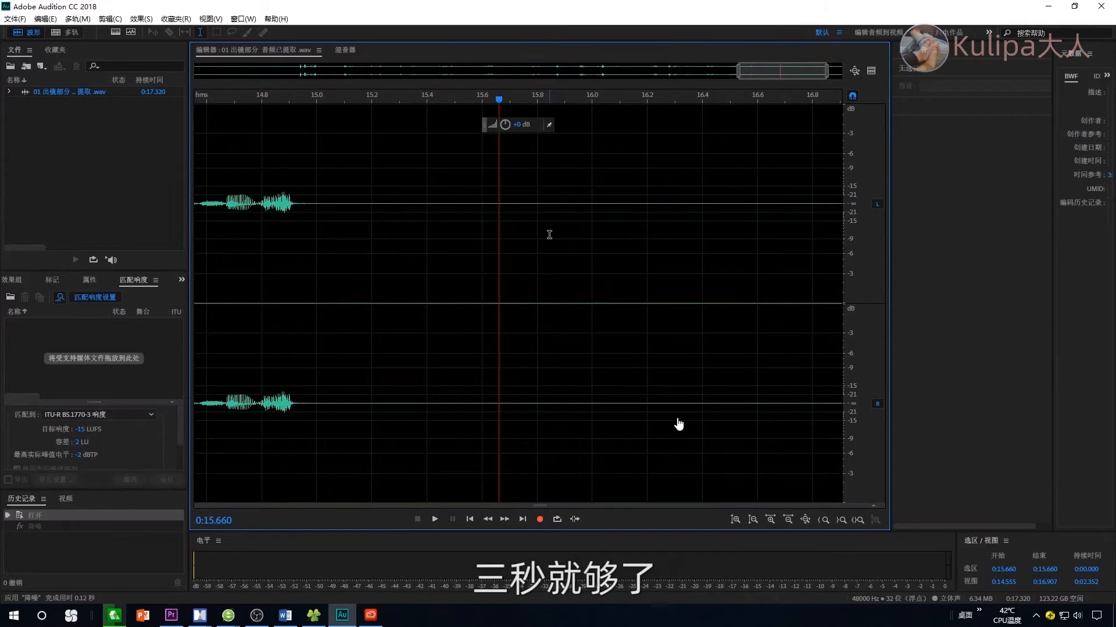
left_click_drag(453, 216, 745, 223)
key("shift+p")
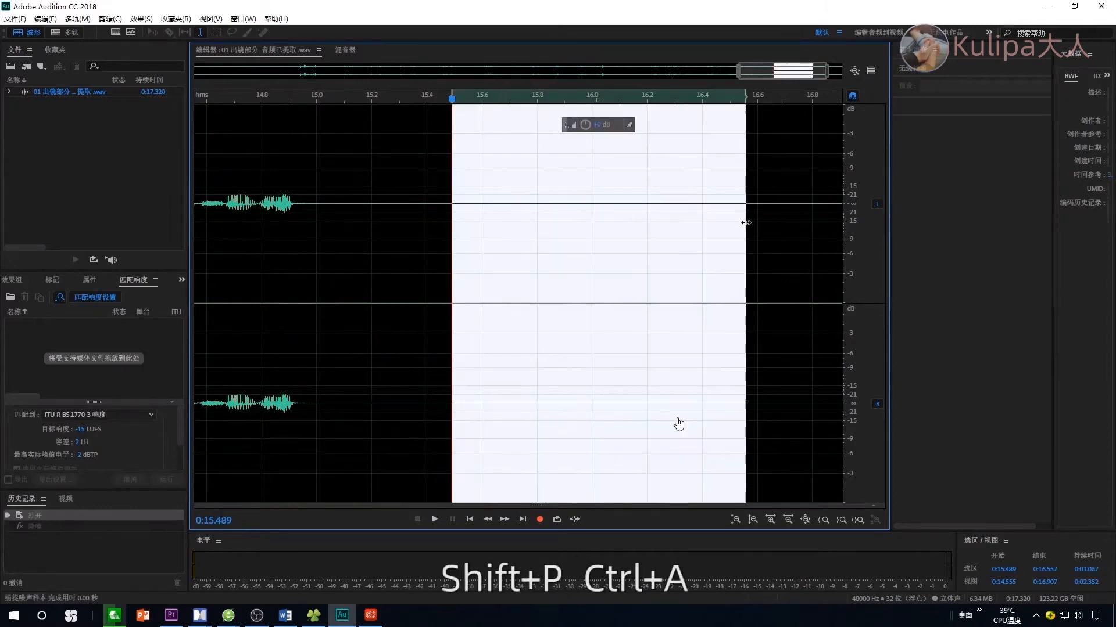
Step: Select the whole waveform and apply Noise Reduction with the retained dialog settings
key("ctrl+a")
key("ctrl+shift+p")
key("Return")
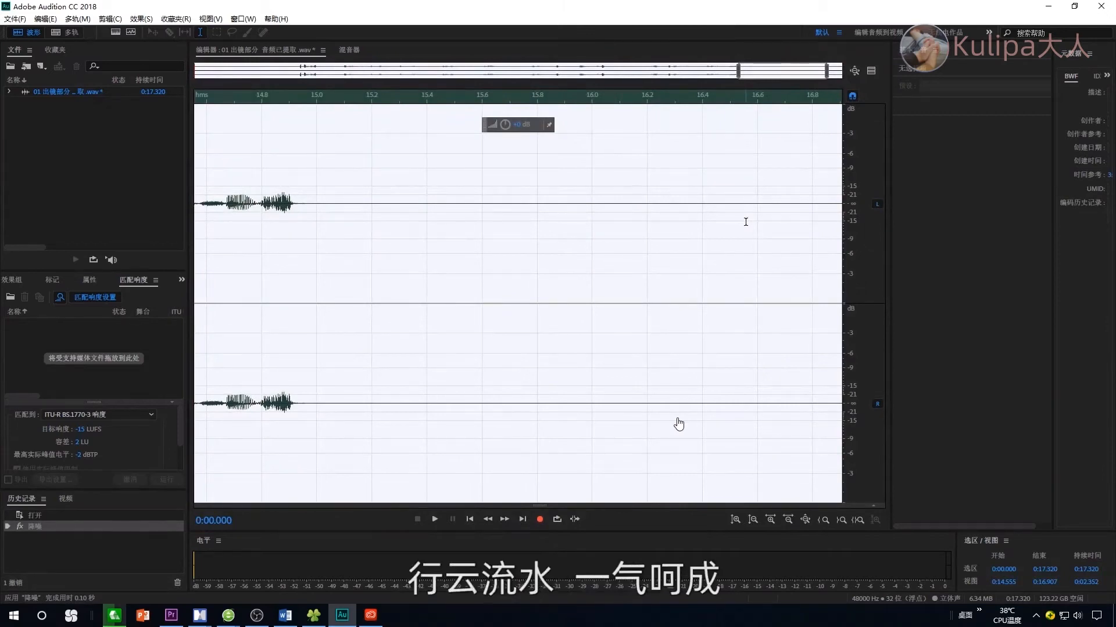
Step: Bring up Match Loudness (匹配响度) and add the extracted 出镜部分 wav file to its list
scroll(678, 425, "down", 3)
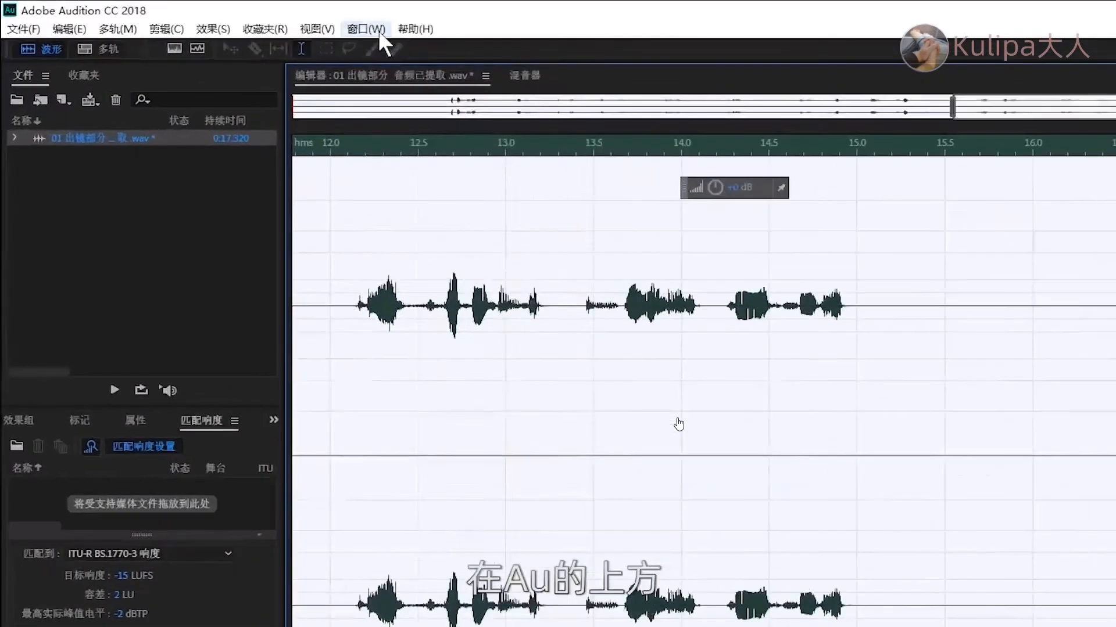
left_click(249, 19)
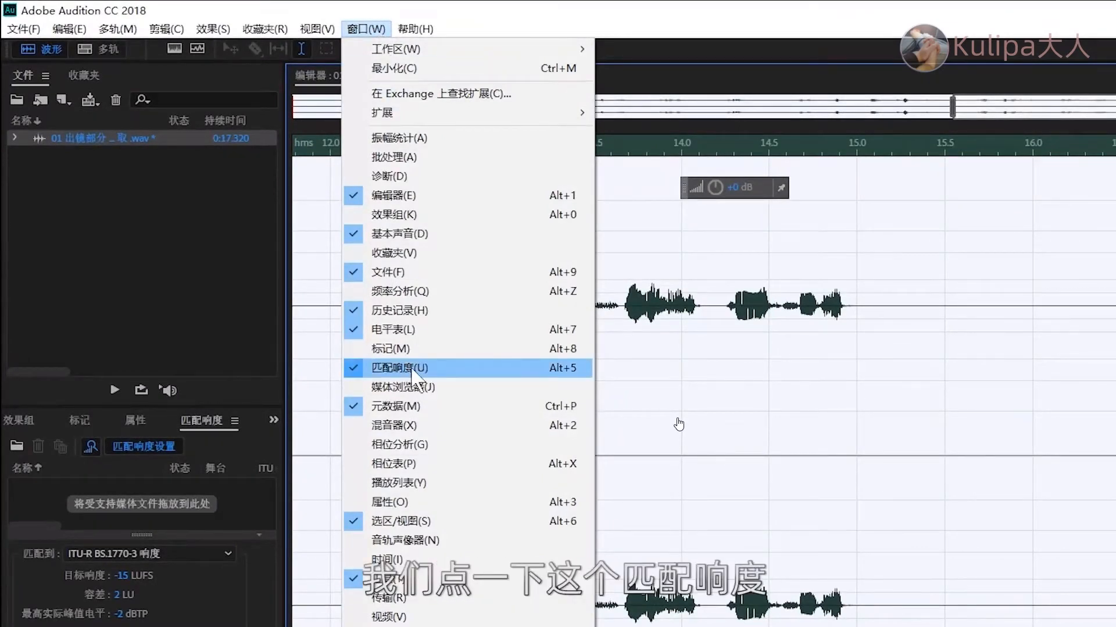
left_click(184, 482)
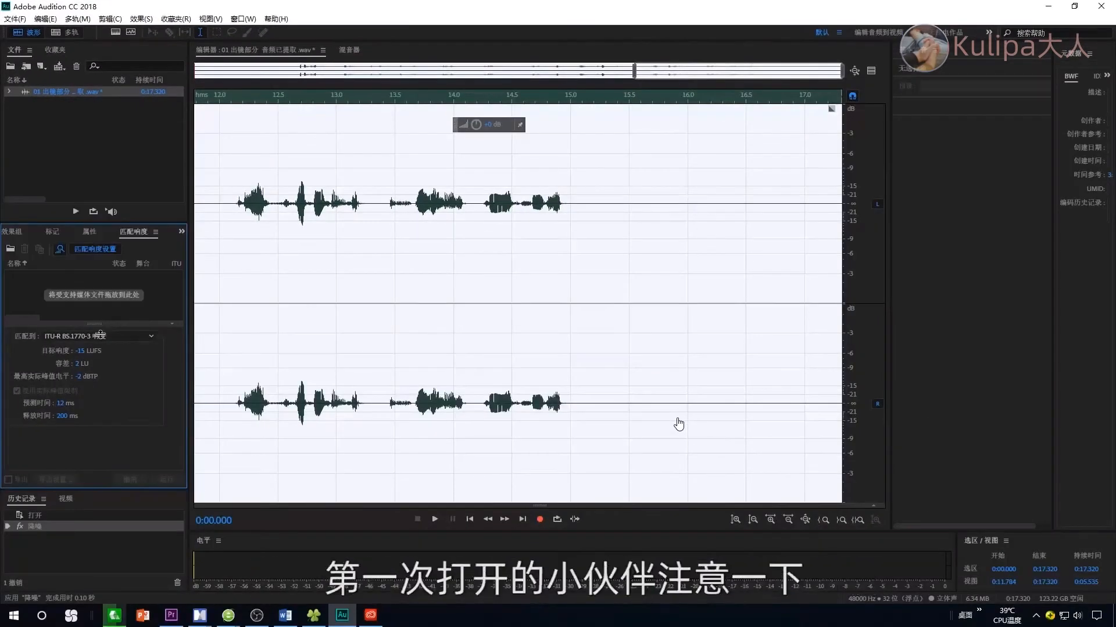
left_click_drag(100, 335, 124, 354)
left_click_drag(57, 91, 71, 310)
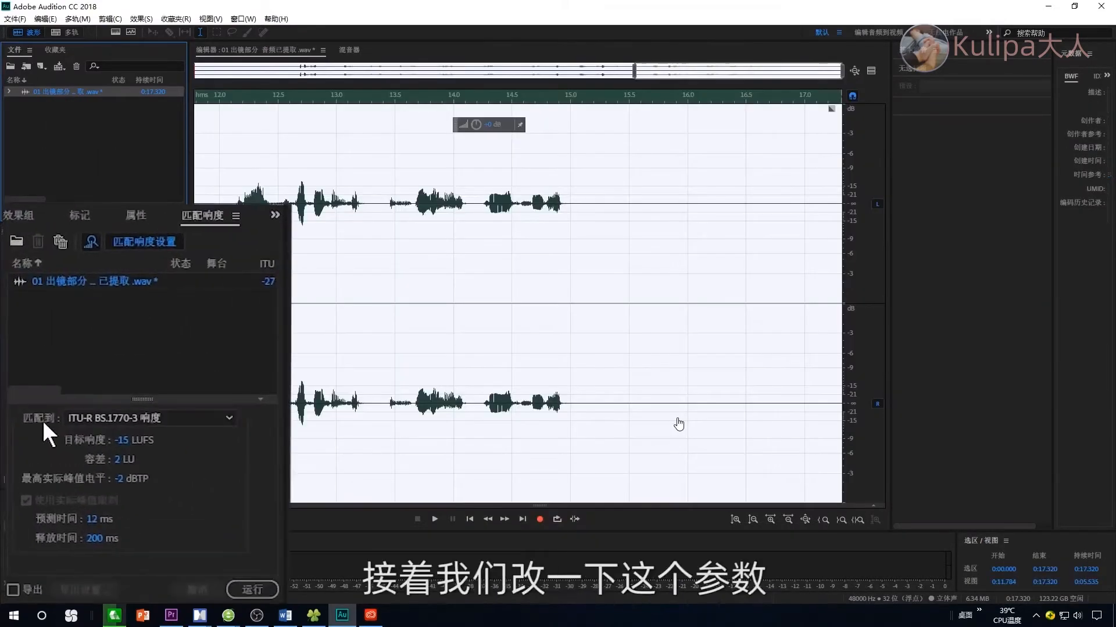
Step: Set the loudness matching standard (匹配到) to ITU-R BS.1770-3 响度
left_click(107, 419)
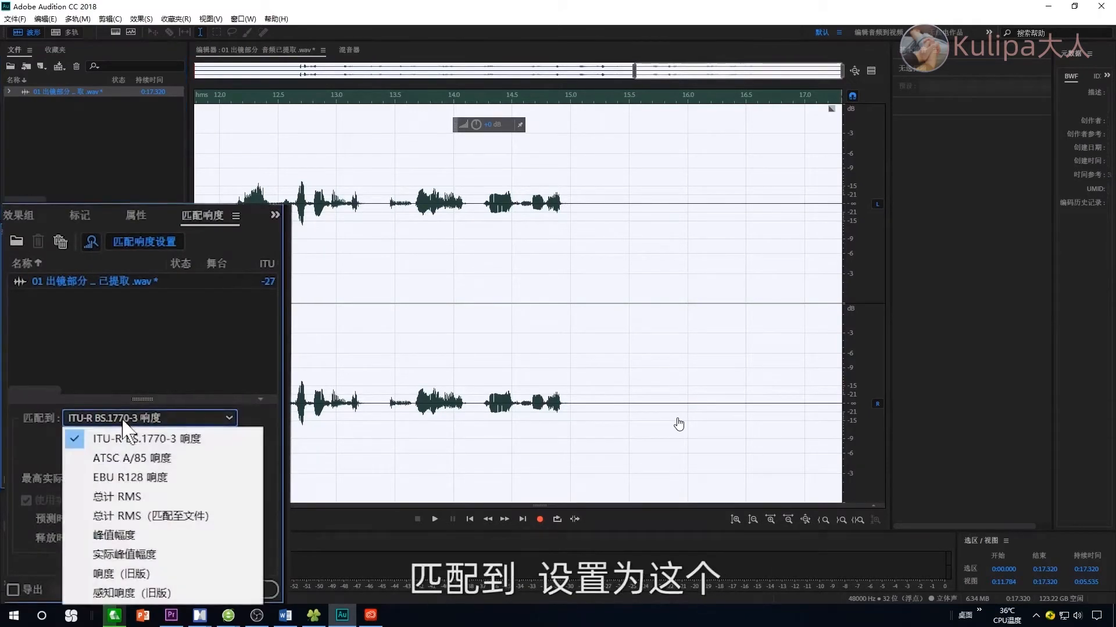
left_click(207, 442)
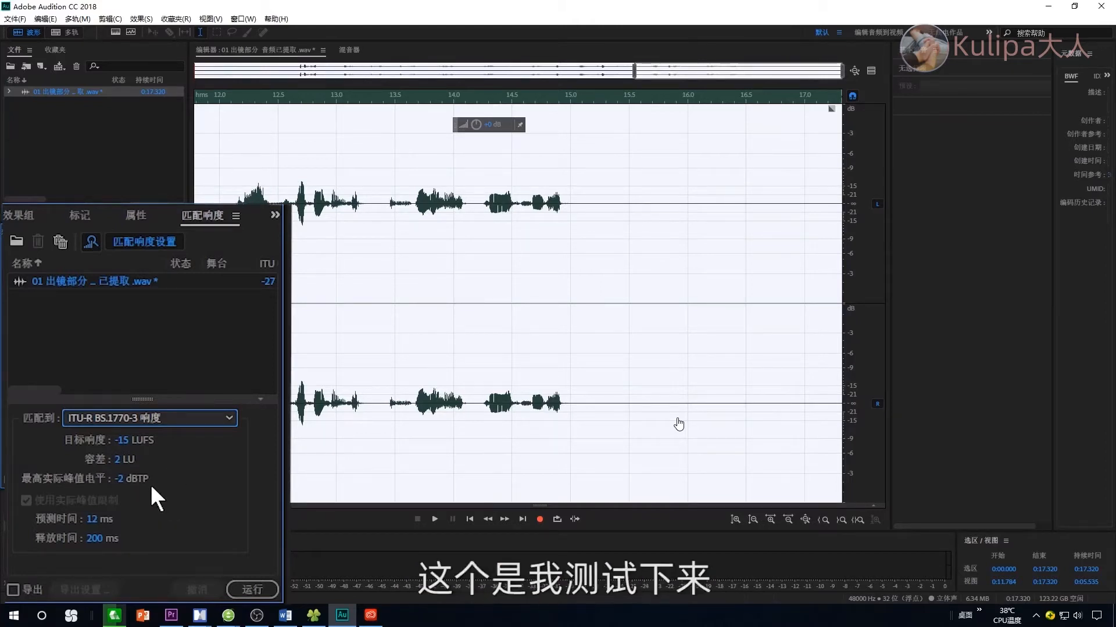
Step: Try -24 LUFS as the target loudness (目标响度) and settle on -15 LUFS
left_click(123, 440)
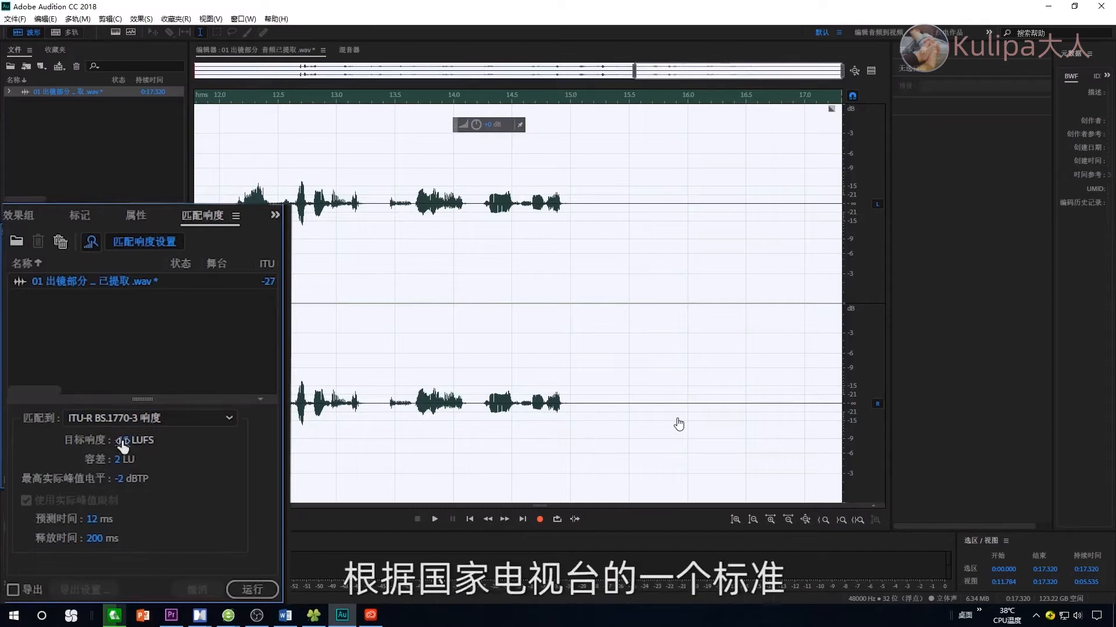
type("-24")
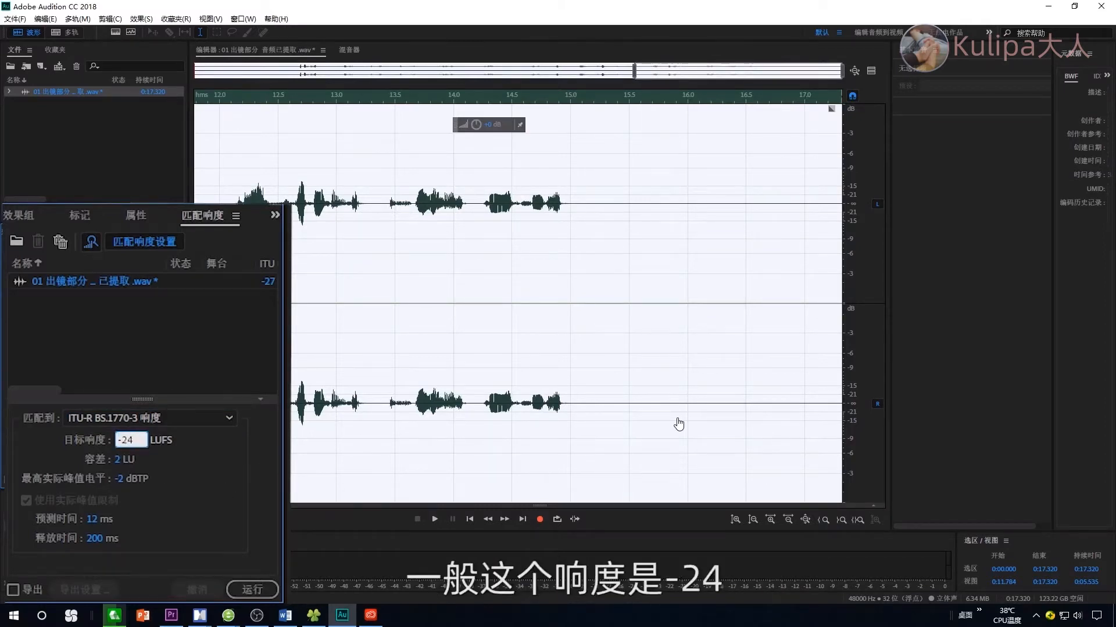
key("Return")
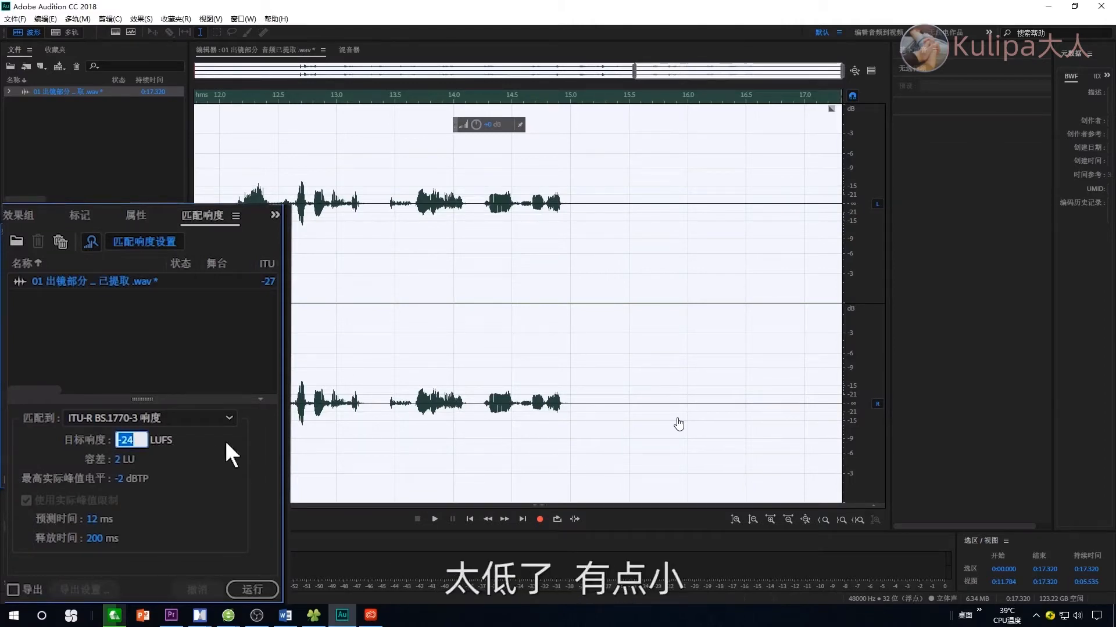
type("-")
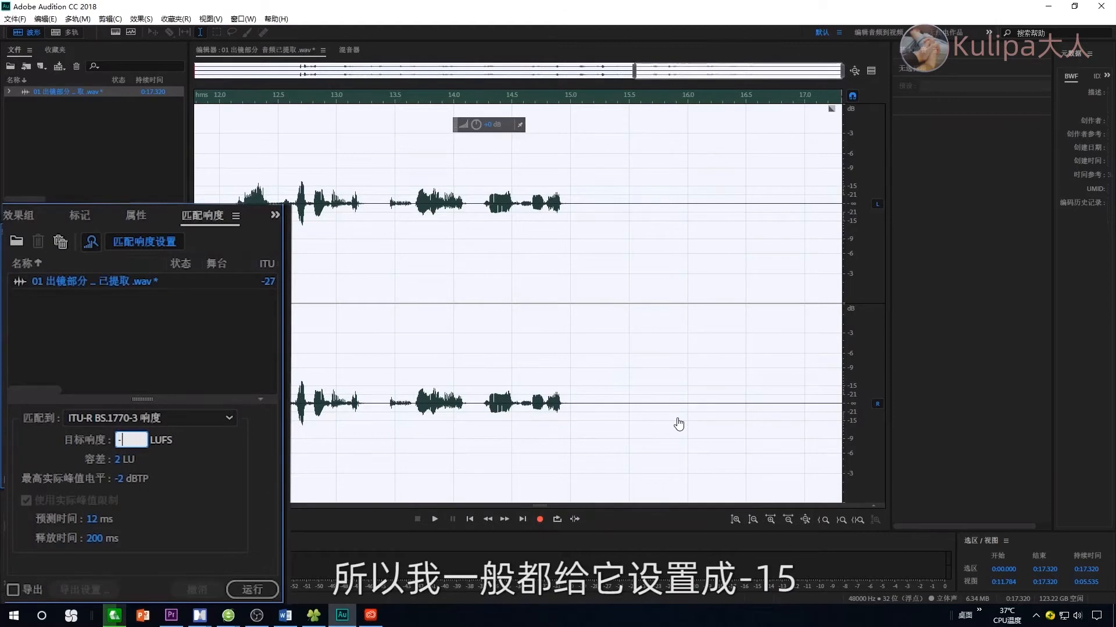
type("15")
Step: Show the whole waveform and play the speech from about 0:03.5 to judge its volume before loudness matching
left_click(401, 207)
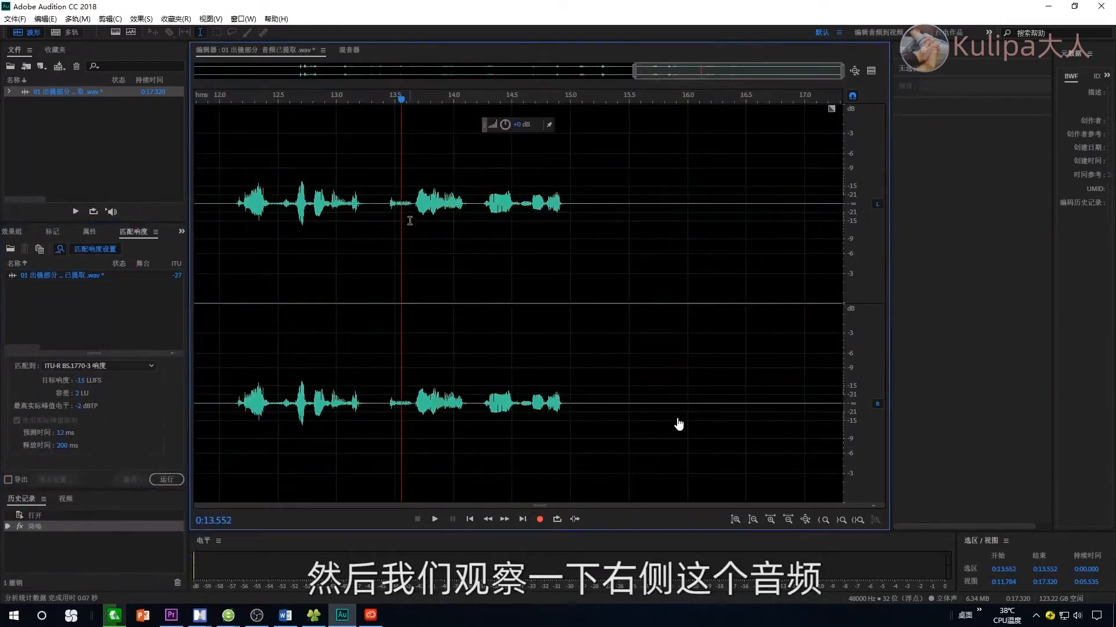
scroll(410, 221, "down", 3)
left_click(323, 218)
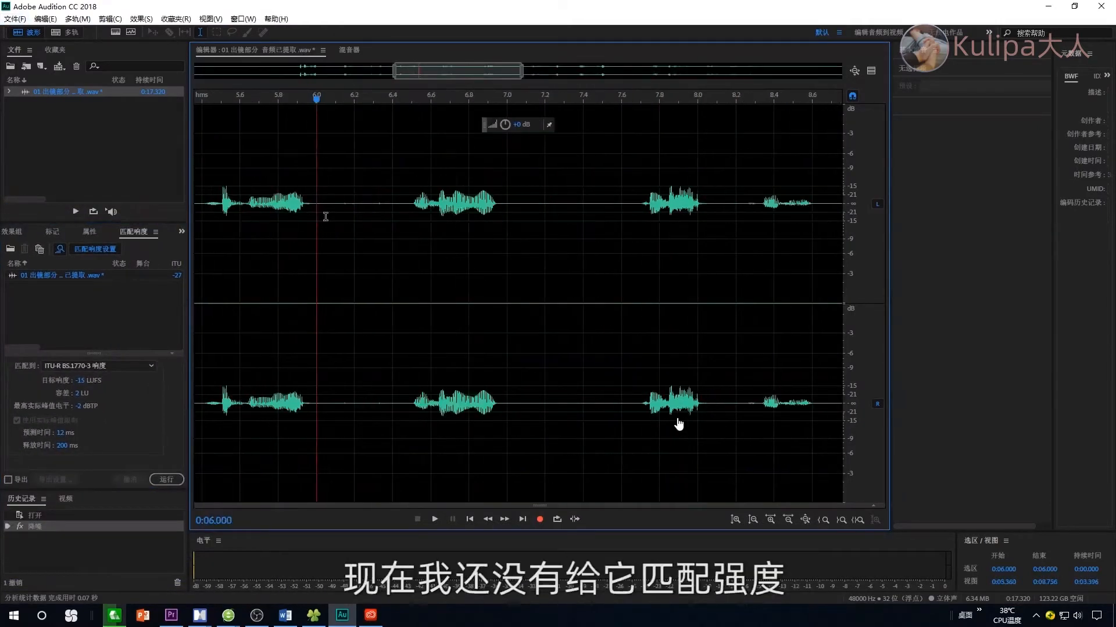
scroll(325, 217, "down", 2)
left_click(329, 218)
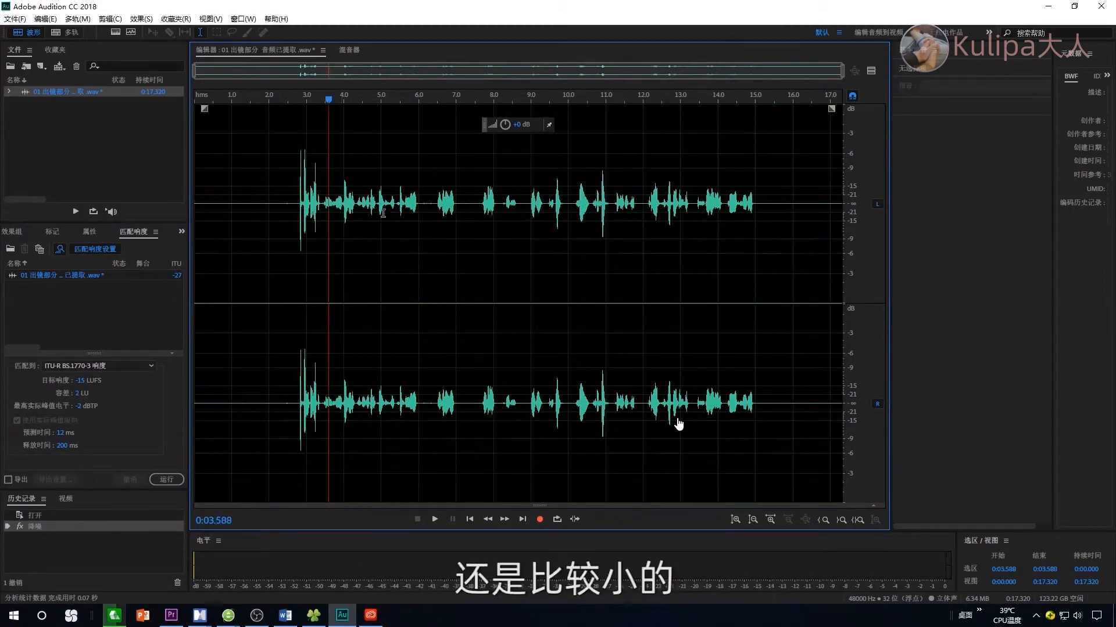
left_click(325, 203)
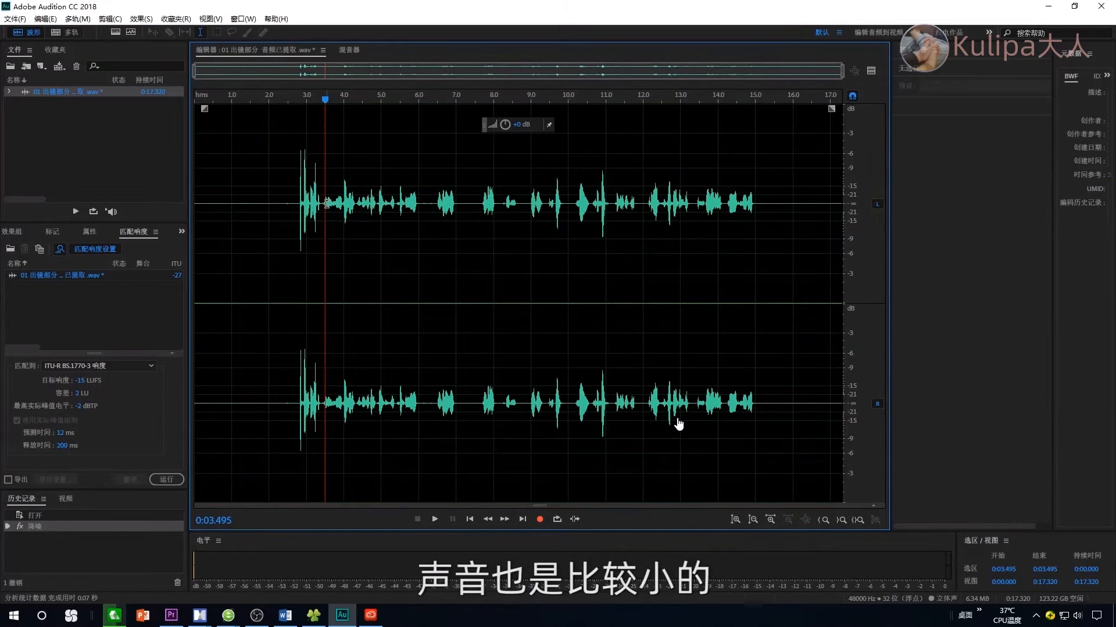
key("space")
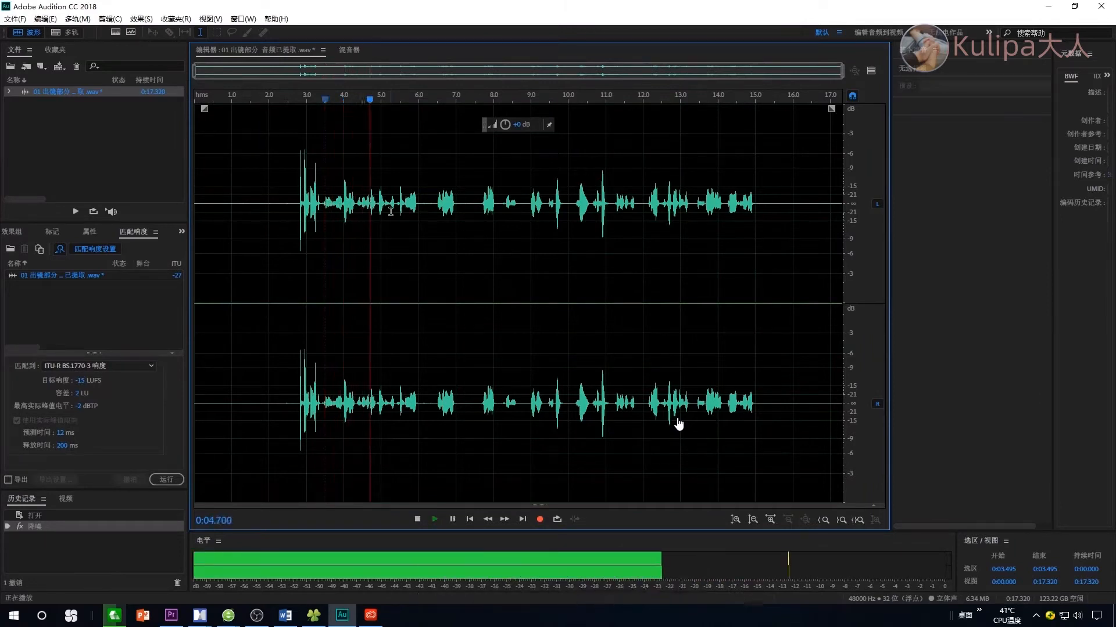
key("space")
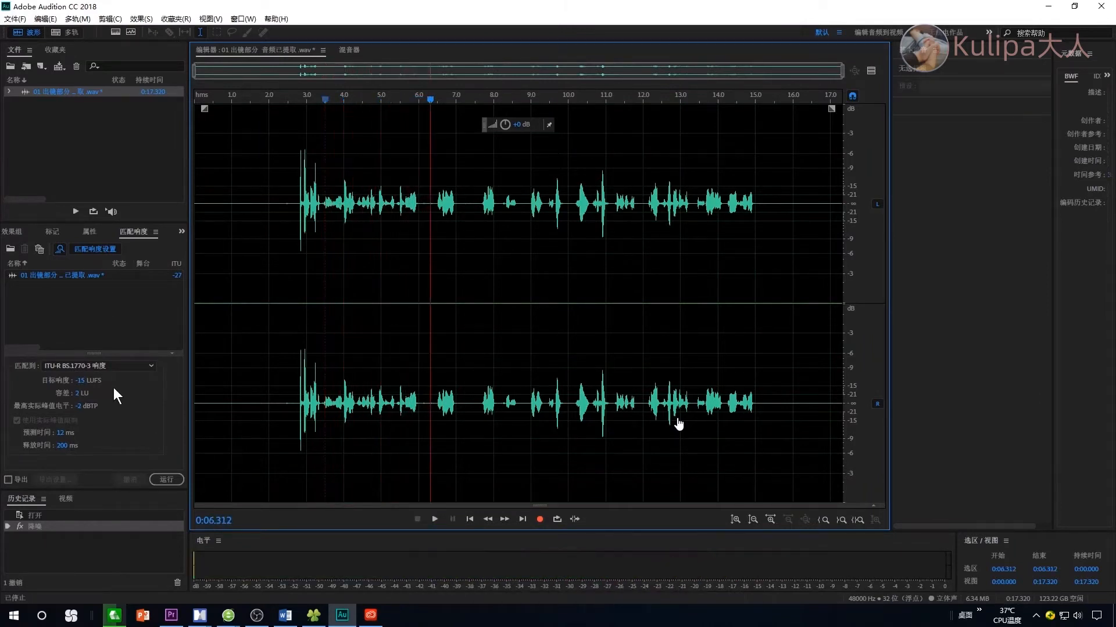
Step: Run the loudness matching on the 01 出镜部分 audio and play the result from about 0:03.5
left_click(168, 480)
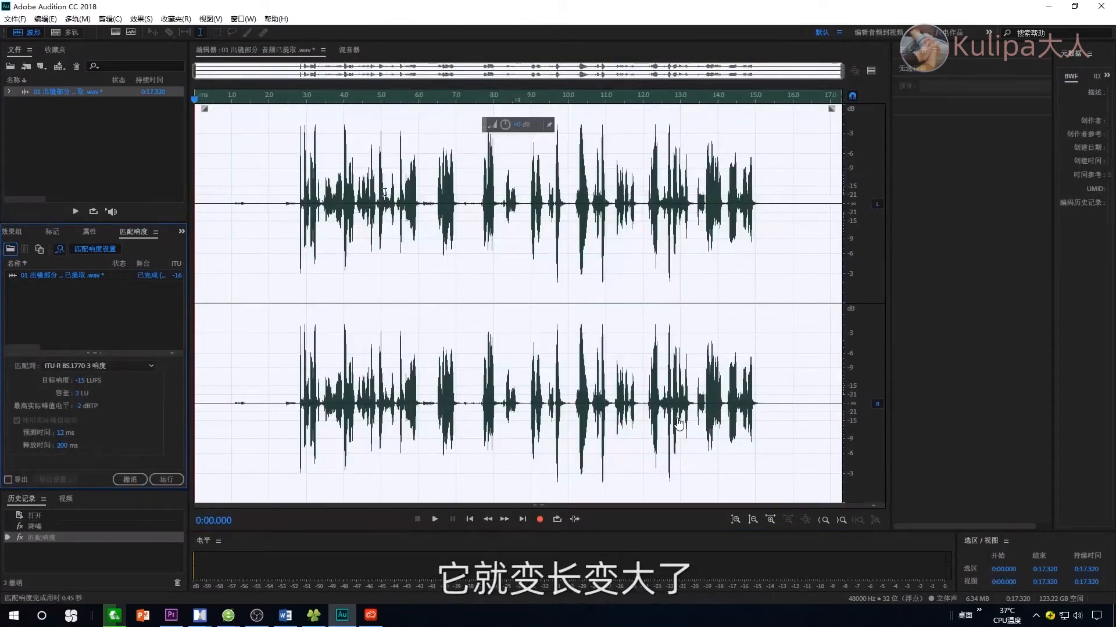
left_click(324, 205)
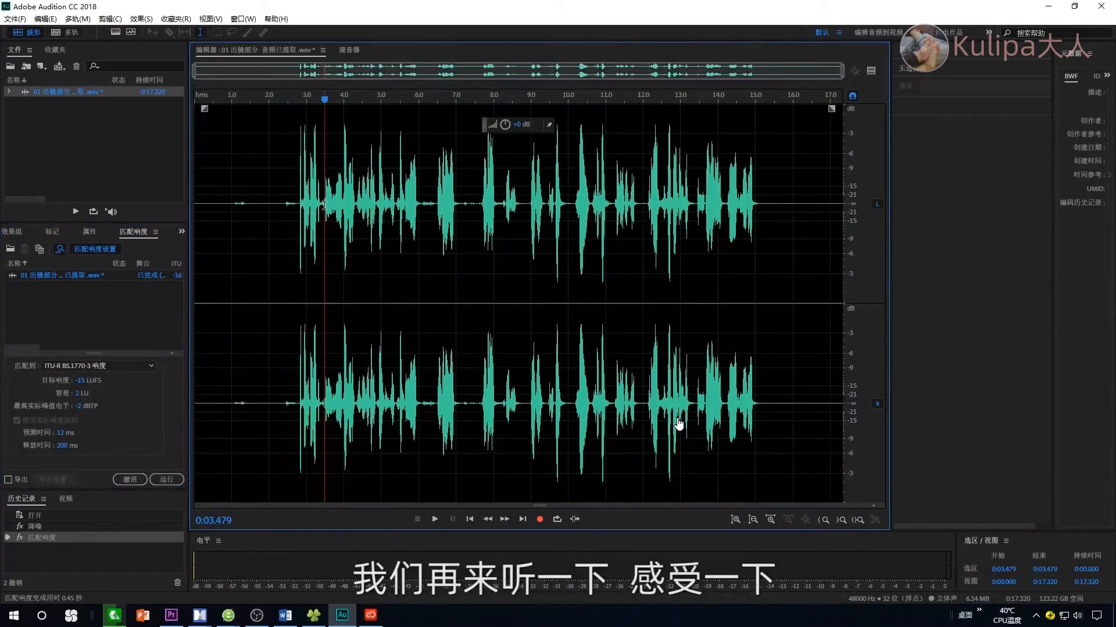
key("space")
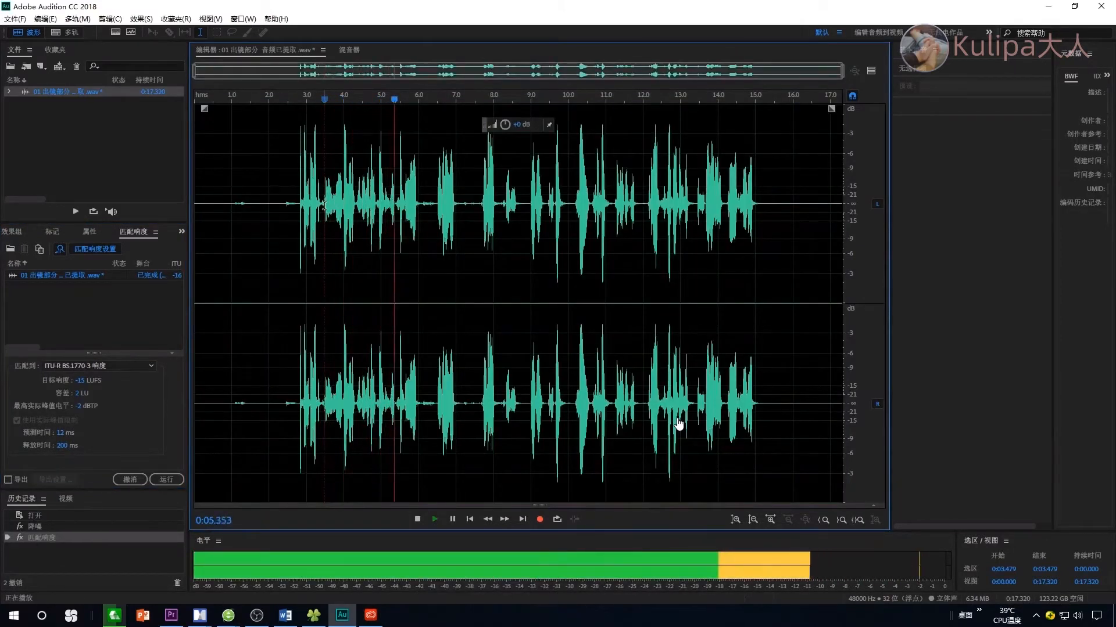
key("space")
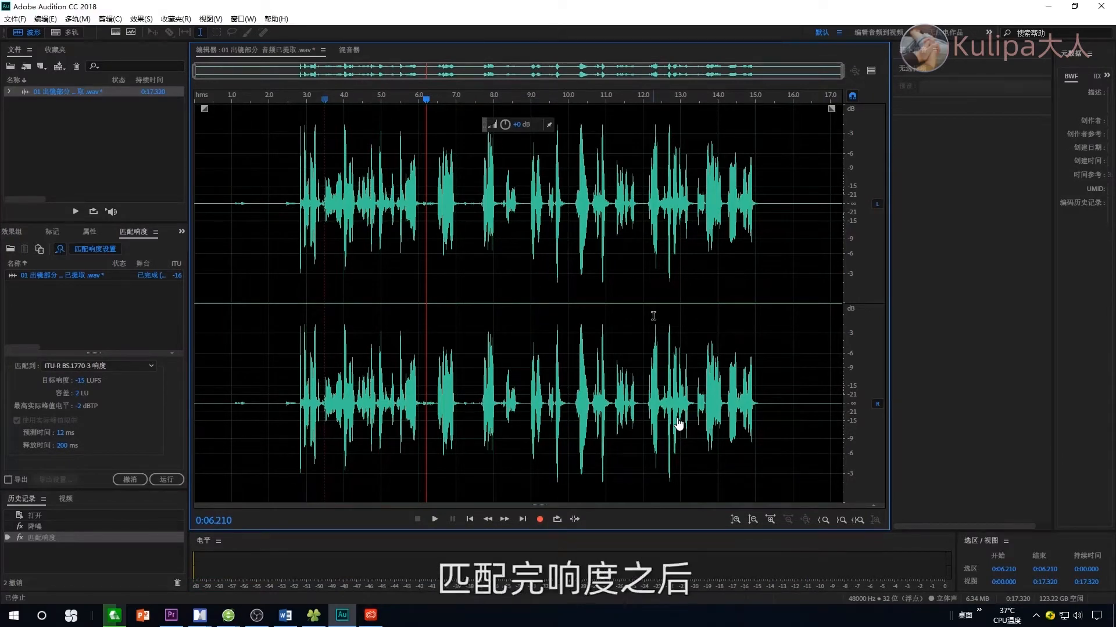
Step: Save the processed 01 出镜部分 audio and close all files open in Audition
key("ctrl+s")
left_click(15, 19)
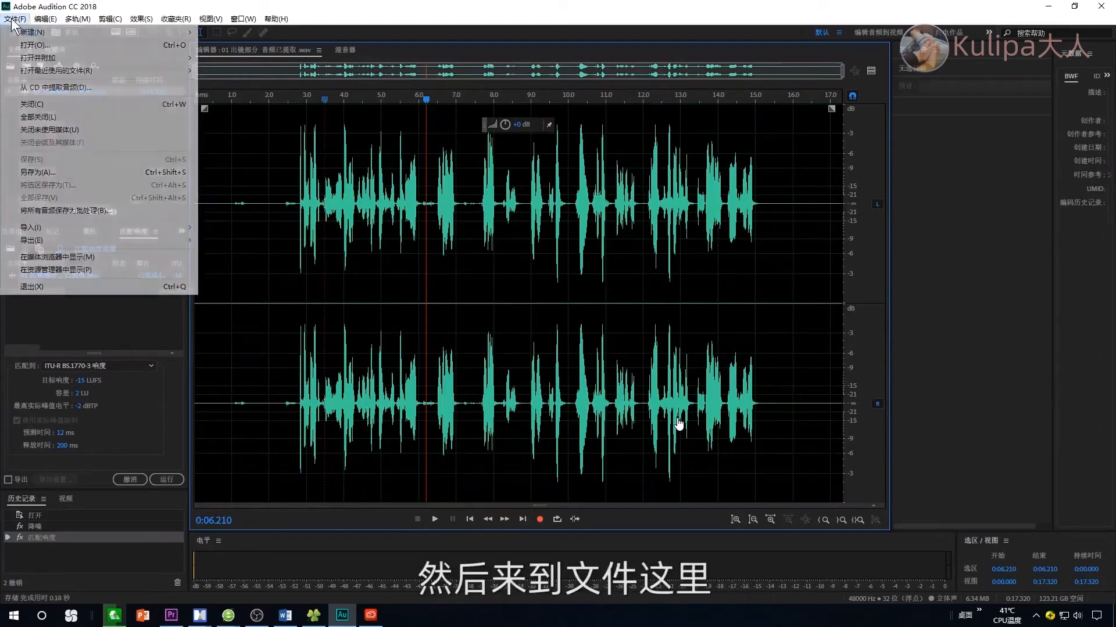
left_click(54, 120)
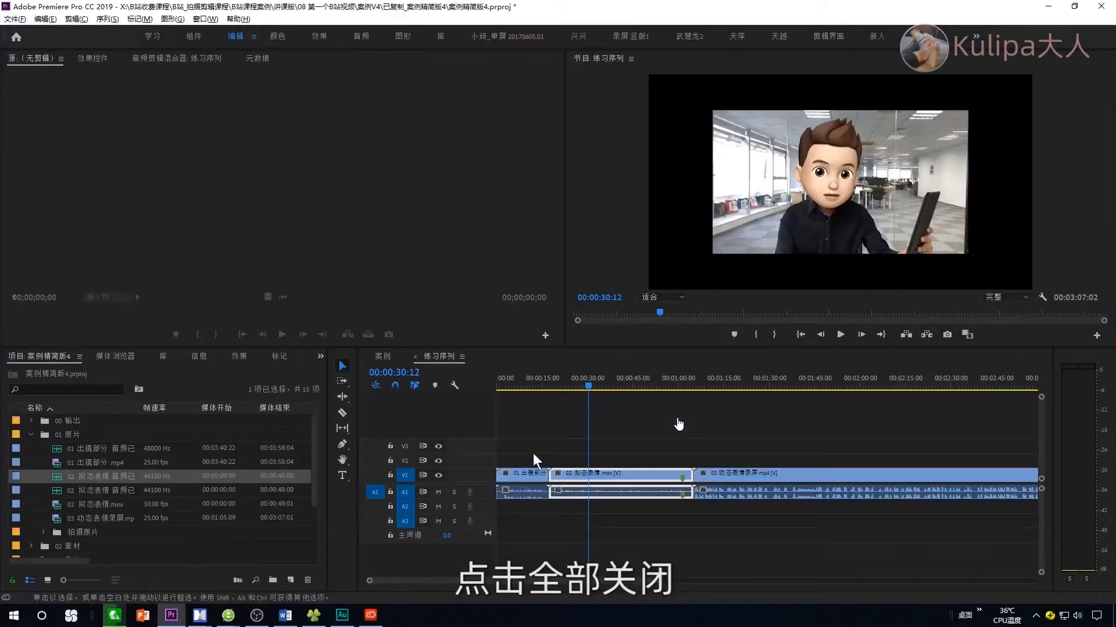
Step: Switch to Premiere Pro and inspect the replaced audio of the 01 出镜部分.mp4 clip around 00:00:03:01 in 练习序列
left_click(512, 384)
key("=")
key("=")
key("=")
key("=")
left_click(568, 496)
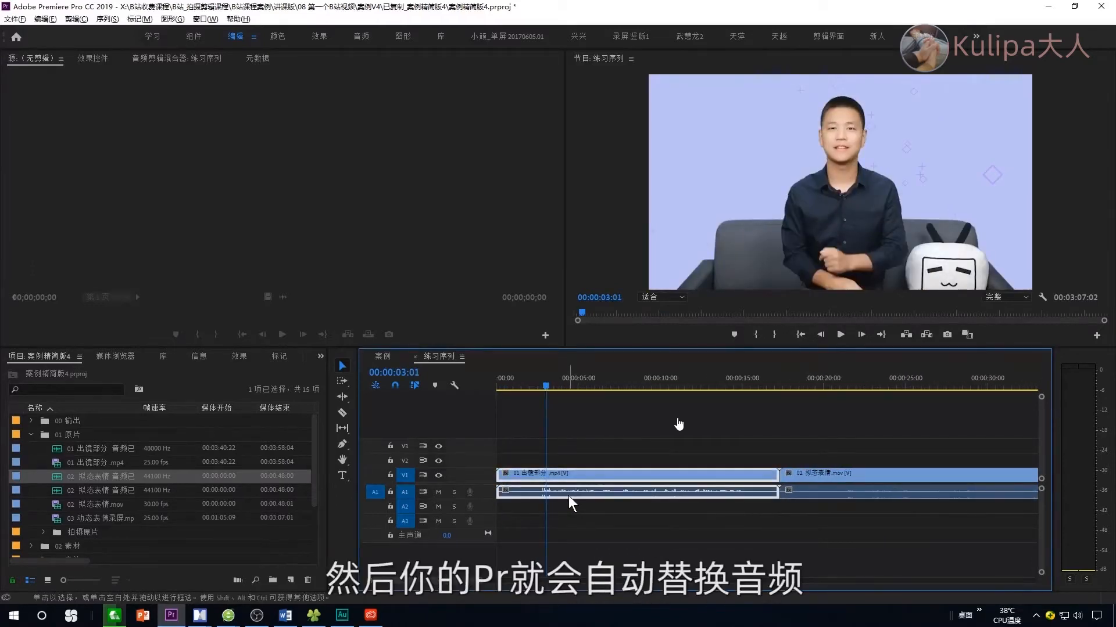
Step: Send the 02 拟态表情.mov clip in the sequence to Adobe Audition for editing
key("-")
key("-")
left_click(658, 473)
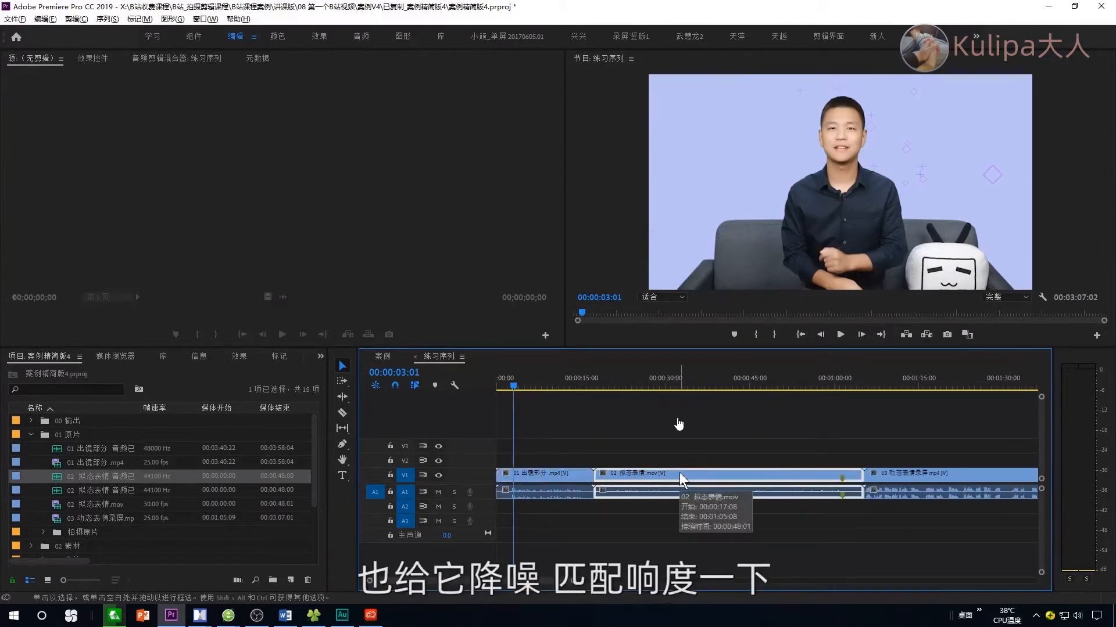
key("minus")
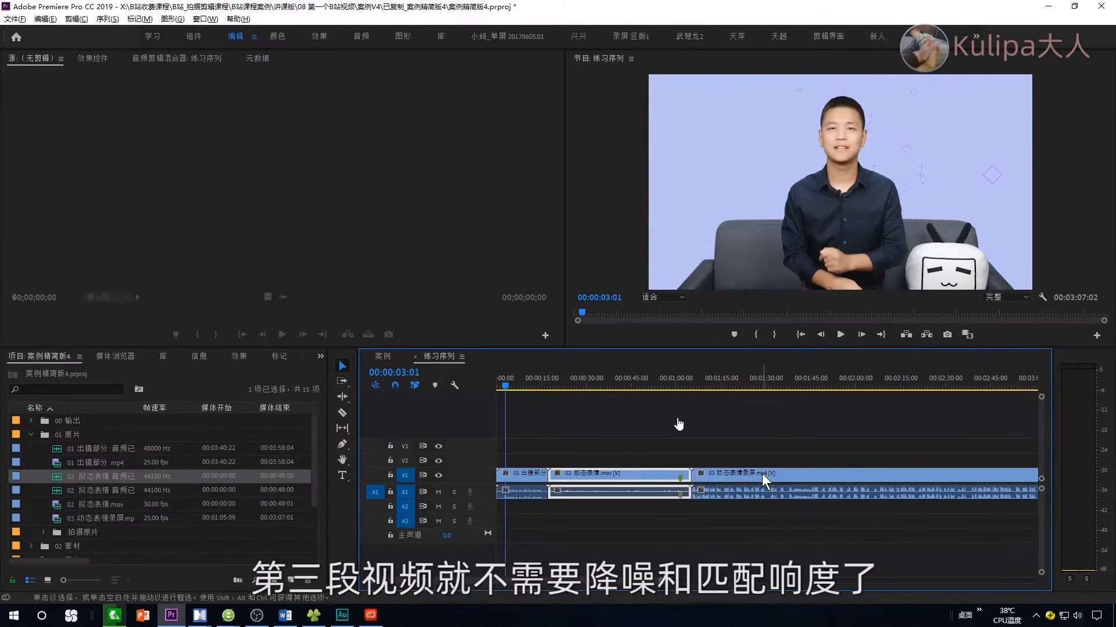
left_click(773, 473)
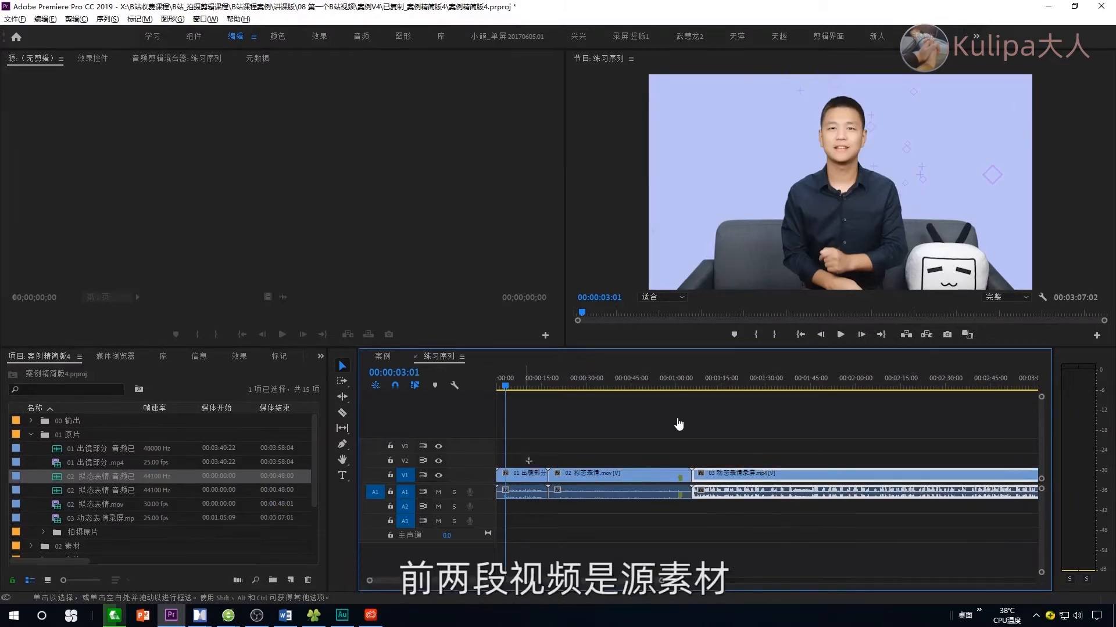
left_click(603, 460)
left_click(600, 474)
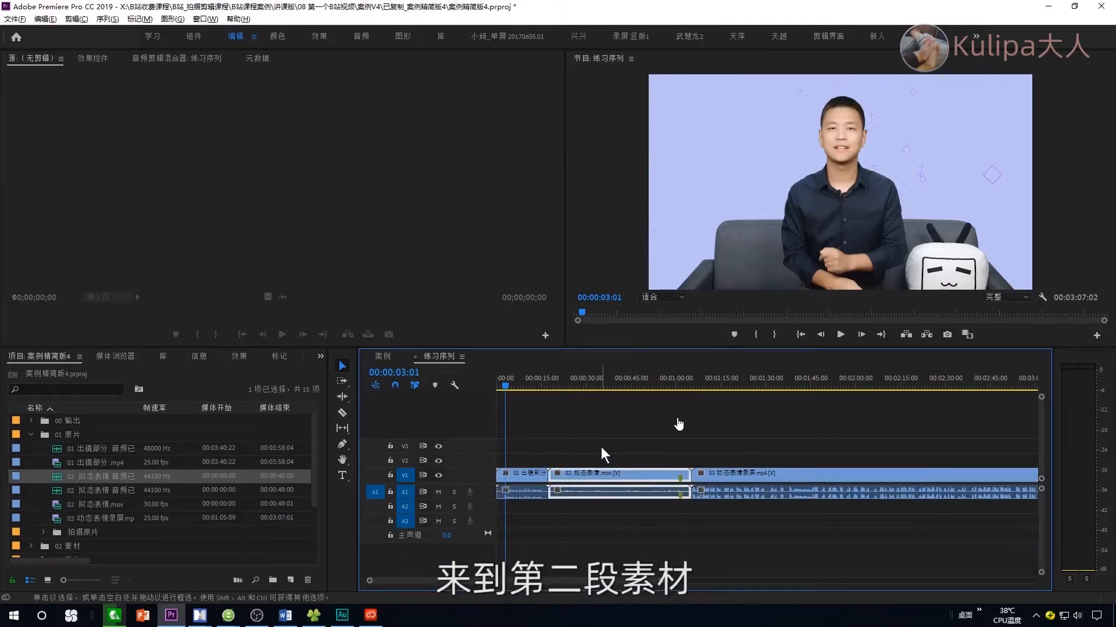
right_click(630, 480)
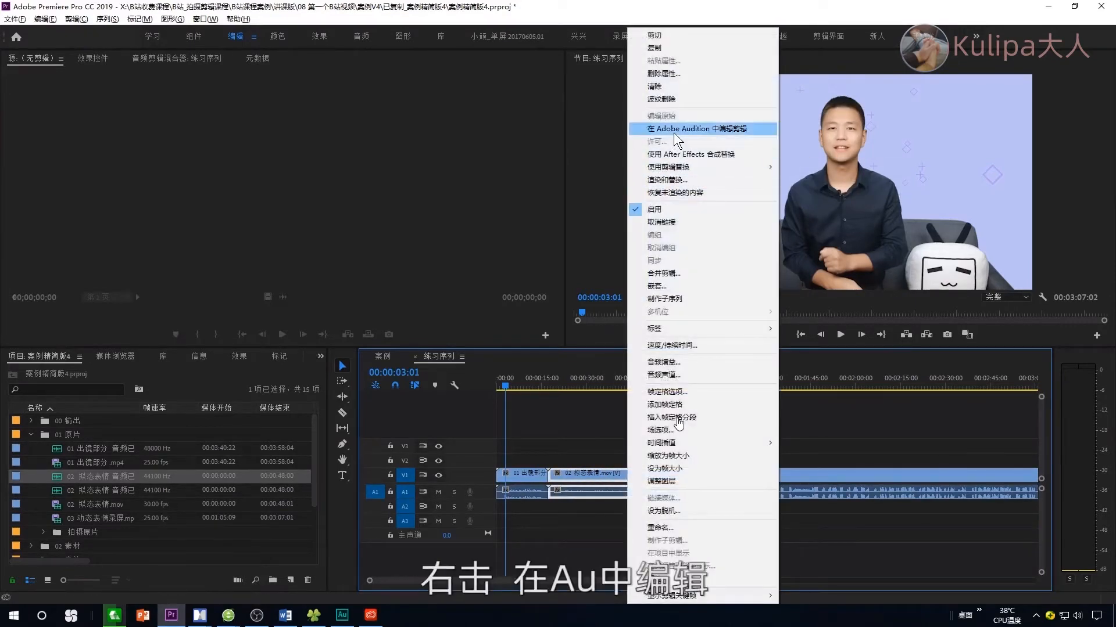
left_click(674, 129)
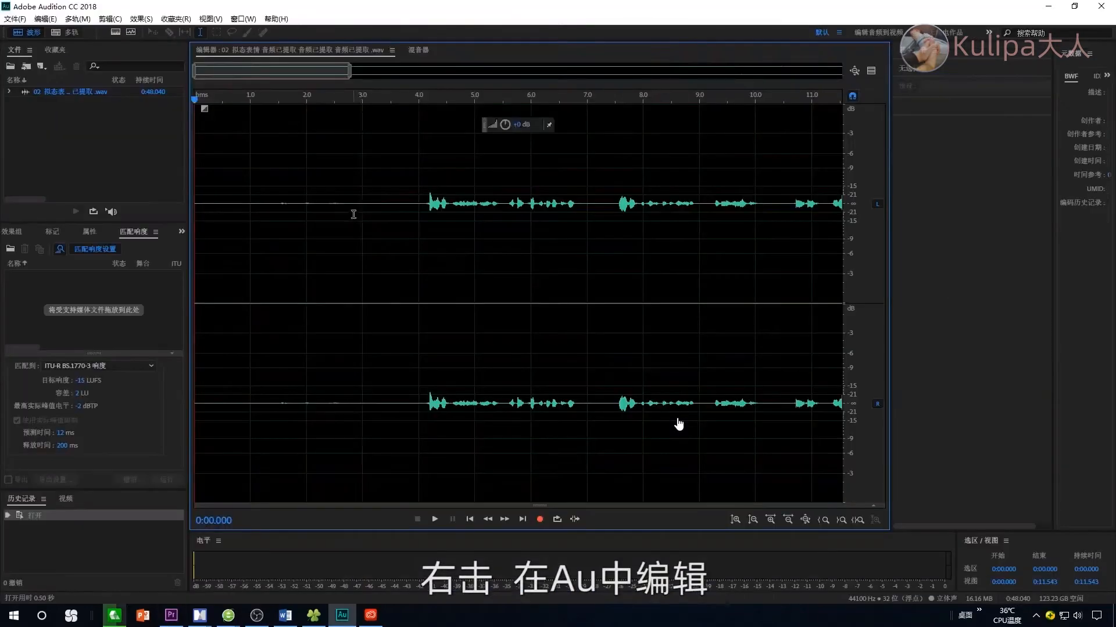
Step: Capture a noise sample from about 0.7 s of speech-free audio near 0:03 and apply Noise Reduction to the whole waveform
left_click_drag(354, 214, 396, 220)
key("ctrl+a")
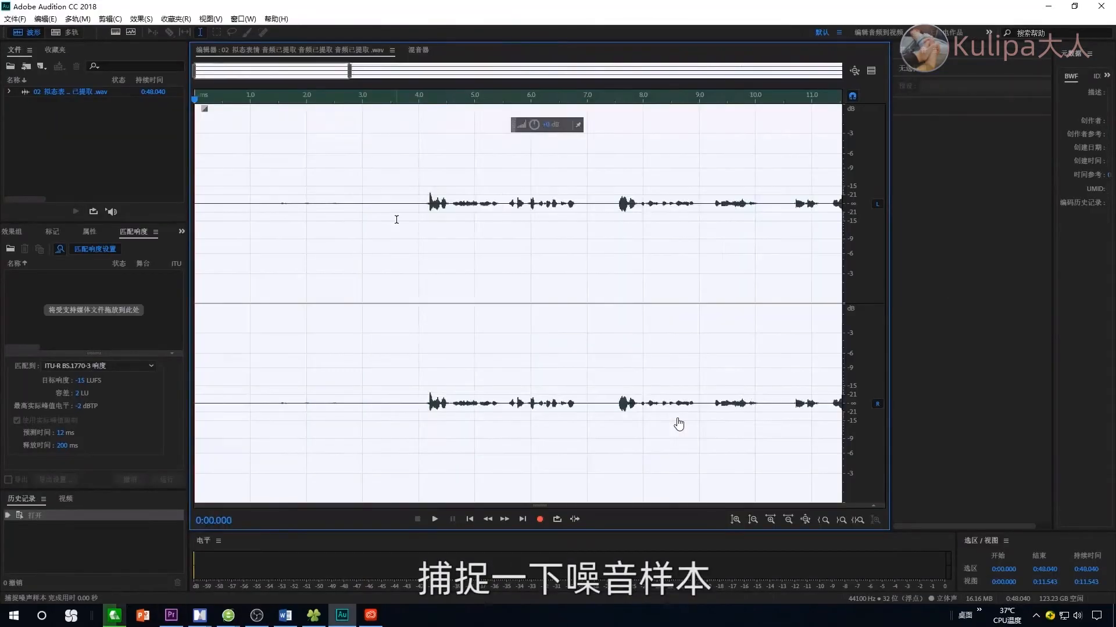
Step: Add the extracted 02 拟态表情 wav file to the Match Loudness list and run the matching with the retained settings
left_click_drag(62, 88, 92, 332)
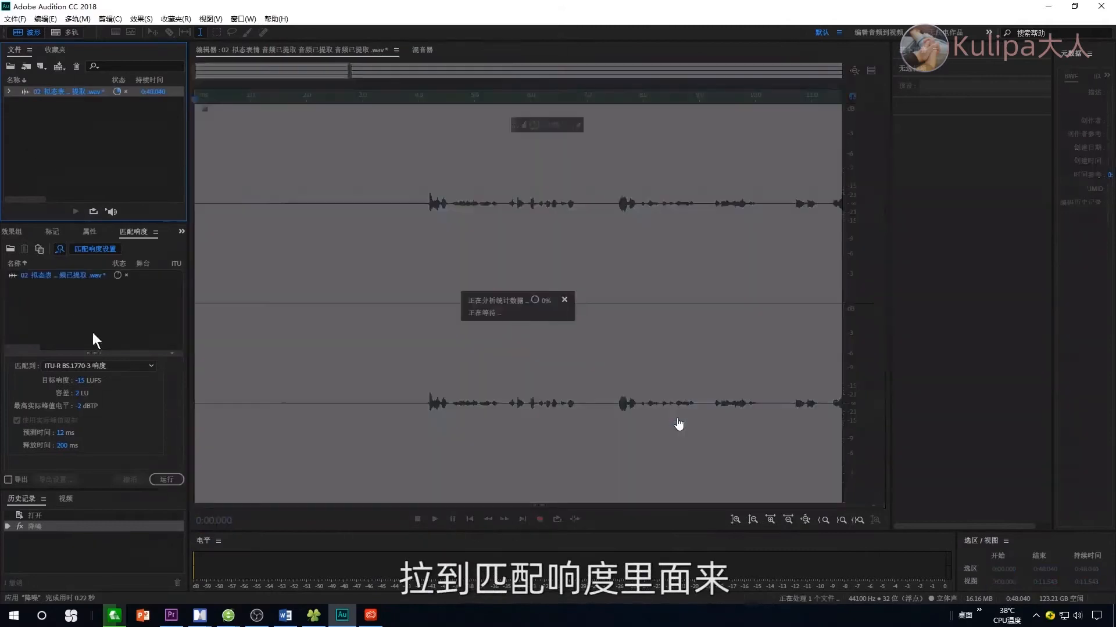
left_click(165, 480)
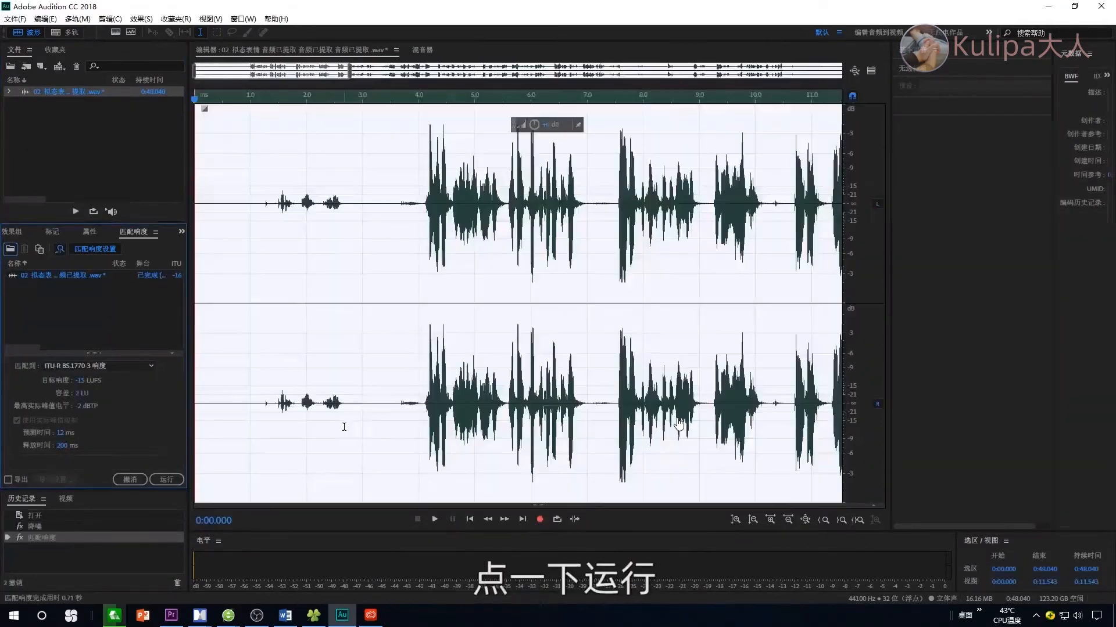
Step: Save the processed 02 拟态表情 audio and close all files open in Audition
key("ctrl+s")
left_click(15, 18)
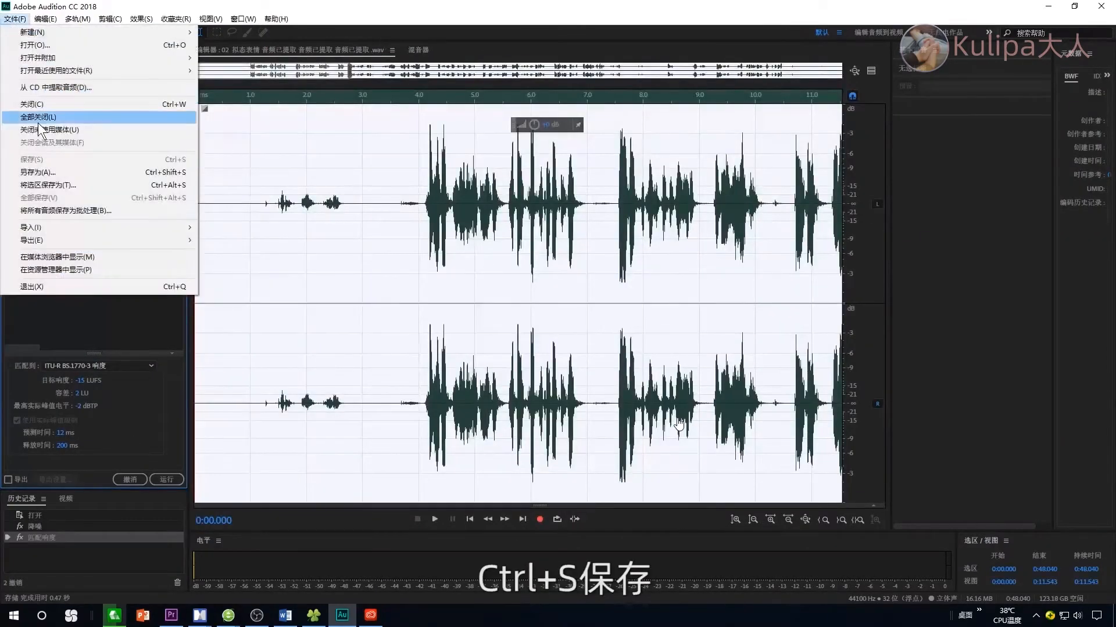
left_click(40, 121)
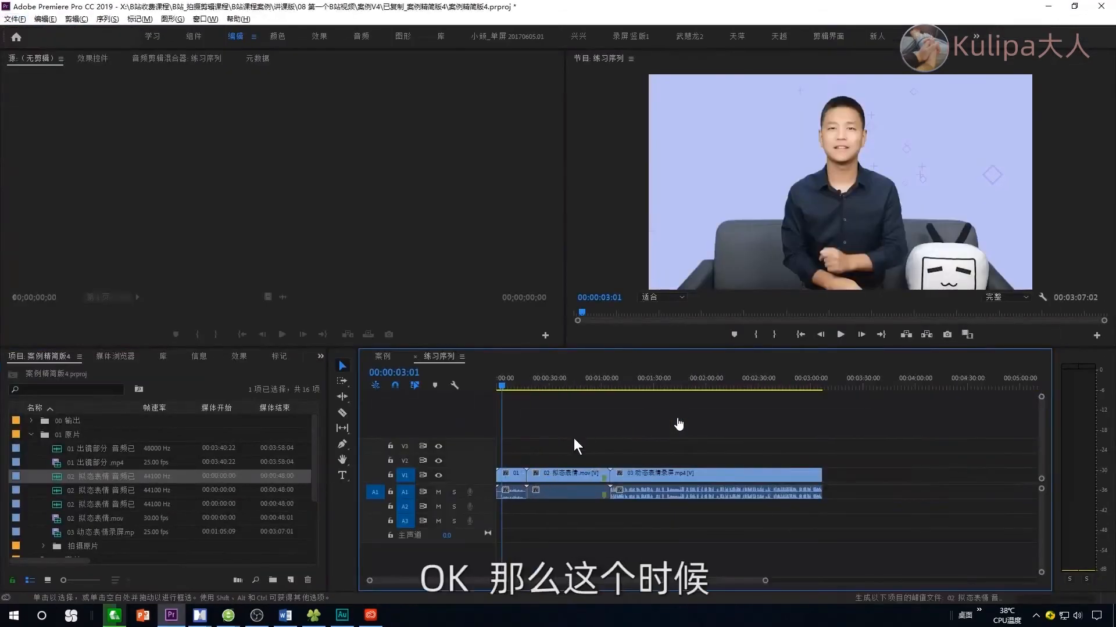
Step: In Premiere Pro, play 练习序列 from its start to examine the preparation footage before the speech begins
left_click_drag(609, 445, 555, 491)
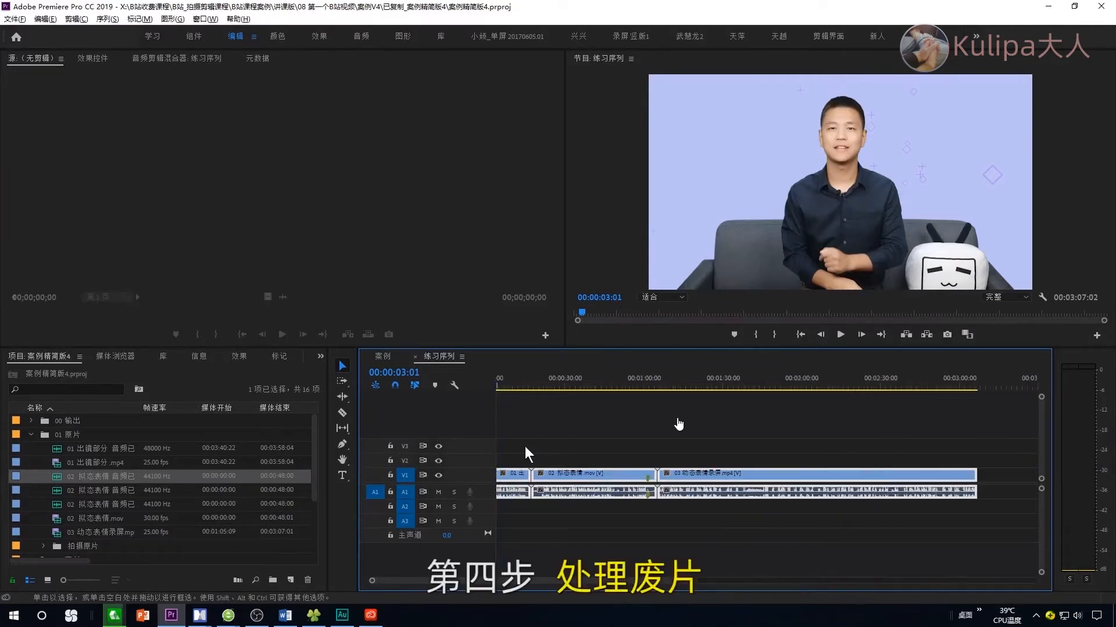
key("equal")
key("equal")
key("equal")
key("equal")
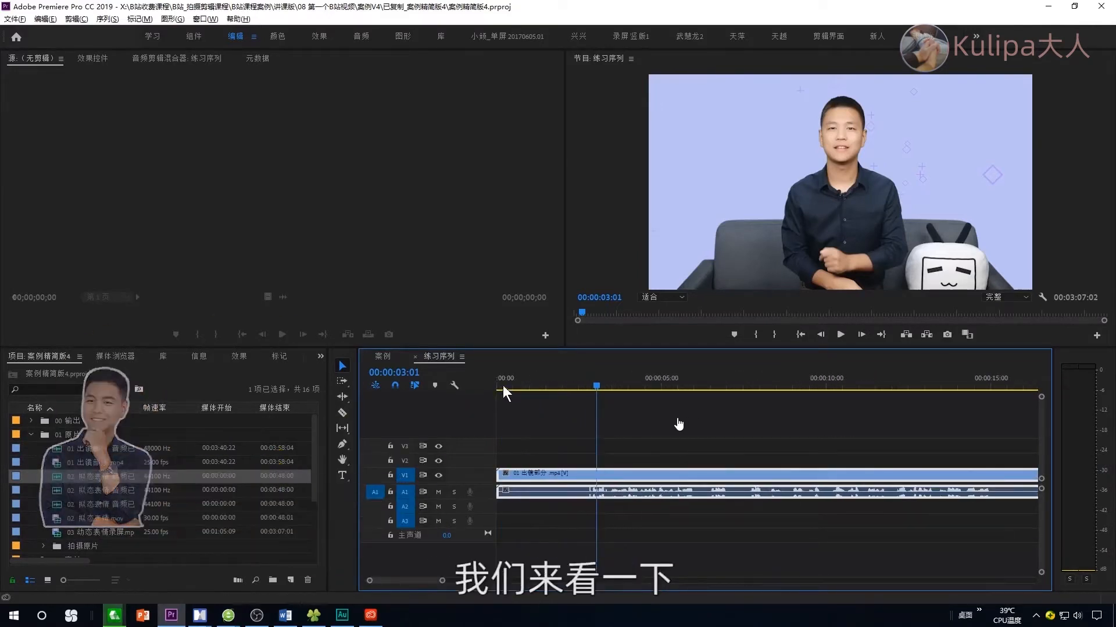
key("Home")
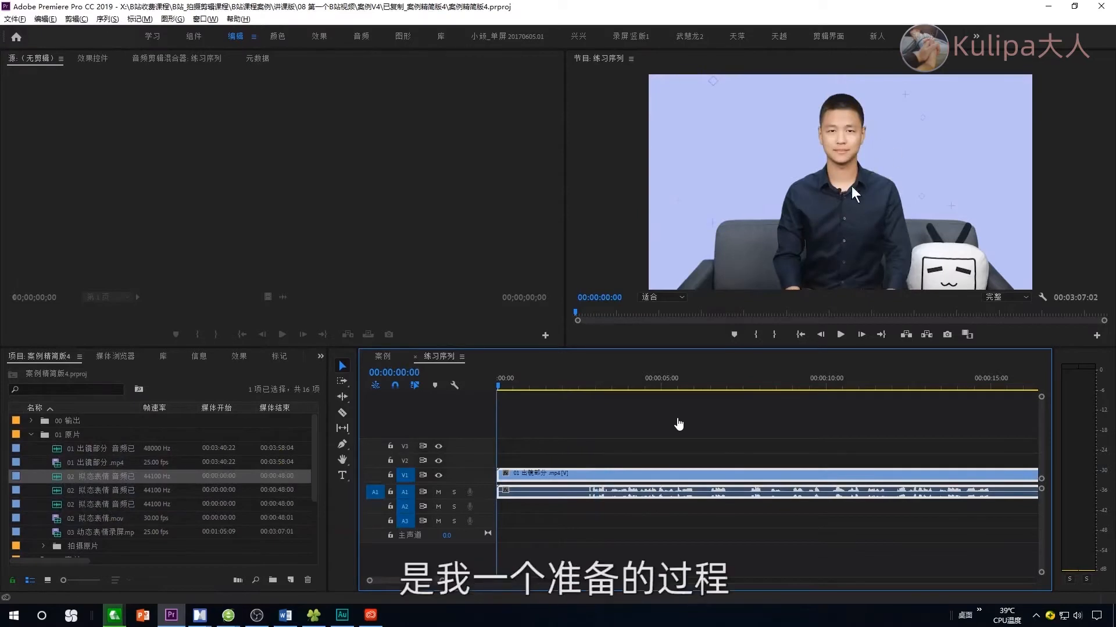
key("space")
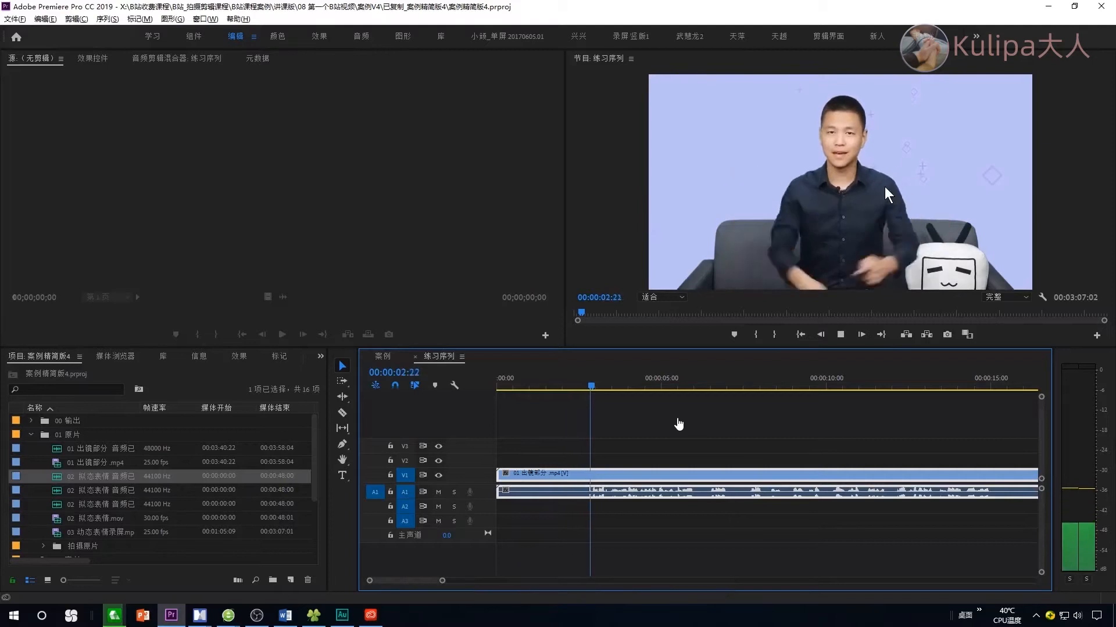
Step: Split the 01 出镜部分.mp4 clip at 00:00:02:13 with the Razor tool
left_click(579, 388)
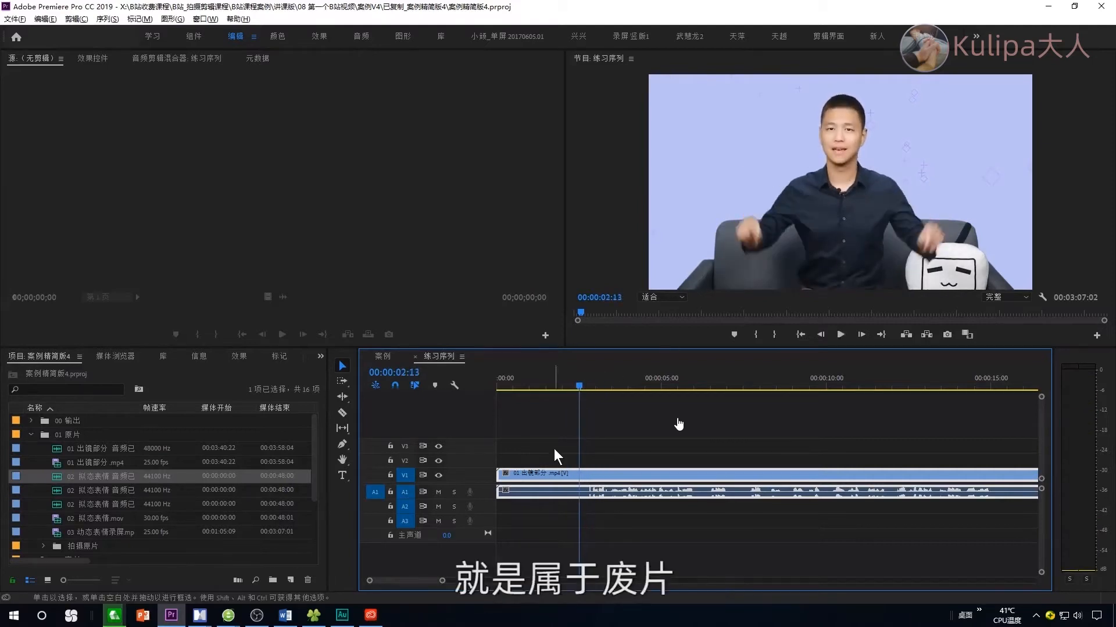
key("=")
left_click(587, 439)
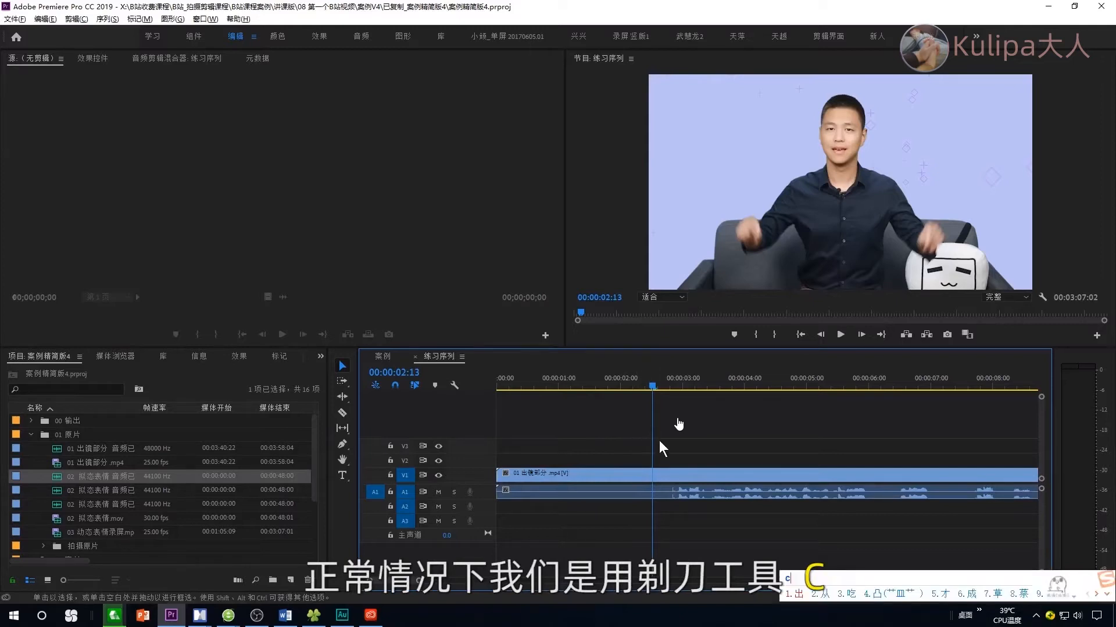
key("c")
left_click(653, 477)
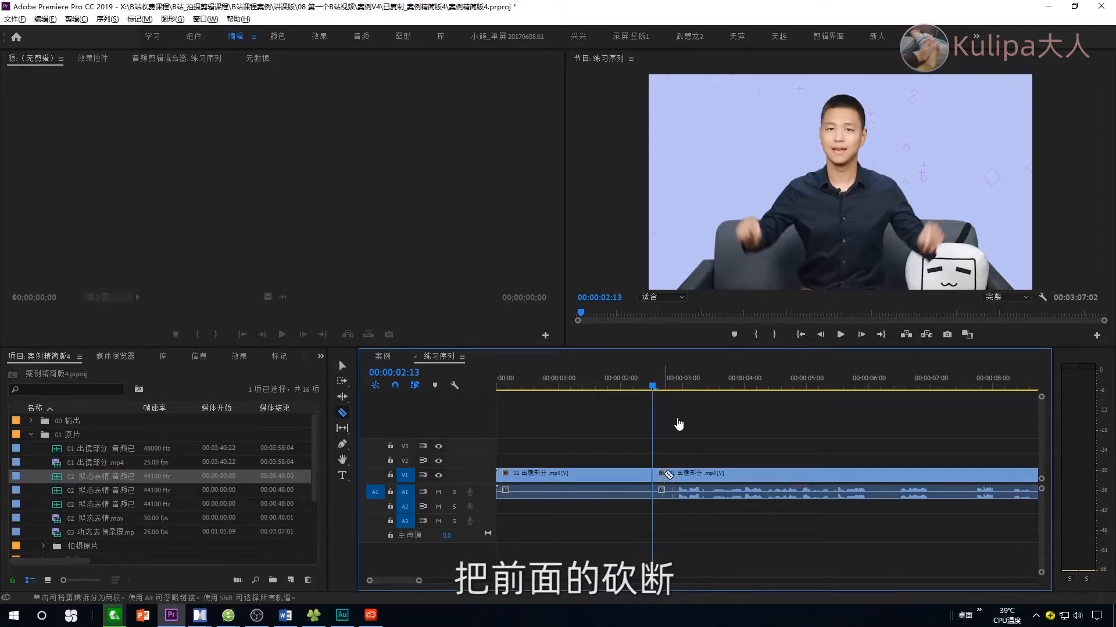
Step: Try ripple-deleting the opening piece of 01 出镜部分.mp4 before the cut, and undo both the deletion and the split
key("v")
left_click(598, 476)
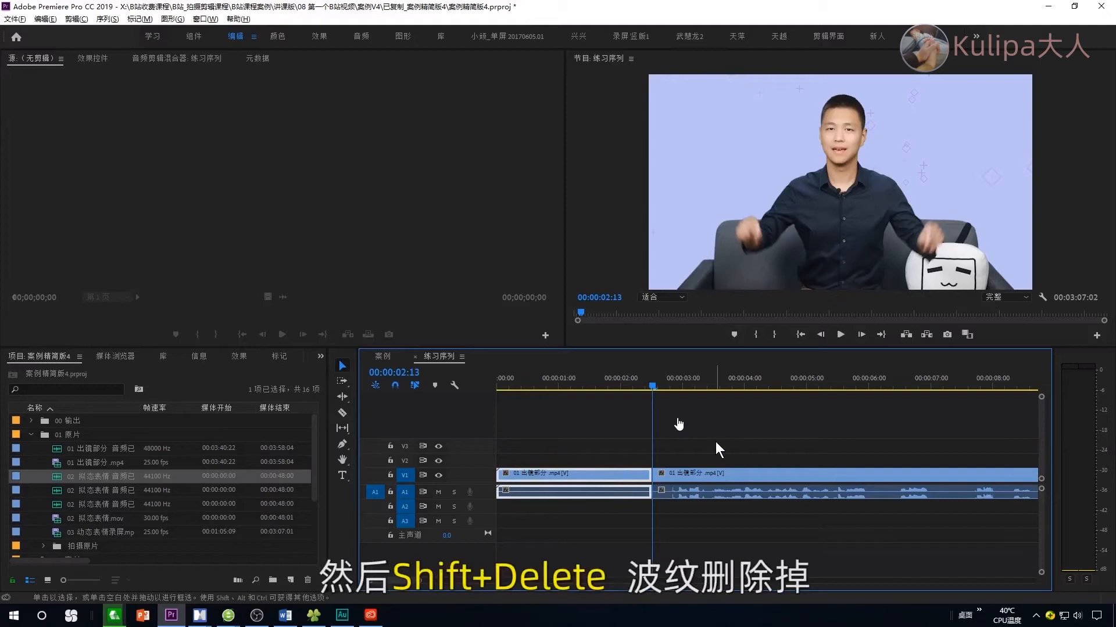
key("shift+Delete")
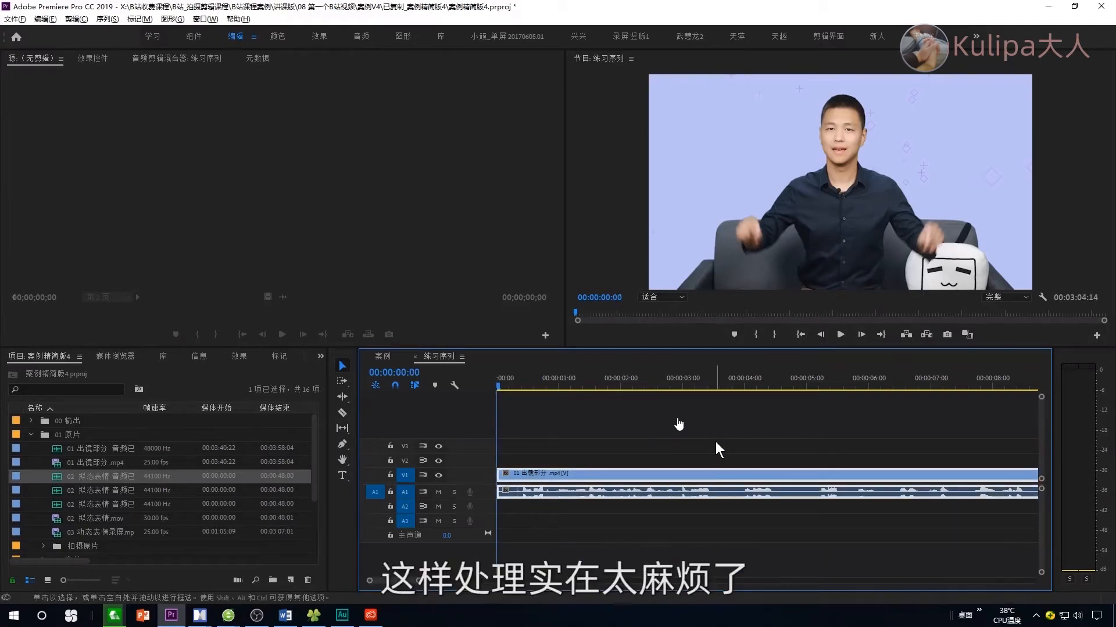
key("ctrl+z")
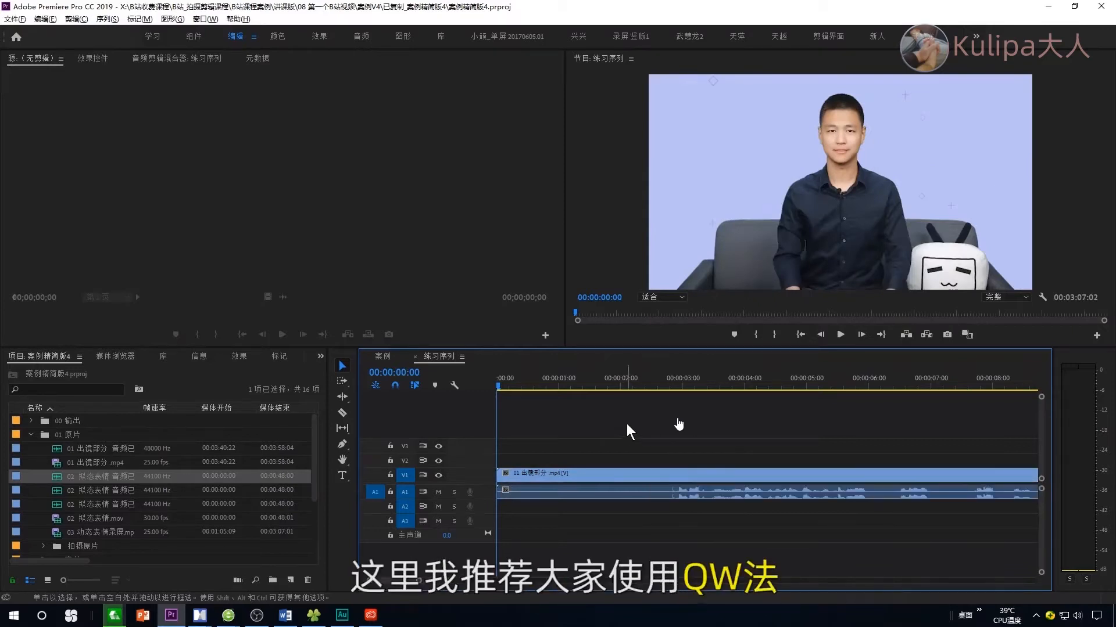
key("ctrl+z")
Step: Ripple-trim the start of 01 出镜部分.mp4 to the point just before the speech begins, at about 00:00:02:15
left_click_drag(646, 382, 657, 385)
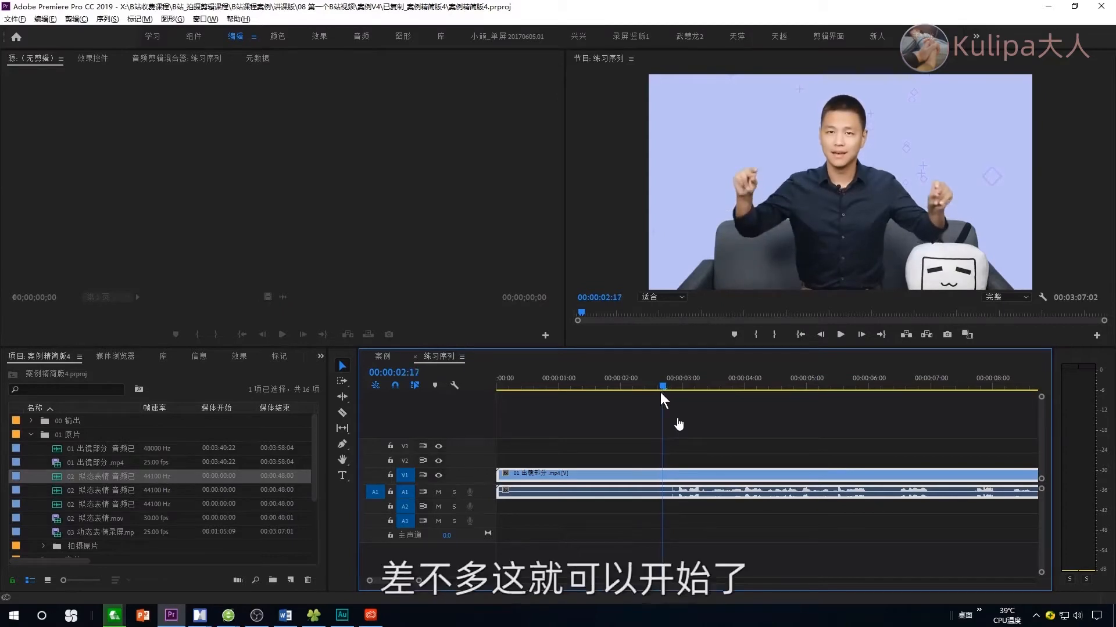
left_click_drag(659, 393, 654, 394)
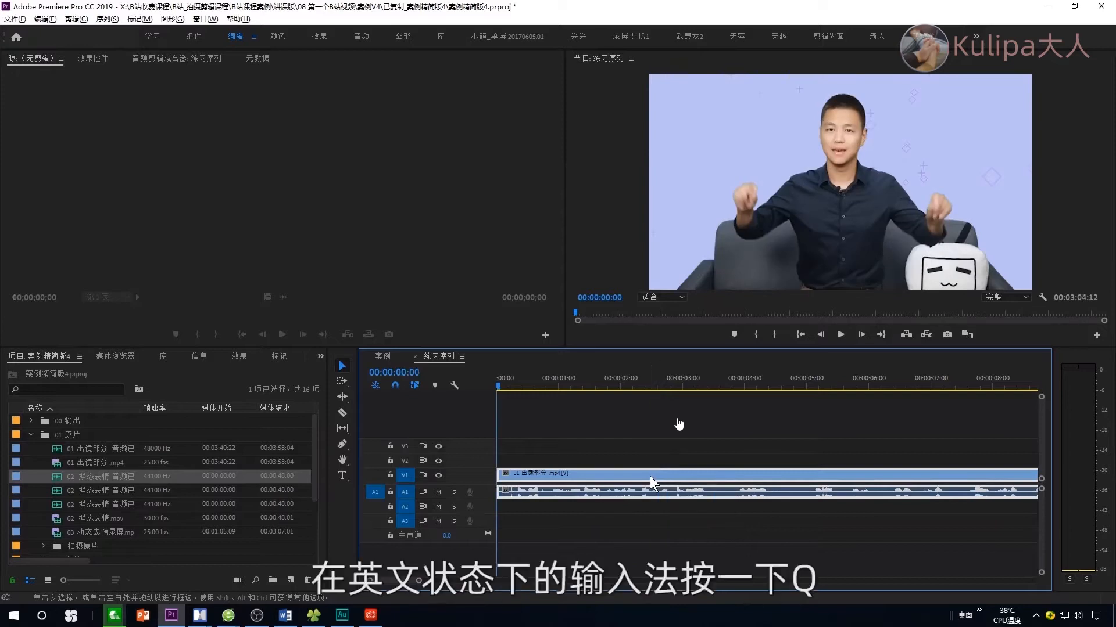
key("q")
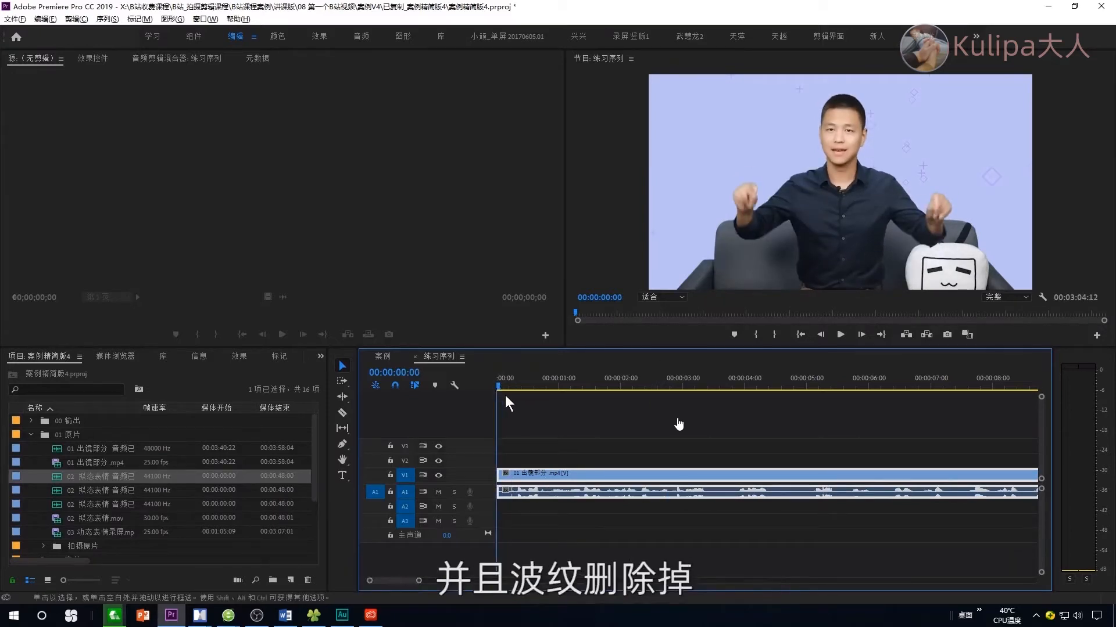
Step: Play the closing footage of 01 出镜部分.mp4 and place the playhead where the speech ends, at 00:00:12:14
scroll(758, 456, "down", 5)
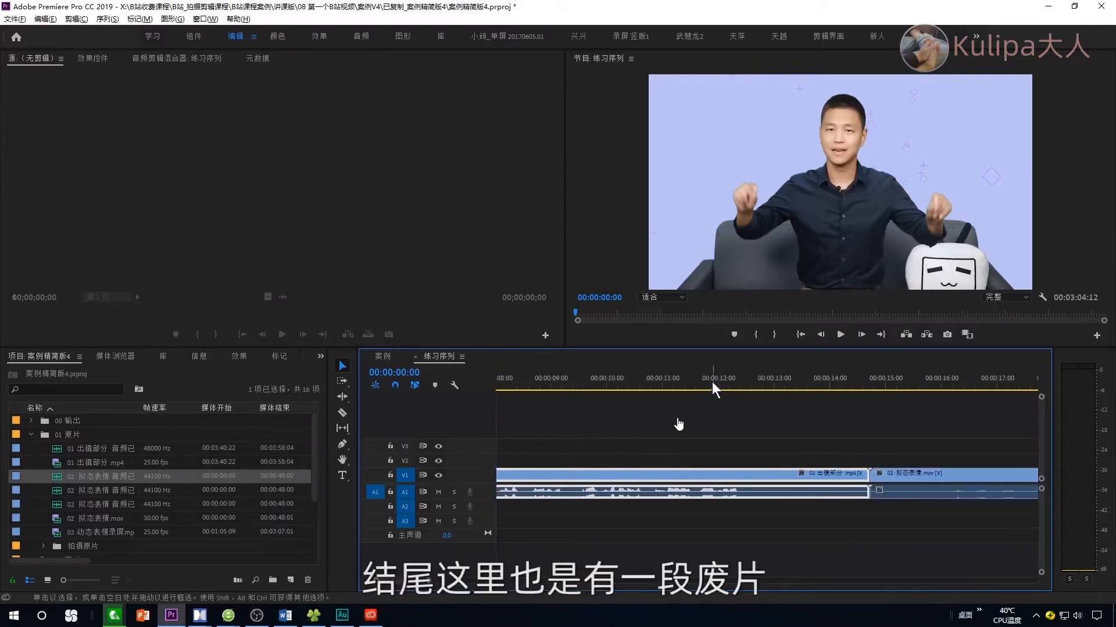
left_click(715, 383)
key("space")
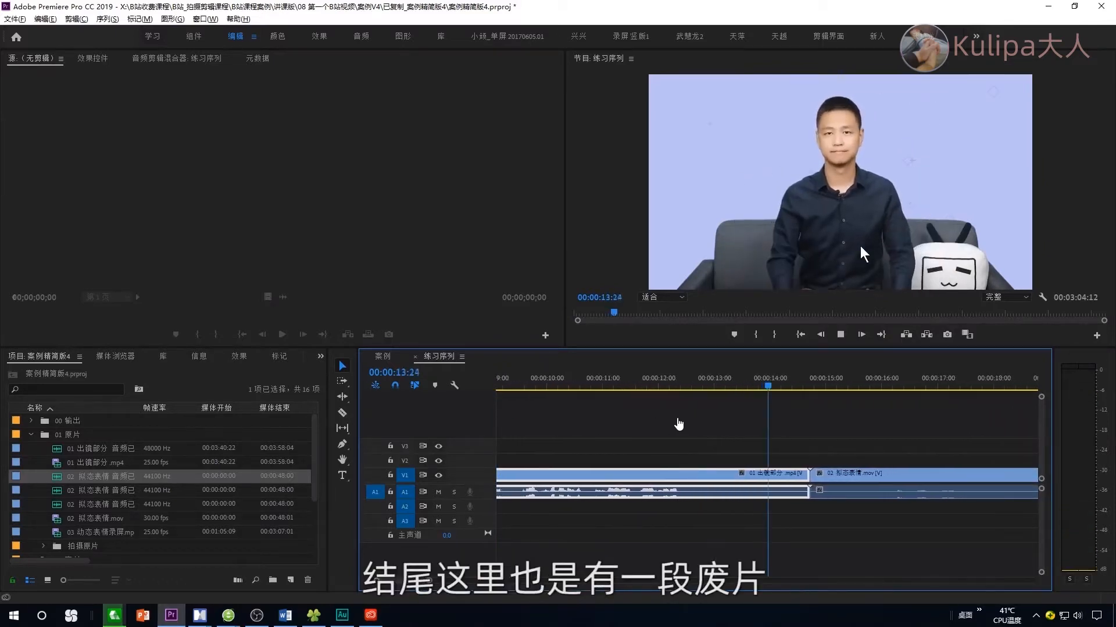
left_click(661, 386)
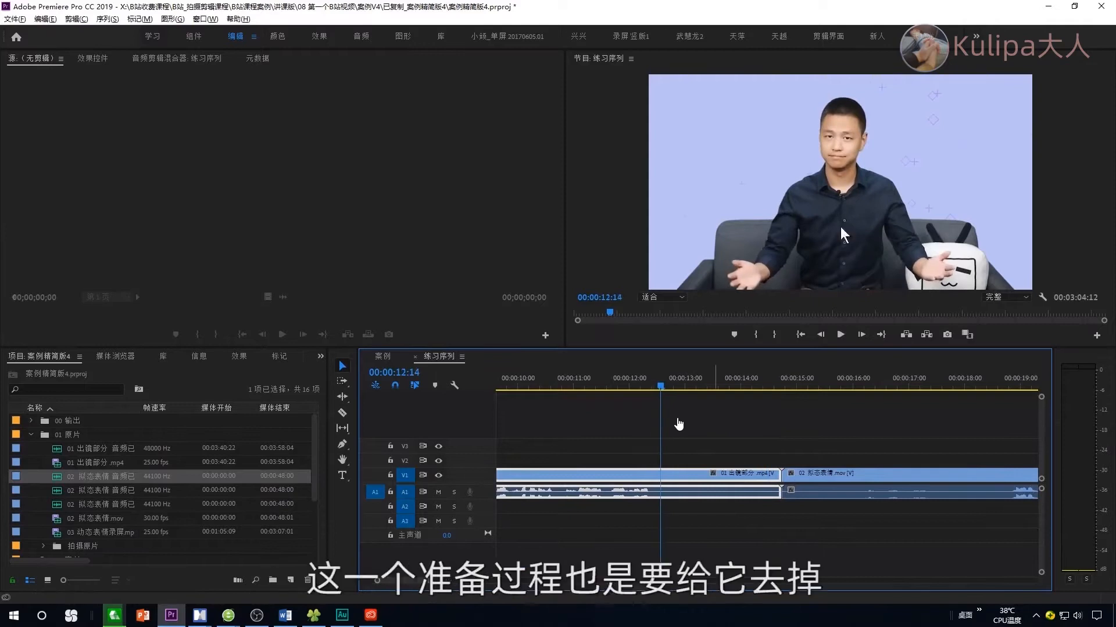
Step: Try splitting 01 出镜部分.mp4 at 00:00:12:14 and ripple-deleting its tail, and undo both edits
key("c")
left_click(661, 475)
key("v")
left_click(717, 476)
key("shift+Delete")
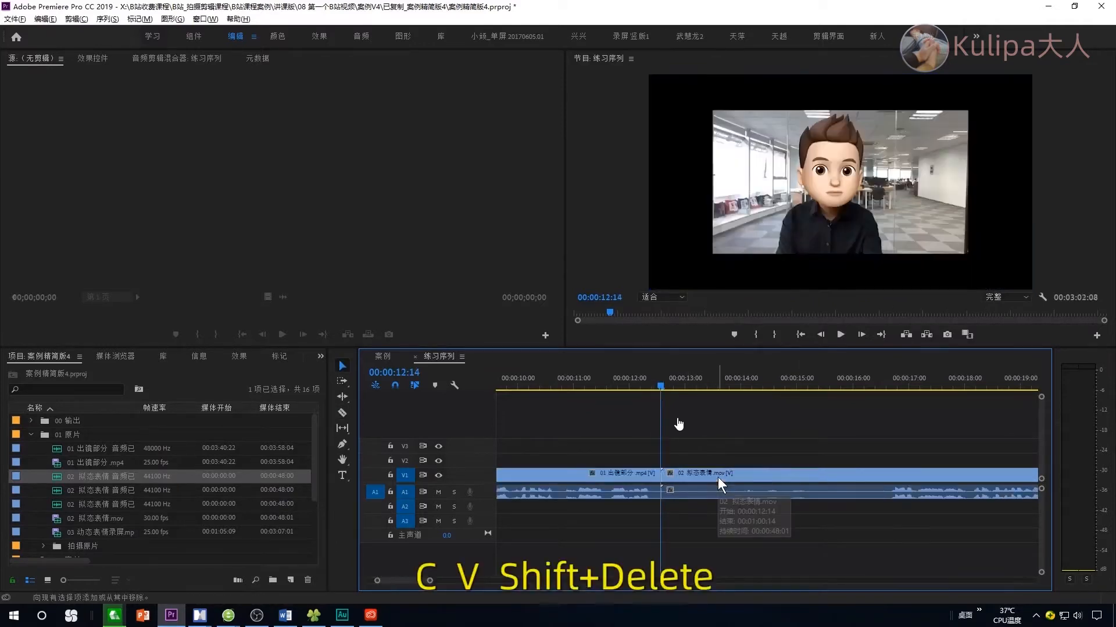
key("ctrl+z")
key("ctrl+z")
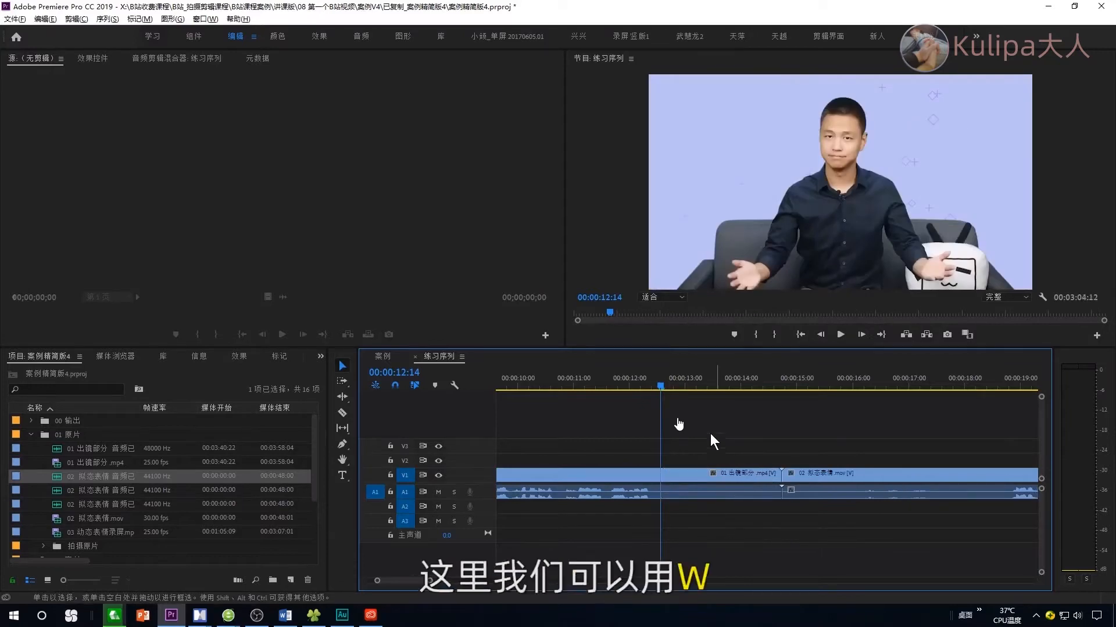
Step: Ripple-trim the end of 01 出镜部分.mp4 to the playhead at 00:00:12:14
left_click(658, 389)
left_click_drag(659, 401, 662, 398)
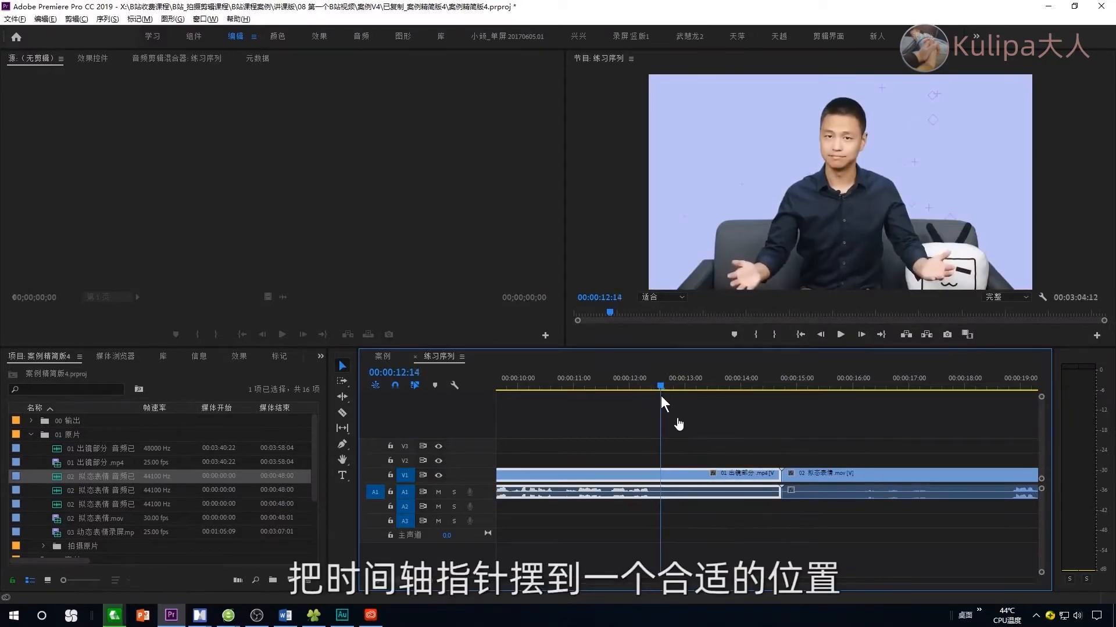
key("w")
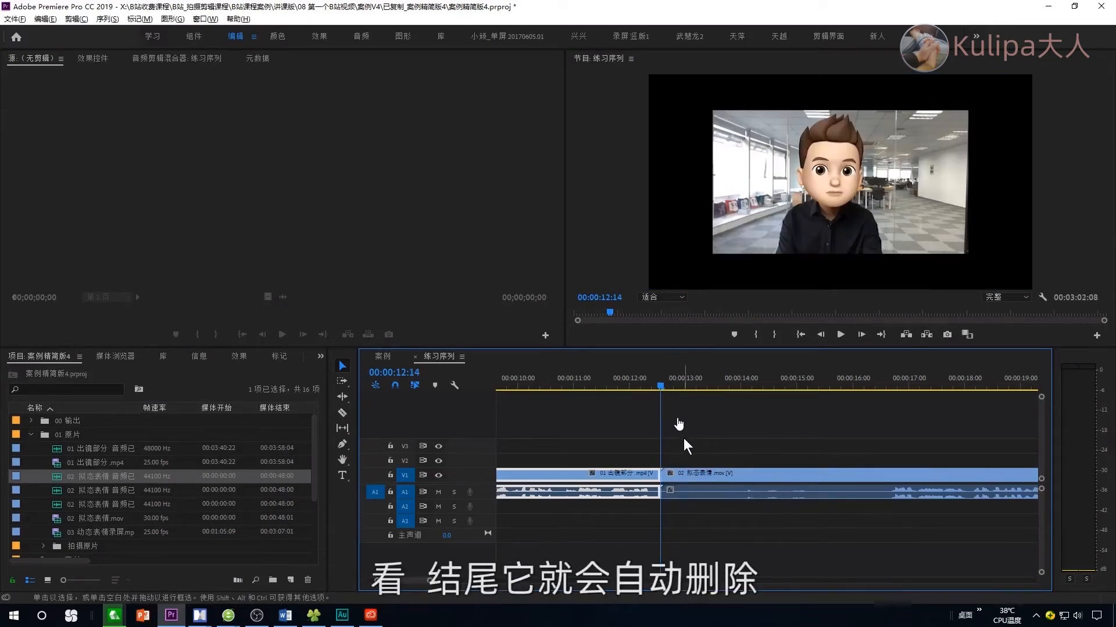
Step: Move the playhead to 00:00:16:04 and scale the 02 拟态表情.mov clip to the frame size
left_click_drag(793, 385, 863, 474)
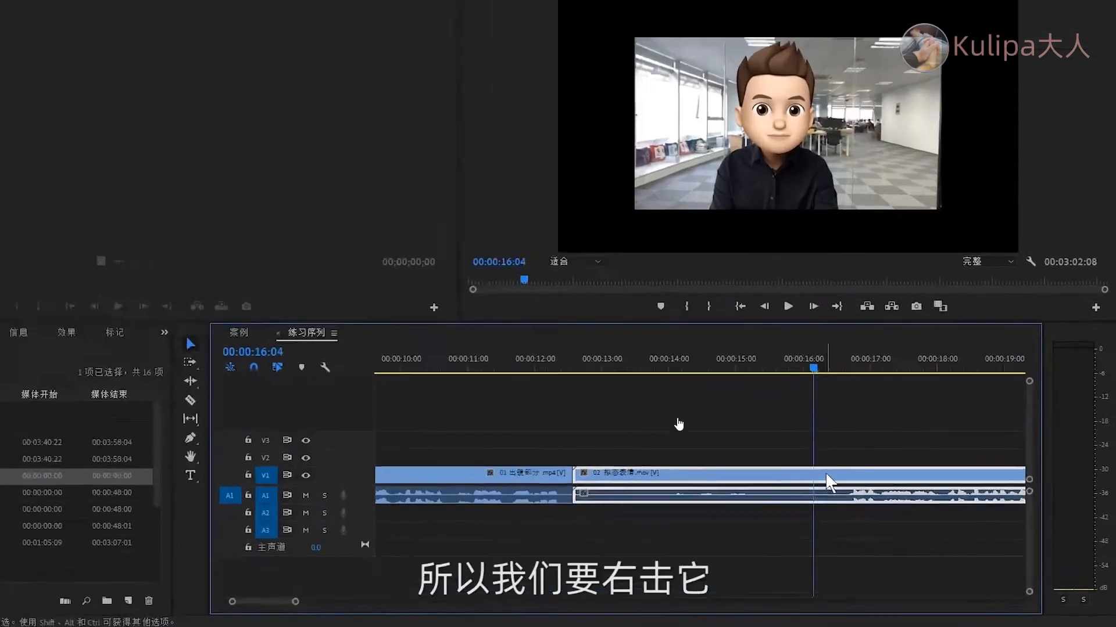
right_click(868, 473)
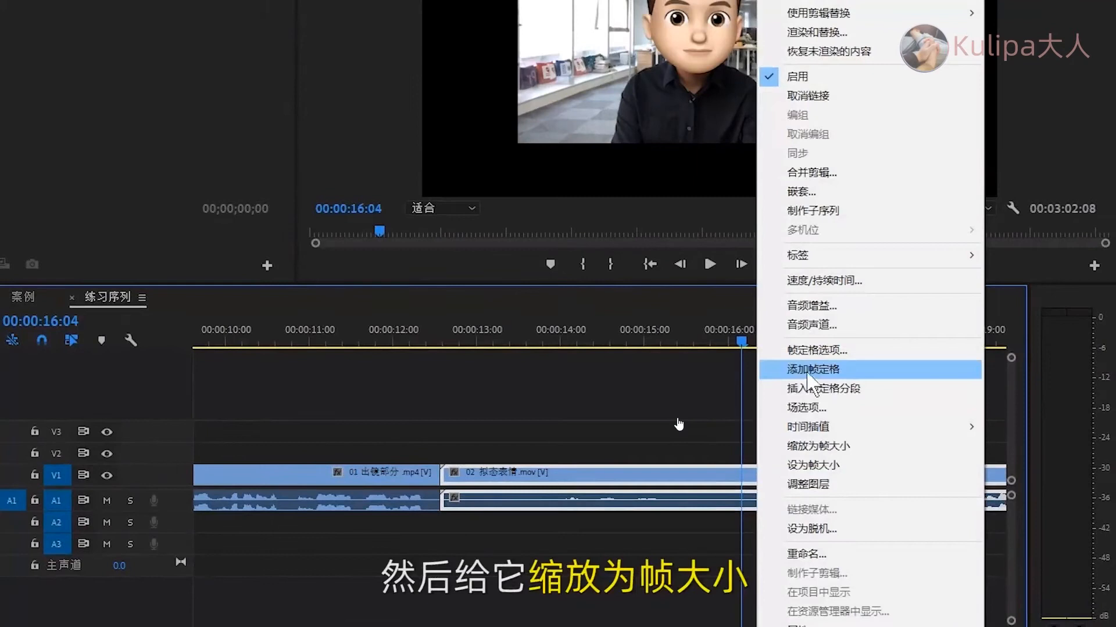
left_click(819, 445)
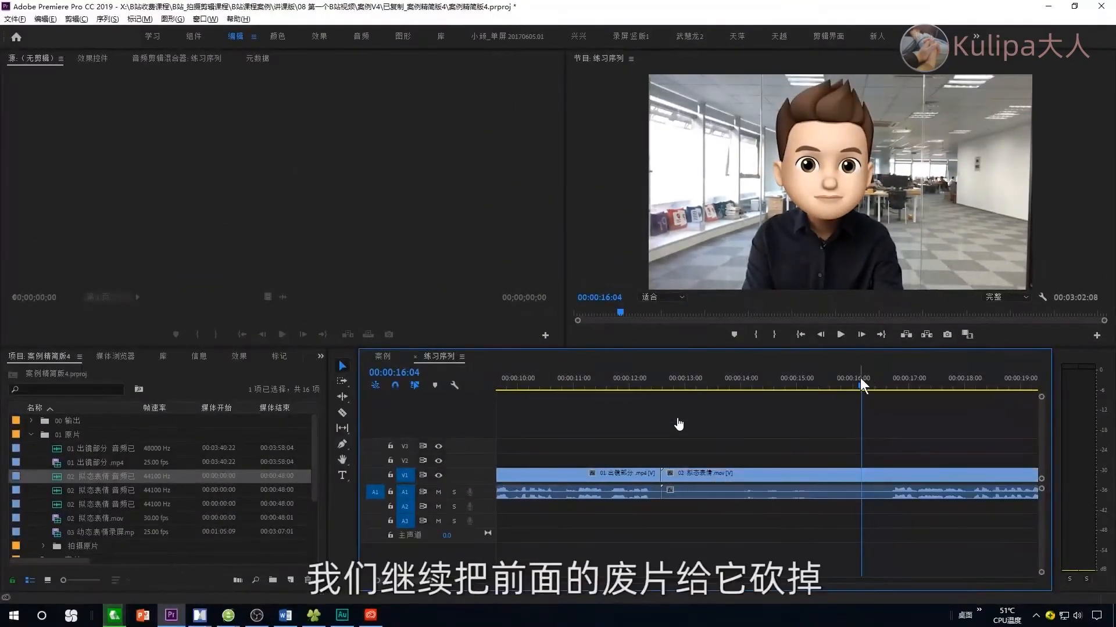
Step: Ripple-trim the waste footage from both ends of 02 拟态表情.mov, cutting its start at 00:00:16:09 and its end at 00:00:52:19
left_click_drag(860, 379, 872, 406)
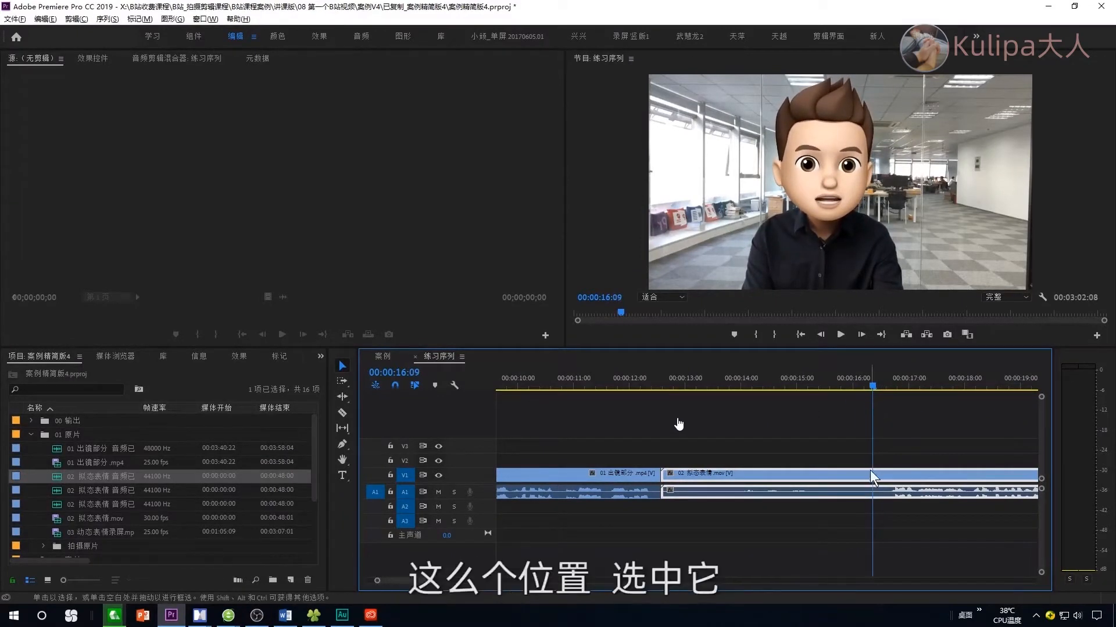
key("q")
scroll(831, 446, "down", 6)
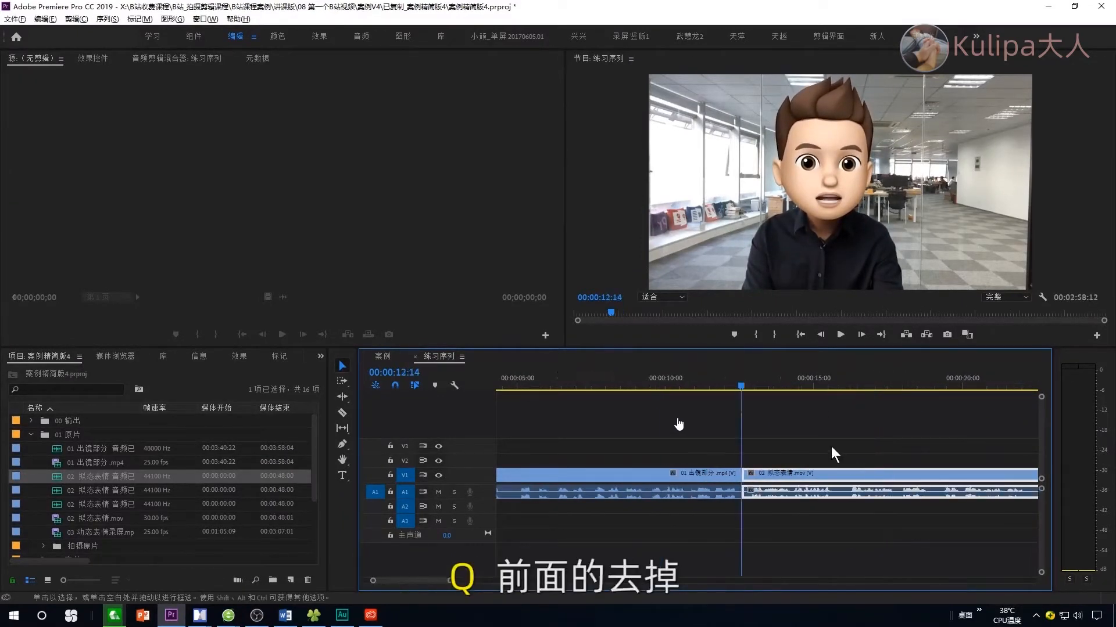
key("space")
key("w")
Step: Examine the 03 动态表情录屏.mp4 clip through to the end of 练习序列 for waste footage
key("minus")
key("minus")
key("minus")
key("minus")
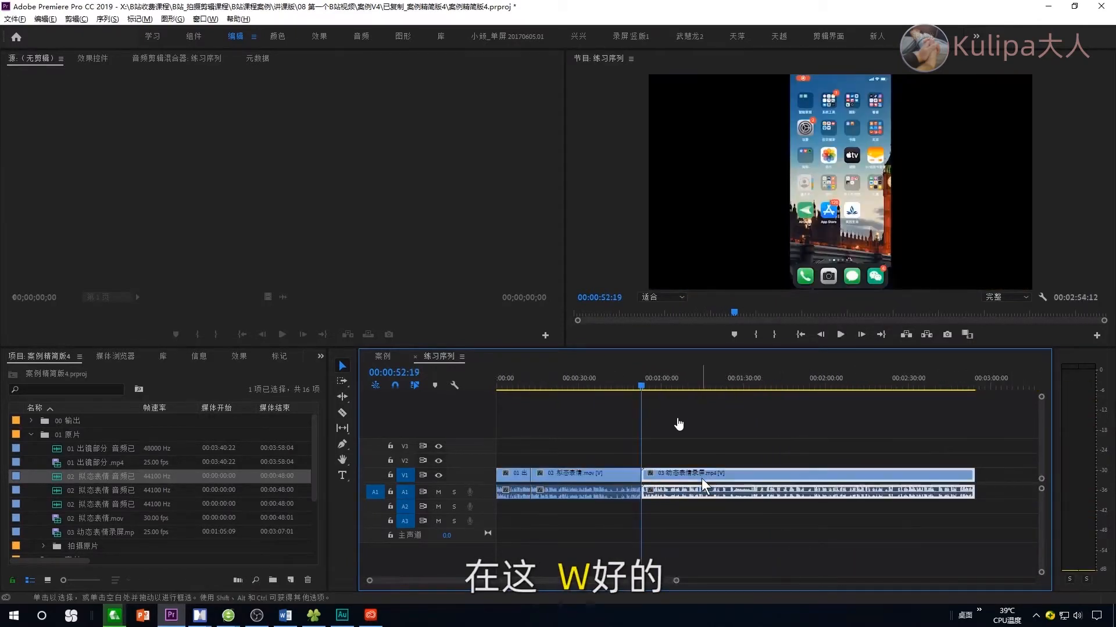
scroll(809, 451, "up", 5)
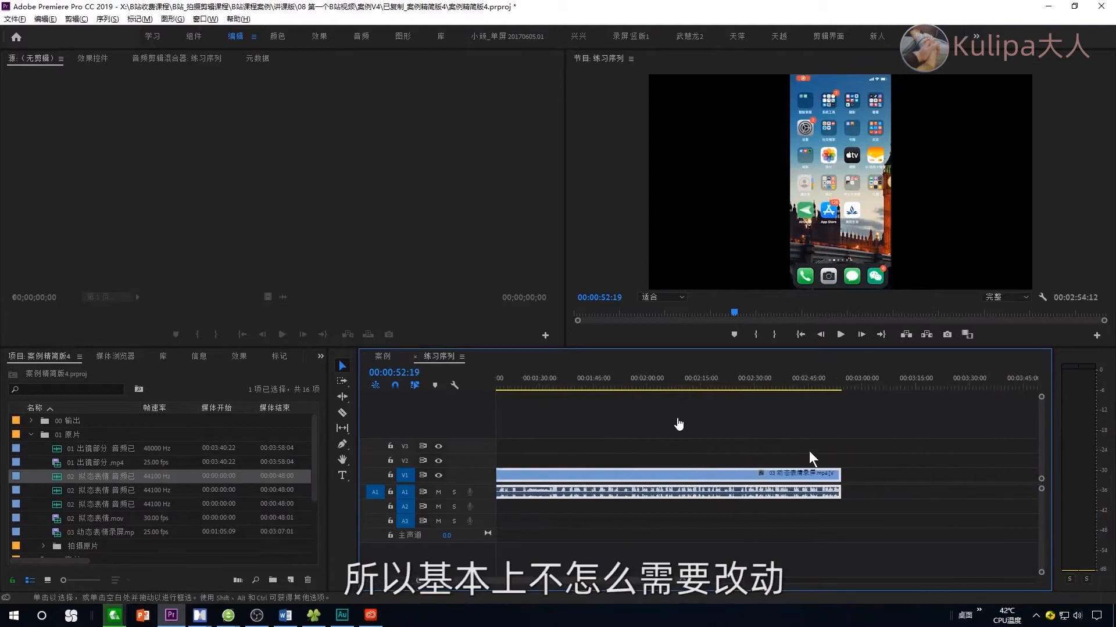
key("minus")
key("minus")
key("minus")
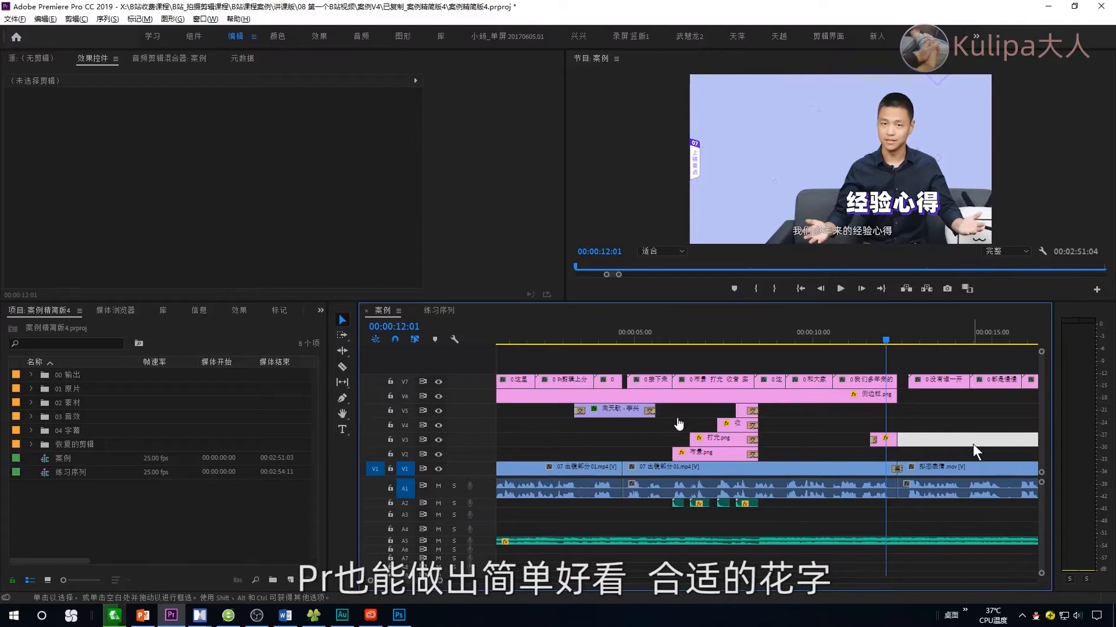
key("Delete")
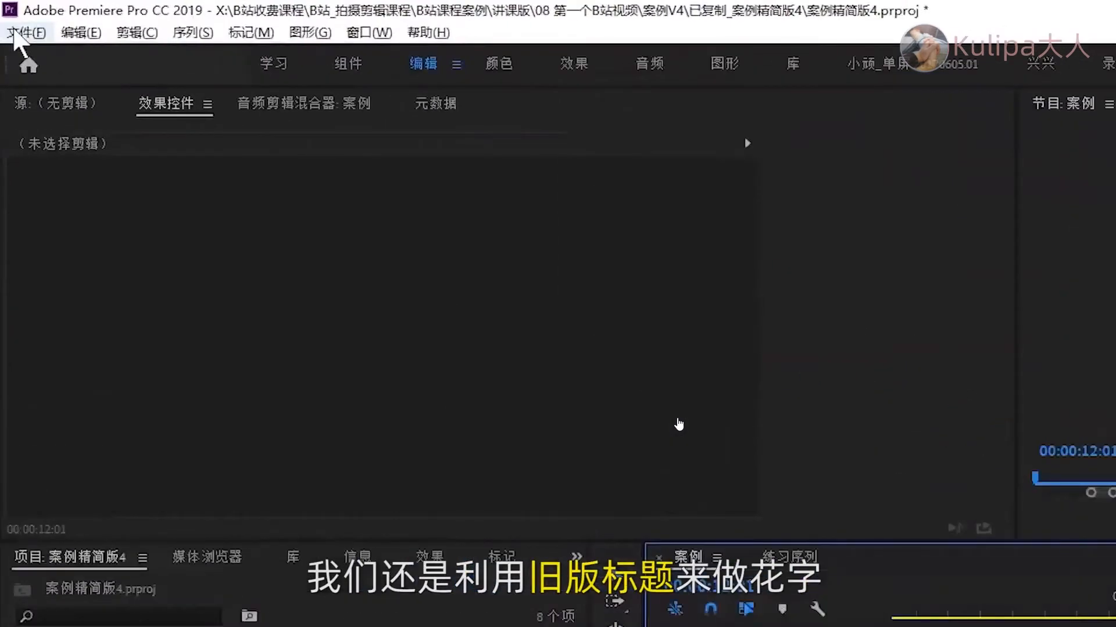
Step: Create a new legacy title for the 案例 sequence, accepting the suggested title settings
left_click(15, 19)
mouse_move(32, 31)
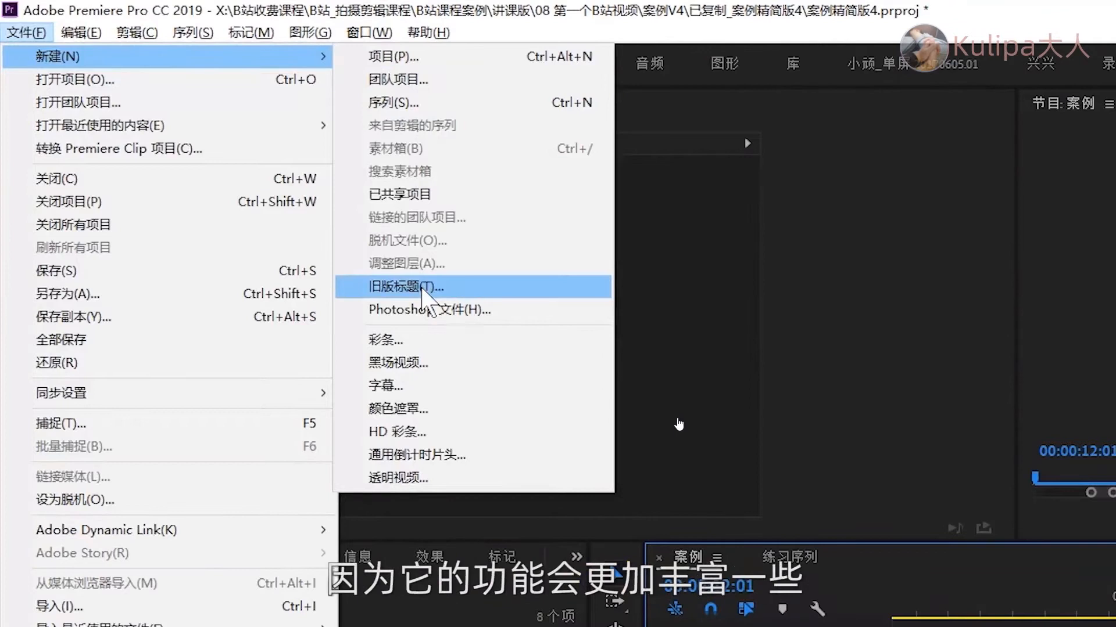
left_click(405, 287)
left_click(213, 241)
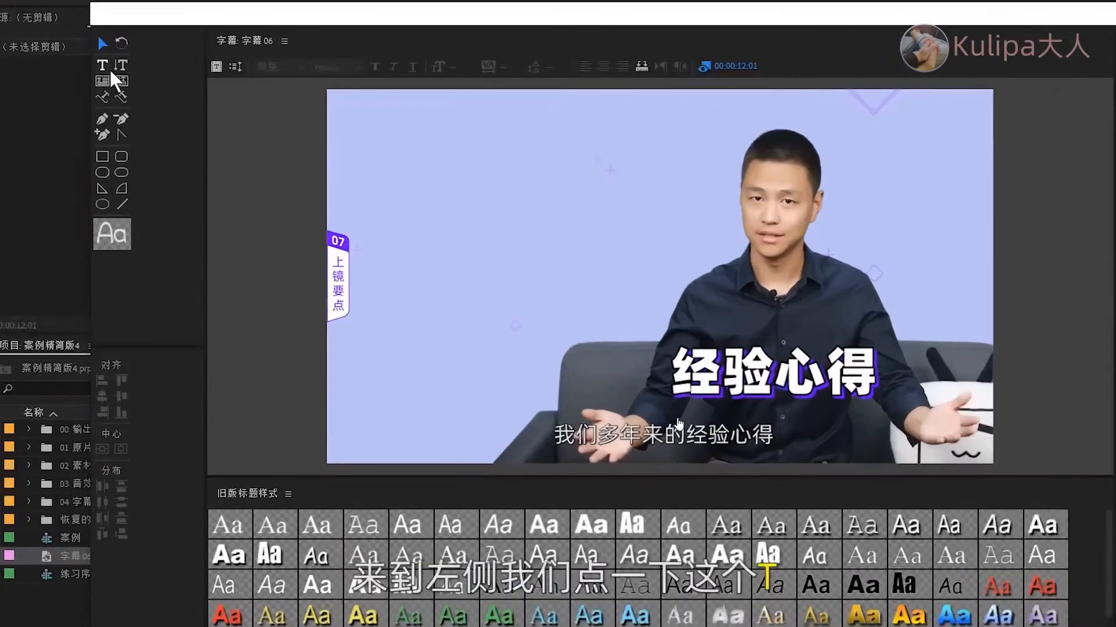
Step: Draw a horizontal text area over the empty background beside the speaker and enter 经验心得 in it
left_click(102, 64)
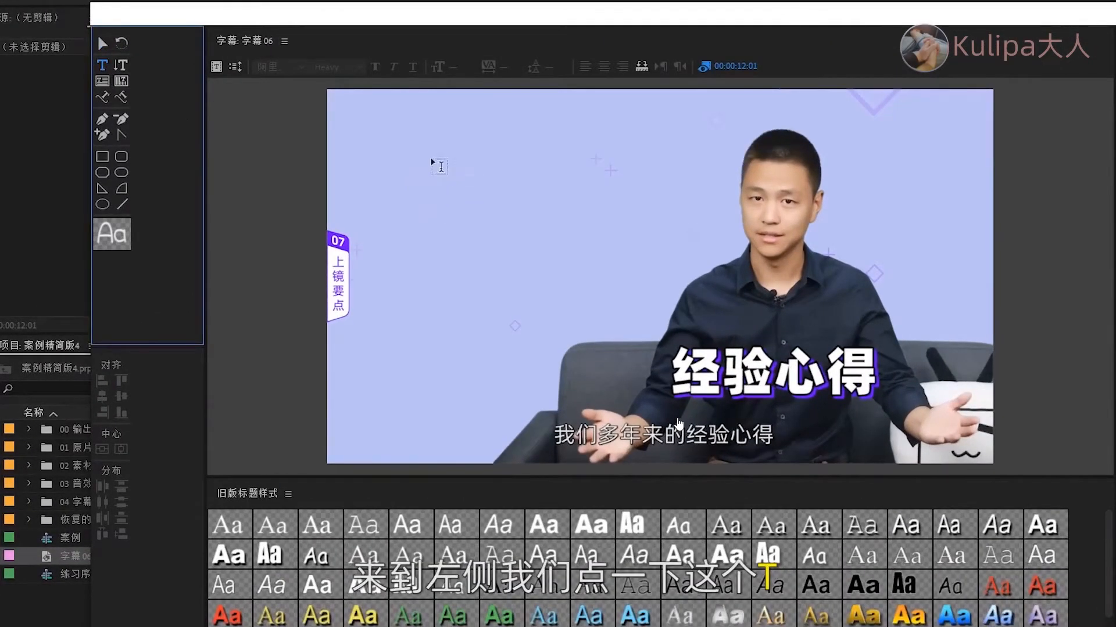
left_click_drag(364, 119, 687, 249)
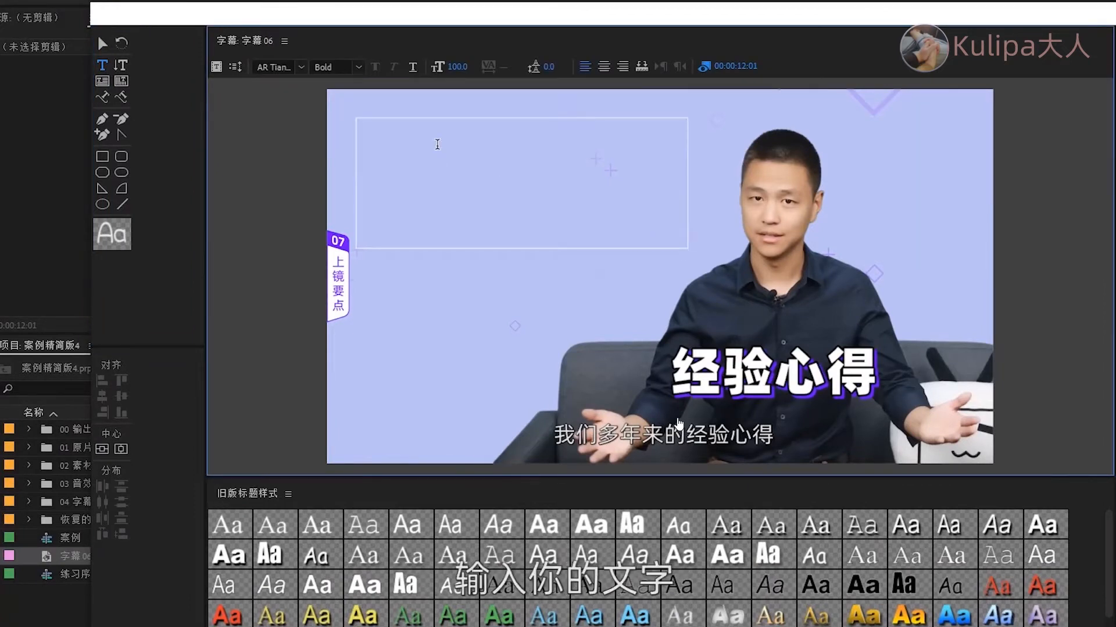
type("心得")
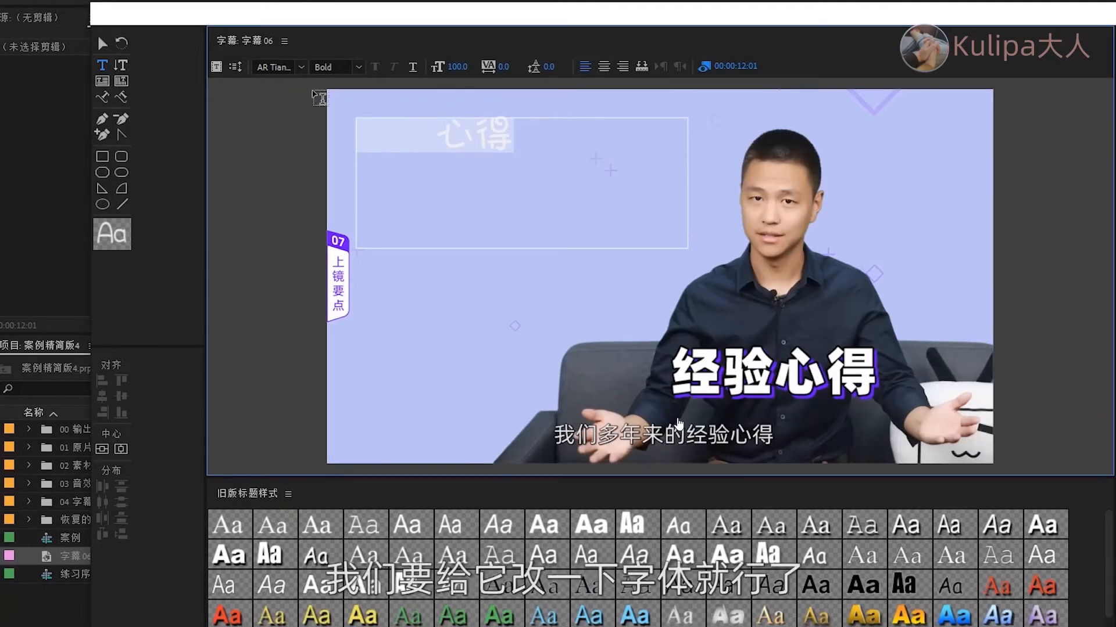
Step: Set the 经验心得 title text to the font 阿里巴巴普惠体 in Heavy style at size 130
left_click(300, 67)
left_click_drag(435, 195, 438, 378)
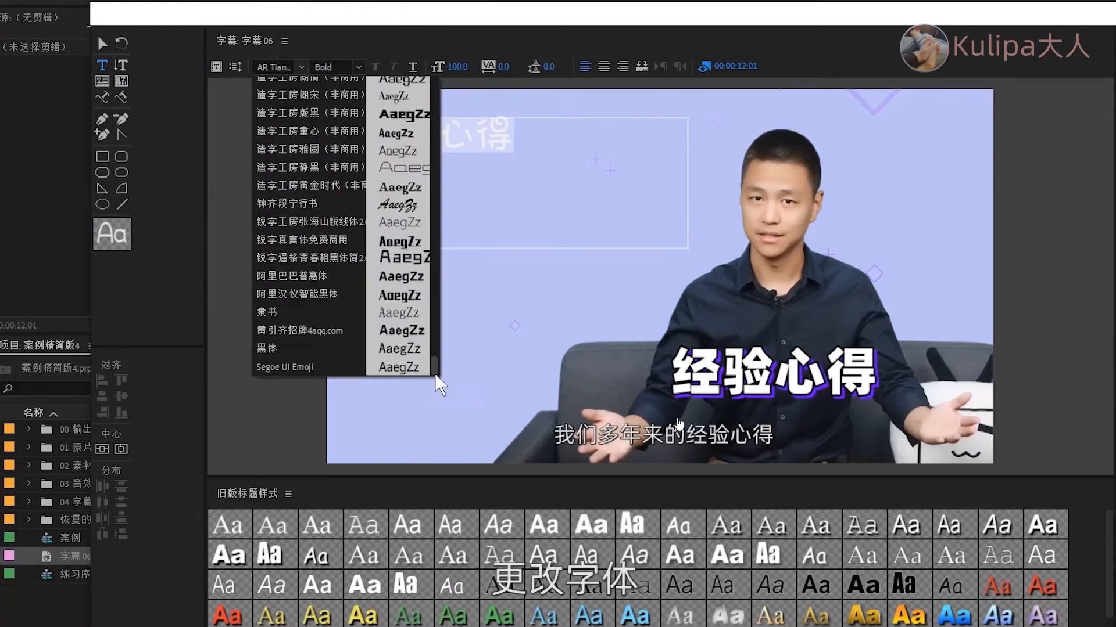
left_click(346, 278)
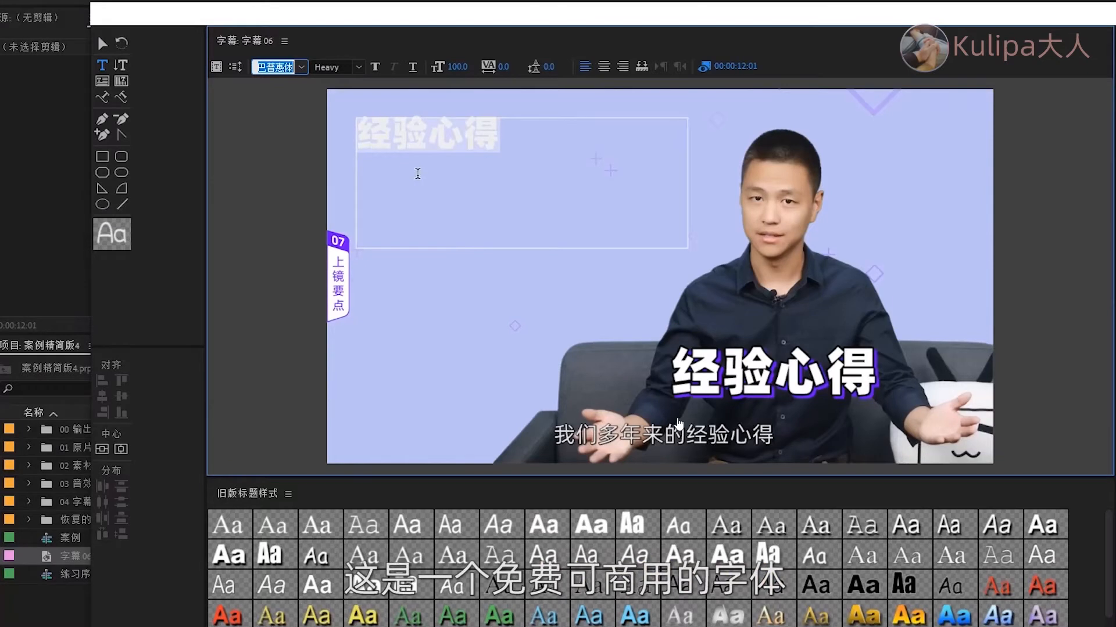
left_click(358, 68)
left_click(348, 105)
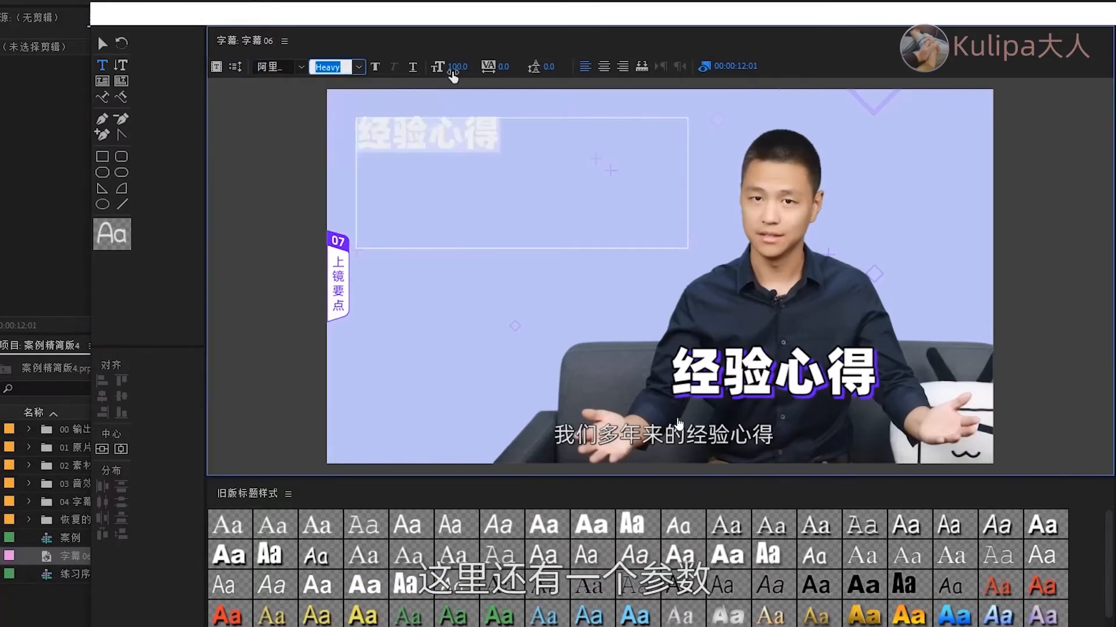
left_click_drag(457, 66, 475, 66)
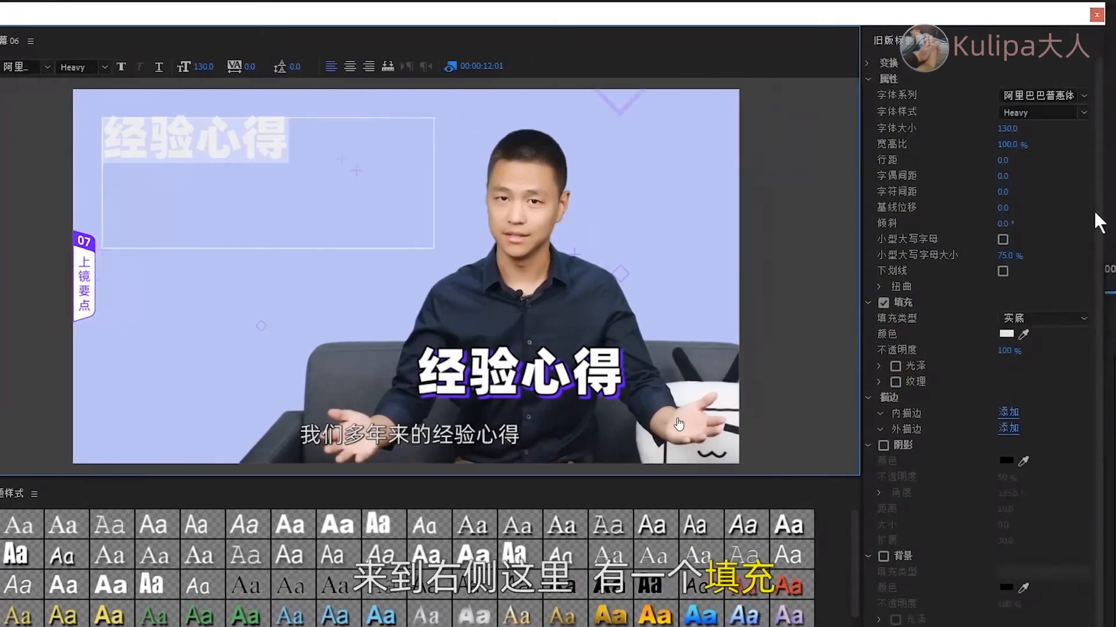
Step: Try a blue-violet fill colour on the 经验心得 title text, and undo the colour change
left_click(1005, 334)
left_click_drag(490, 352, 446, 451)
left_click(501, 401)
left_click(628, 261)
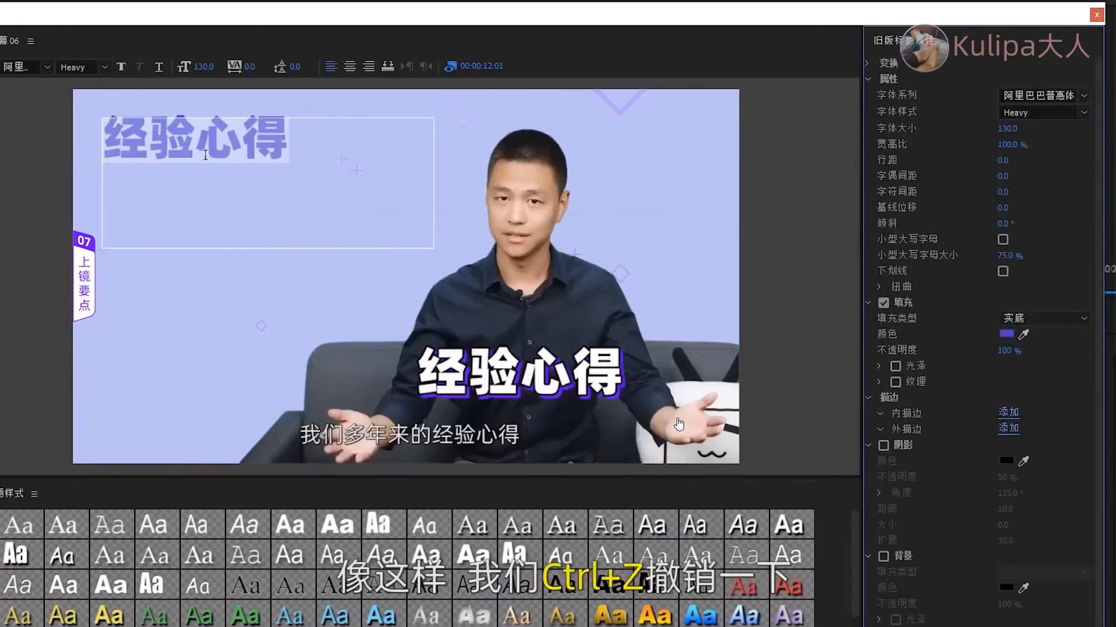
key("ctrl+z")
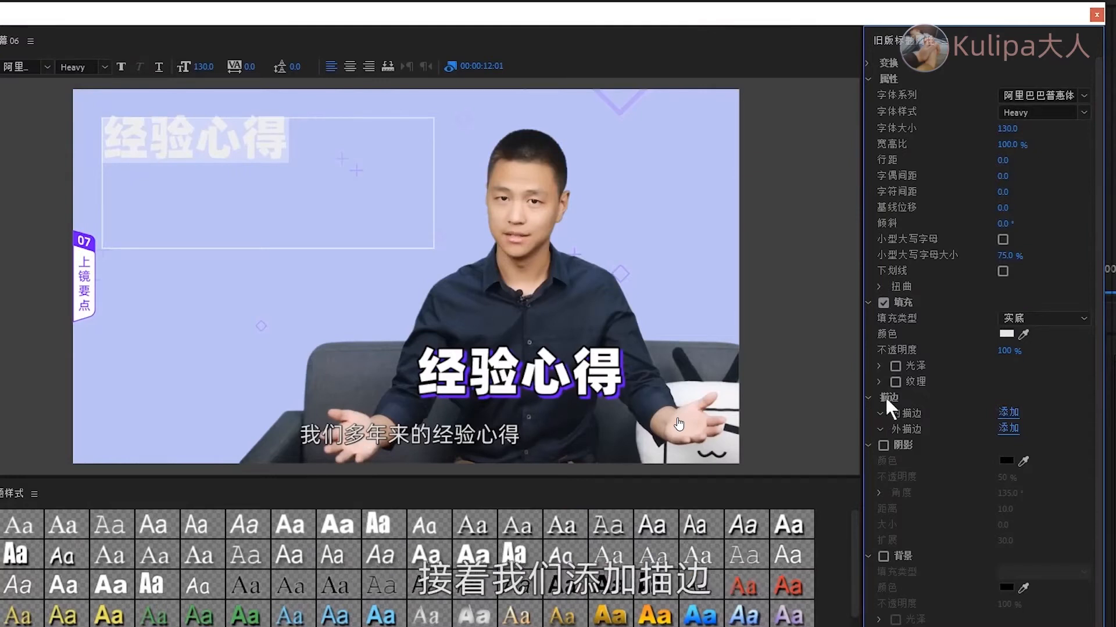
Step: Add an outer stroke to the 经验心得 text with type 边缘, size 20, fill type 实底 and black colour
left_click(1010, 430)
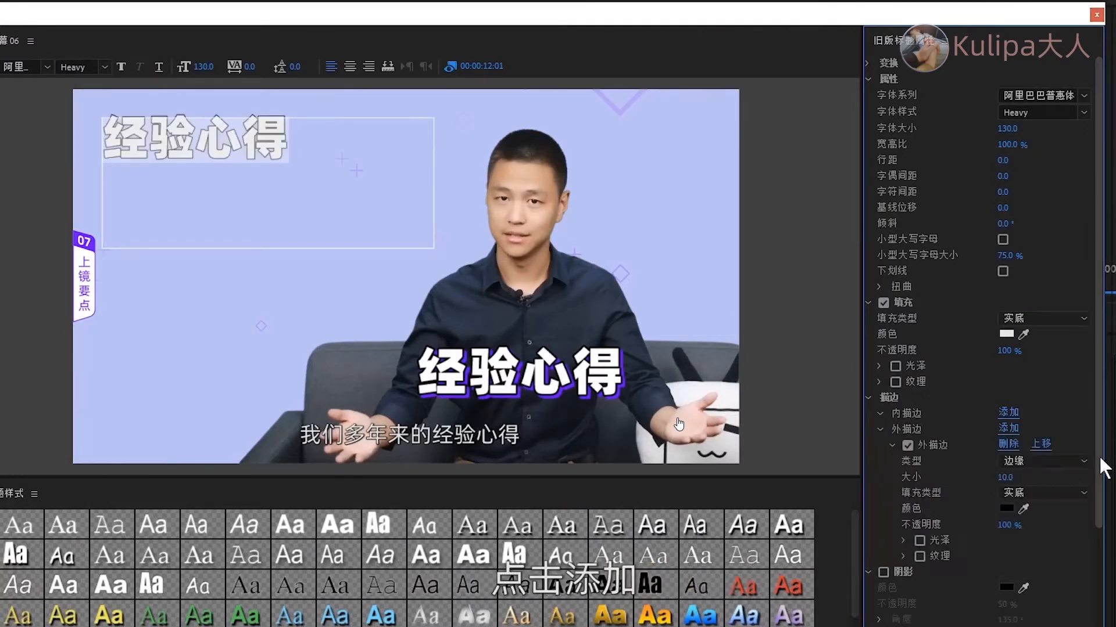
scroll(1017, 383, "down", 3)
left_click(1028, 327)
left_click(1037, 360)
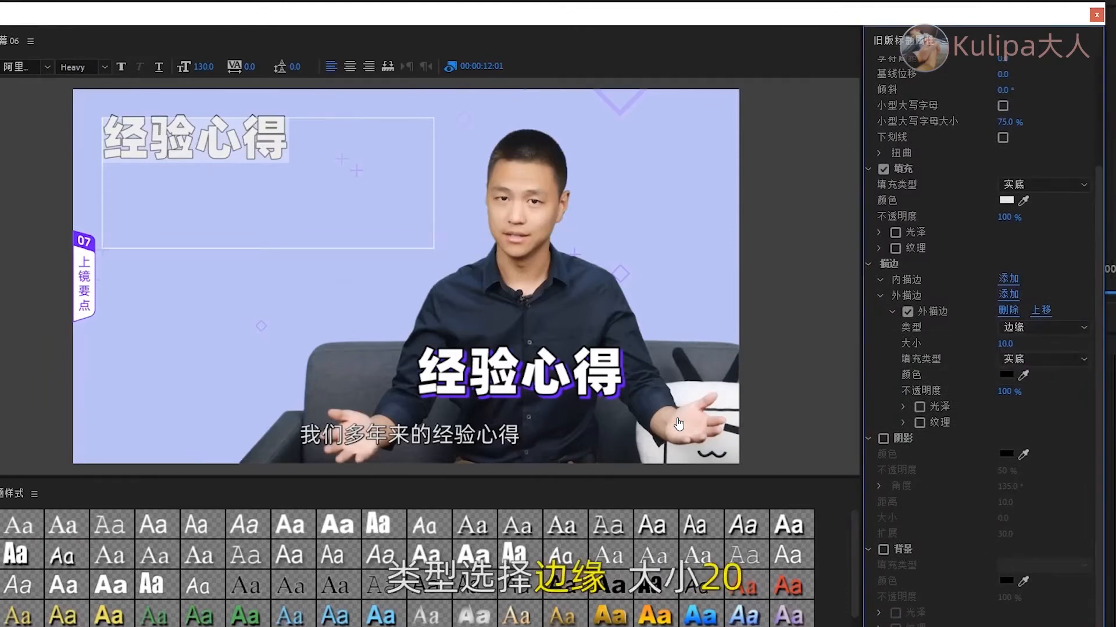
left_click_drag(1017, 352, 1001, 352)
left_click(1046, 359)
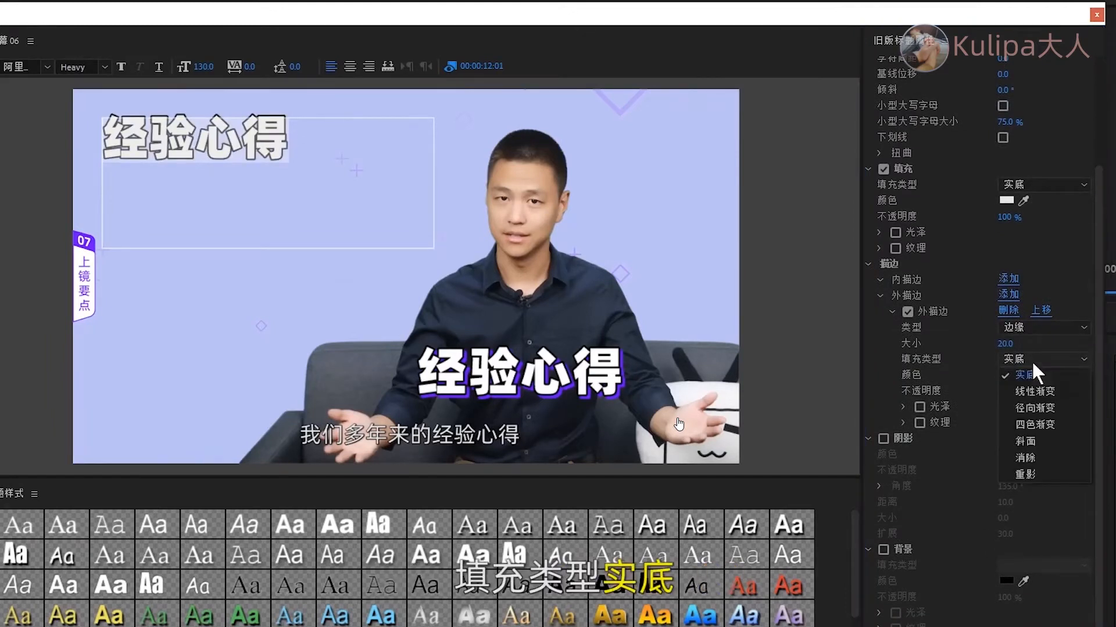
left_click(1012, 379)
left_click(1005, 375)
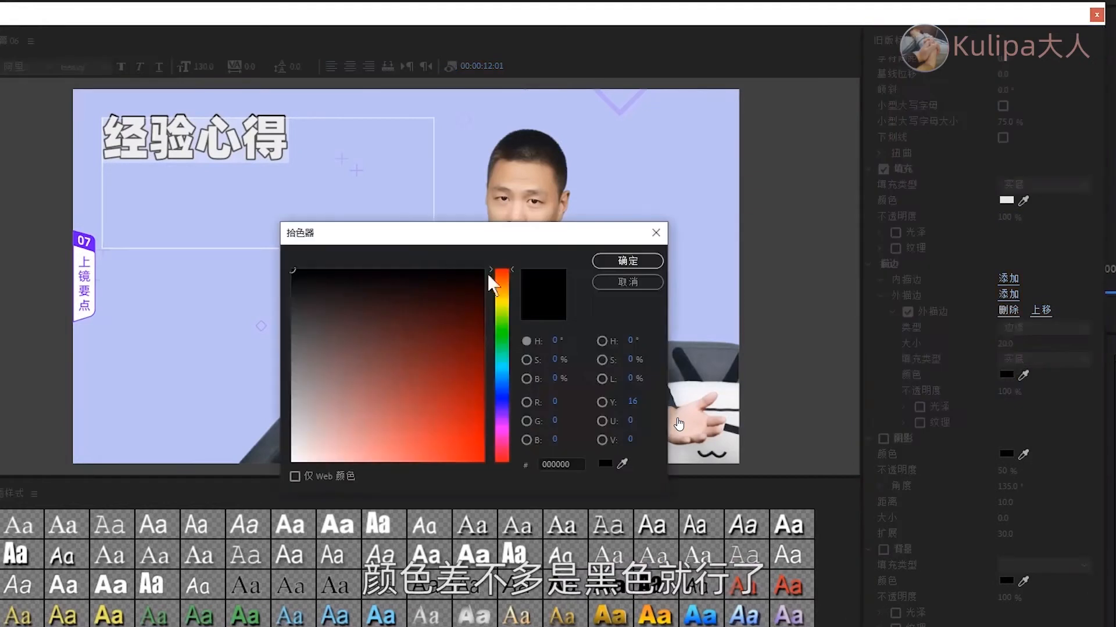
left_click(622, 259)
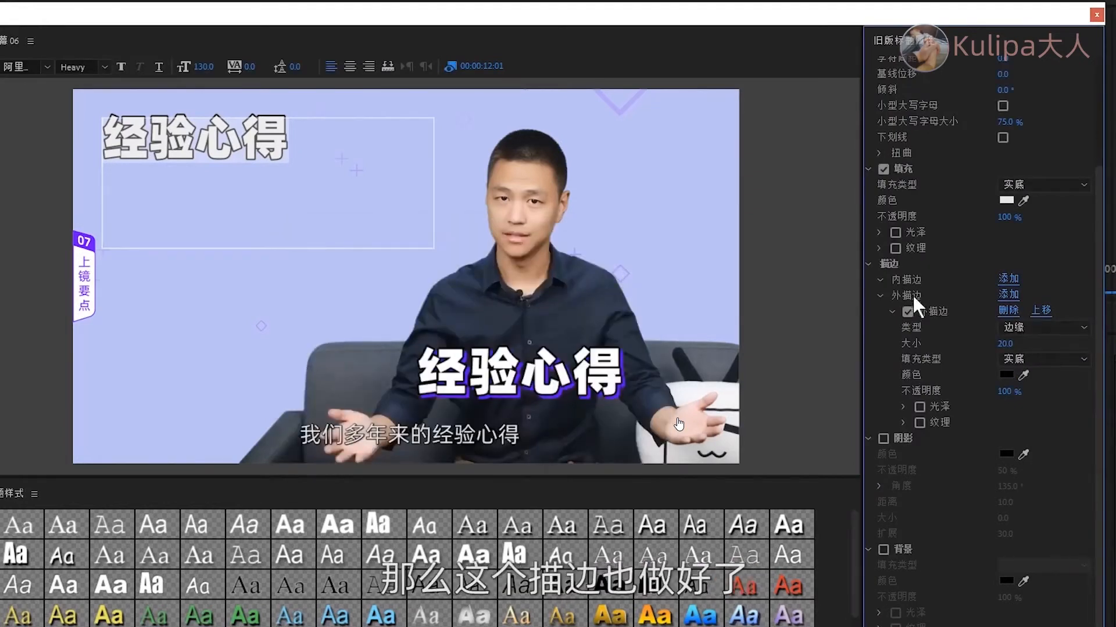
Step: Enable the shadow on the 经验心得 text and sample its colour from the purple edge of the reference lettering
left_click(884, 440)
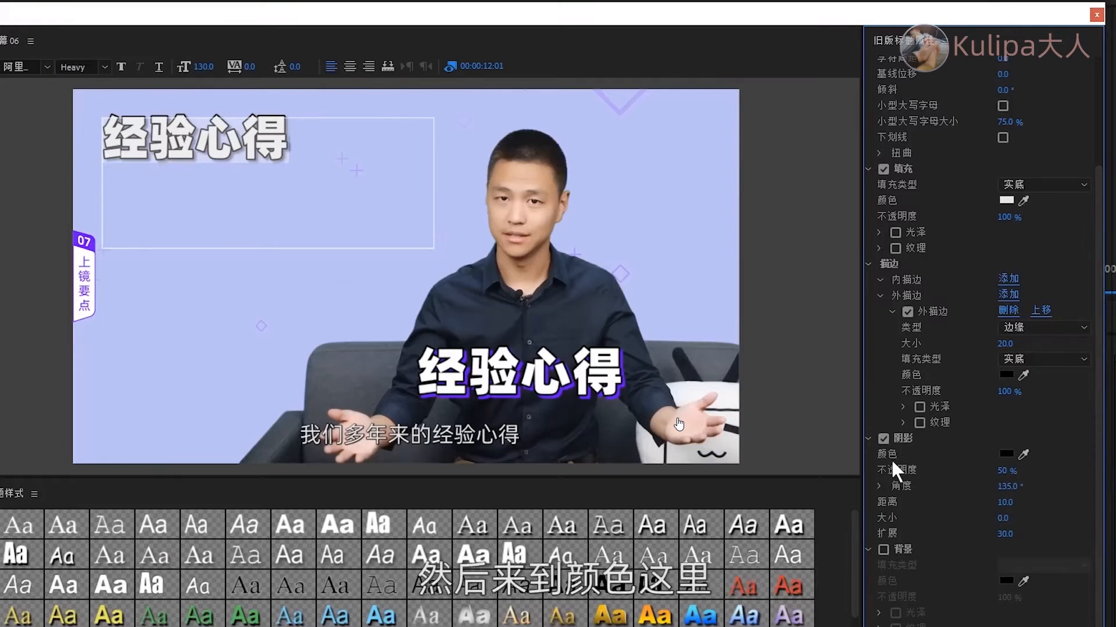
left_click(1006, 453)
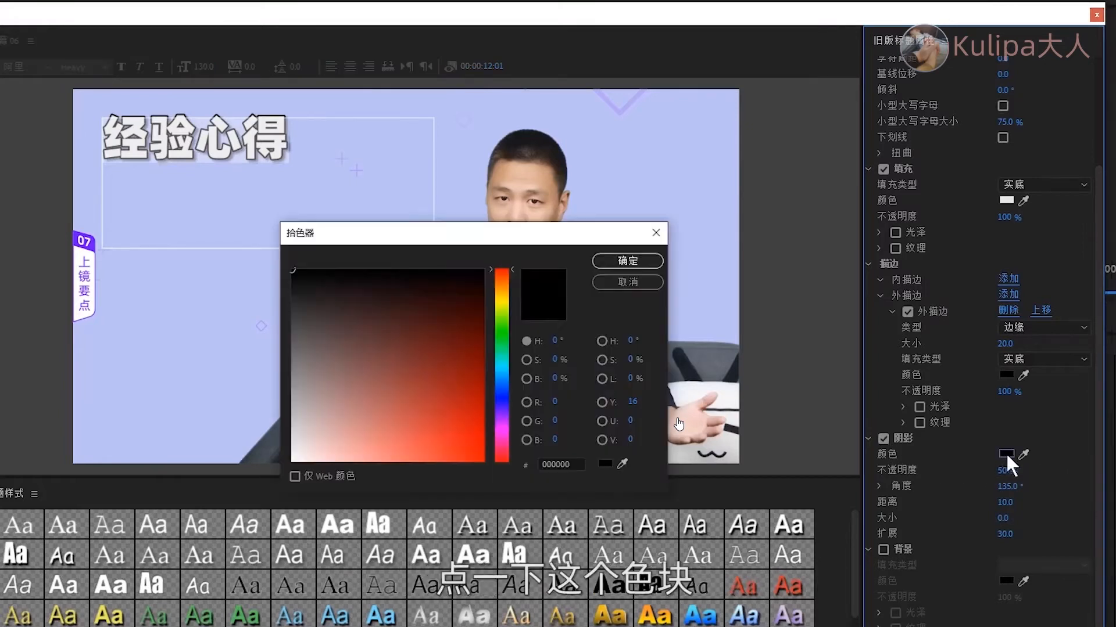
left_click_drag(511, 244, 322, 244)
left_click(432, 463)
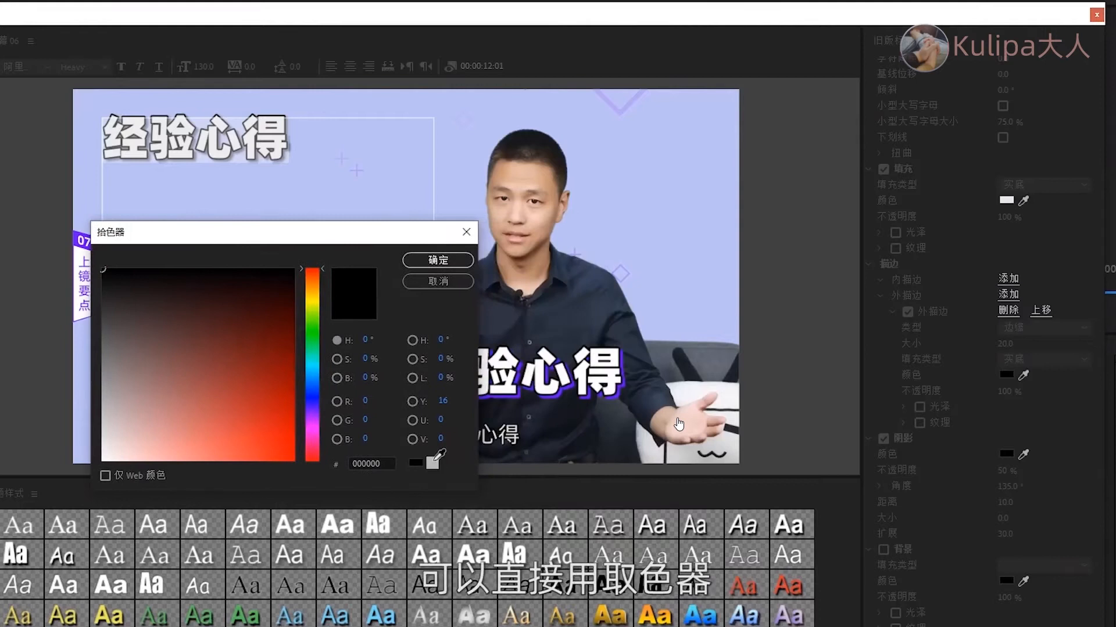
left_click(562, 391)
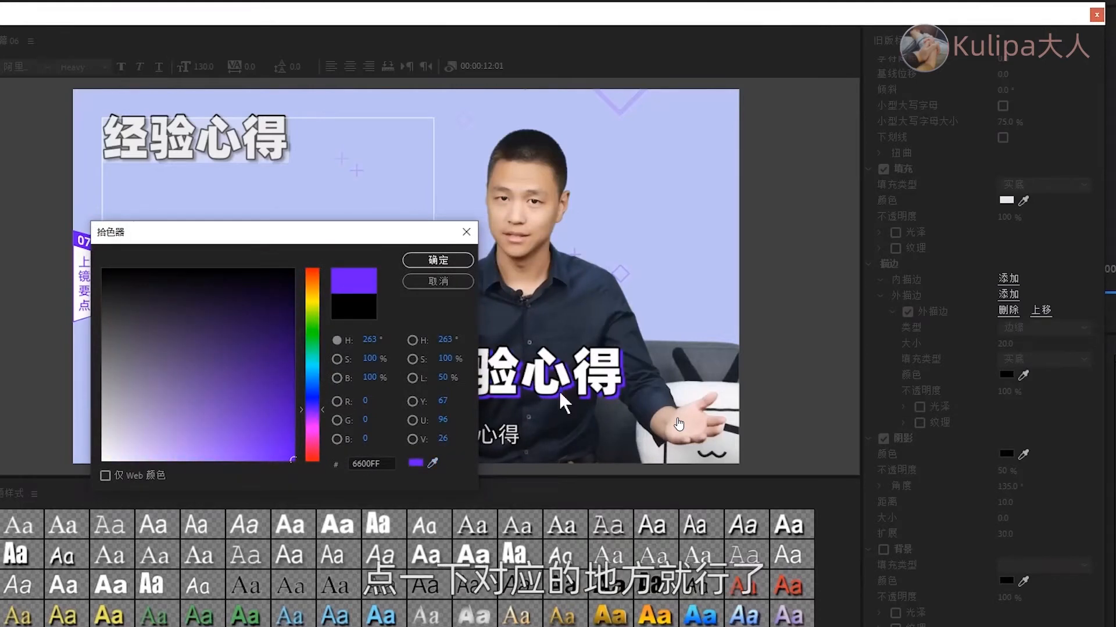
Step: Check the reference purple's RGB value with the screen capture tool and set the shadow colour to RGB 102, 0, 255
key("ctrl+alt+a")
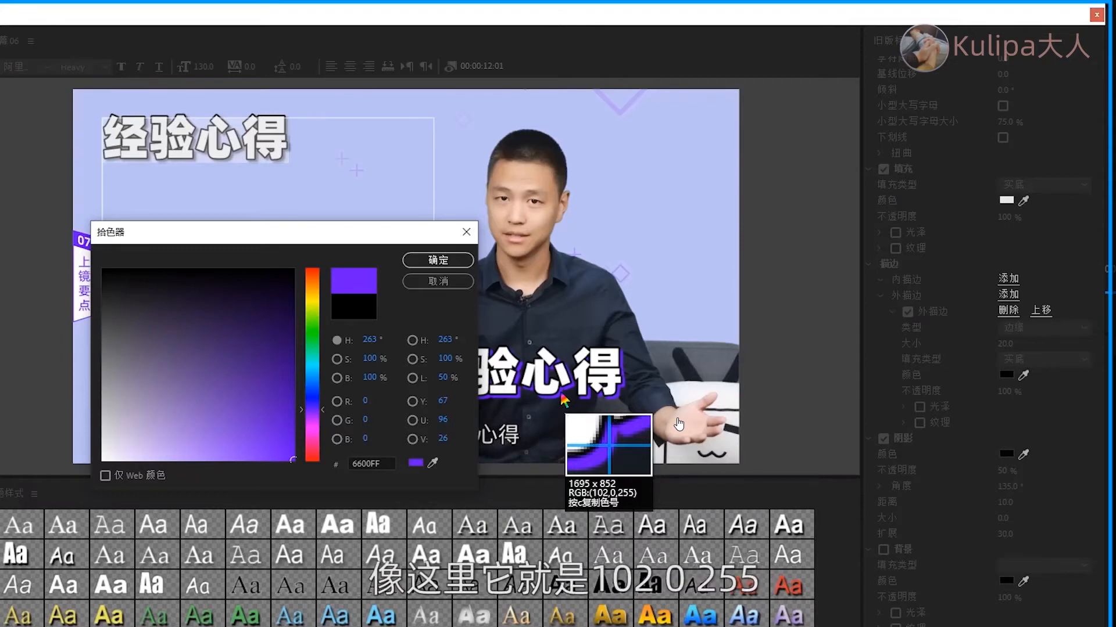
key("Escape")
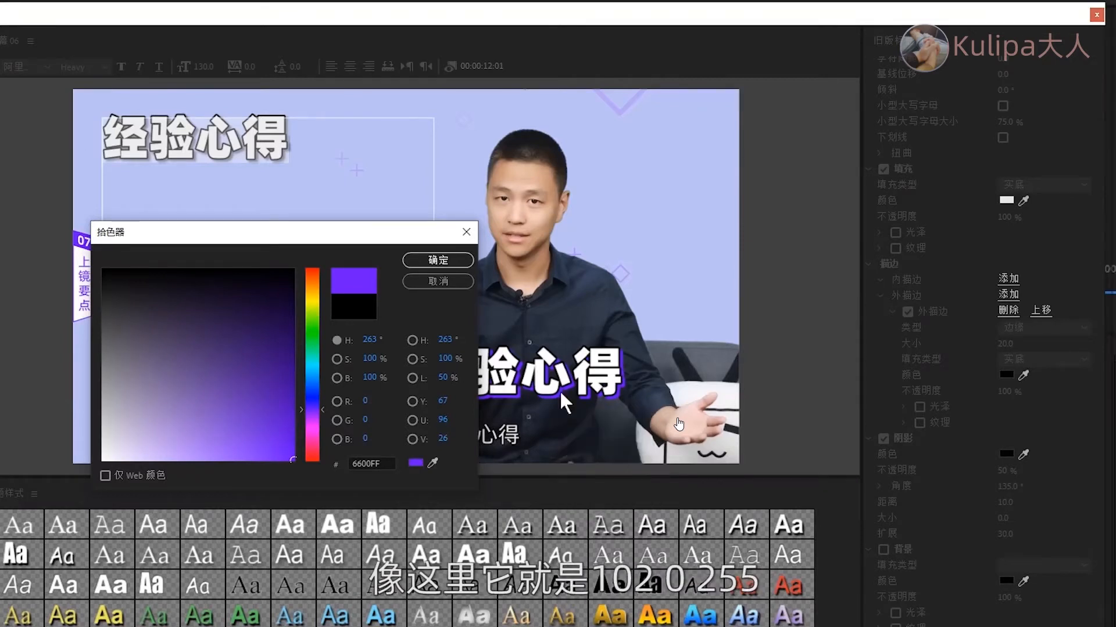
left_click(369, 401)
type("102")
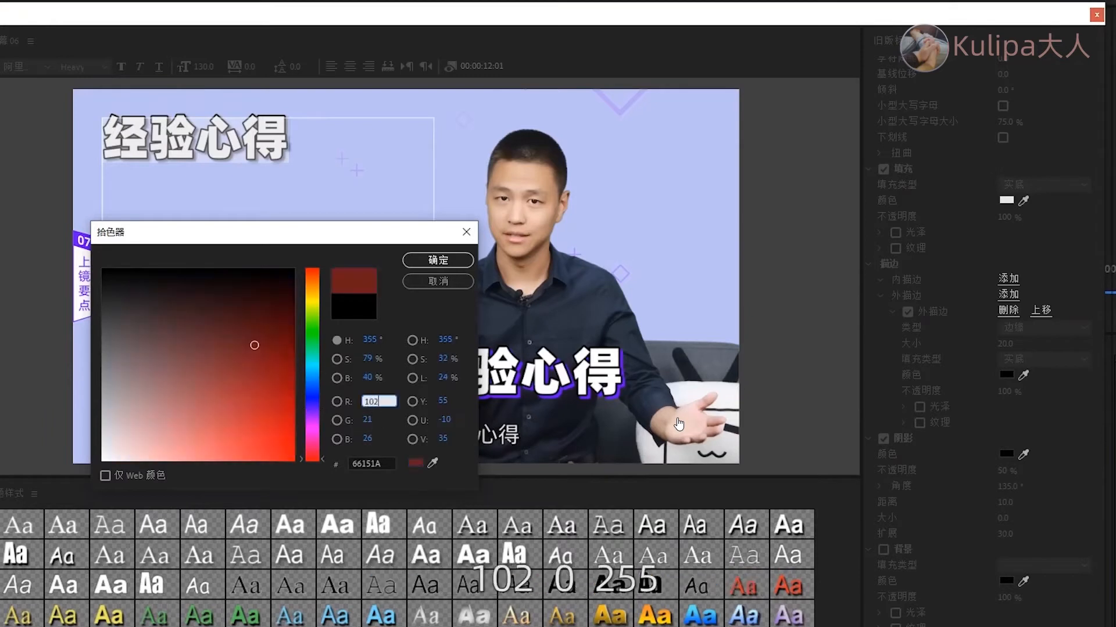
left_click(370, 420)
type("0")
key("Tab")
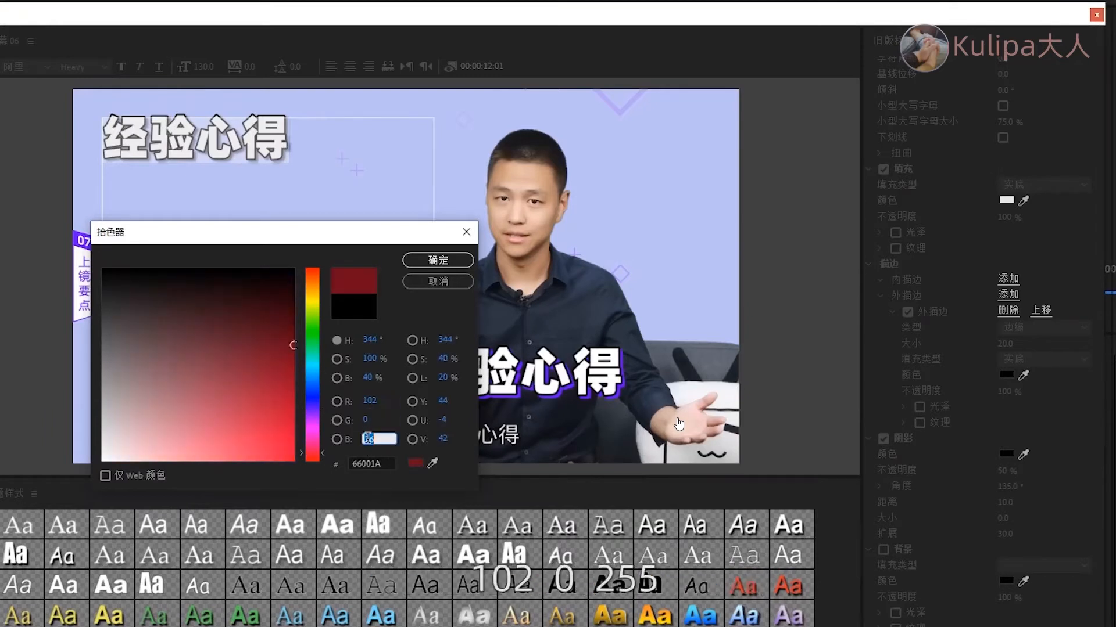
type("255")
left_click(440, 262)
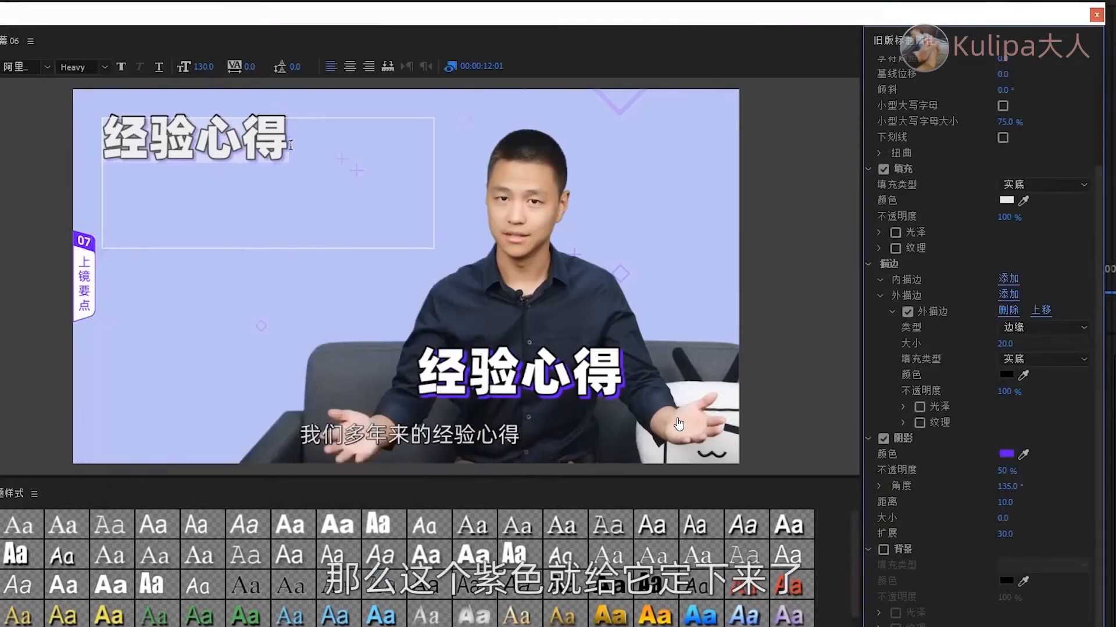
Step: Set the 经验心得 text shadow to 100 % opacity, distance 10 and spread 0
left_click_drag(1005, 470, 1046, 471)
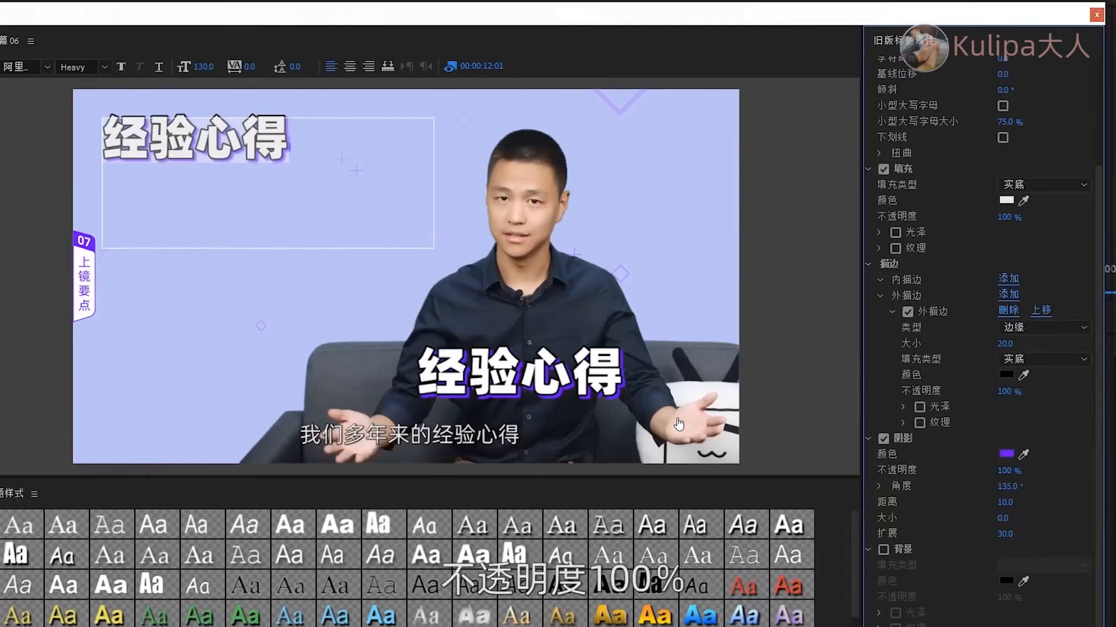
left_click(1005, 502)
type("1")
type("0")
key("Return")
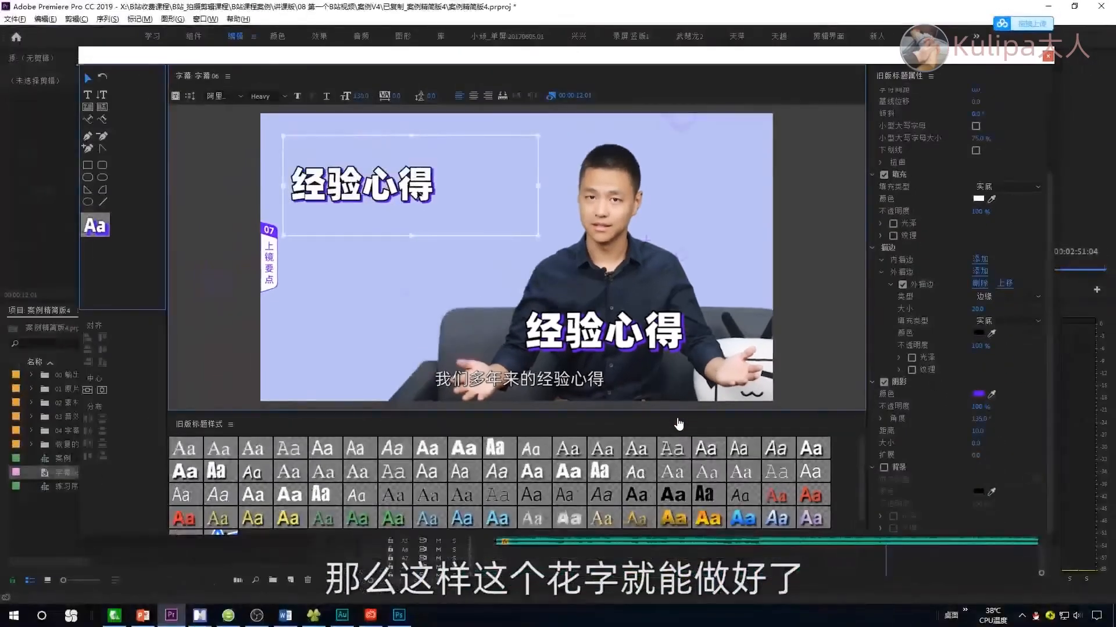
Step: Move the new 经验心得 text down beside the reference lettering and close the title editor
left_click_drag(195, 139, 288, 370)
key("Right")
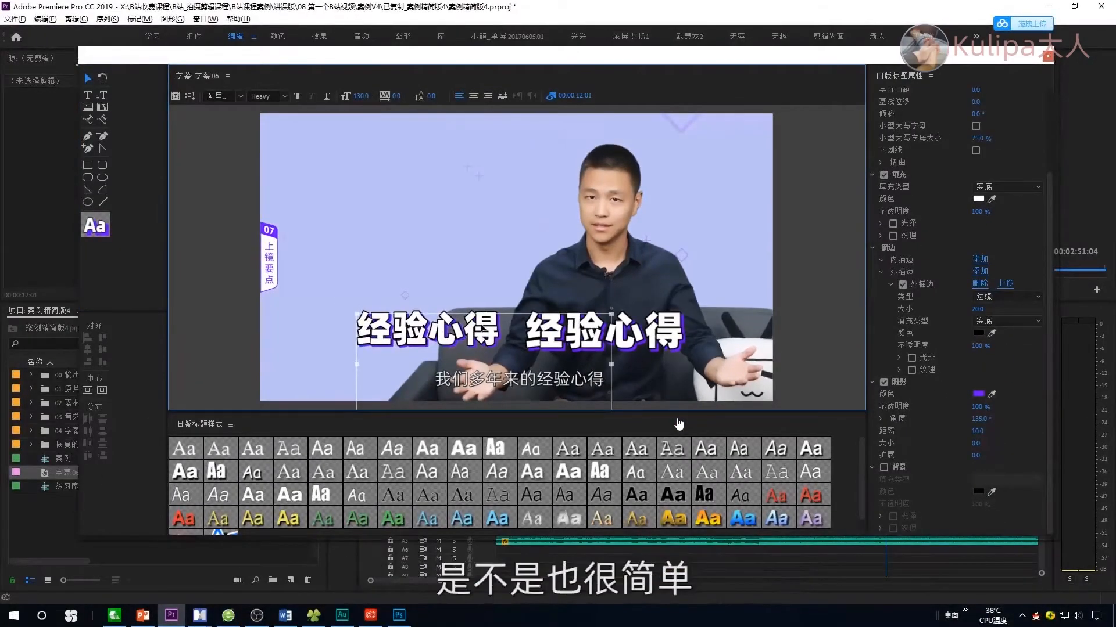
key("shift+Right")
left_click(1047, 58)
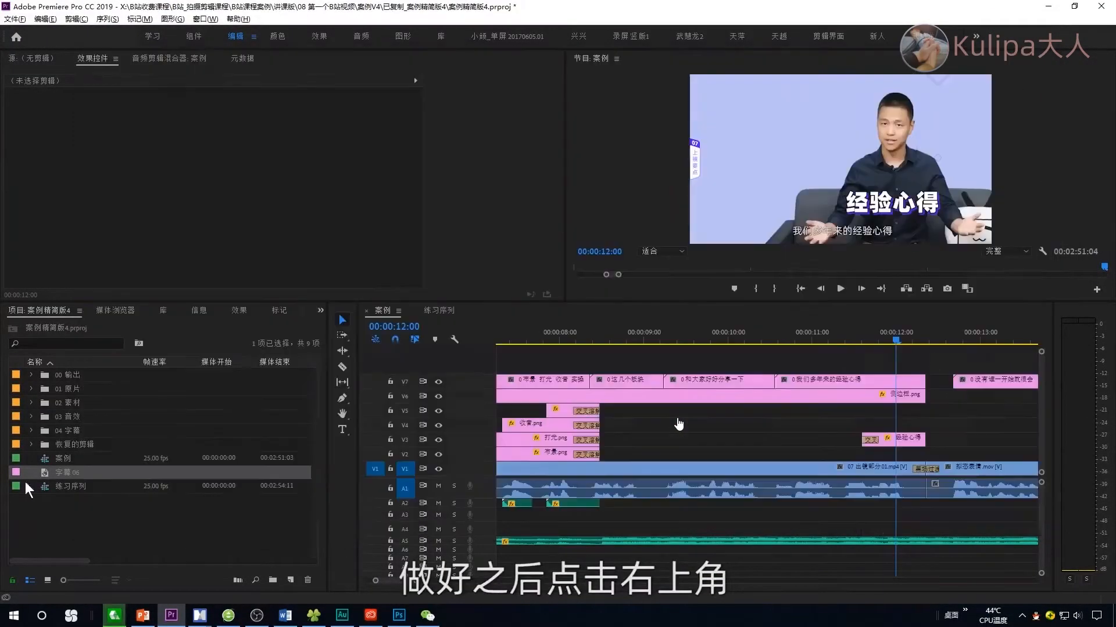
Step: Place the title 字幕 06 on track V5 around the 12-second mark and move its lettering above the reference text
left_click_drag(47, 480, 776, 415)
left_click_drag(791, 219, 779, 187)
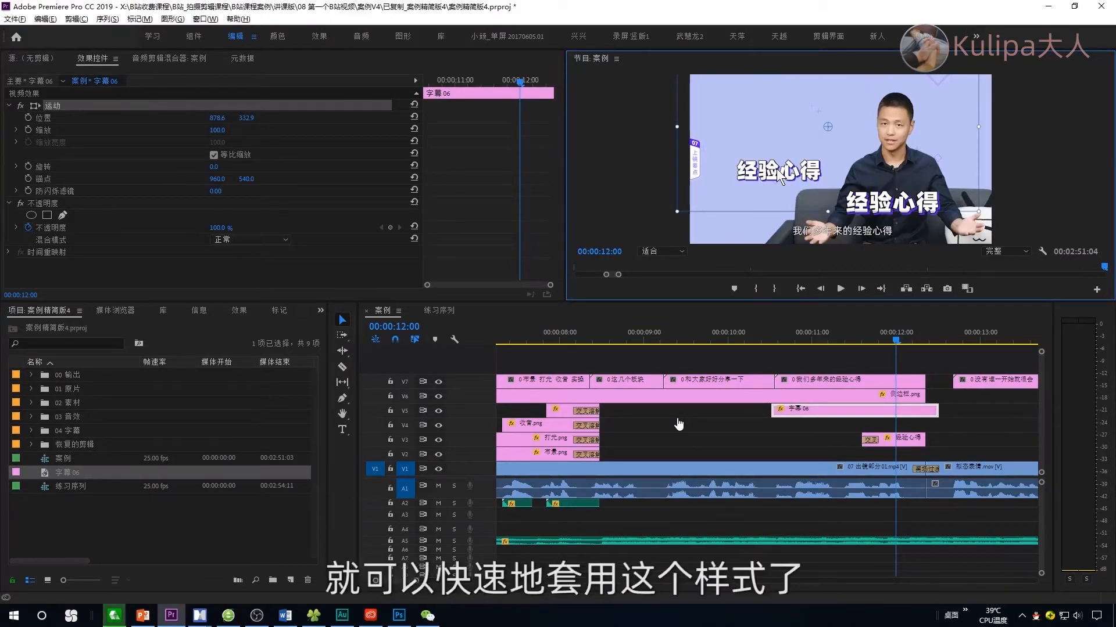
double_click(805, 410)
left_click_drag(435, 243, 436, 192)
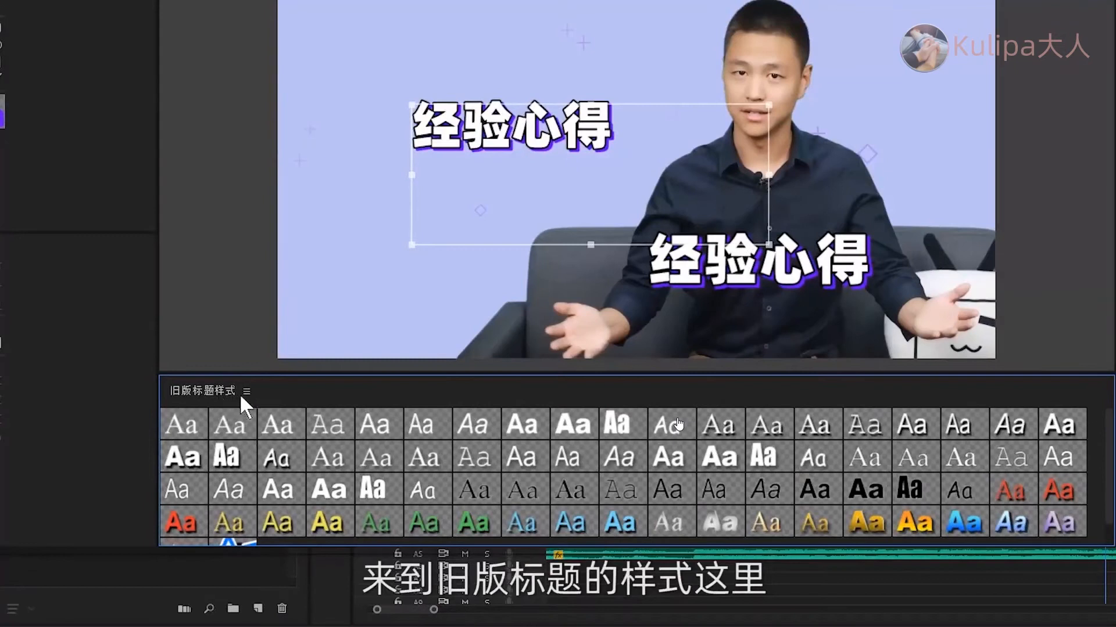
Step: Save the text's look as a new title style named 阿里巴巴普惠体 Heavy 130 and close the title editor
left_click(246, 391)
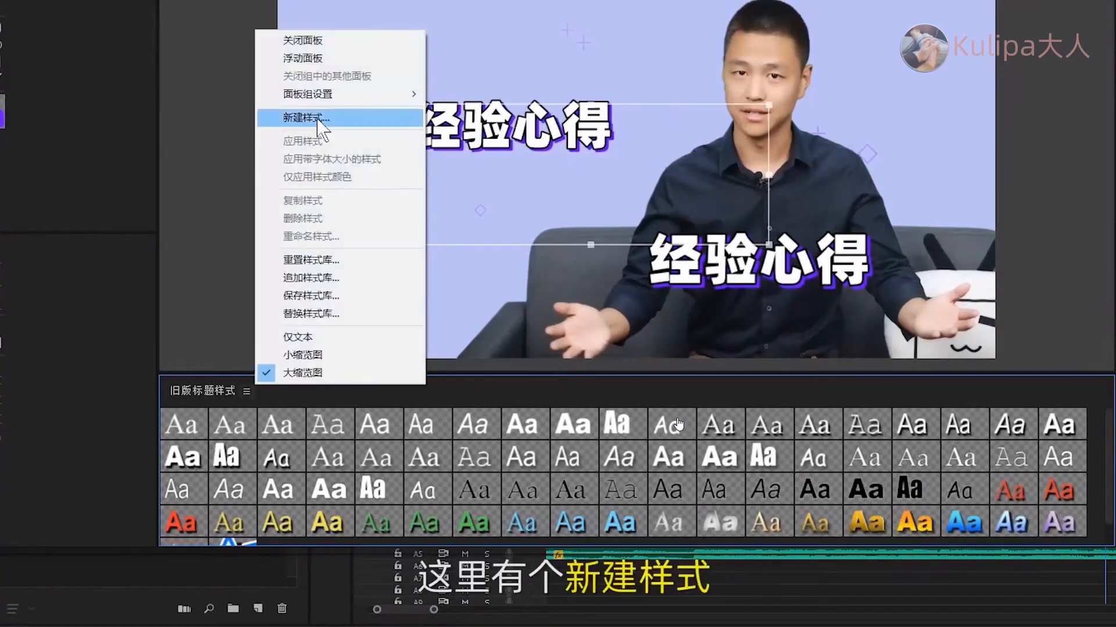
left_click(320, 119)
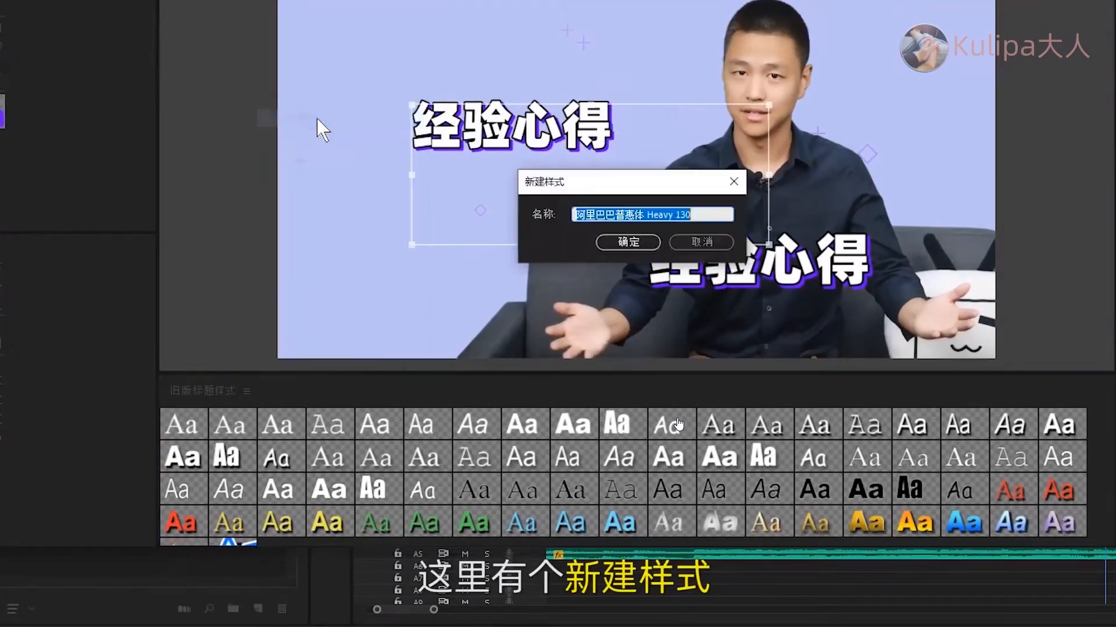
left_click(627, 241)
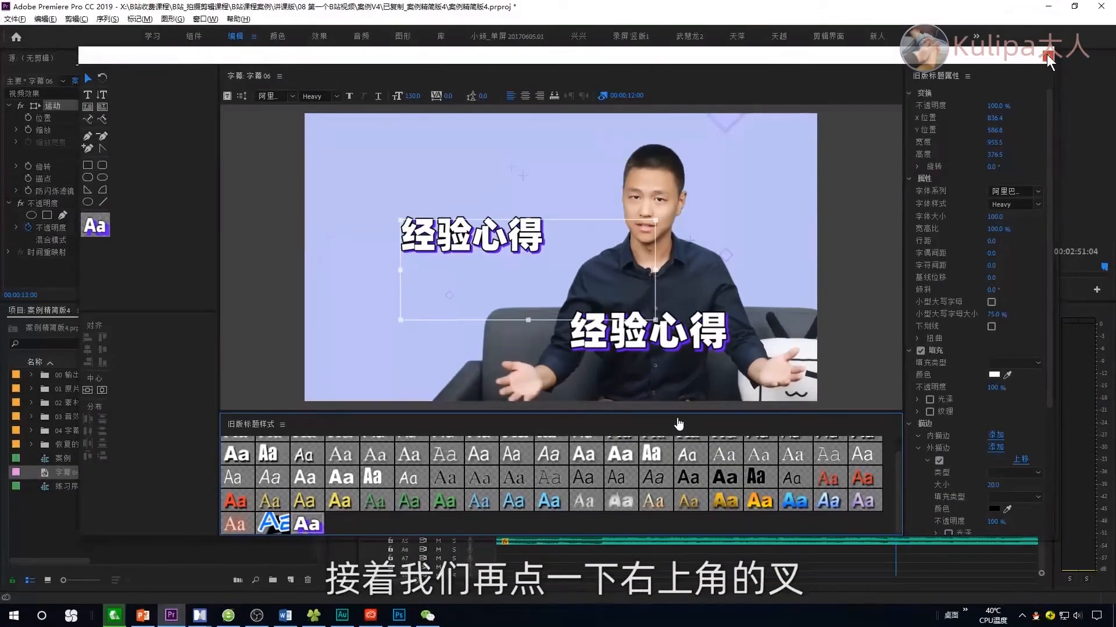
left_click(1049, 57)
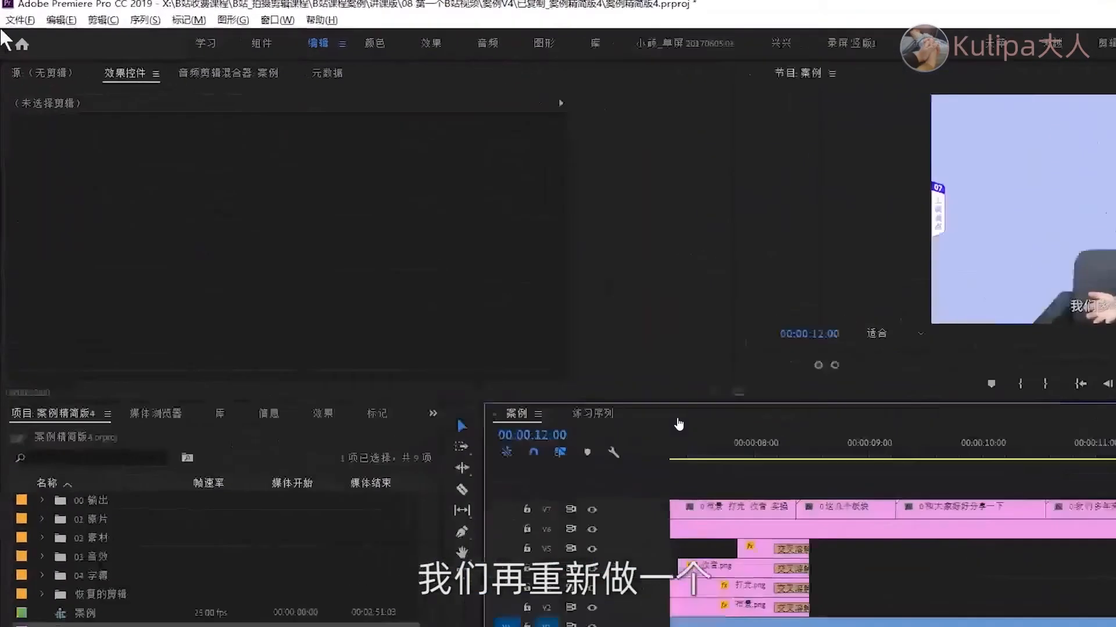
Step: Create another legacy title, 字幕 08, with the suggested 1920 × 1080, 25 fps settings
left_click(15, 18)
mouse_move(39, 32)
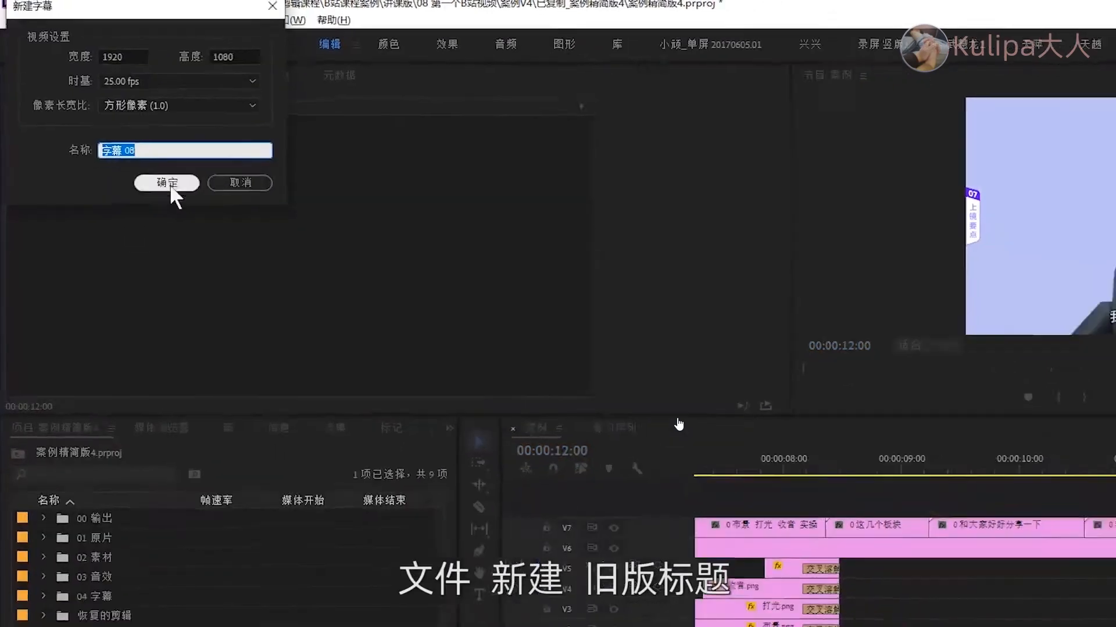
left_click(177, 193)
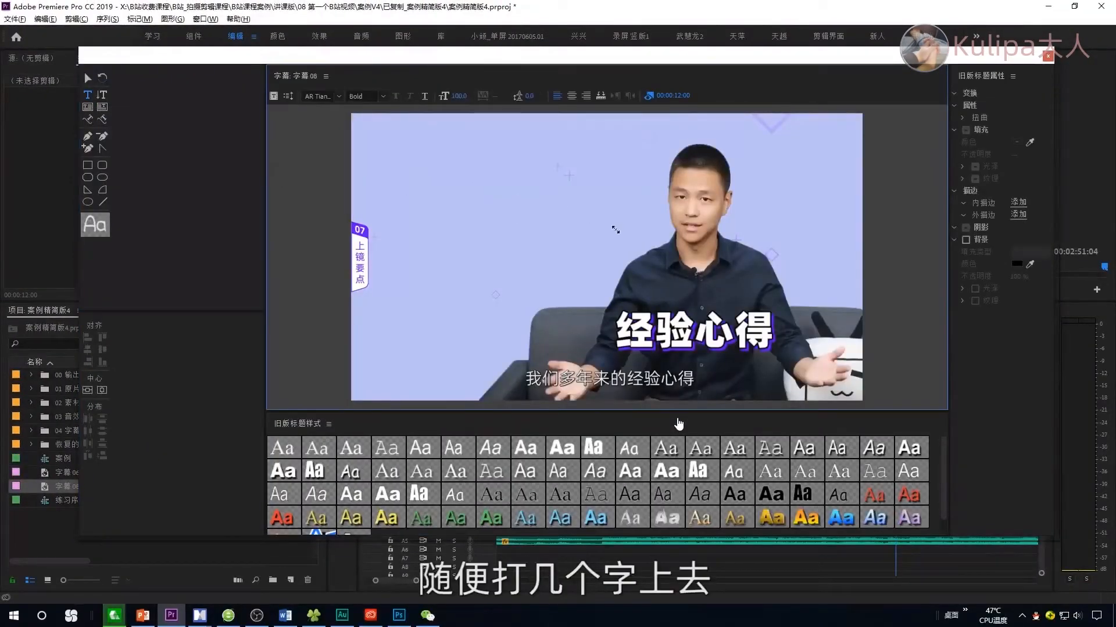
Step: Enter 水电费 in a text area over the empty background and apply the saved white-and-purple style to it
left_click_drag(413, 164, 640, 242)
type("水")
left_click_drag(489, 176, 258, 186)
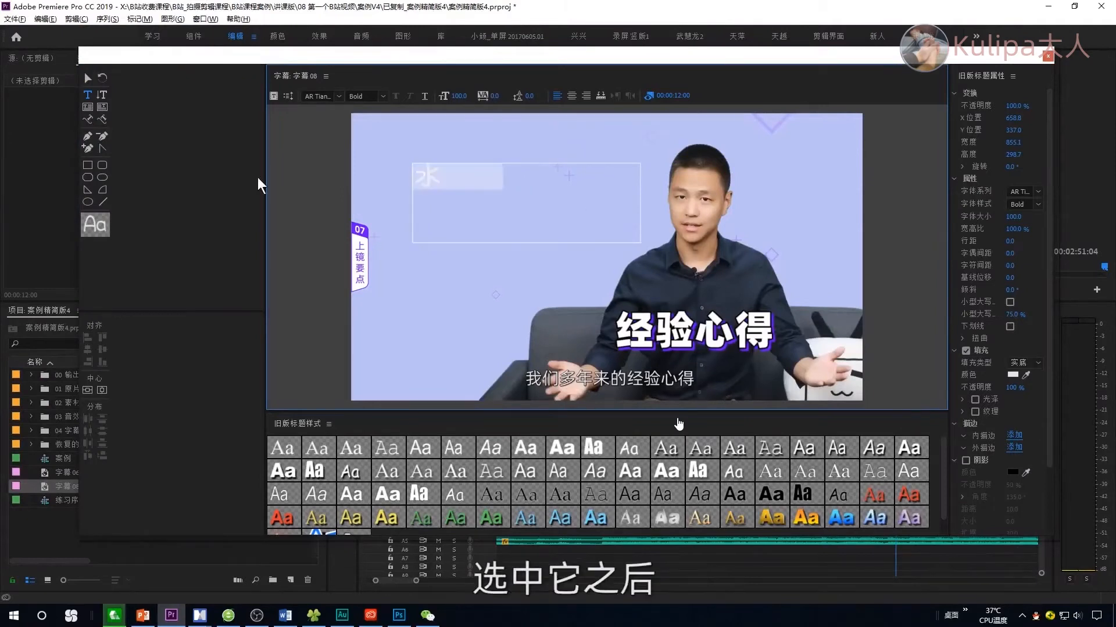
scroll(937, 472, "down", 1)
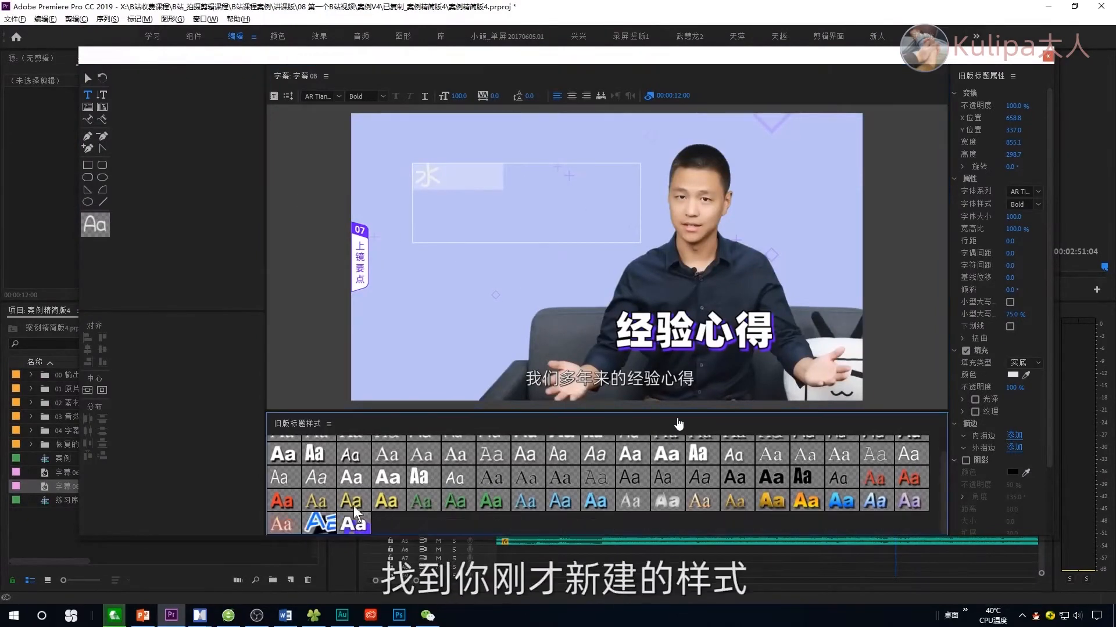
left_click(360, 523)
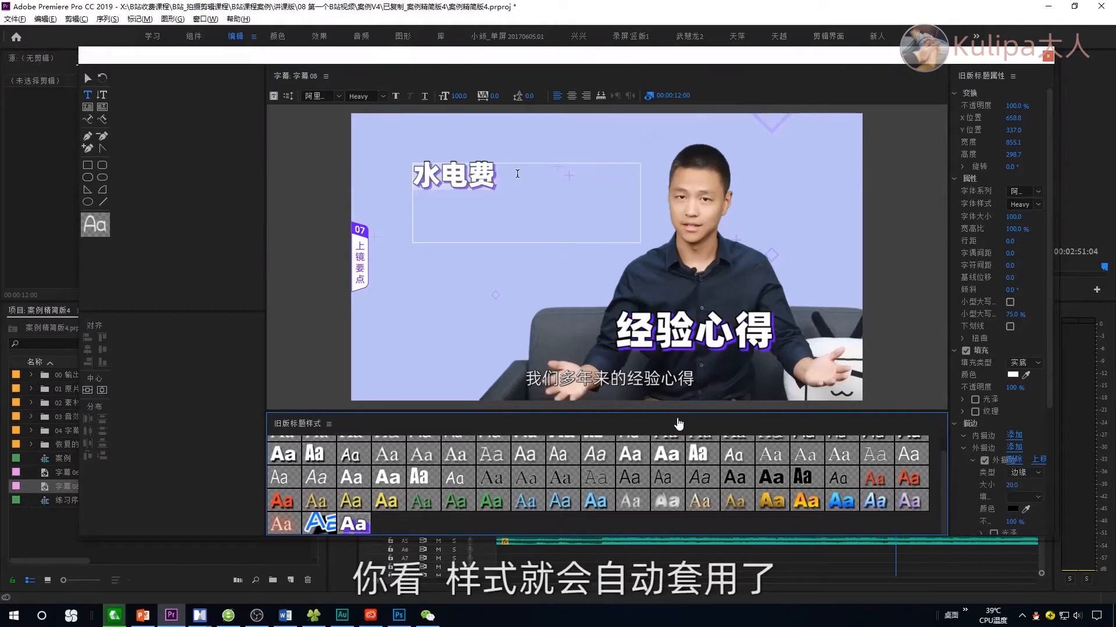
key("Escape")
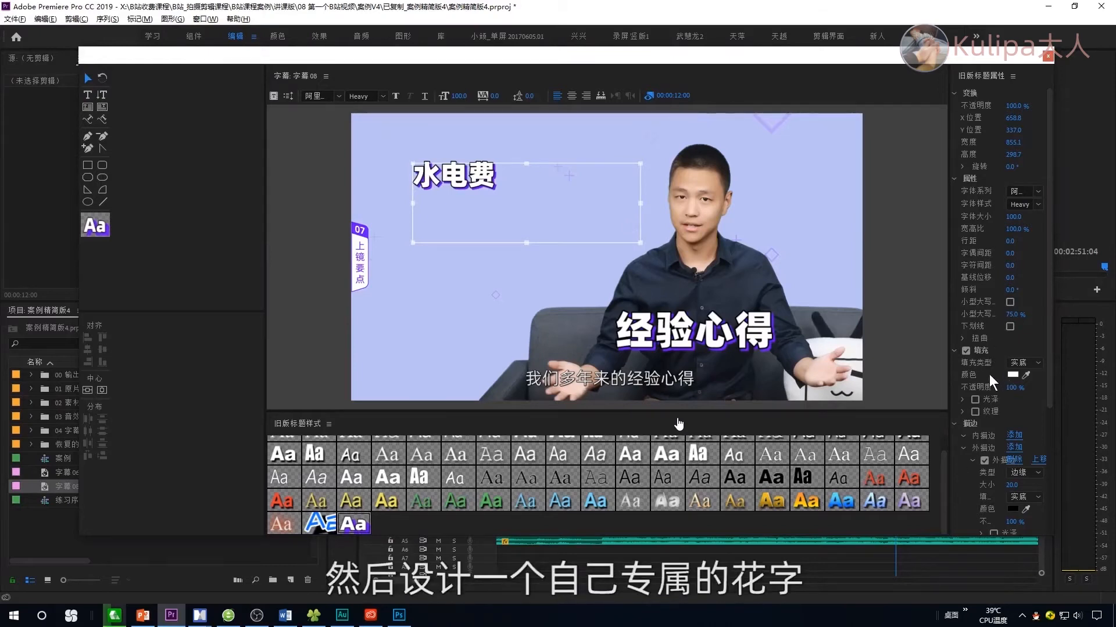
Step: Add a second text area below 水电费 and enter 一二三四 in it
left_click(88, 94)
left_click(410, 279)
type("一二三四")
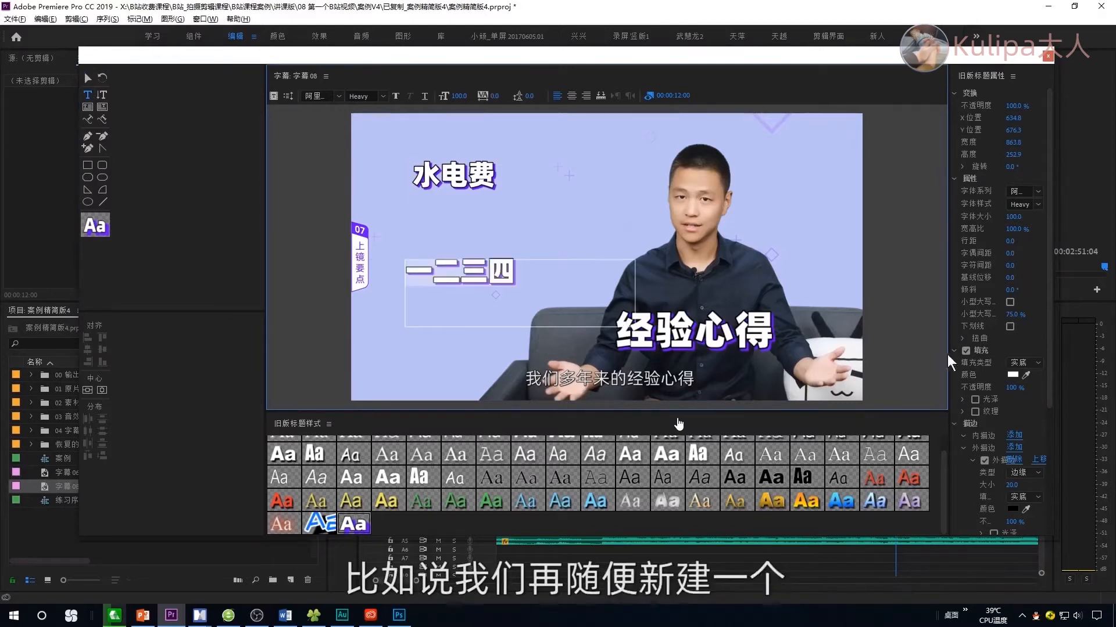
Step: Turn off the shadow of the 一二三四 text and set its outer stroke to white at size 40
left_click_drag(1051, 364, 1033, 479)
left_click(966, 394)
left_click(980, 345)
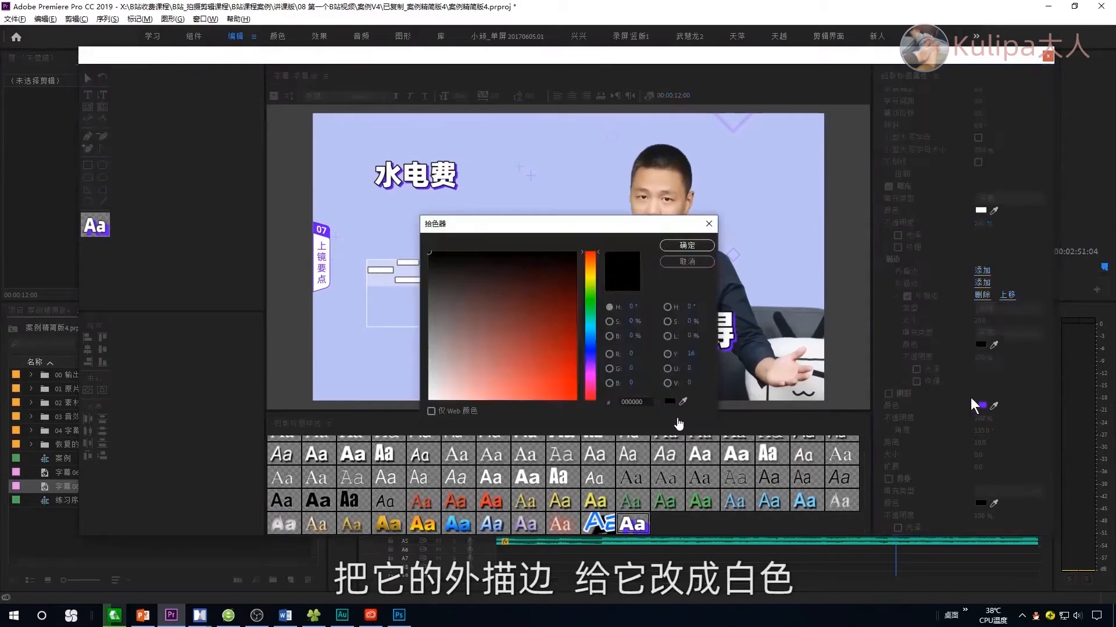
left_click(435, 244)
left_click(700, 250)
left_click(981, 320)
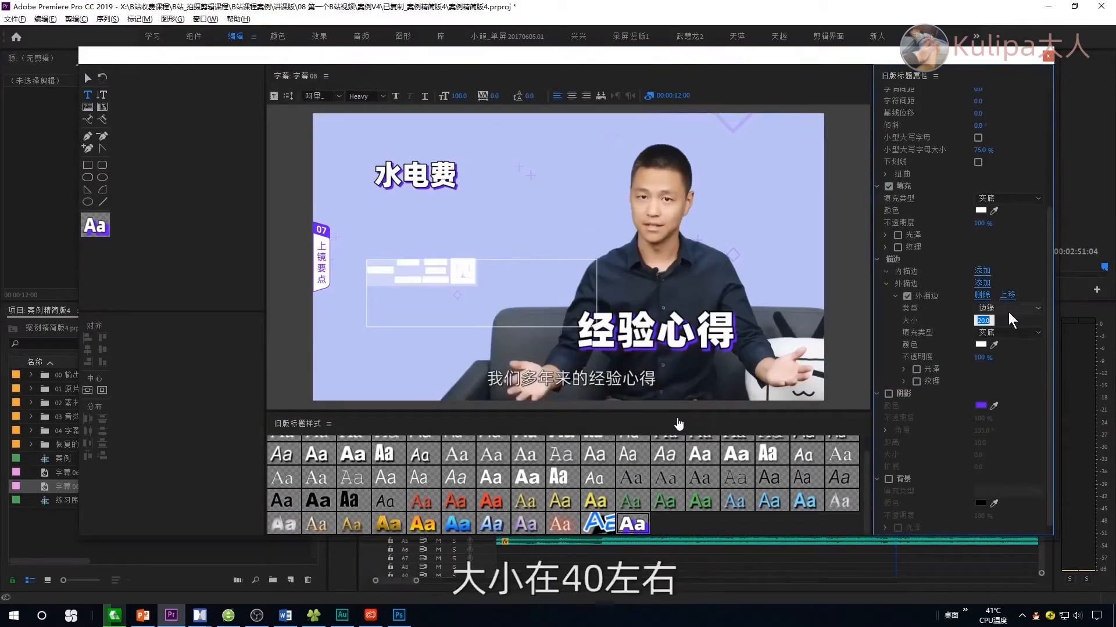
type("40")
key("Return")
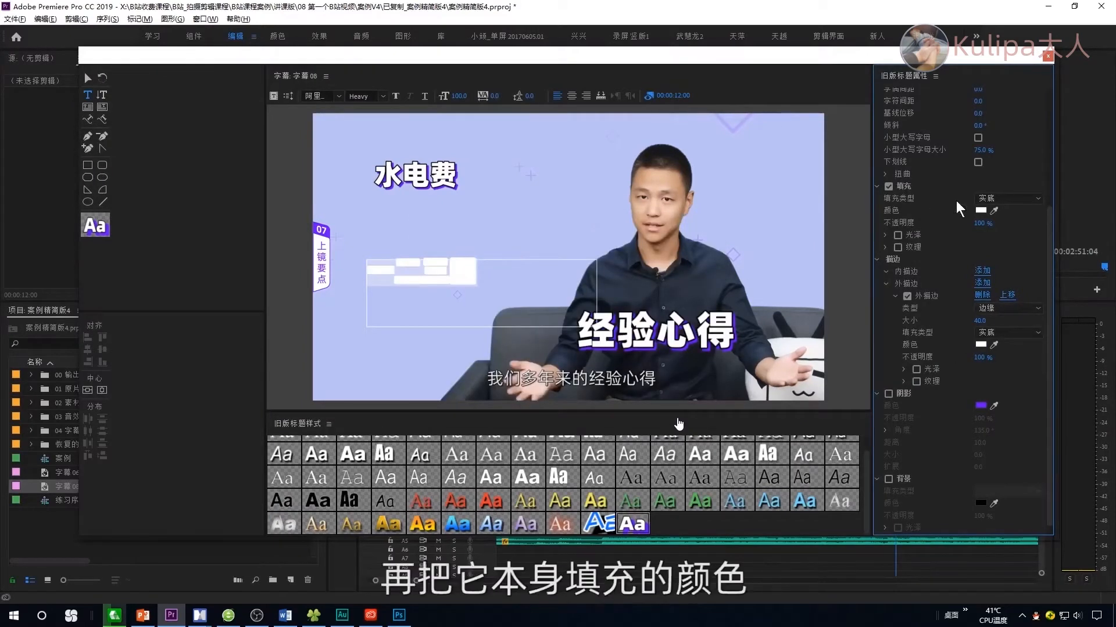
Step: Fill the 一二三四 text with the purple #6500FF sampled from the shadow of the 经验心得 text
left_click(980, 211)
left_click_drag(523, 218, 289, 224)
left_click(452, 401)
left_click(709, 343)
left_click(690, 340)
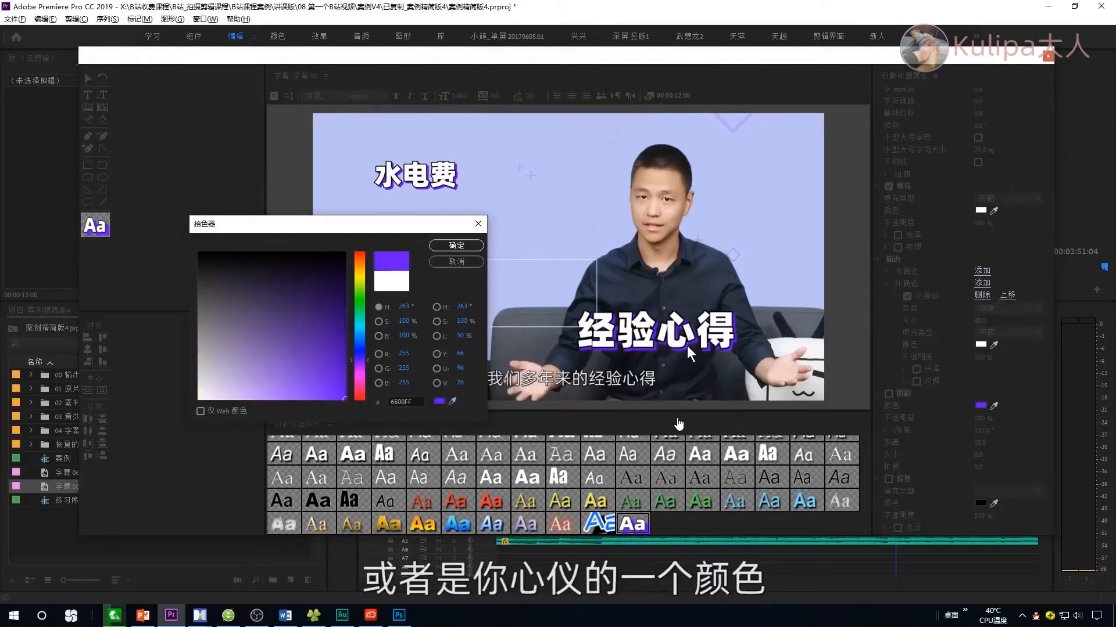
left_click(444, 245)
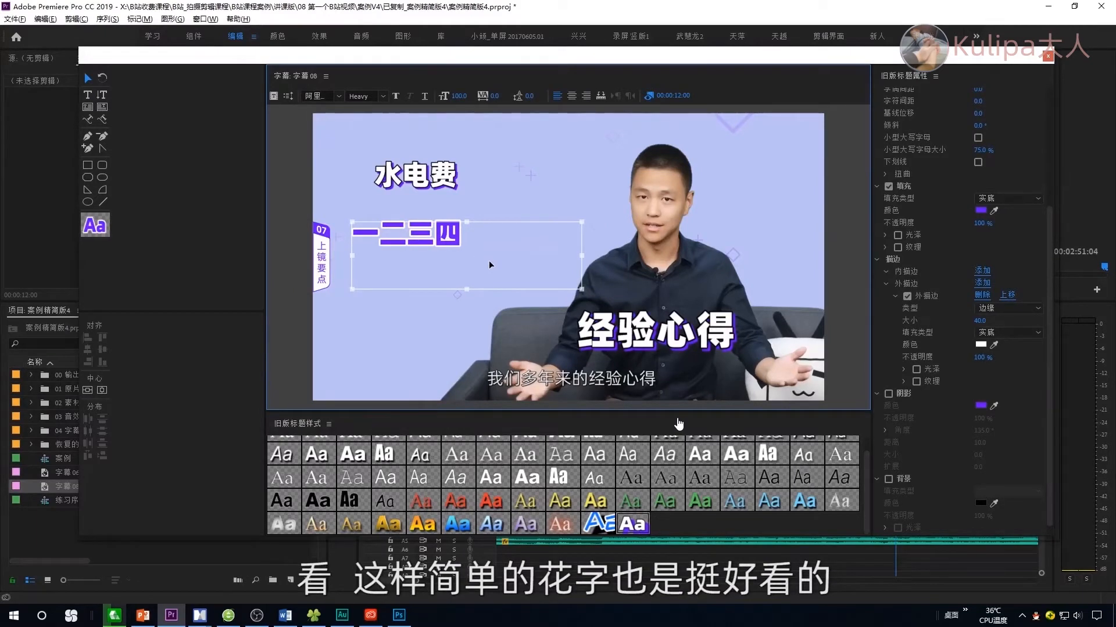
Step: Save the purple text with white outline as a new title style under the suggested name
left_click(330, 425)
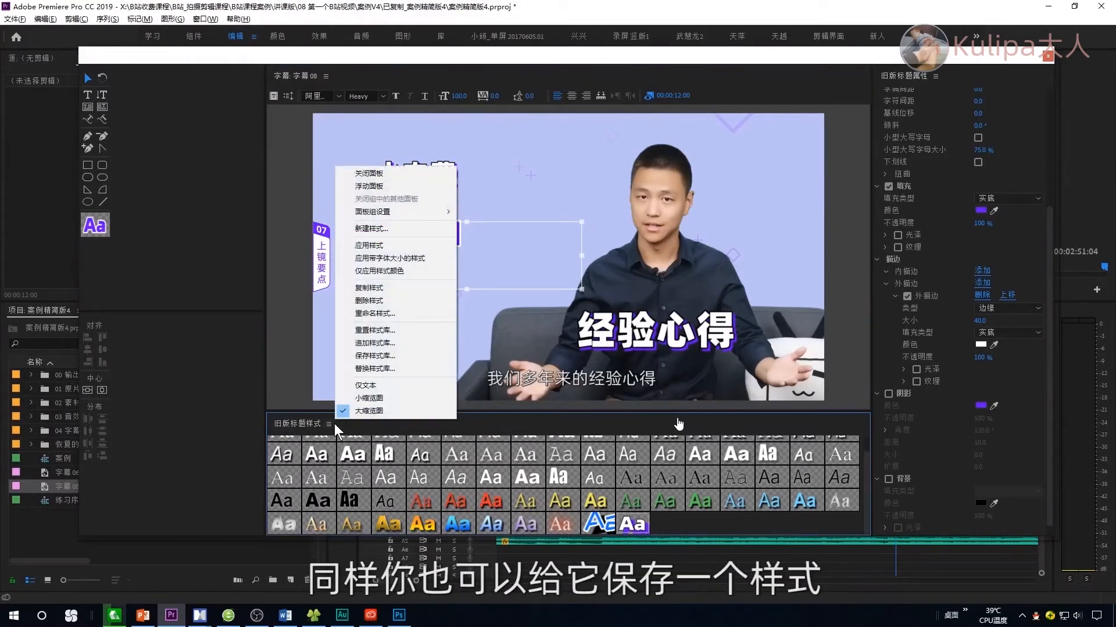
left_click(372, 228)
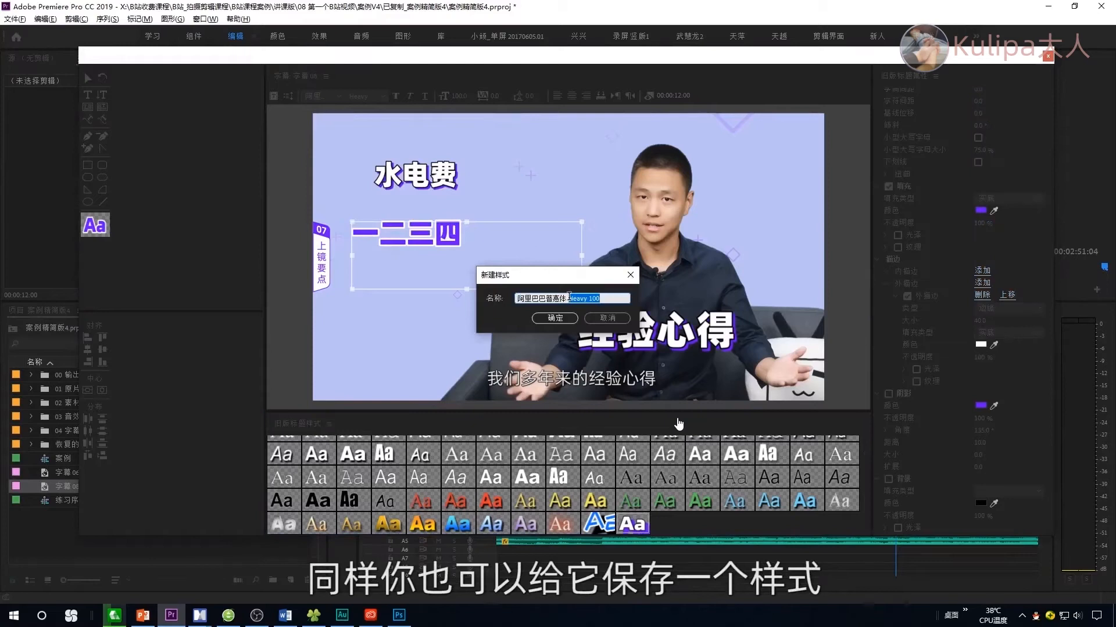
key("Return")
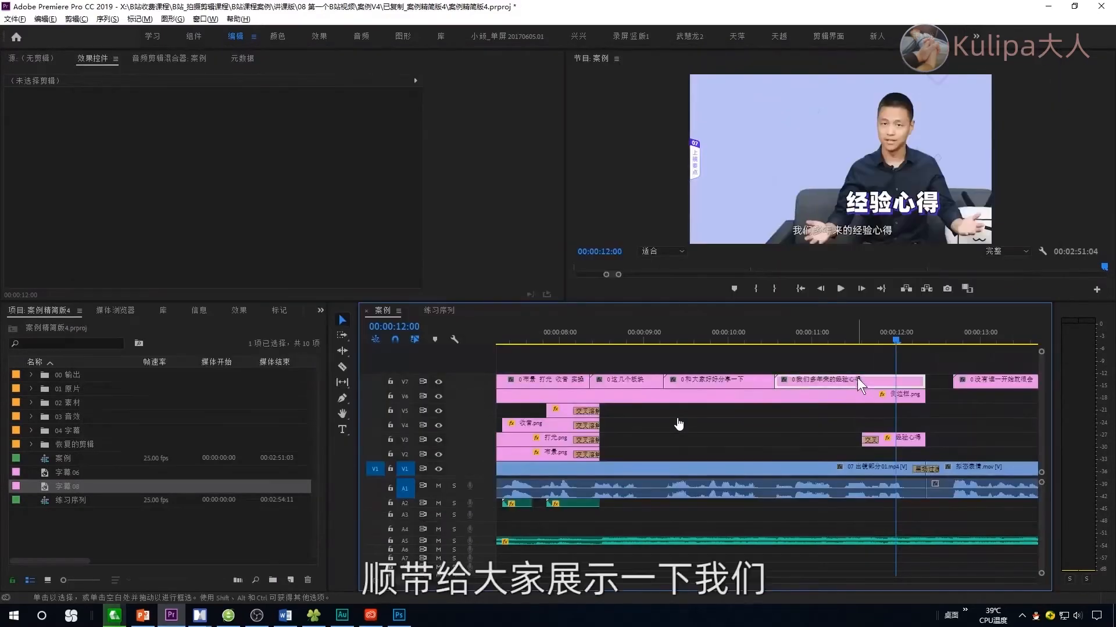
Step: Open the 我们多年来的经验心得 subtitle clip from the timeline and review its font, size, fill and stroke settings
left_click(856, 379)
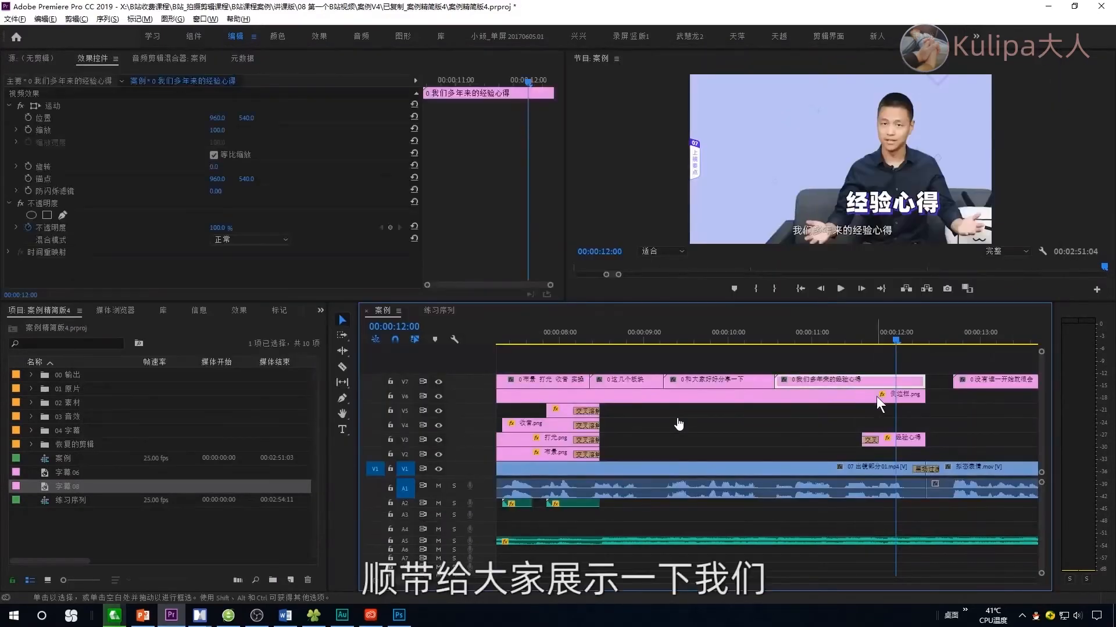
double_click(852, 378)
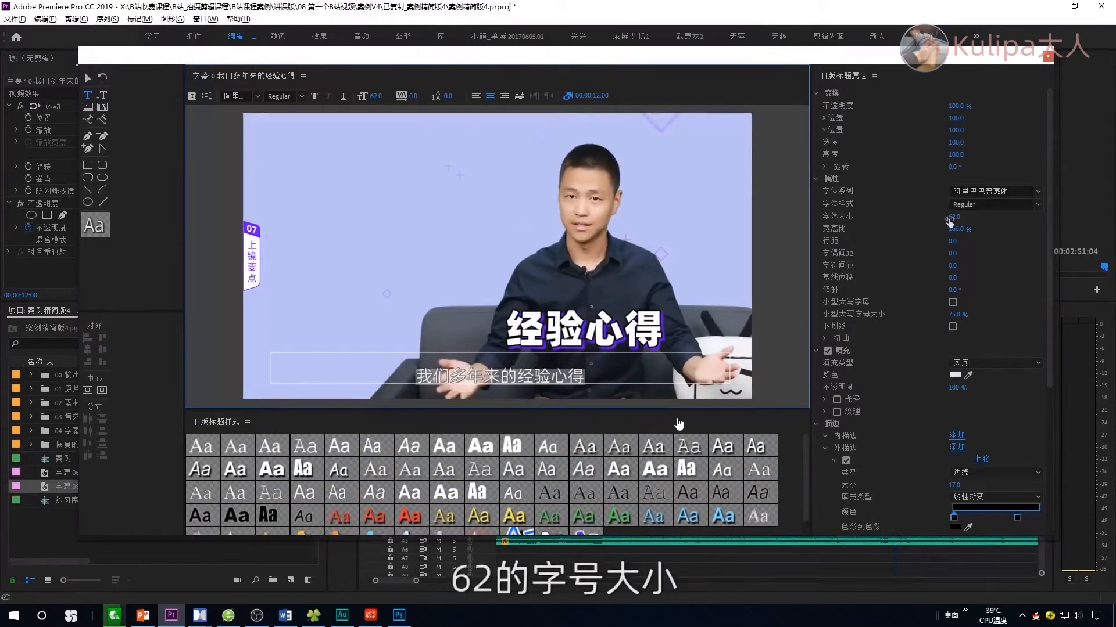
scroll(827, 131, "down", 4)
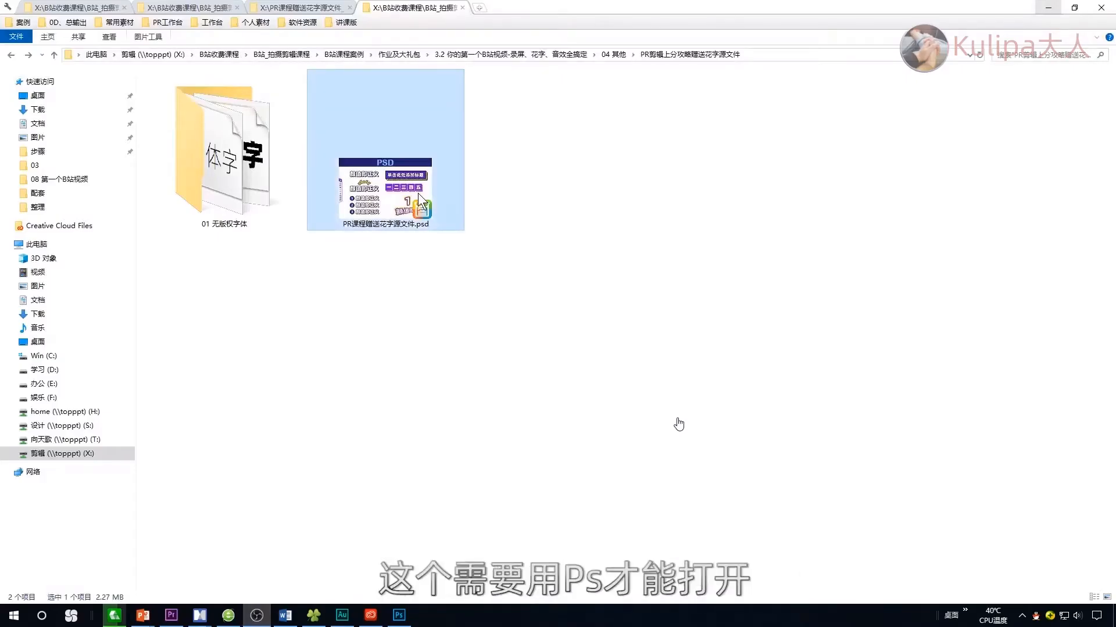
Step: In File Explorer, examine the font files in the 01 无版权字体 folder and return to the folder with the PSD
double_click(261, 173)
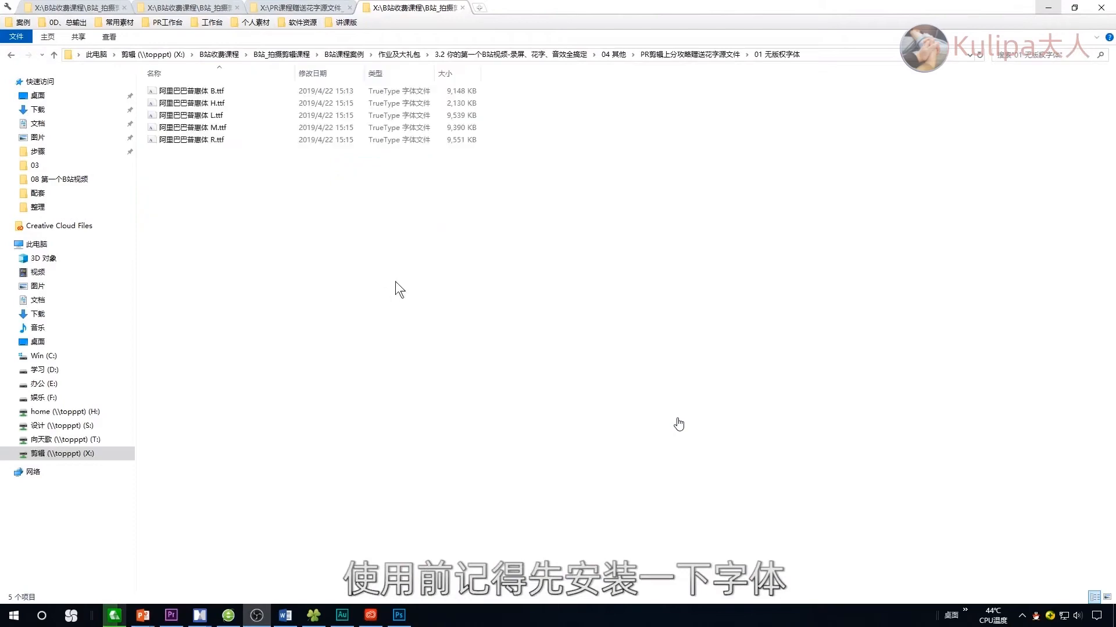
key("alt+Left")
key("Right")
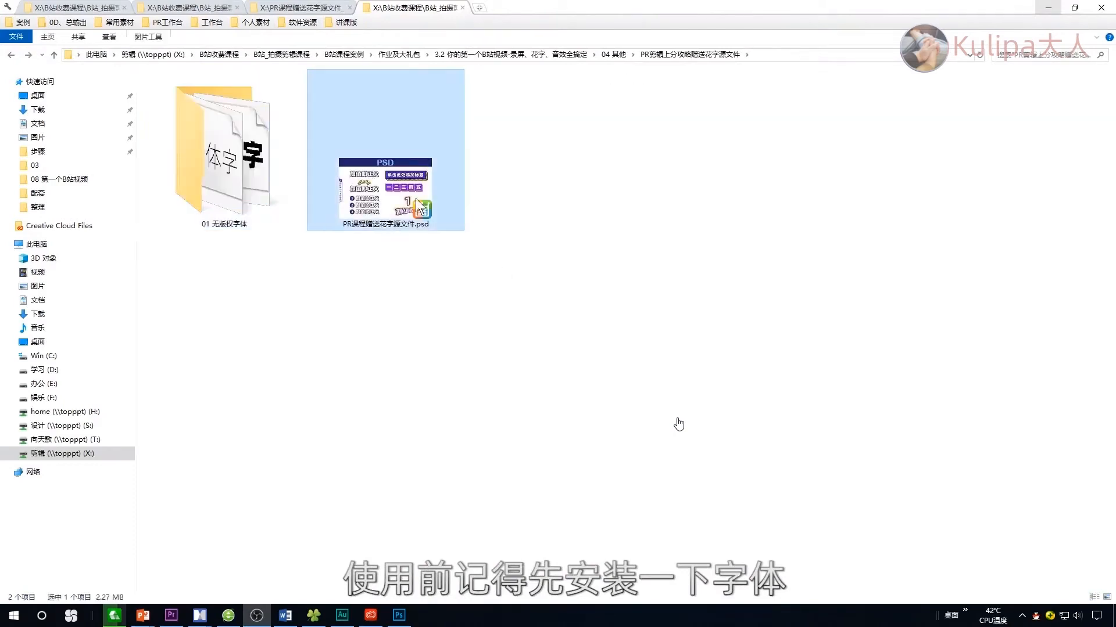
Step: Switch to Photoshop with the decorative text PSD and set the Move tool's auto-select target to 图层
left_click(401, 611)
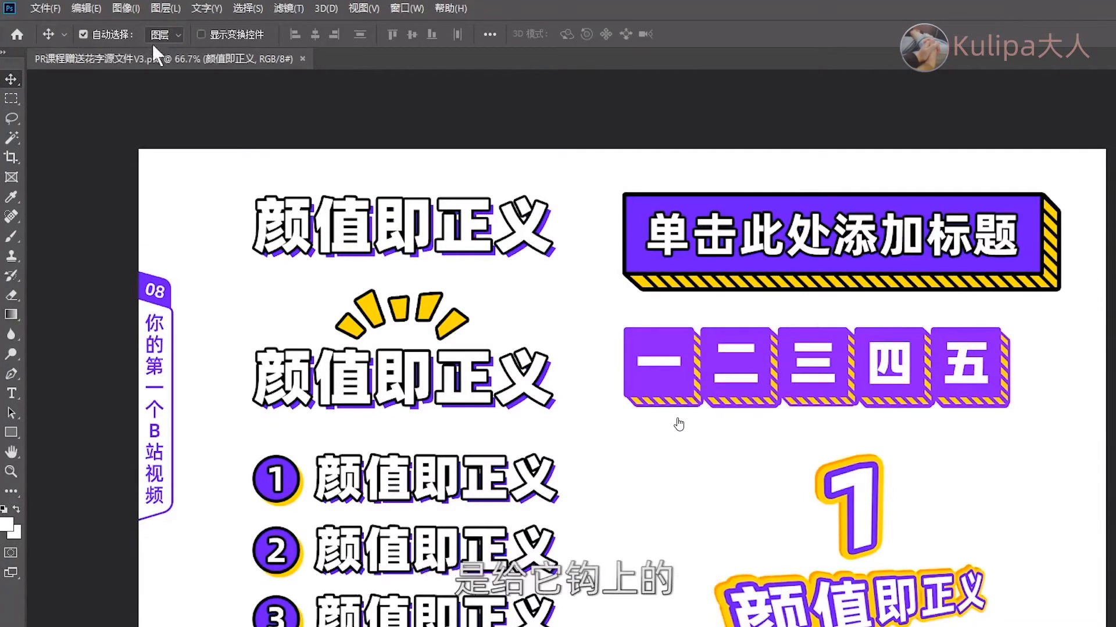
left_click(167, 35)
left_click(165, 61)
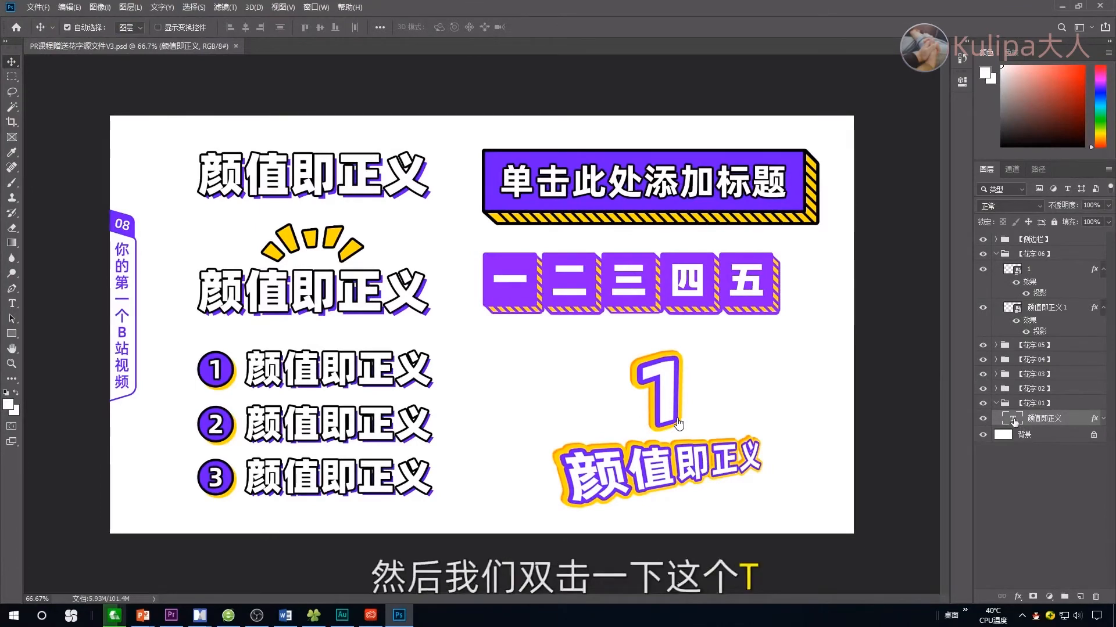
Step: Replace the text of the 颜值即正义 layer in the 【花字01】 group with 上分攻略
double_click(1012, 418)
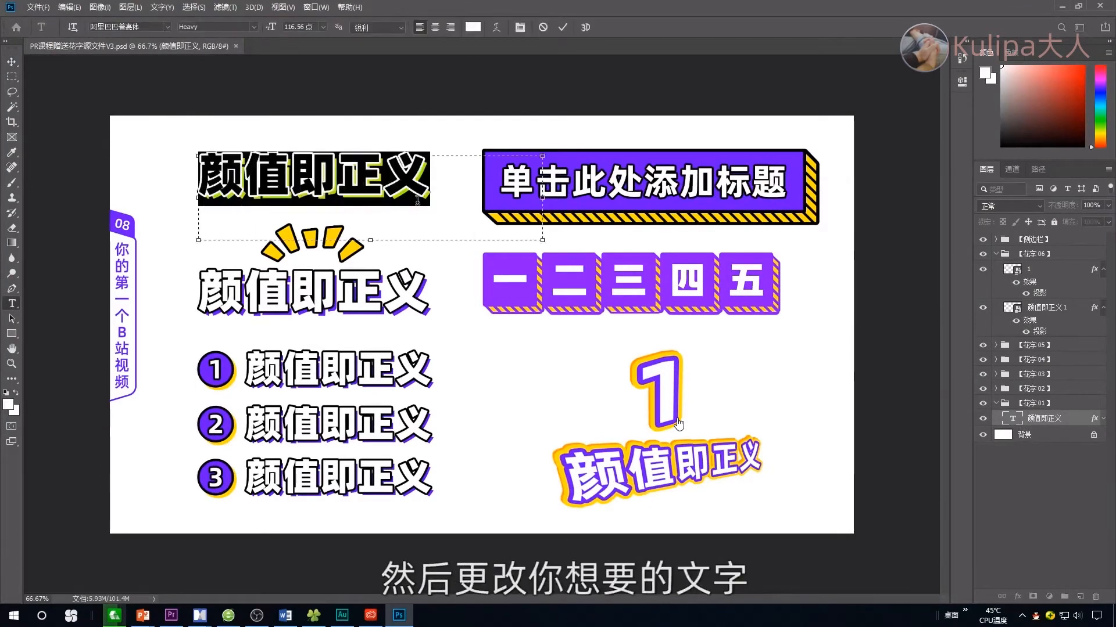
type("上分攻略")
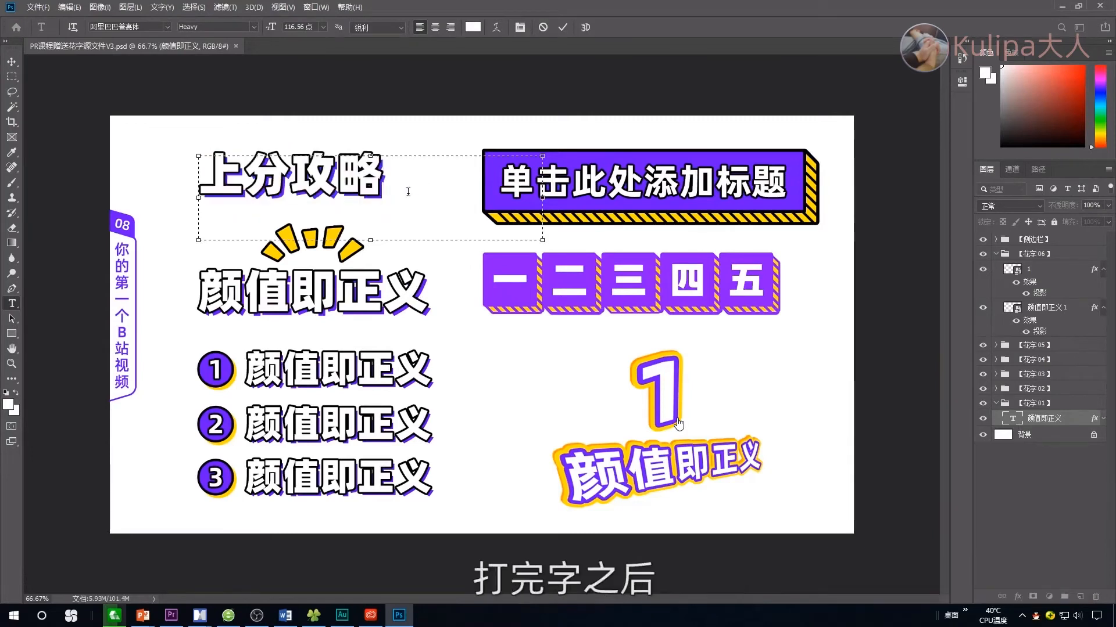
left_click(561, 28)
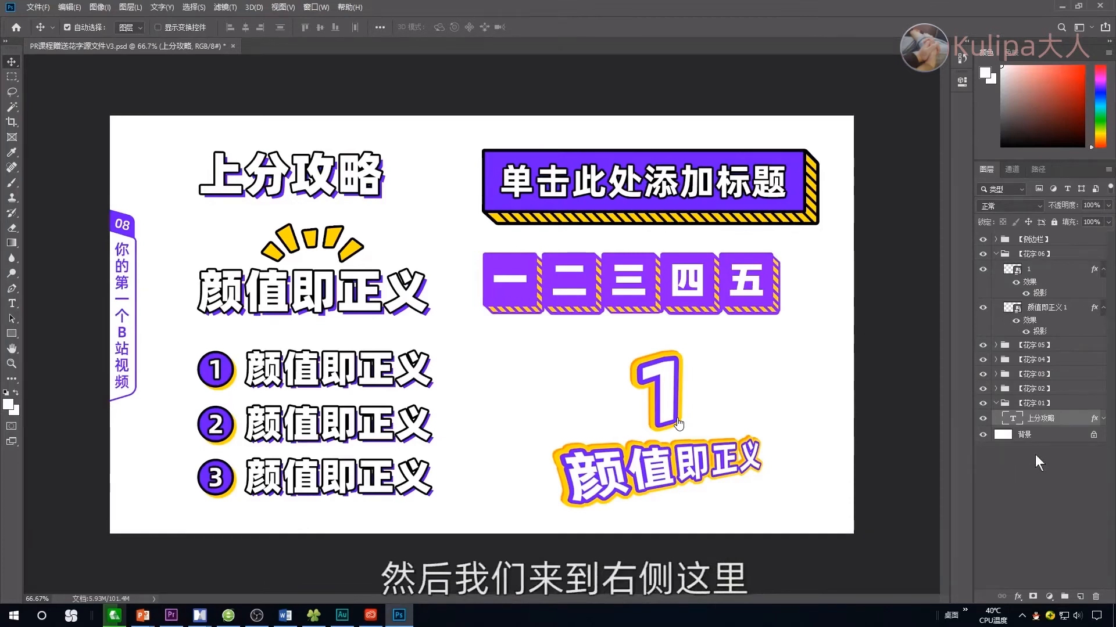
Step: Toggle the visibility of the 【花字01】 group off and on to check which artwork it contains
left_click(982, 403)
left_click(982, 403)
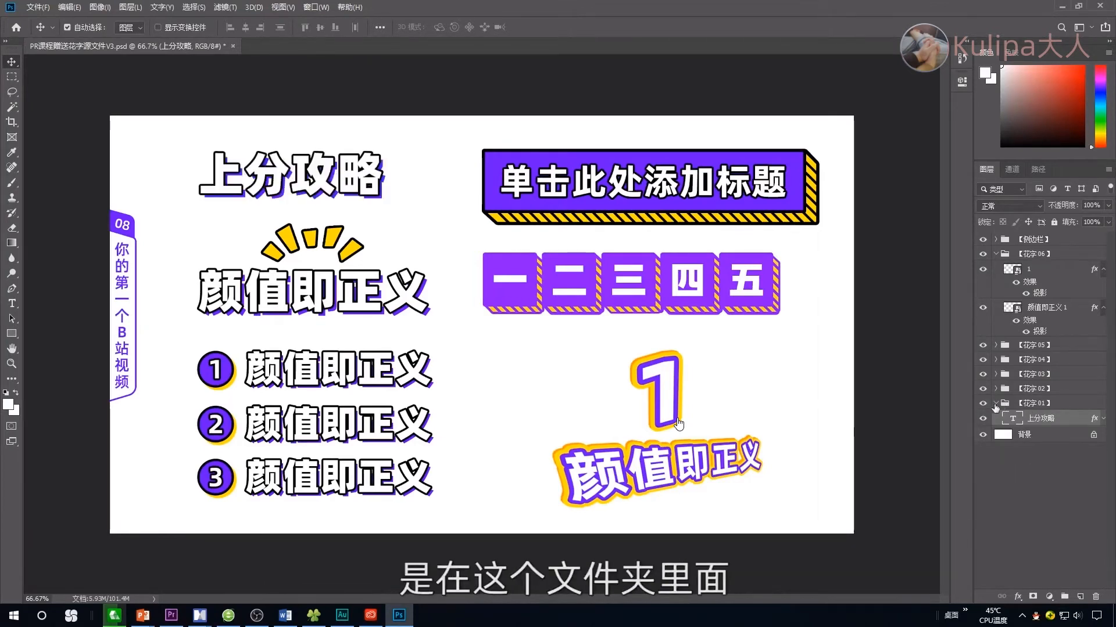
left_click(995, 405)
left_click(981, 403)
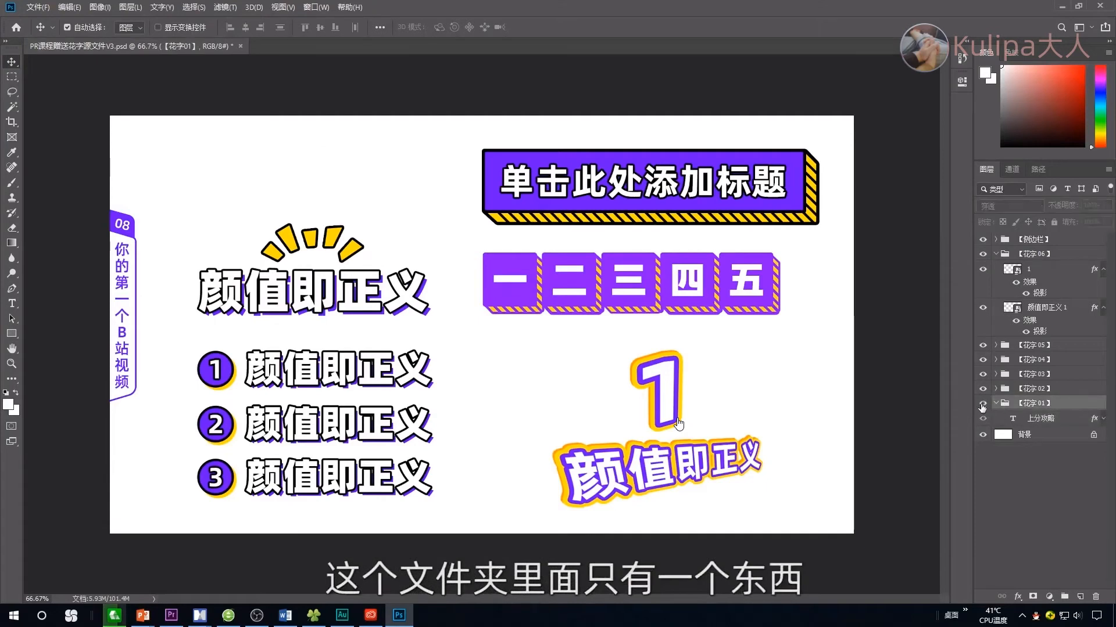
left_click(982, 404)
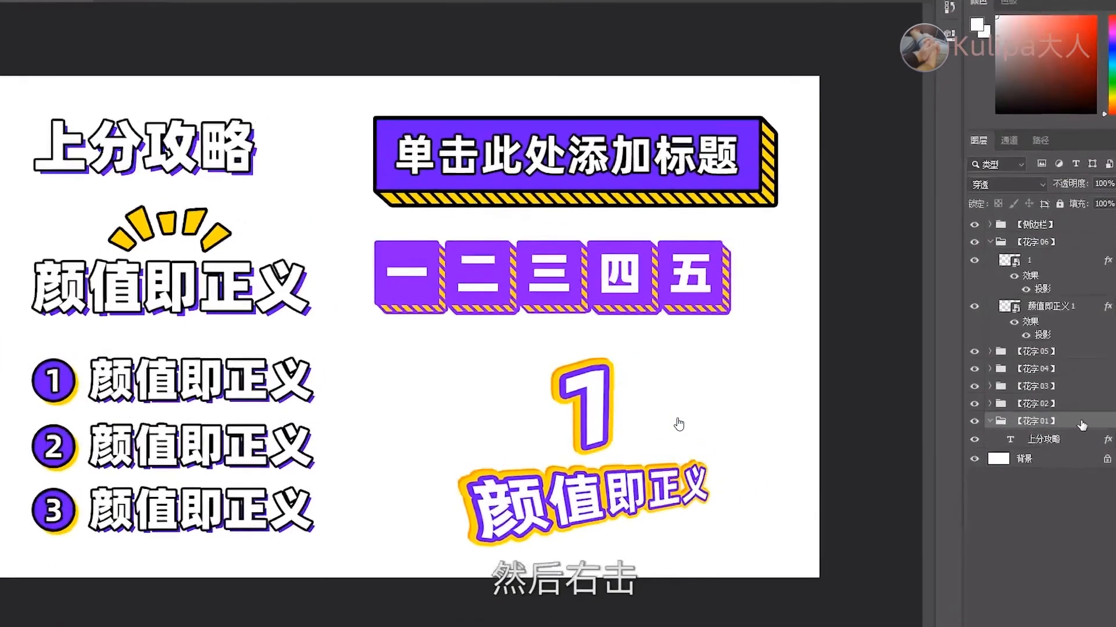
Step: Quick-export the 【花字01】 group as 【花字01】.png into the PSD's folder and switch to File Explorer to view the file
right_click(1071, 404)
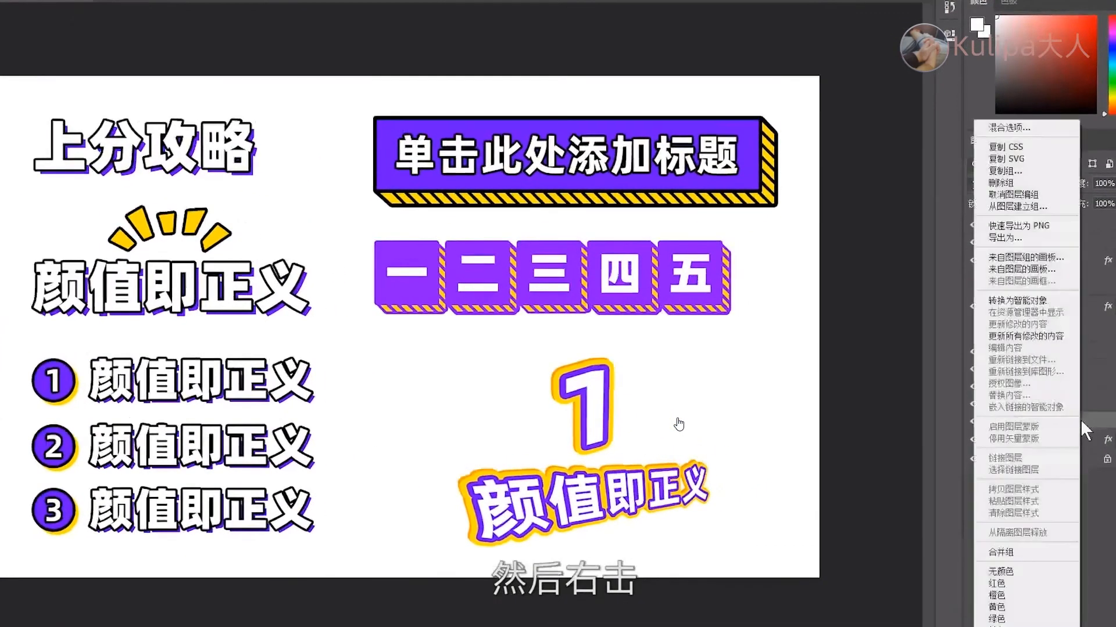
left_click(1050, 227)
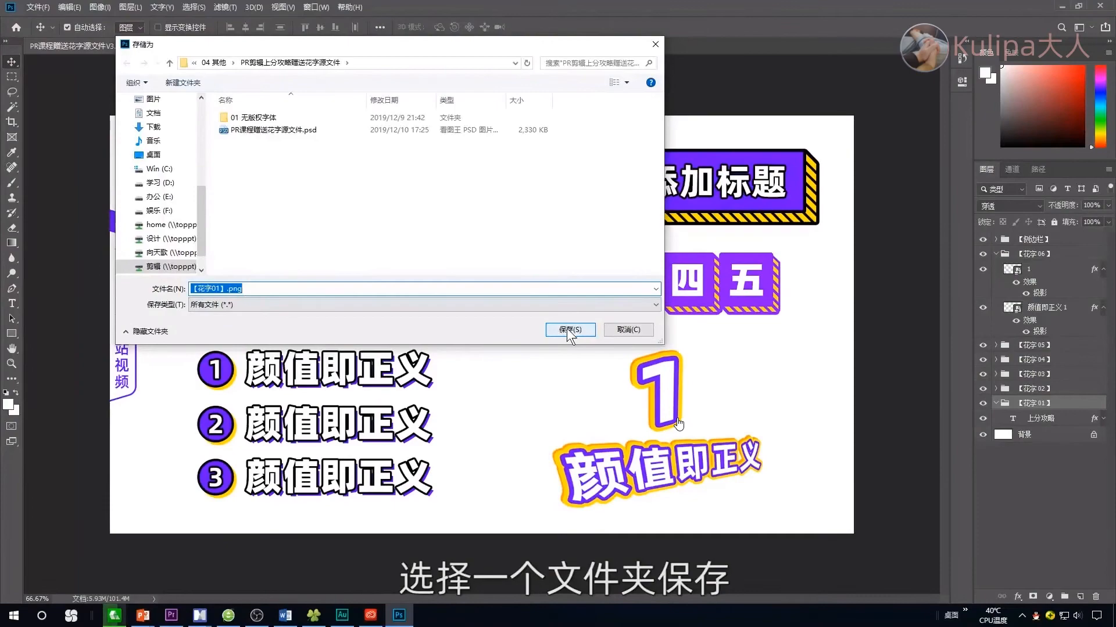
left_click(568, 330)
left_click(314, 615)
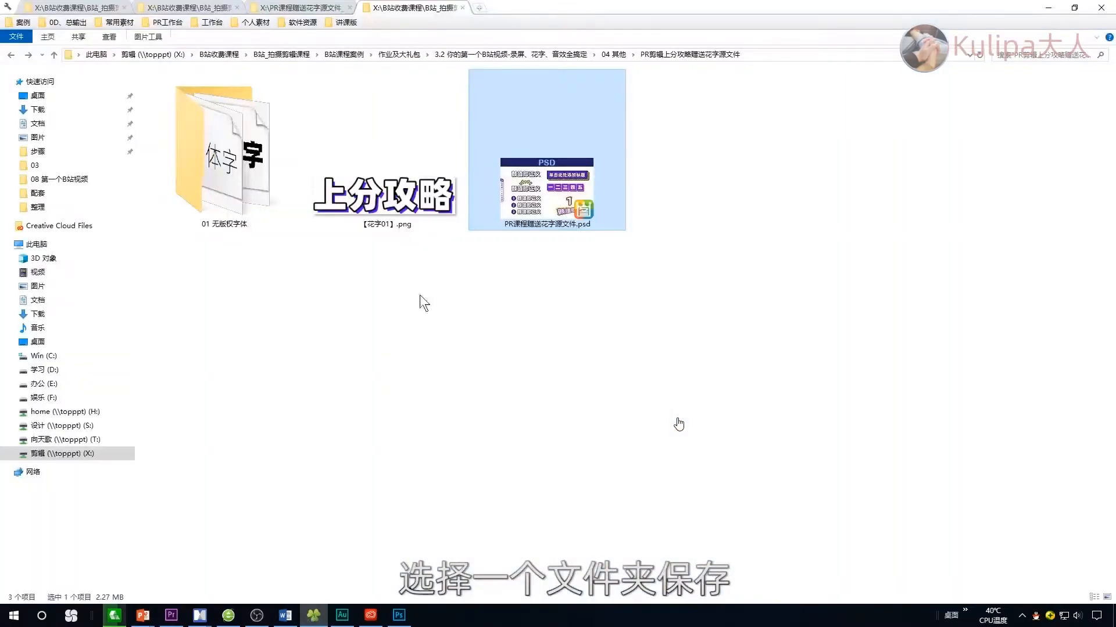
left_click_drag(430, 214, 732, 437)
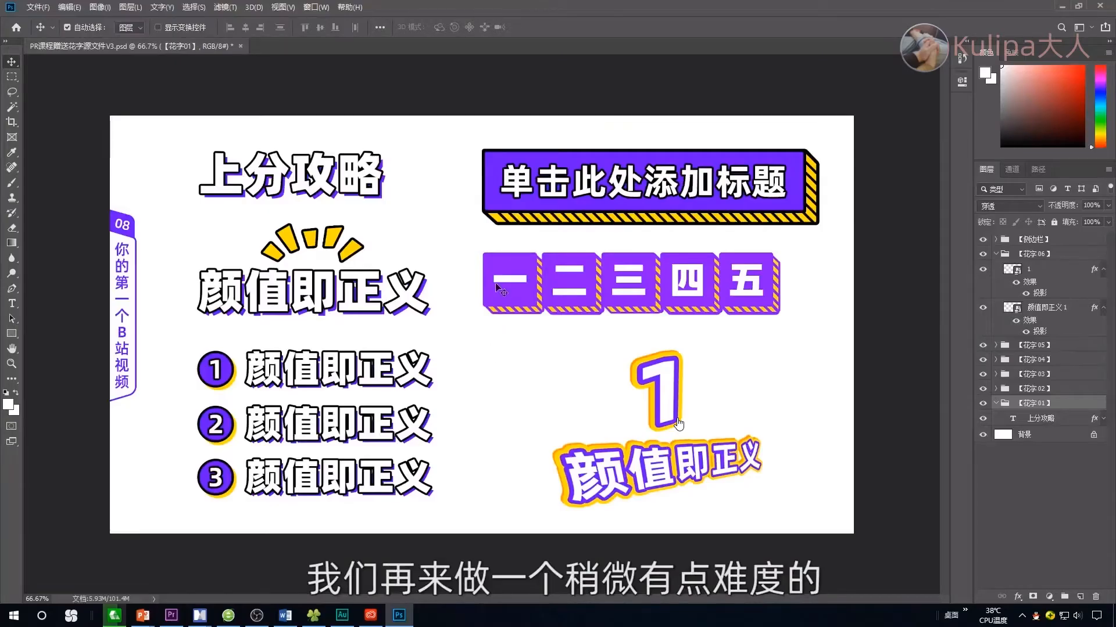
Step: Replace the character 一 on the first purple tile with 实
left_click(499, 288)
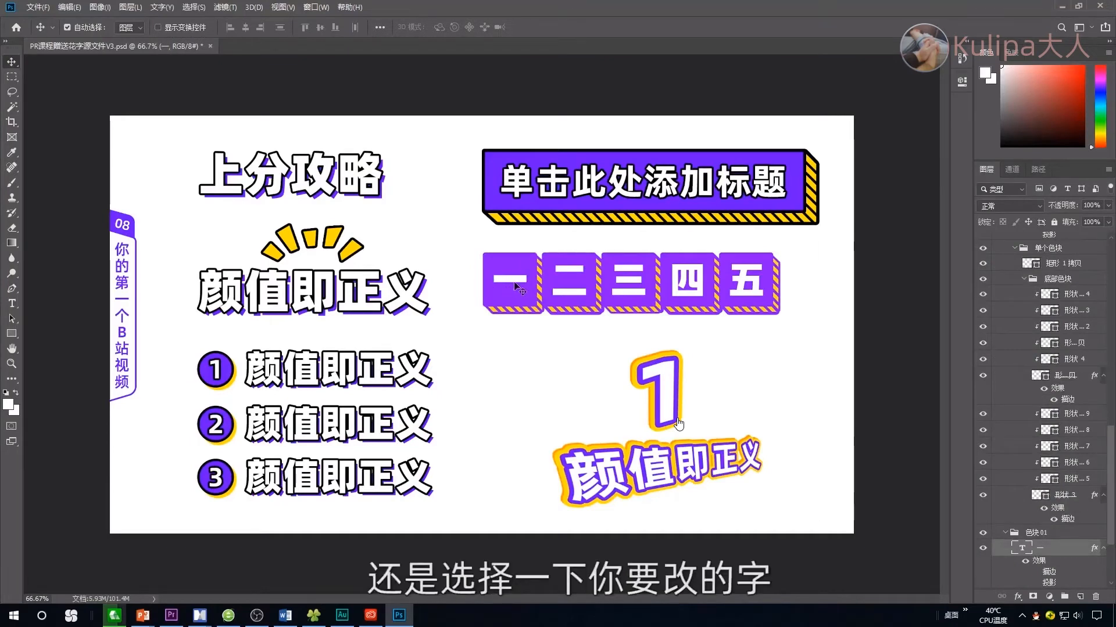
scroll(1021, 499, "down", 5)
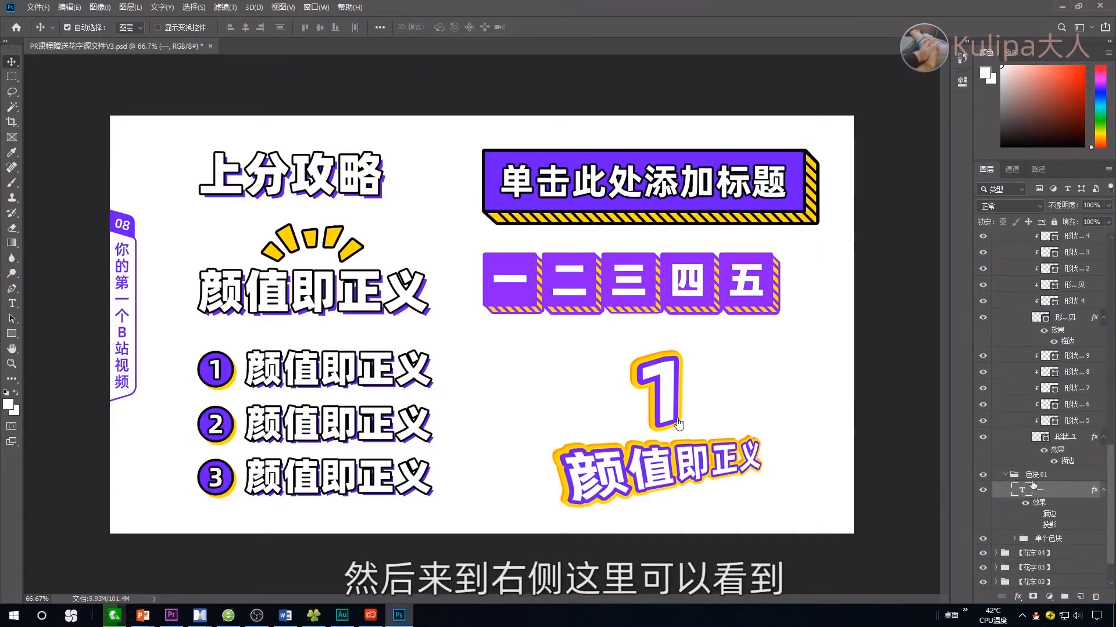
double_click(1021, 475)
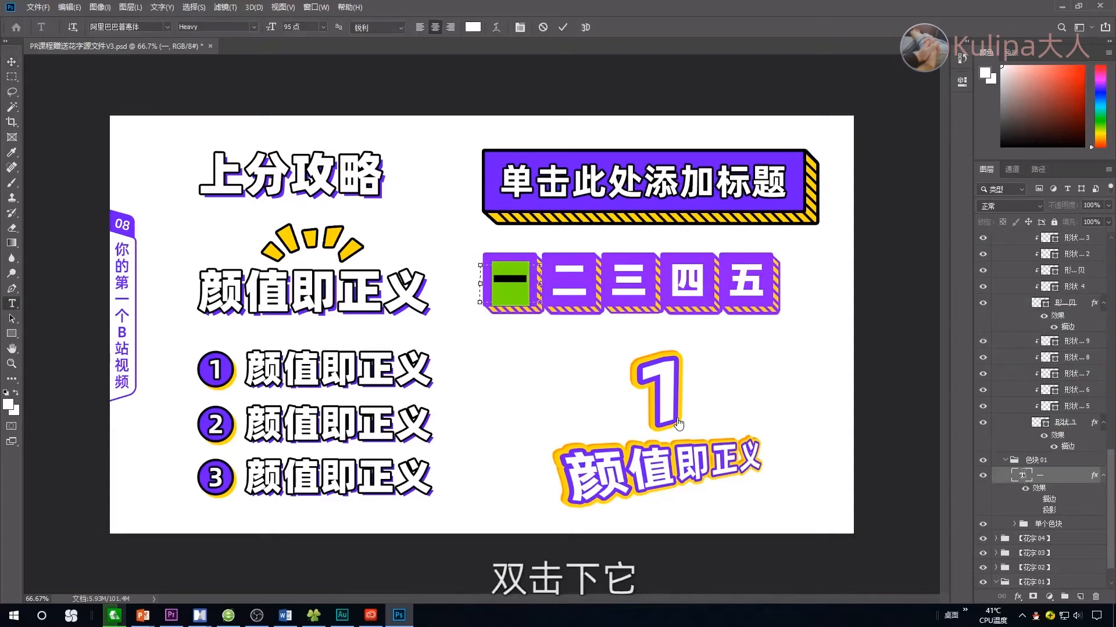
type("实")
key("ctrl+Return")
key("v")
Step: Replace the character 二 on the second purple tile with 操
left_click(571, 273)
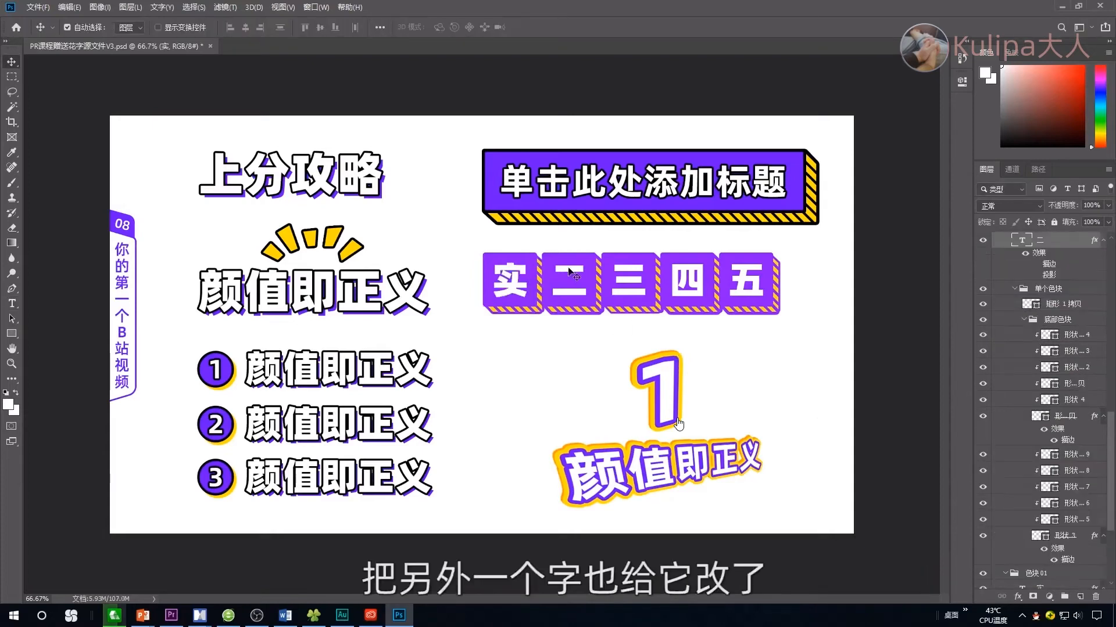
double_click(1025, 241)
type("操")
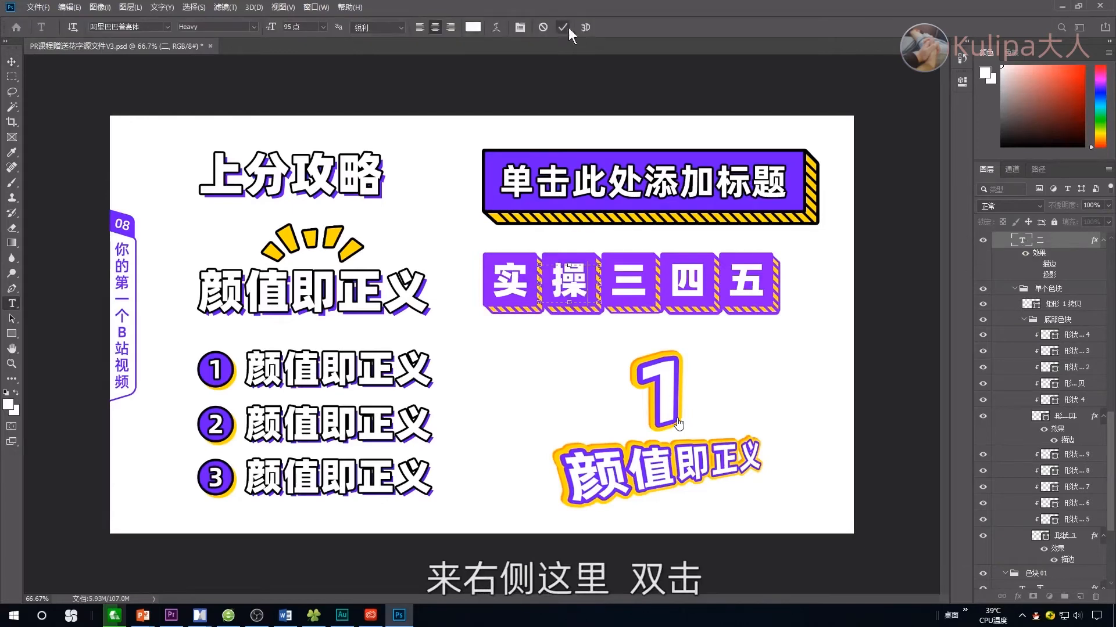
left_click(568, 27)
key("v")
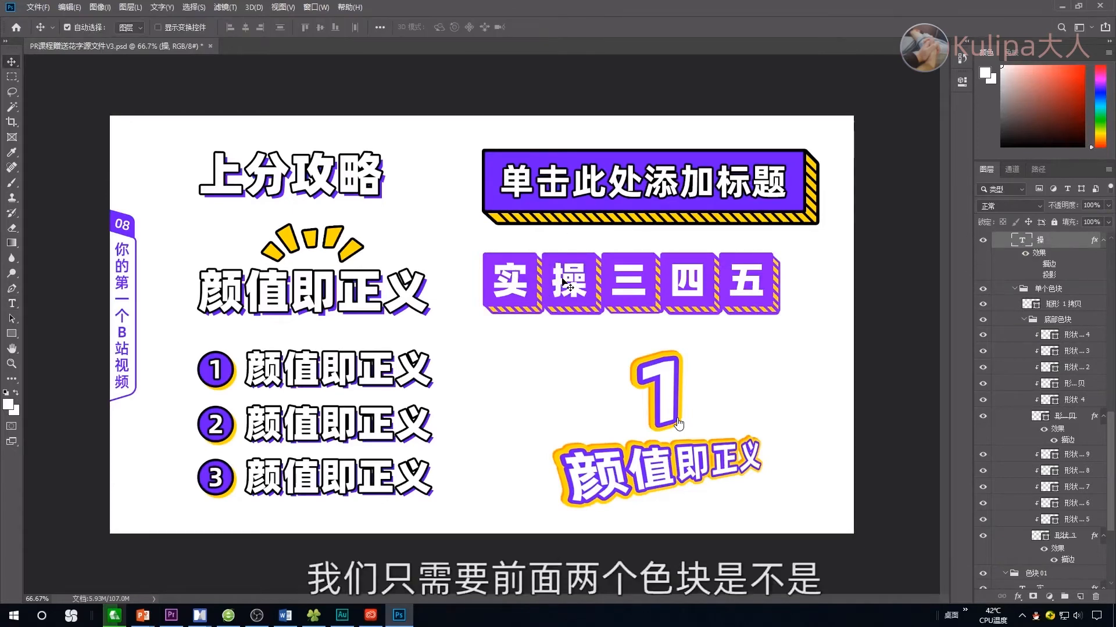
Step: Hide and reshow the 色块 02 and 色块 01 groups to check which tile each one contains
scroll(1026, 290, "up", 3)
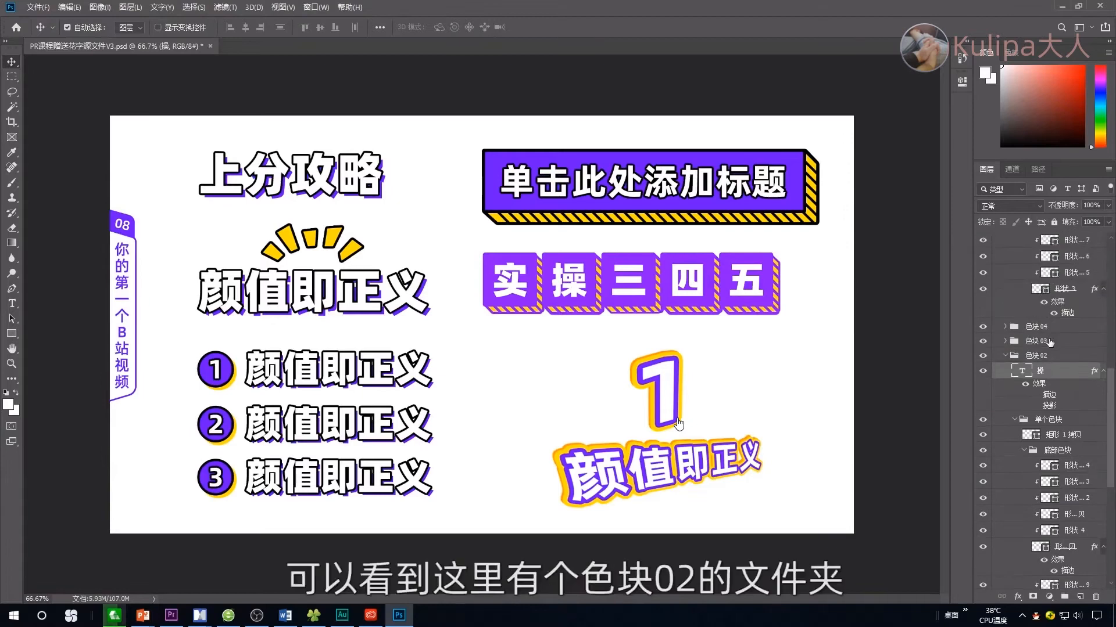
left_click(1040, 313)
left_click(983, 313)
left_click(983, 313)
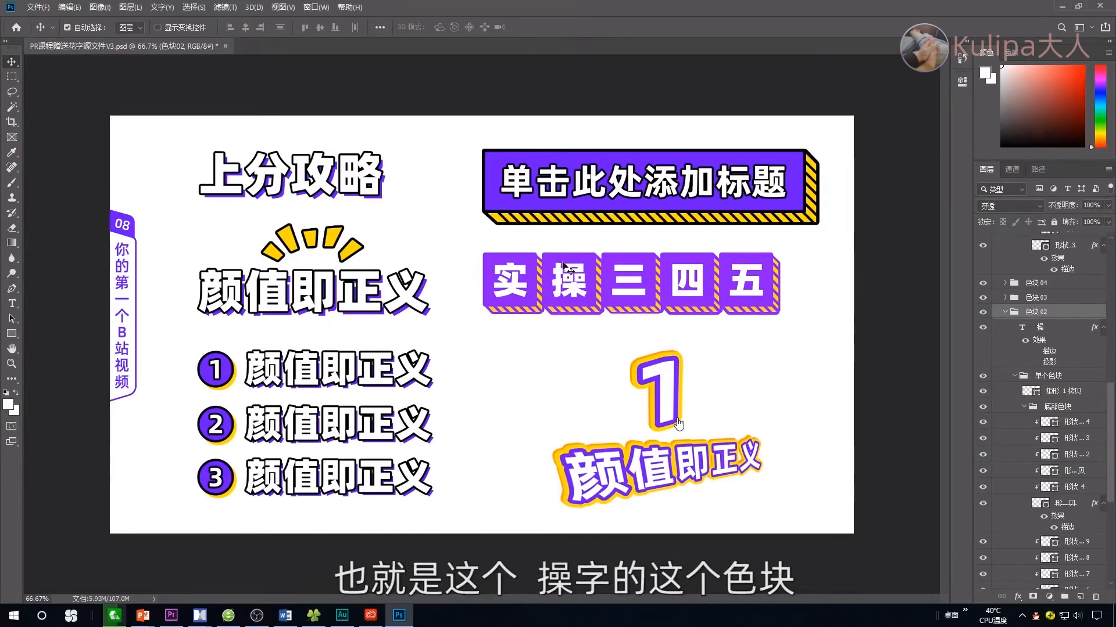
left_click(510, 281)
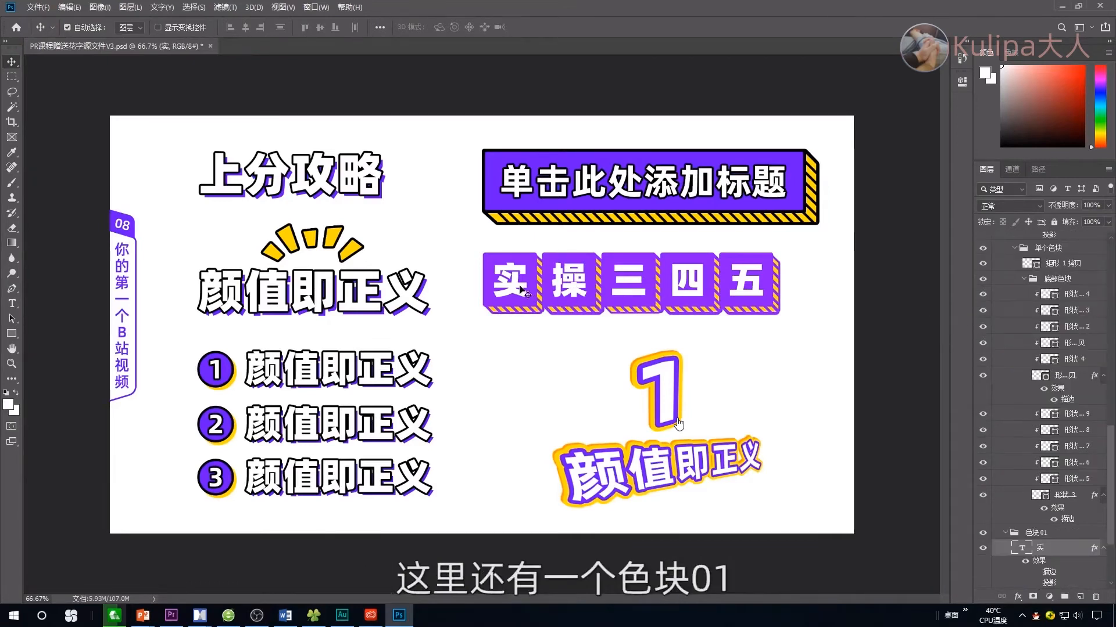
left_click(982, 533)
left_click(983, 533)
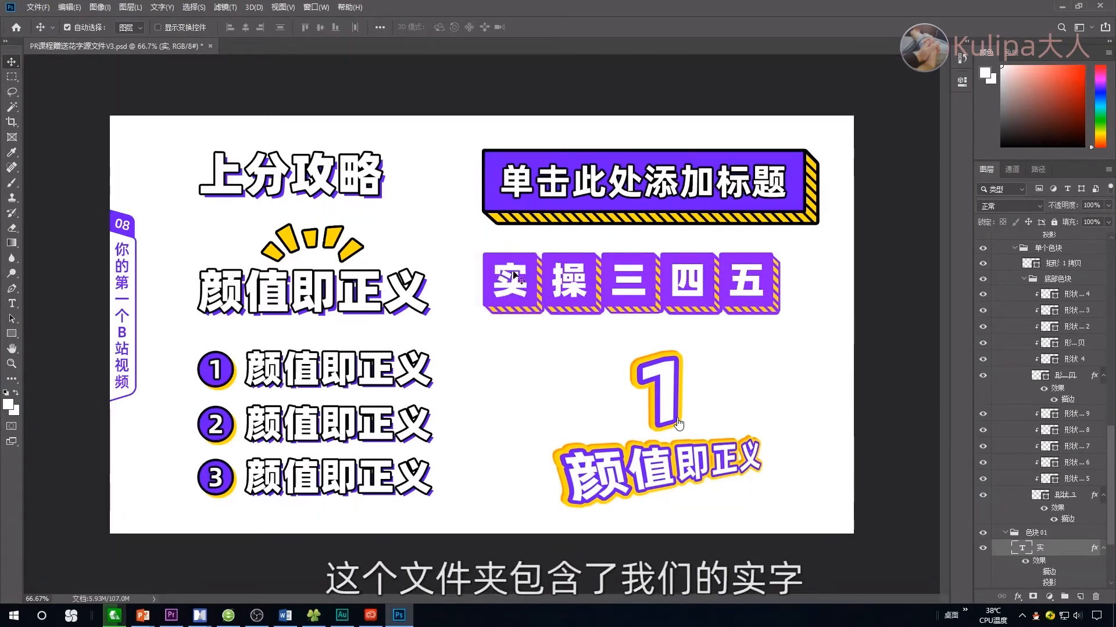
left_click(1037, 533)
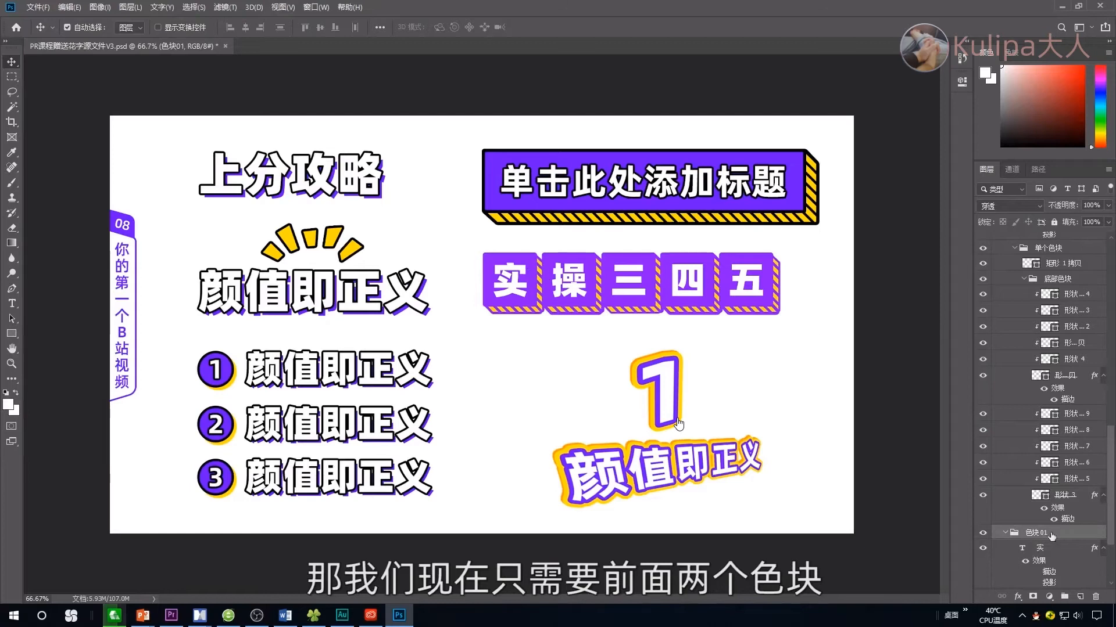
Step: Collapse the 色块 02 and 色块 01 groups in the layer list
scroll(1045, 406, "up", 4)
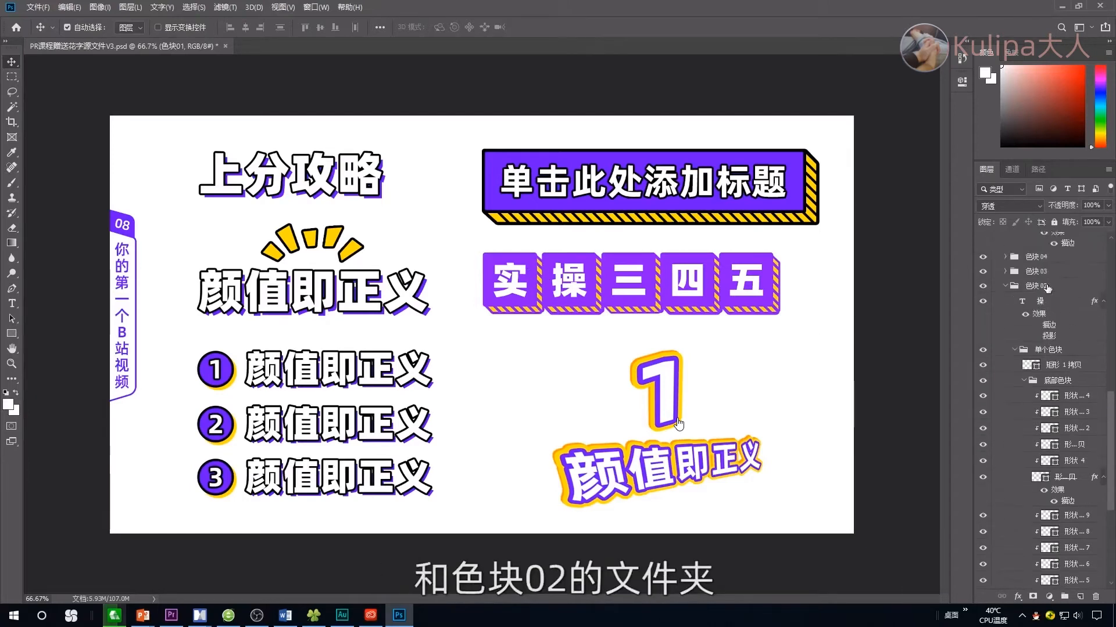
left_click(1038, 366)
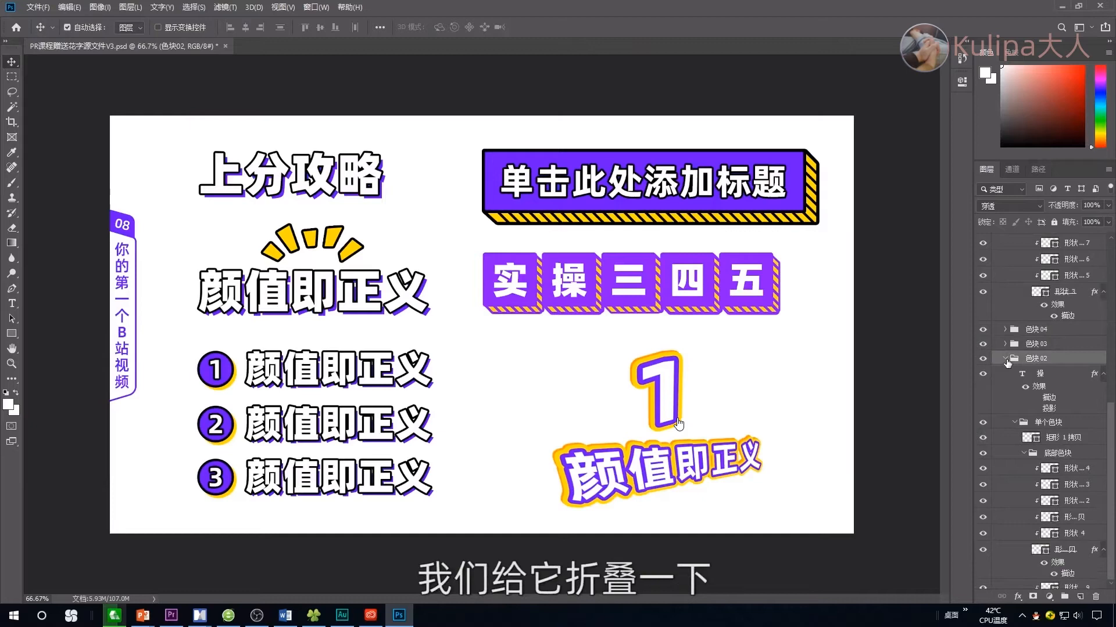
left_click(1005, 359)
left_click(1006, 427)
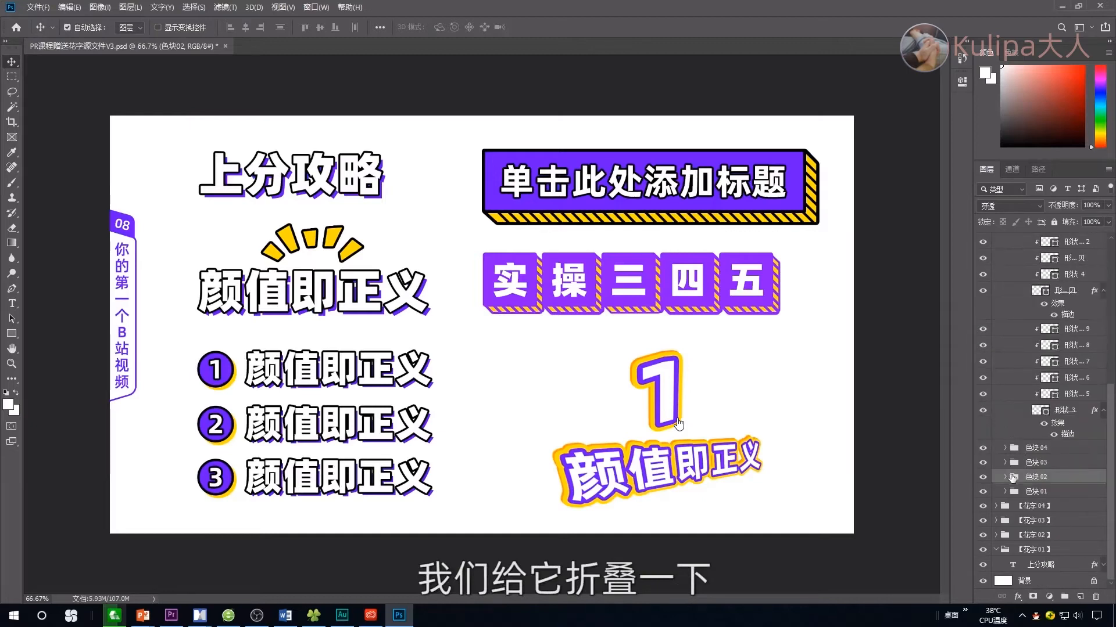
Step: Hide and reshow 色块 02 and 色块 01 in turn, and combine both into one new group
left_click(983, 477)
left_click(982, 477)
left_click(983, 491)
left_click(983, 491)
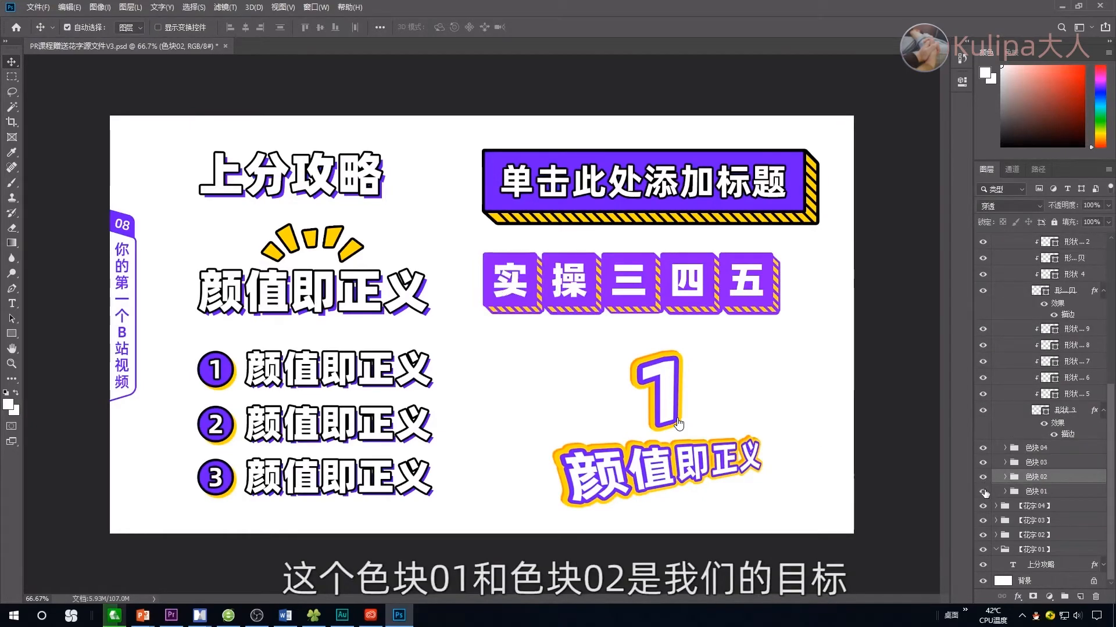
left_click(1052, 493, "shift")
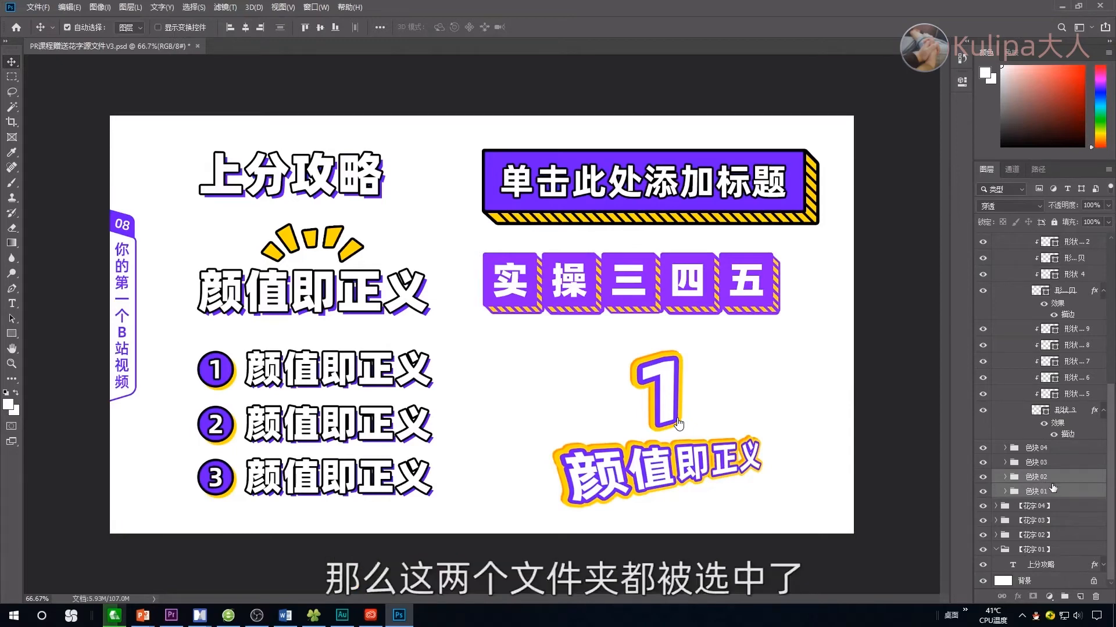
key("ctrl")
key("ctrl+g")
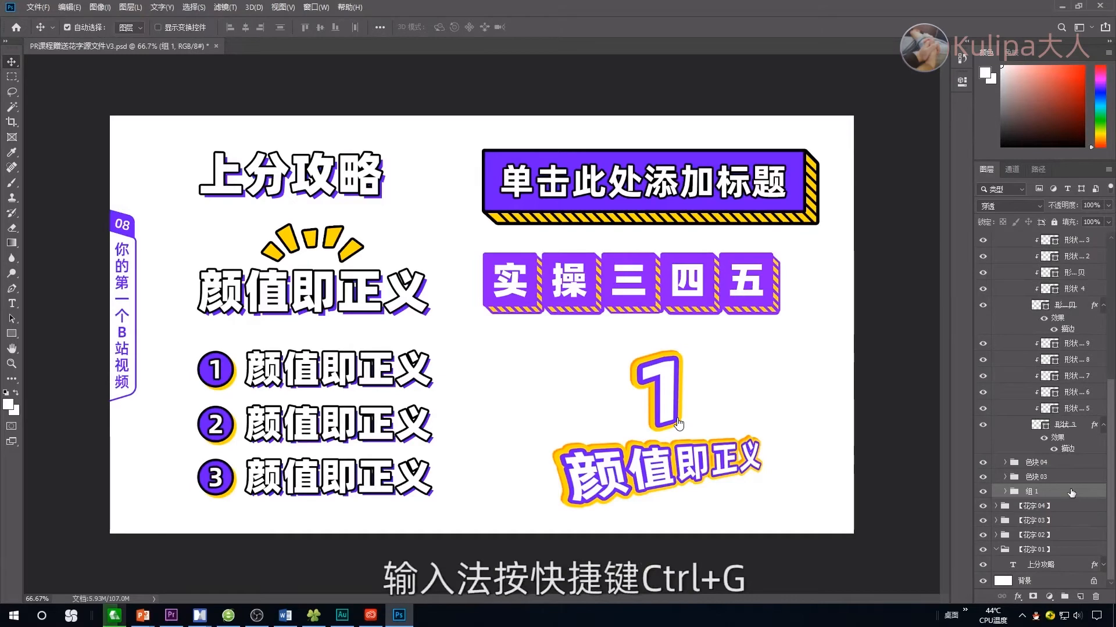
Step: Hide and reshow the new group 组 1 to check that it covers the 实 and 操 tiles
left_click(982, 493)
left_click(982, 492)
left_click(982, 493)
left_click(982, 492)
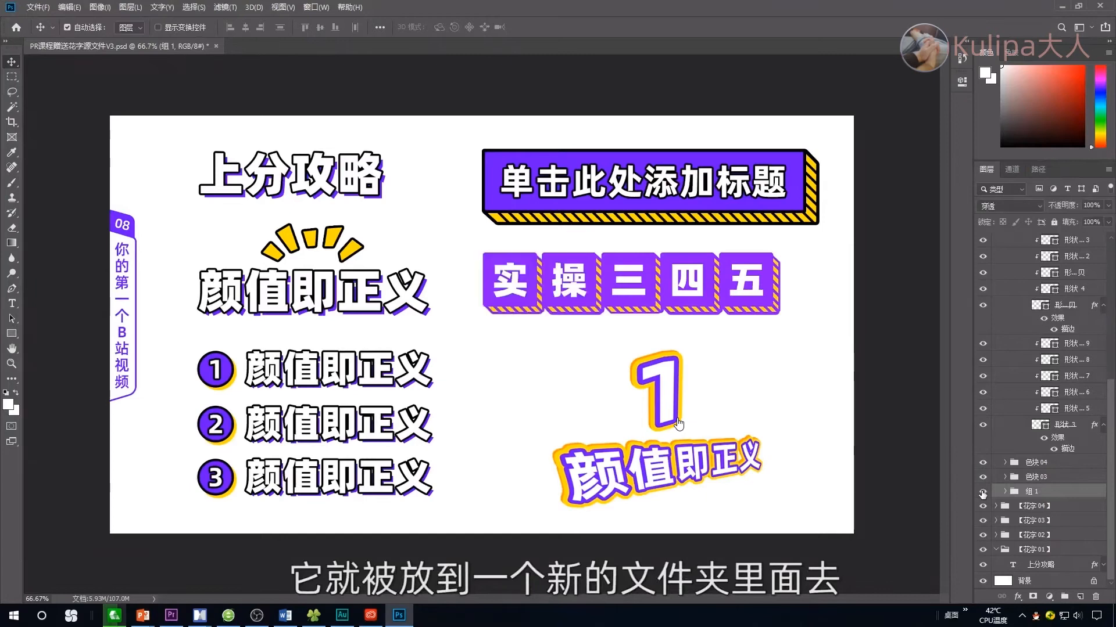
Step: Quick-export the group 组 1 as 组 1.png into the PR剪辑上分攻略赠送花字源文件 folder
right_click(1081, 495)
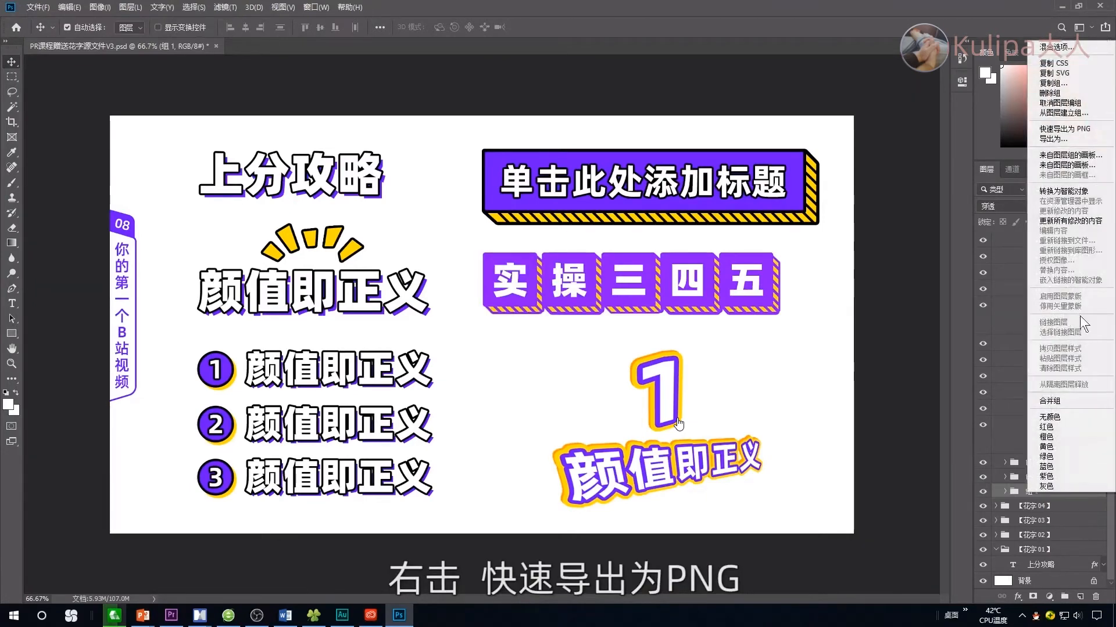
left_click(1076, 128)
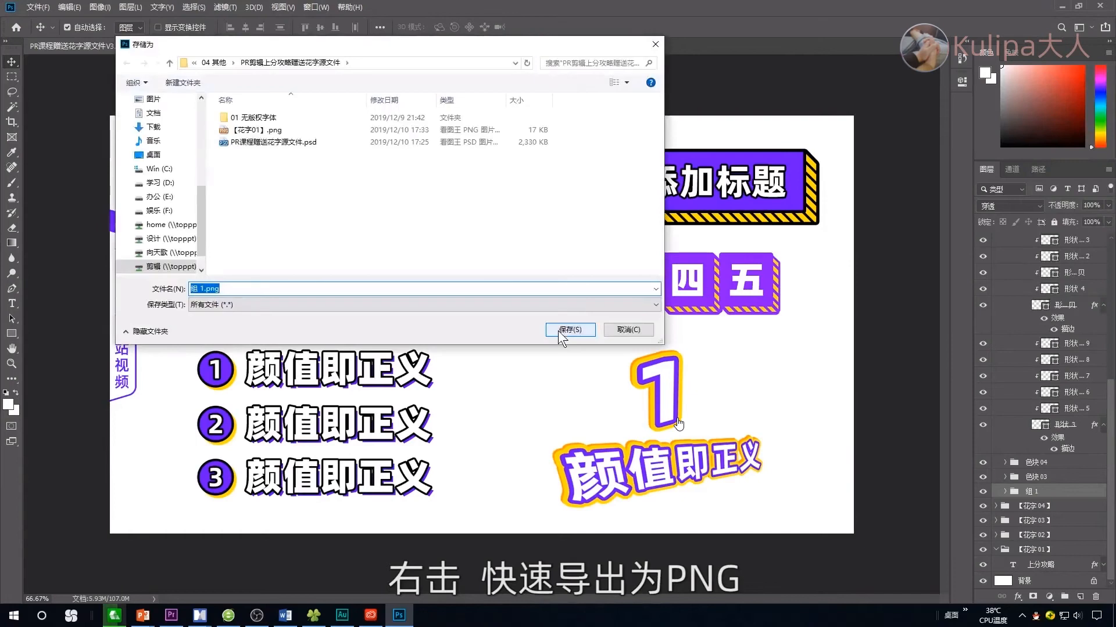
left_click(559, 330)
left_click(661, 200)
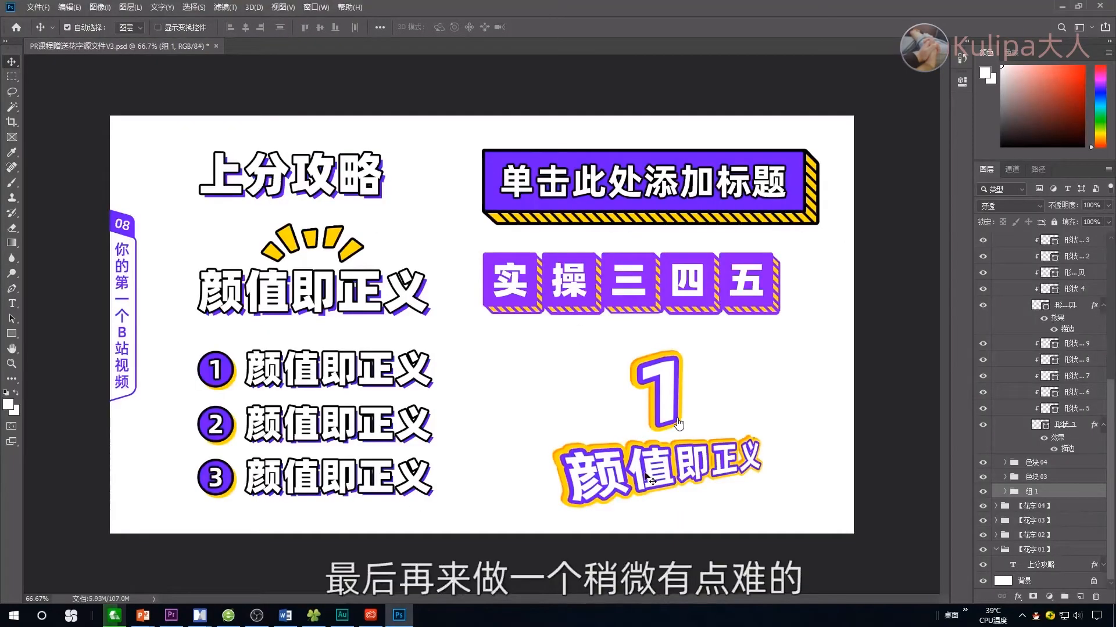
Step: Open the contents of the slanted 颜值即正义 1 smart object and replace its text with 上分攻略
left_click(649, 473)
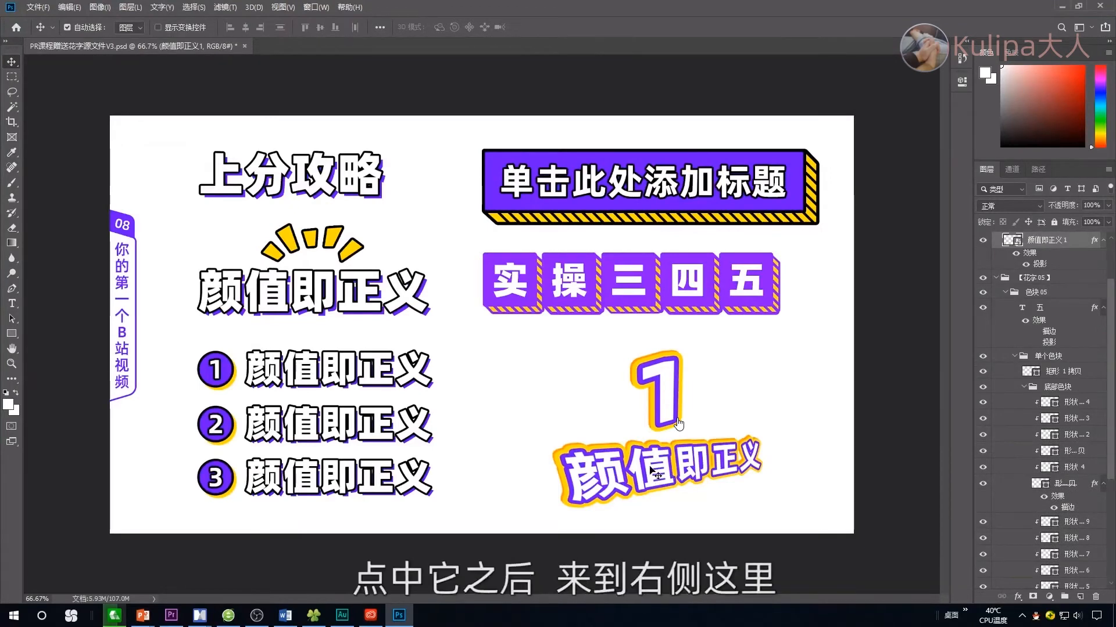
scroll(1045, 270, "up", 1)
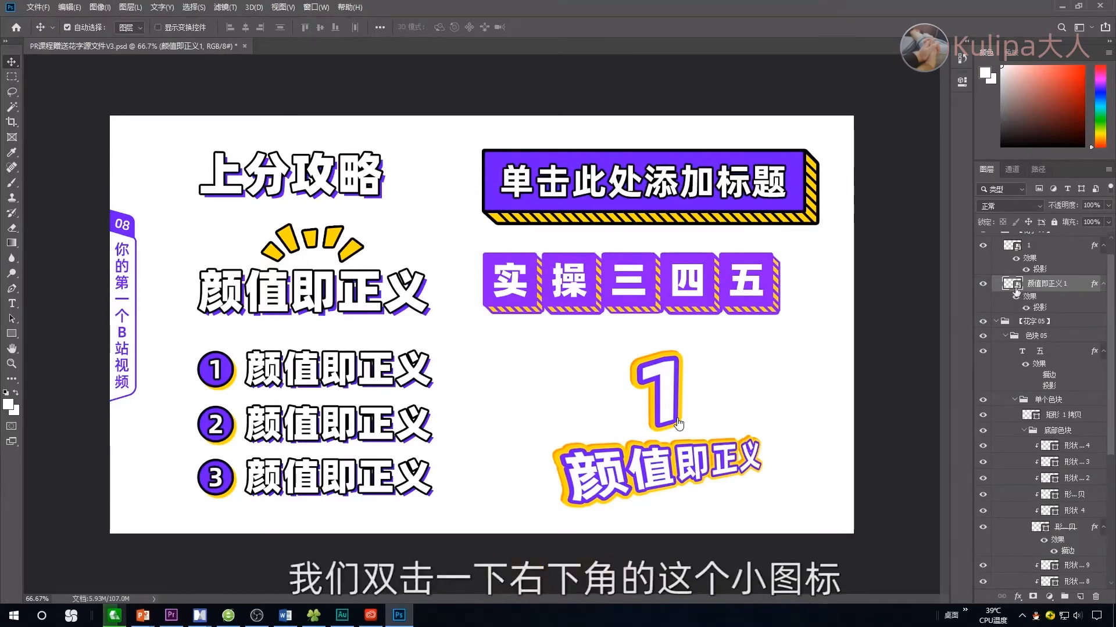
double_click(1018, 289)
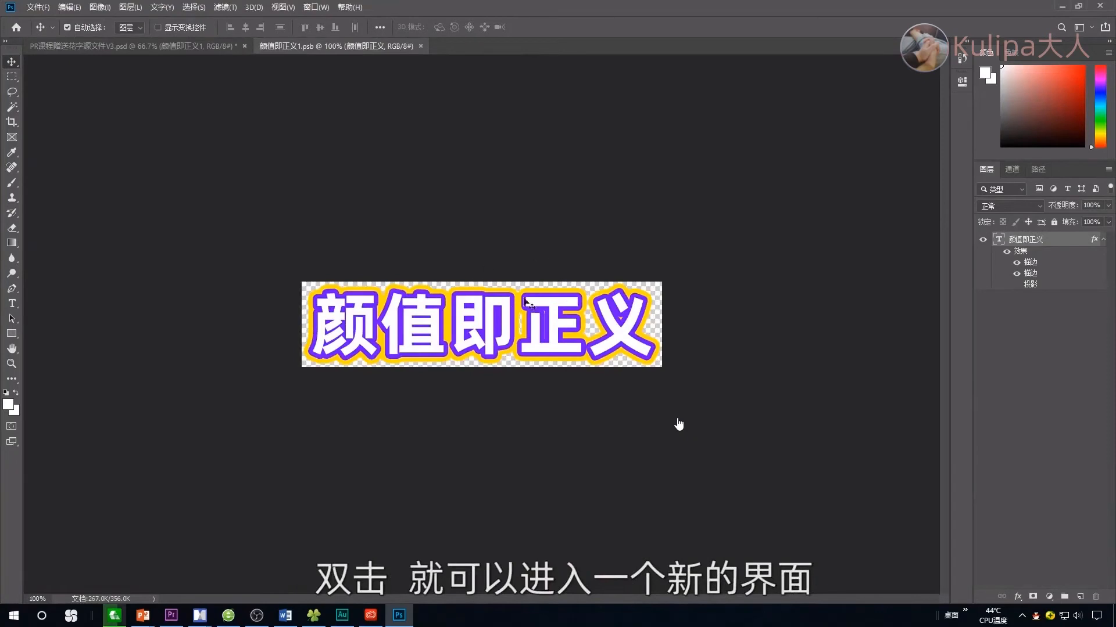
double_click(999, 241)
type("上分攻略")
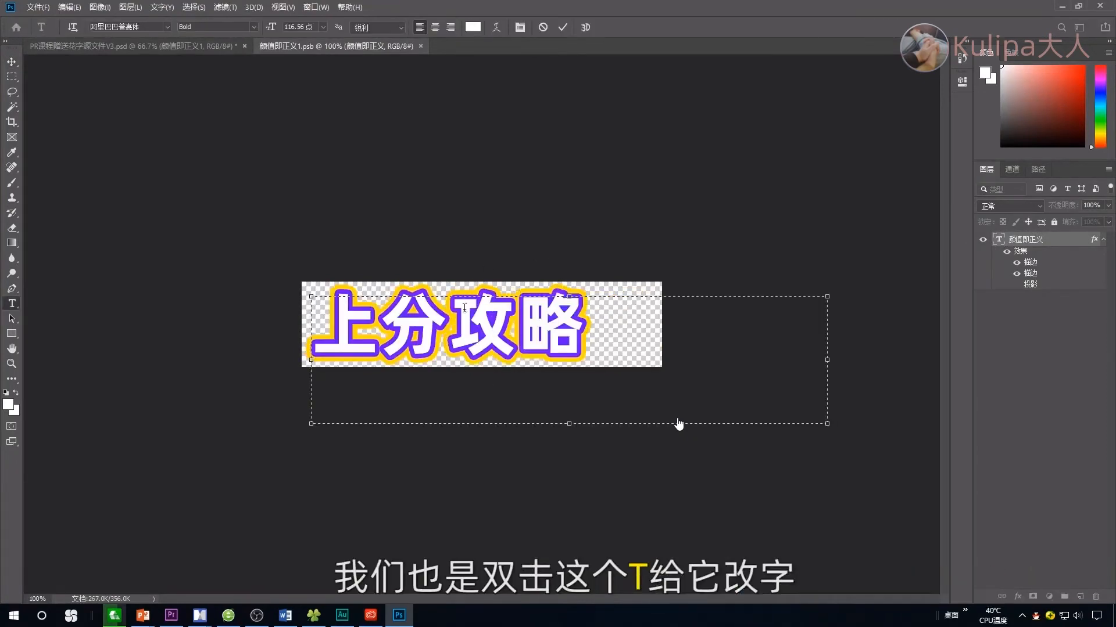
left_click(562, 28)
Step: Move the 上分攻略 text nearer the middle of the smart object's canvas, then save and close that document
left_click_drag(430, 319, 454, 319)
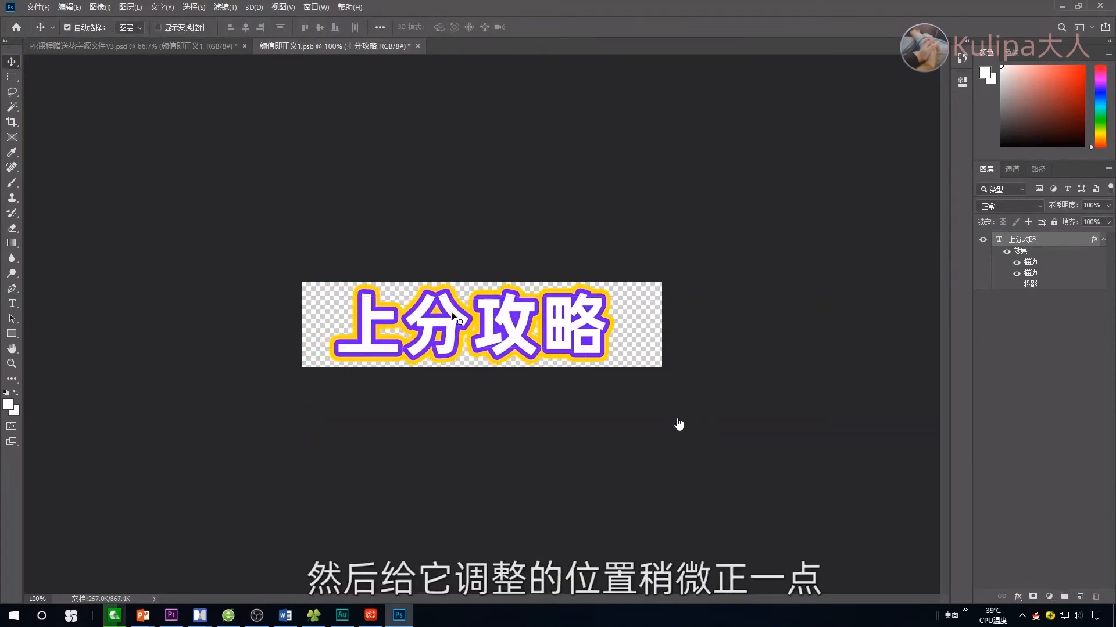
key("ctrl")
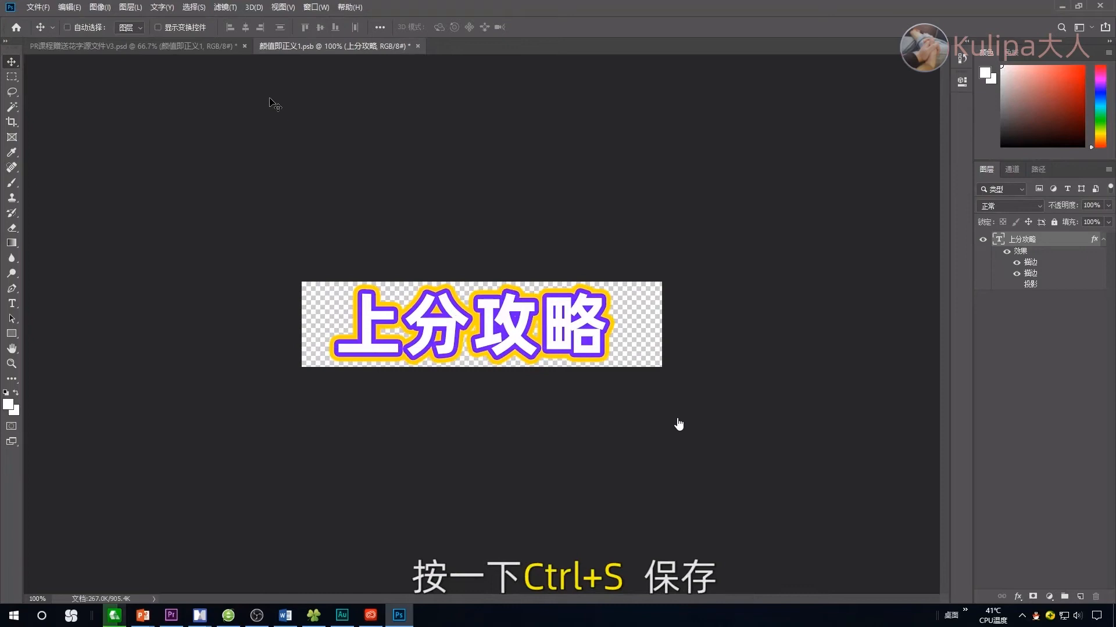
left_click(414, 46)
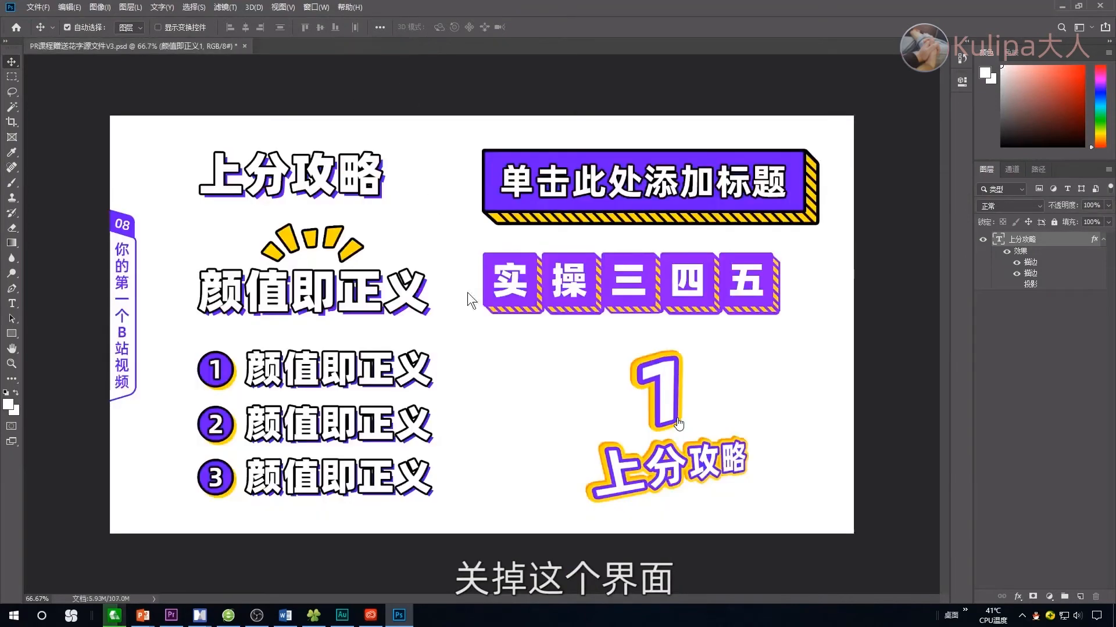
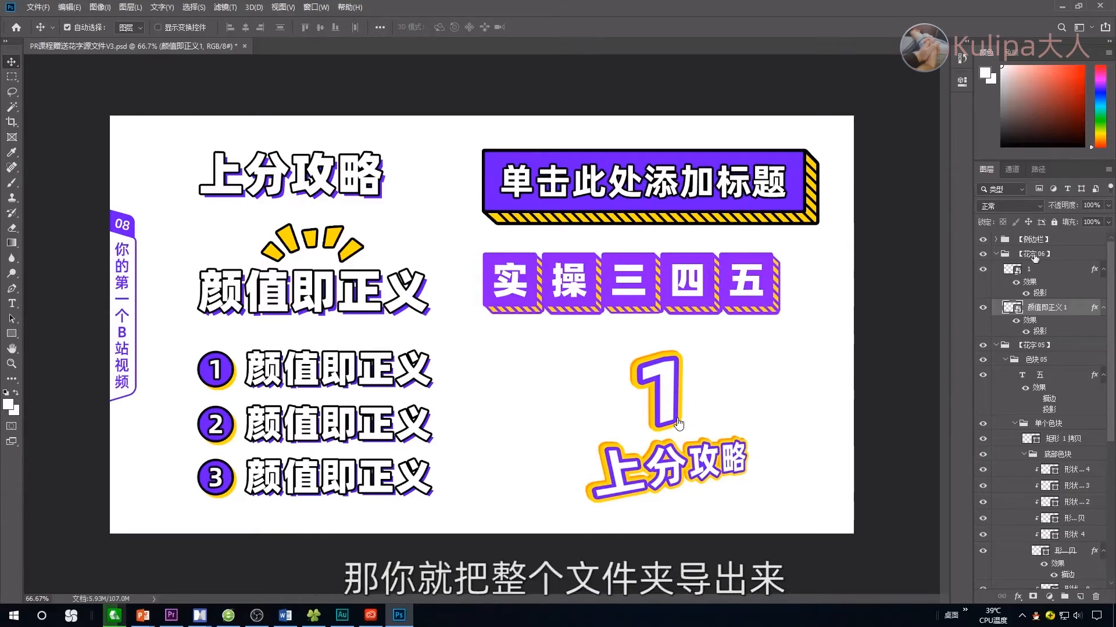
Step: Hide and reshow the 【花字06】 group and its 颜值即正义 1 layer to check what each one covers
left_click(1059, 256)
left_click(982, 255)
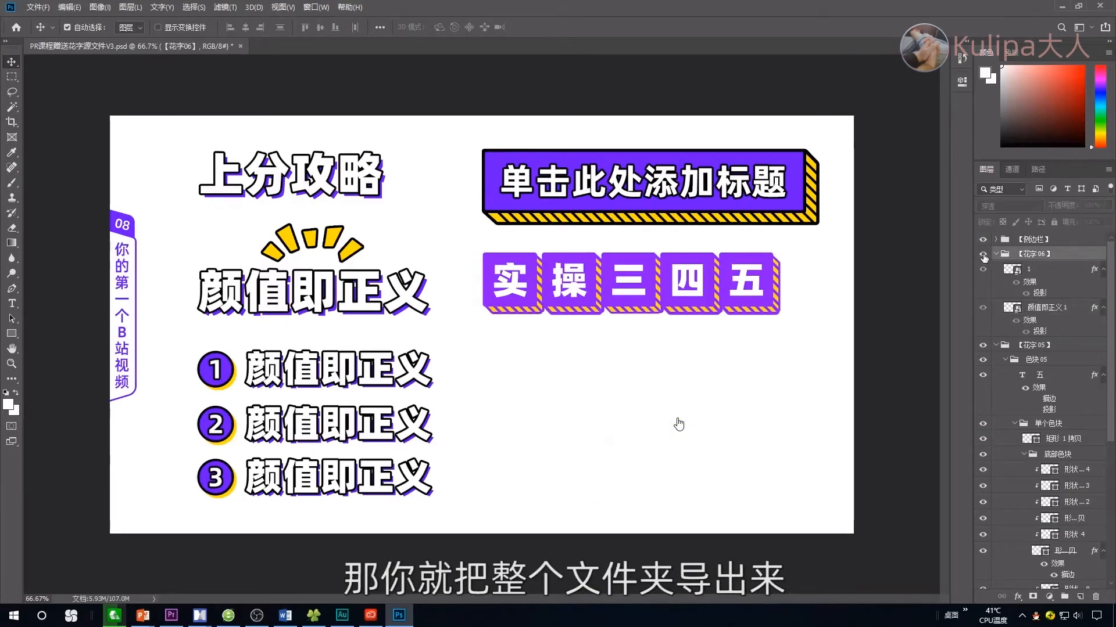
left_click(982, 255)
left_click(1053, 309)
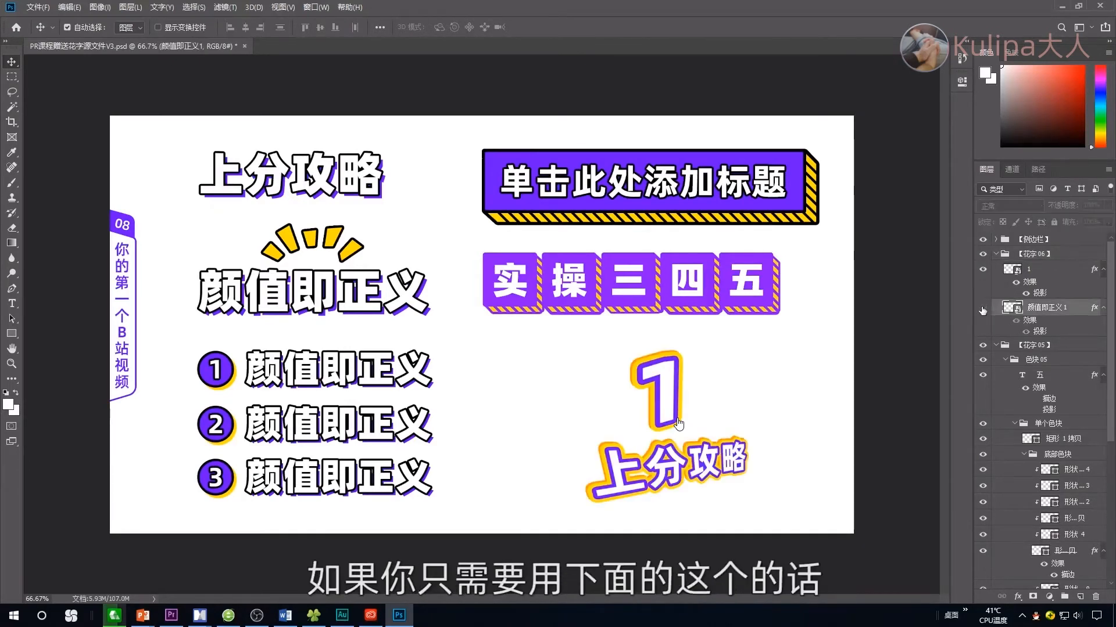
left_click(983, 308)
left_click(983, 307)
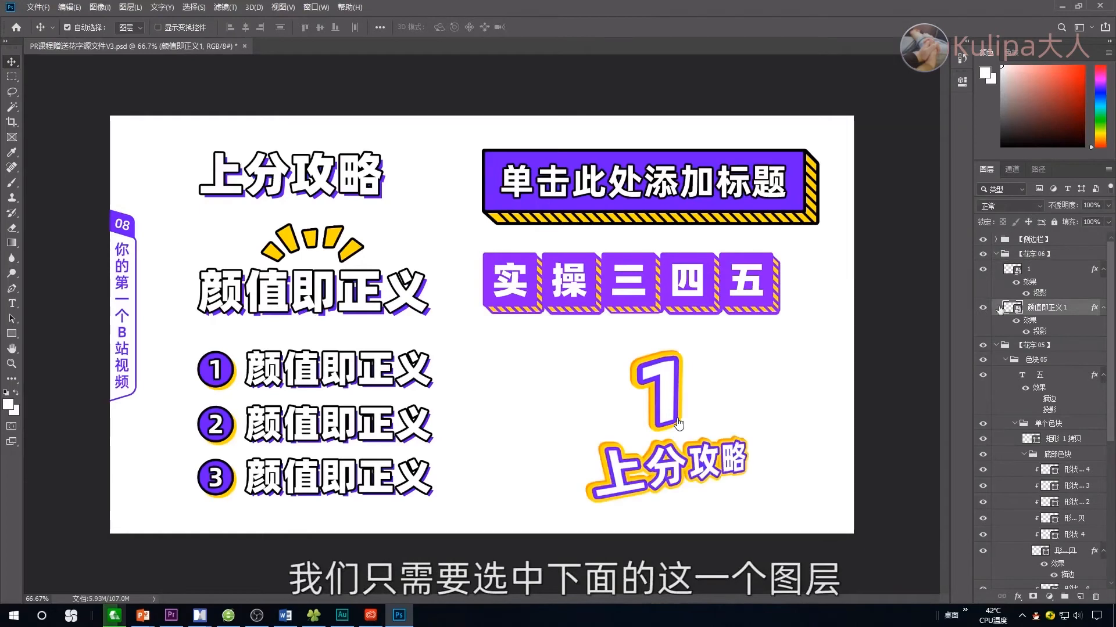
left_click(983, 307)
left_click(982, 308)
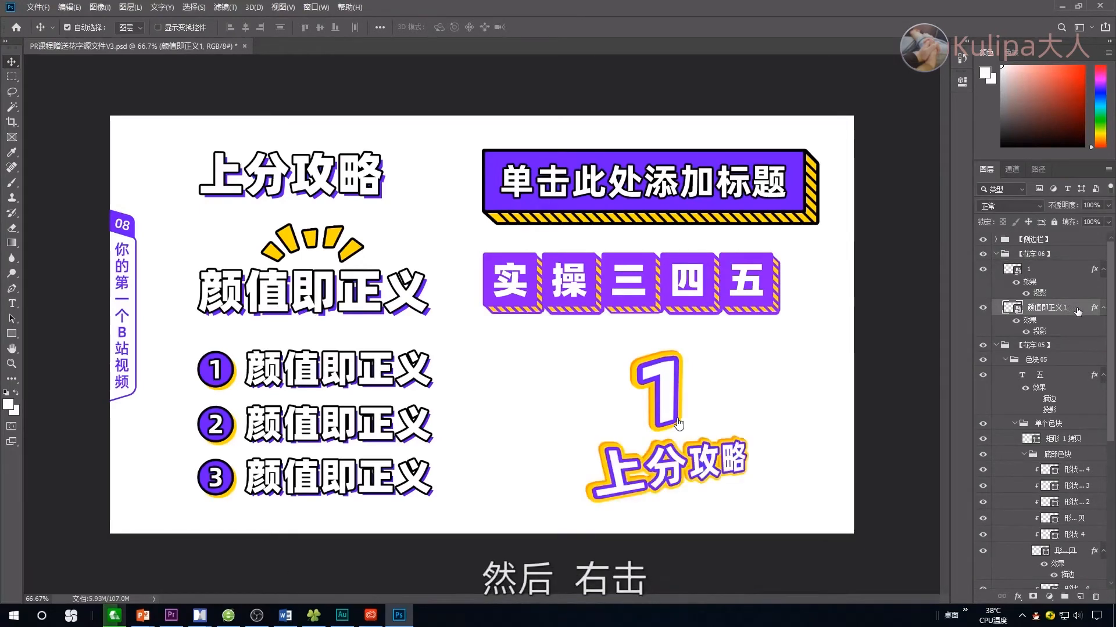
Step: Quick-export the 颜值即正义 1 layer of the 【花字06】 group as a PNG
right_click(1078, 312)
left_click(1031, 180)
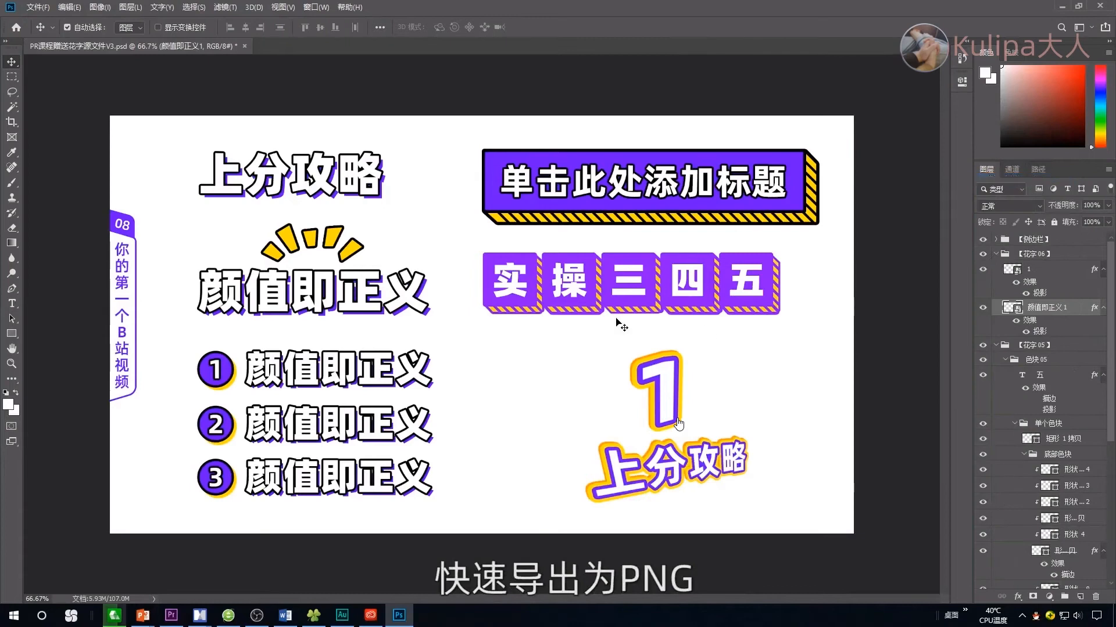
left_click(575, 323)
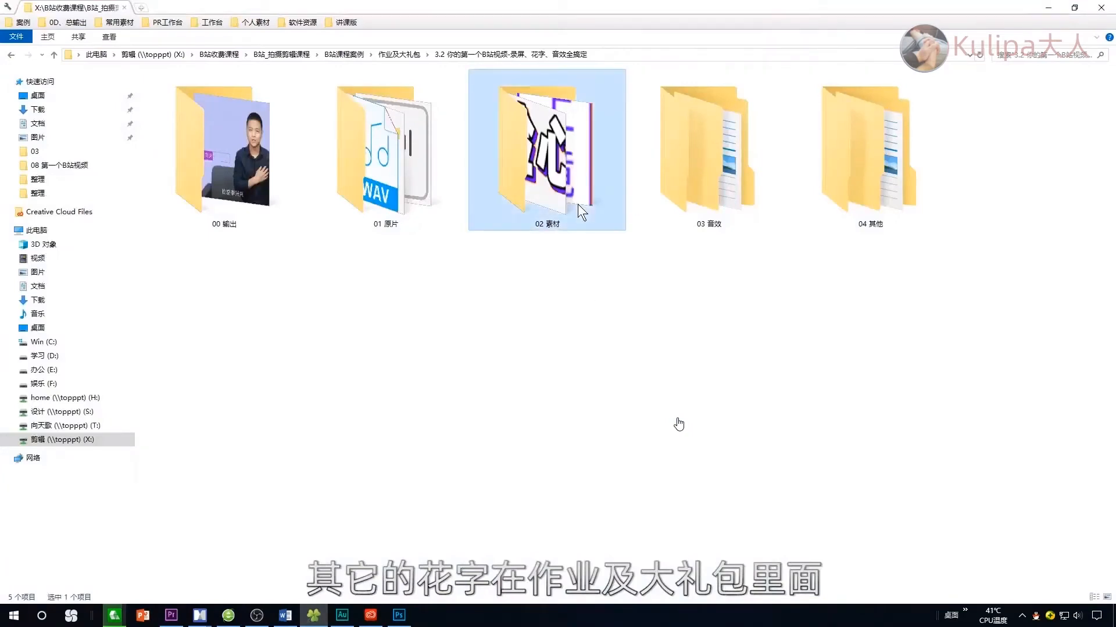
Step: Look through the ready-made text PNGs and the MOV in the 02 素材 folder, and return to its parent folder
double_click(578, 204)
left_click_drag(1014, 467, 144, 68)
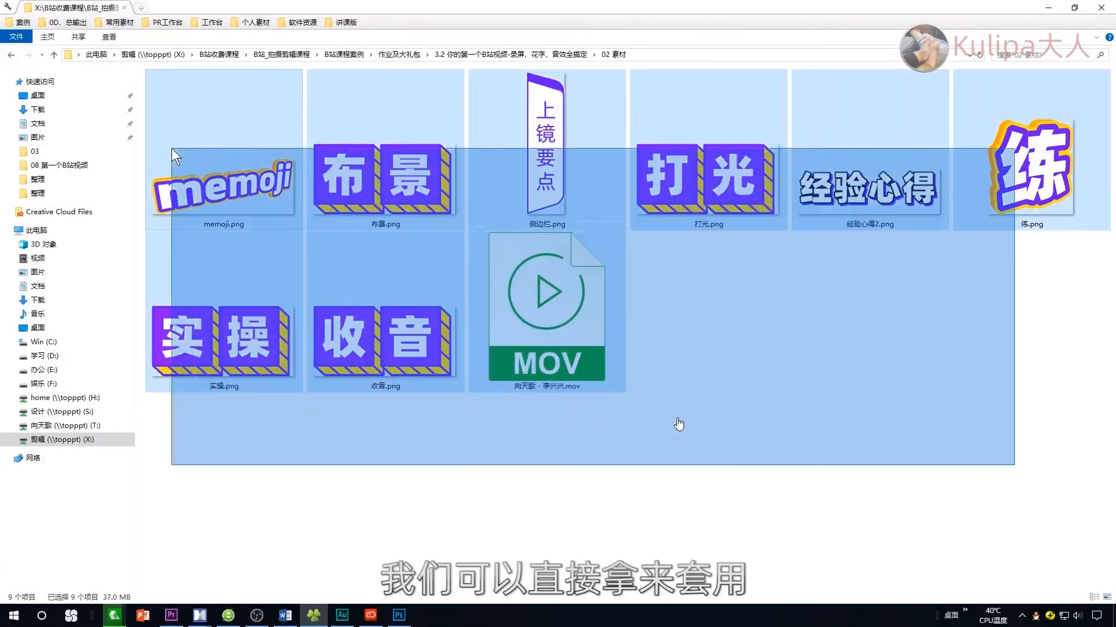
left_click(834, 423)
left_click_drag(1036, 449, 163, 170)
key("alt+Up")
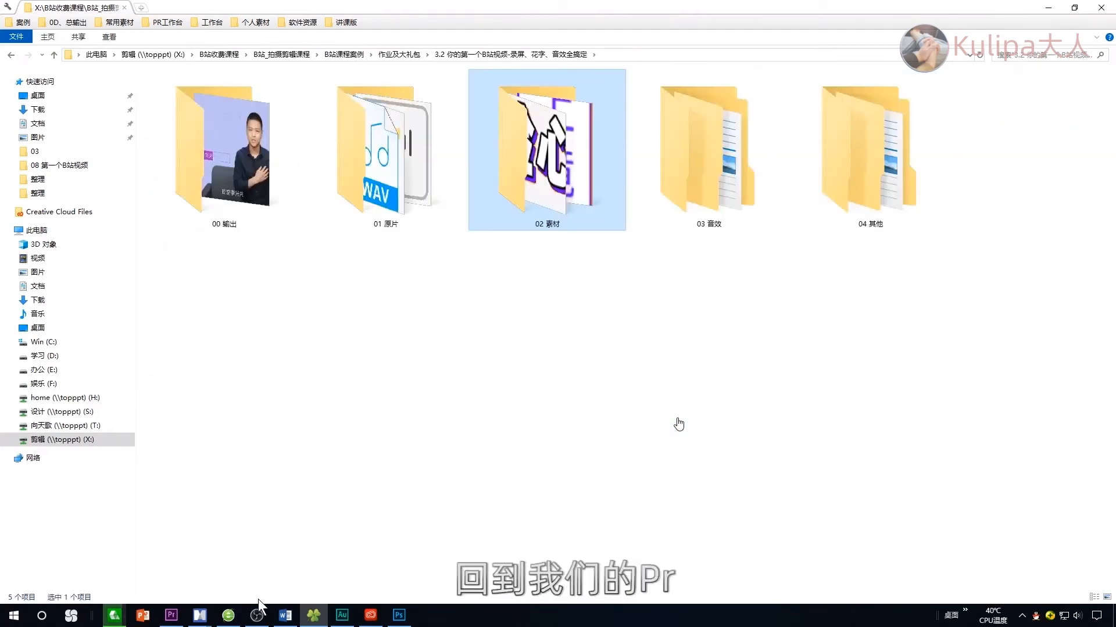
Step: Switch to Premiere Pro and scrub the 案例 sequence to the name-bar clip at 00:00:05:01
left_click(171, 614)
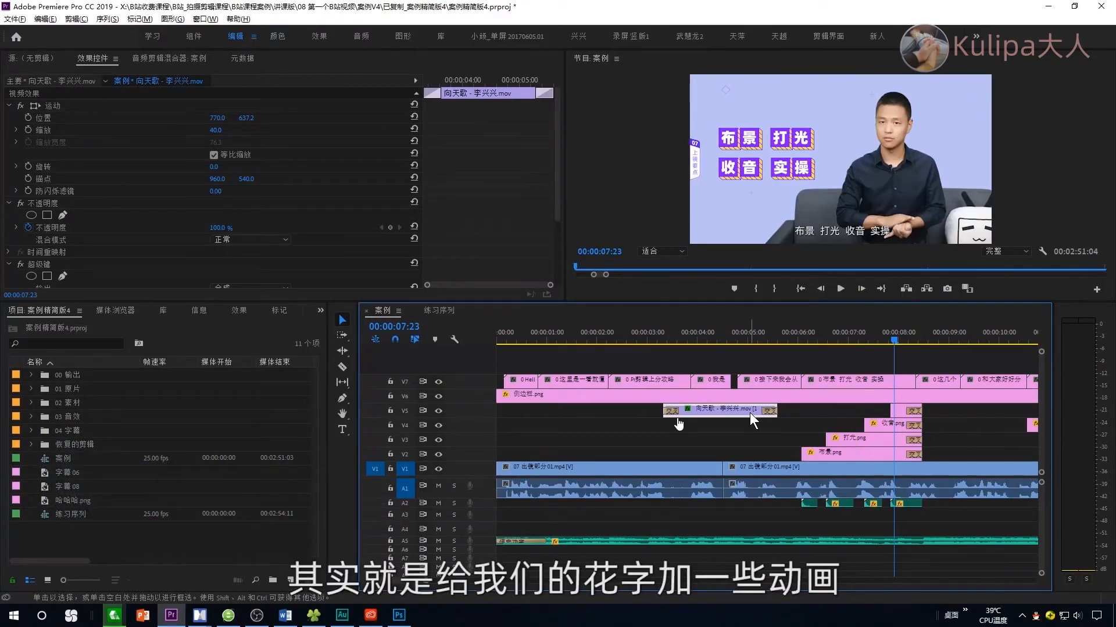
left_click_drag(645, 338, 751, 361)
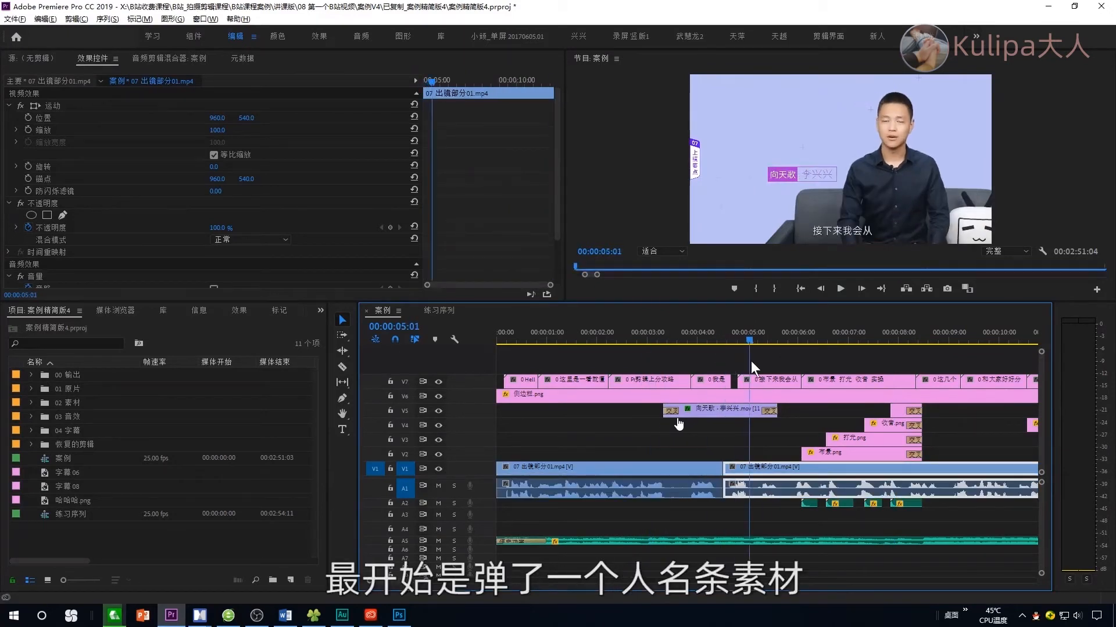
Step: Try placing the name-bar MOV from the 02 素材 folder on track V4, check its opening animation and remove it
left_click(314, 615)
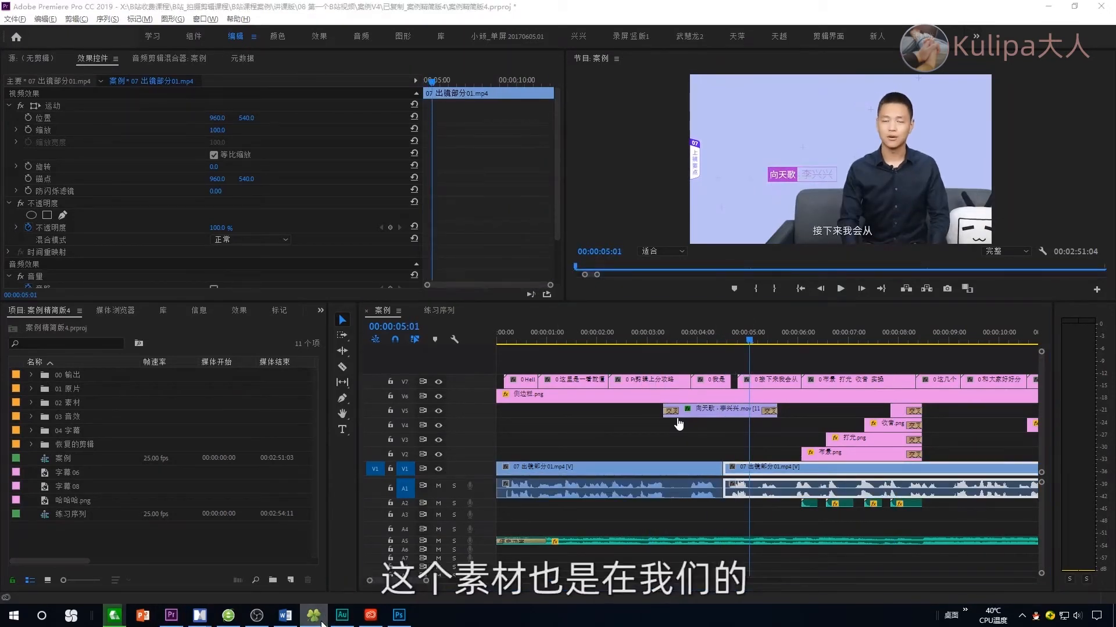
double_click(527, 122)
left_click_drag(523, 349, 581, 424)
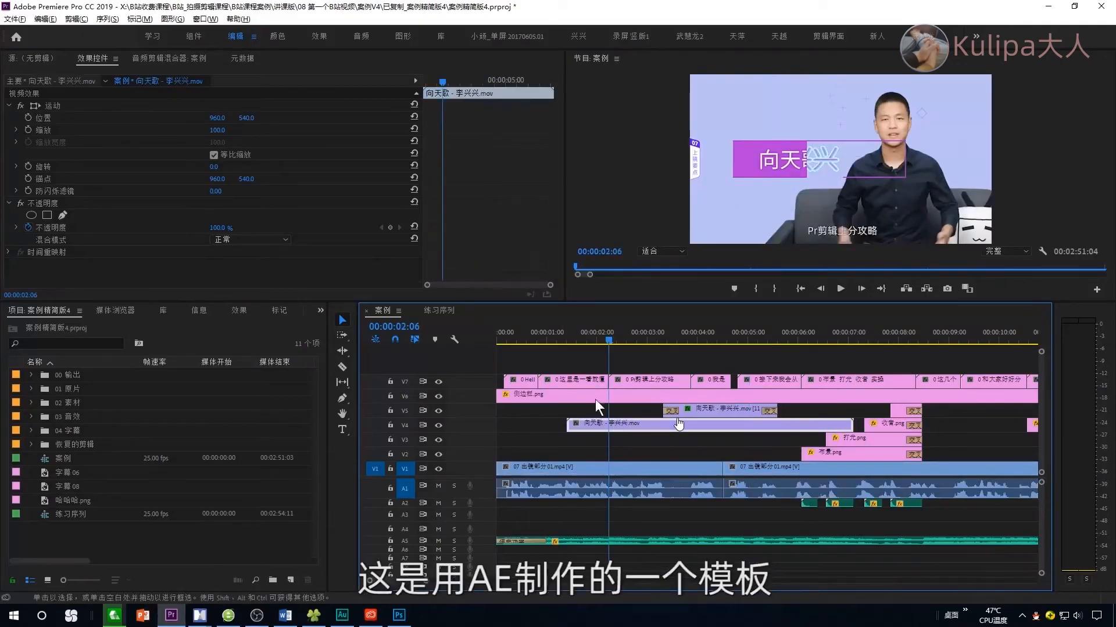
left_click(594, 340)
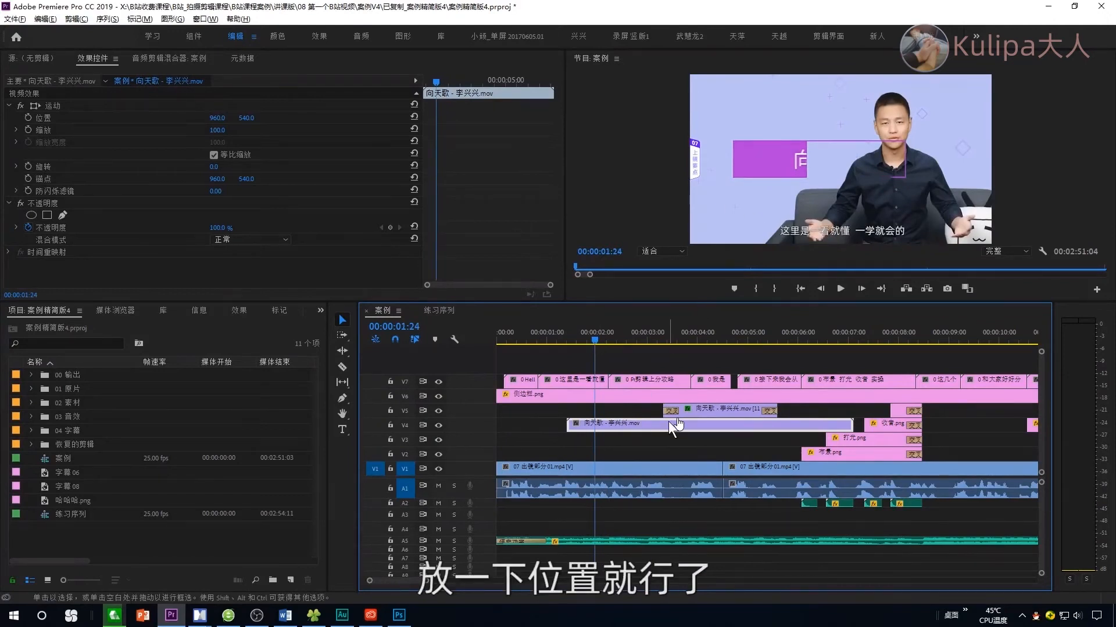
key("Delete")
Step: Play the sequence from the name bar onwards and inspect the settings of the 布景.png clip on V2
left_click_drag(668, 342, 700, 337)
key("space")
left_click(866, 451)
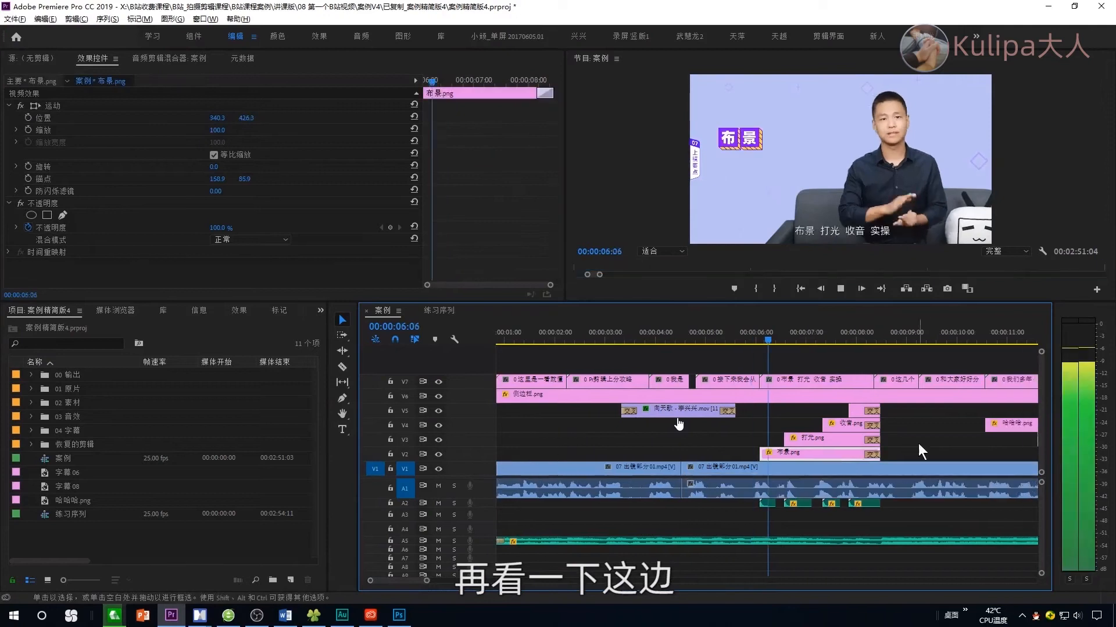
Step: Try placing 布景.png from the 02 素材 folder on track V8 and moving it over the existing 布景 text
left_click(733, 338)
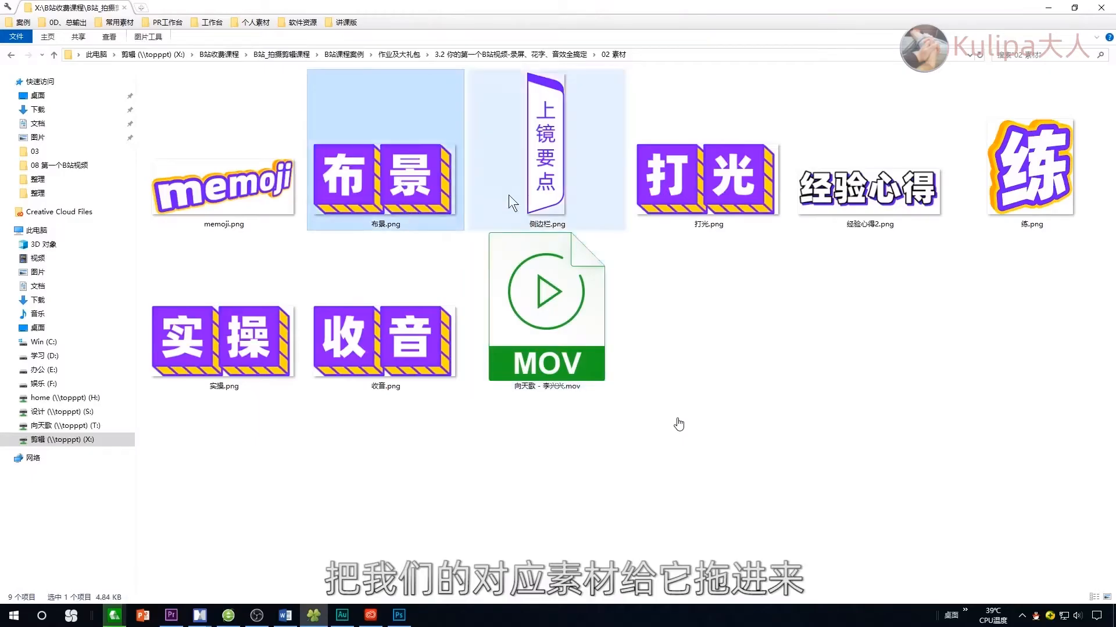
left_click_drag(383, 191, 733, 366)
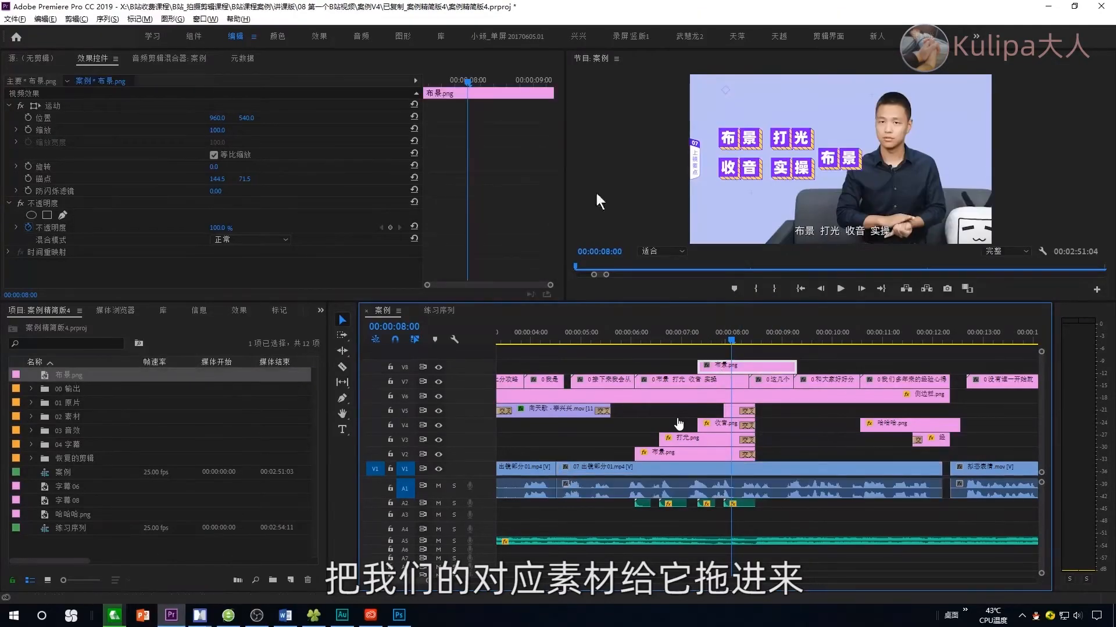
left_click(43, 106)
left_click_drag(843, 167, 741, 138)
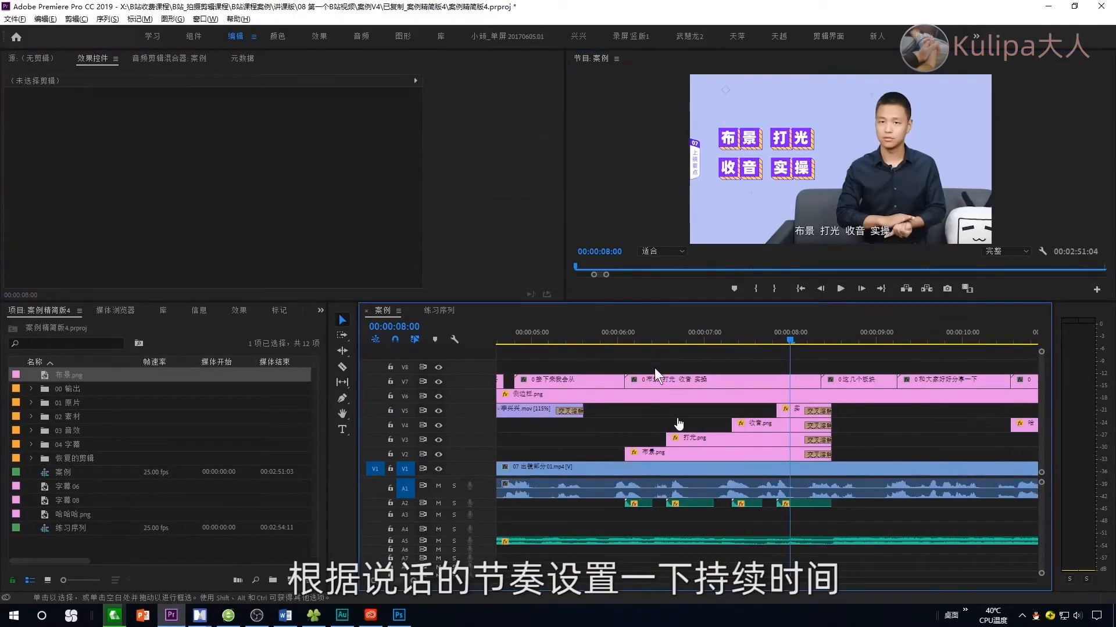
Step: Examine the four stacked text clips with their closing cross dissolves and play the section from 00:00:05:23
left_click_drag(619, 339, 799, 346)
left_click_drag(840, 405, 763, 465)
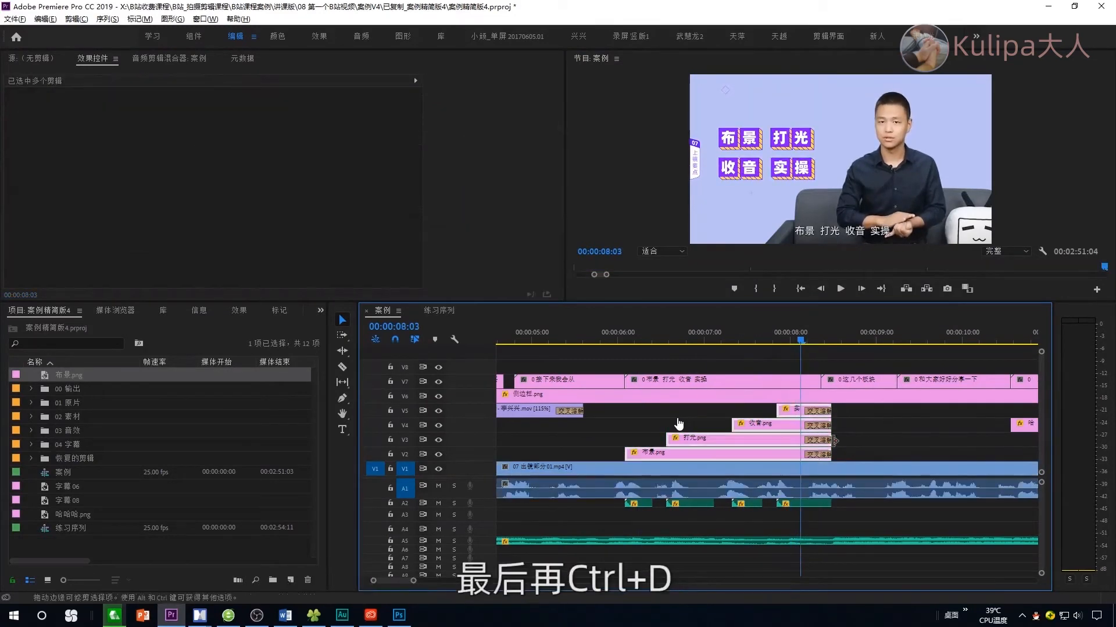
left_click(611, 341)
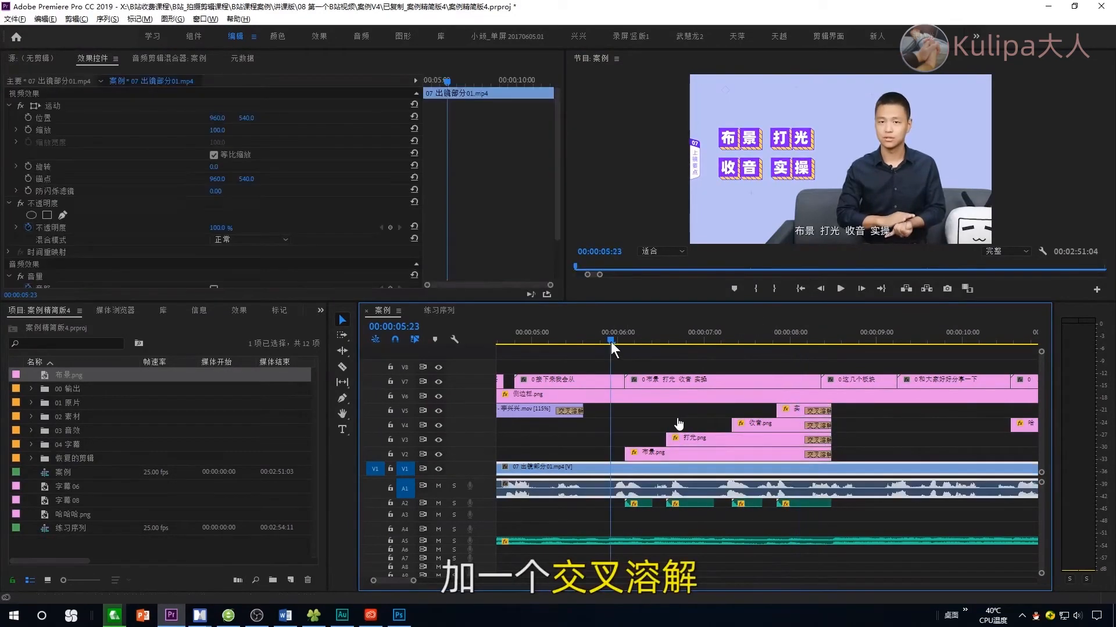
key("space")
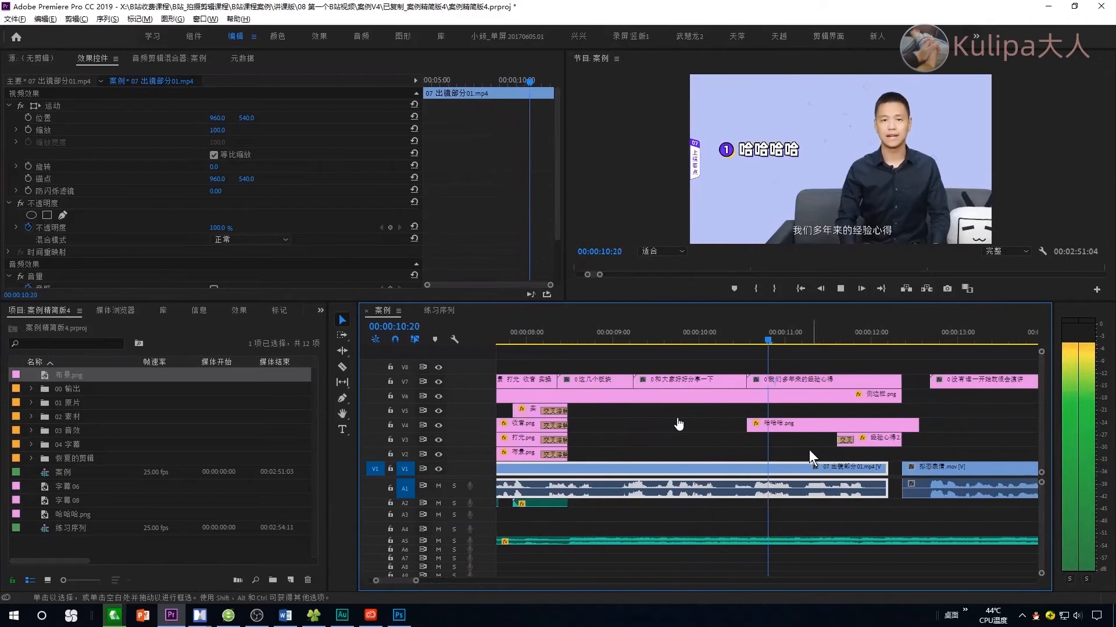
key("space")
Step: Delete the 哈哈哈.png test clip from track V4
left_click(780, 425)
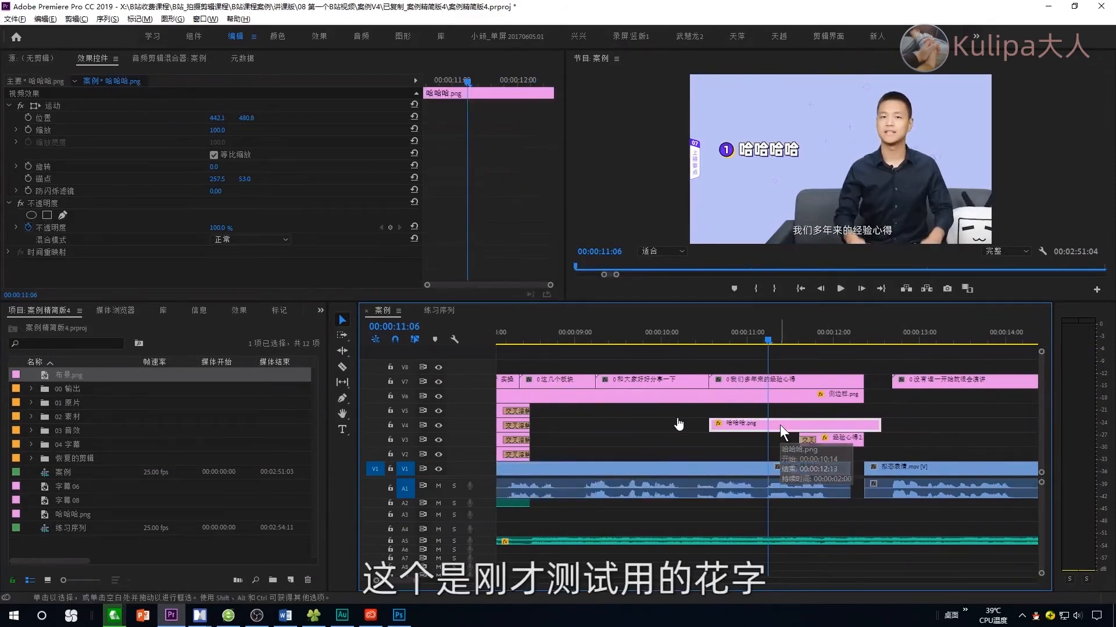
key("Delete")
left_click(988, 468)
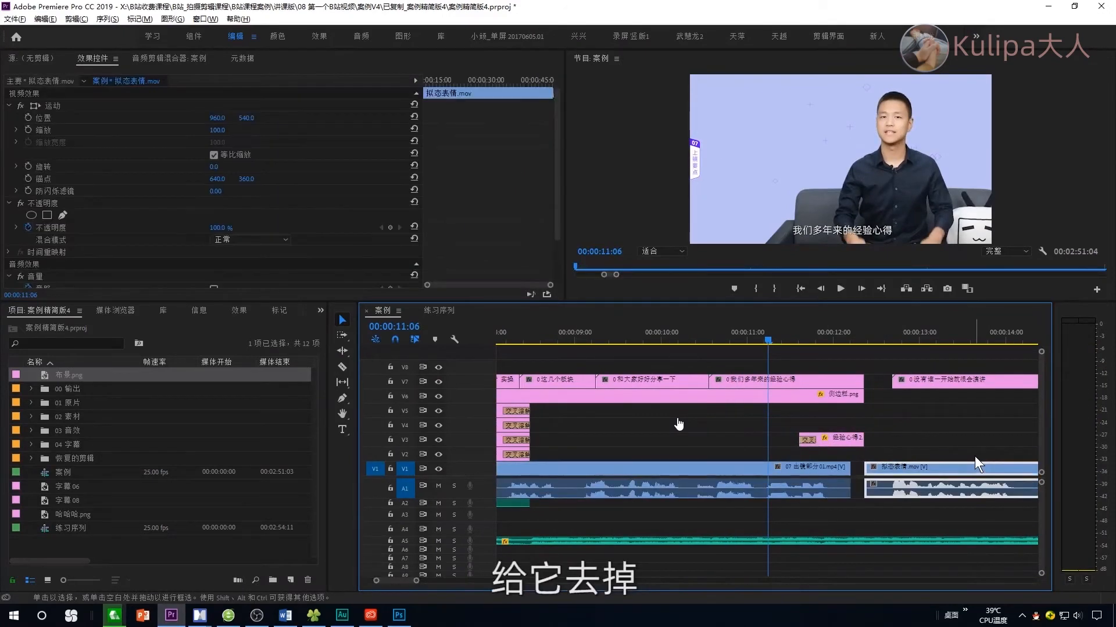
left_click(942, 436)
Step: Play the existing 经验心得2.png keyframe animation from 00:00:11:10 to see how it follows the speaker's gesture
key("space")
key("space")
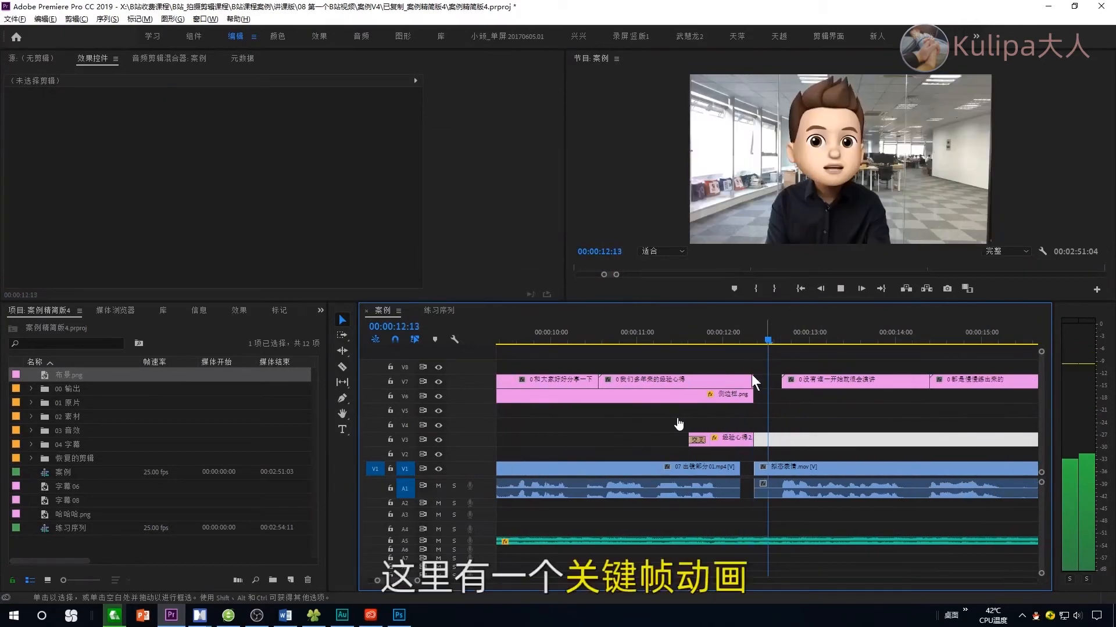
key("d")
left_click_drag(706, 341, 668, 345)
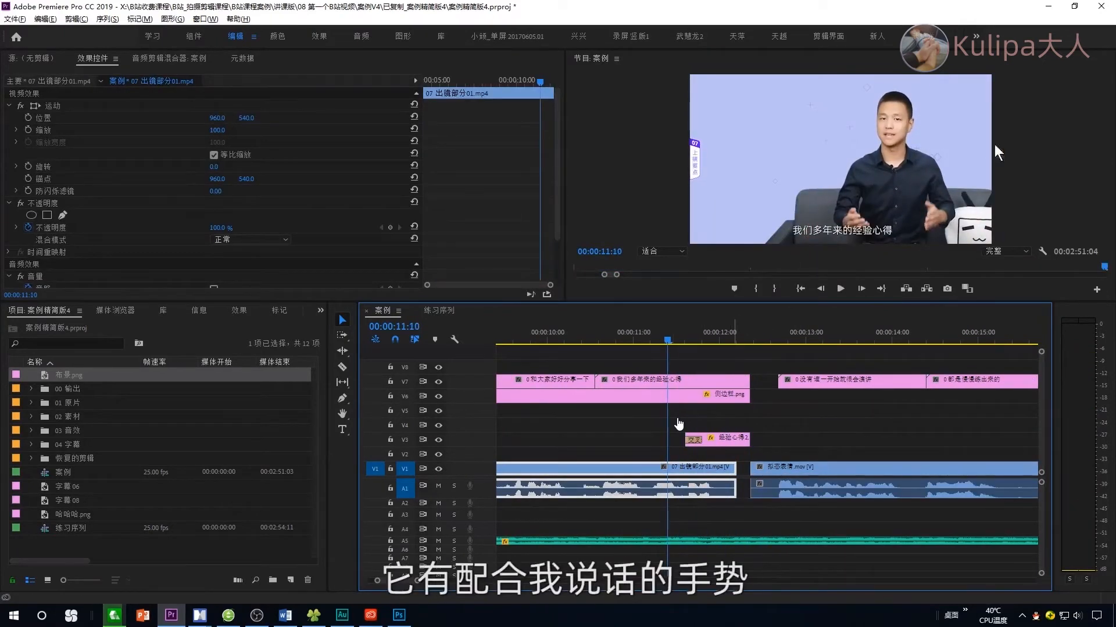
key("space")
key("space")
Step: Add 经验心得2.png from the 02 素材 folder on track V4 above the existing one and disable the V3 clip
key("=")
left_click(751, 440)
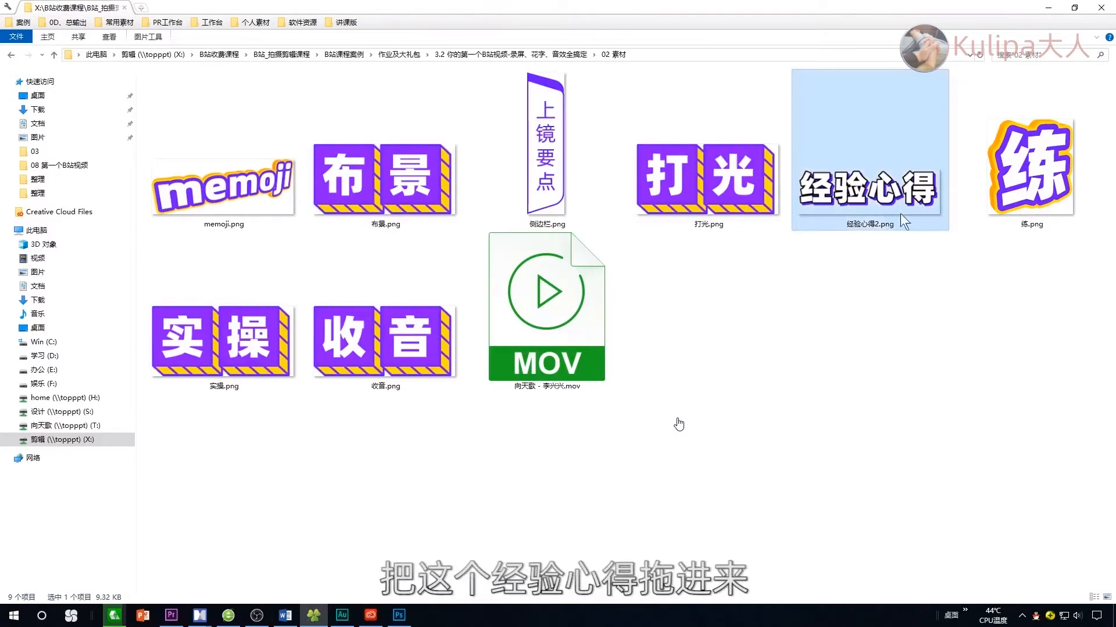
left_click_drag(870, 175, 742, 445)
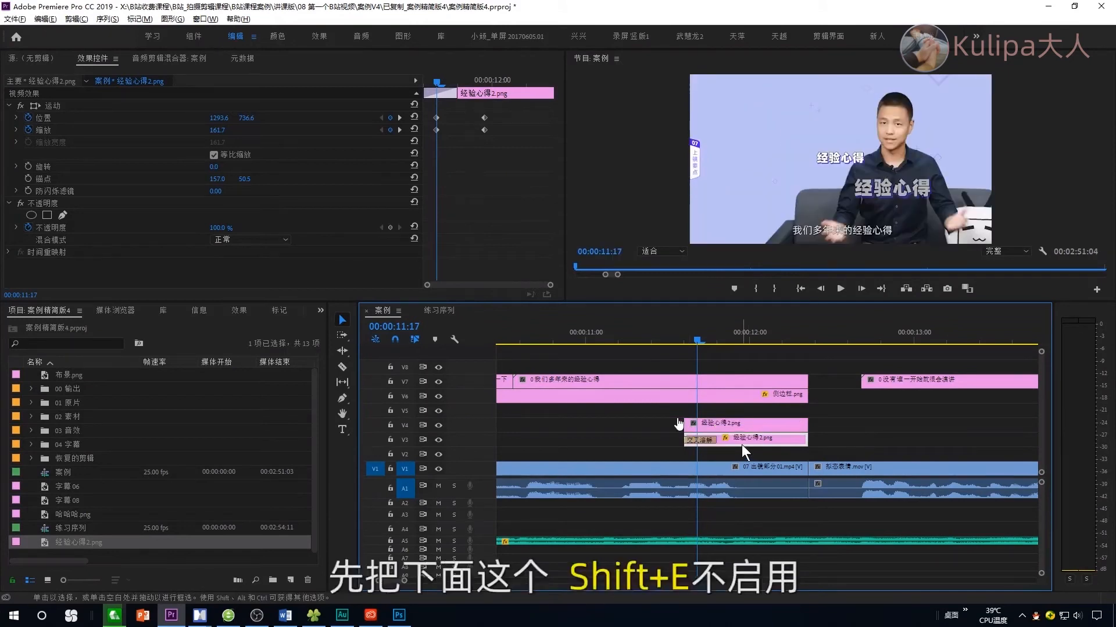
key("shift+e")
left_click(733, 428)
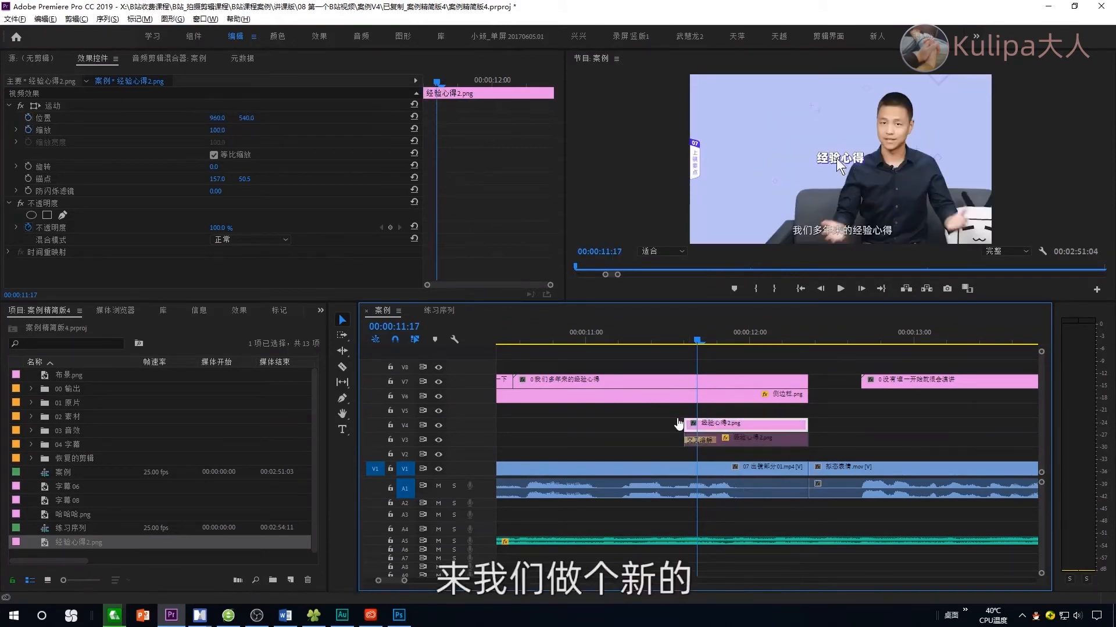
Step: Scale the new 经验心得2.png clip to 150 and move it over the speaker's chest at about 1295, 769
left_click(224, 129)
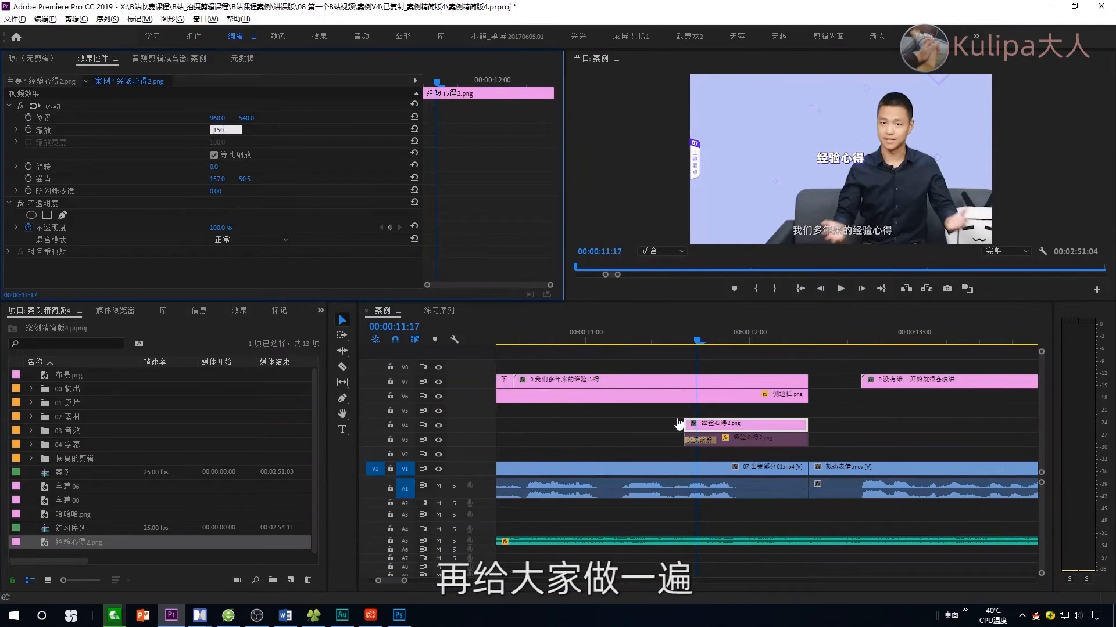
key("Return")
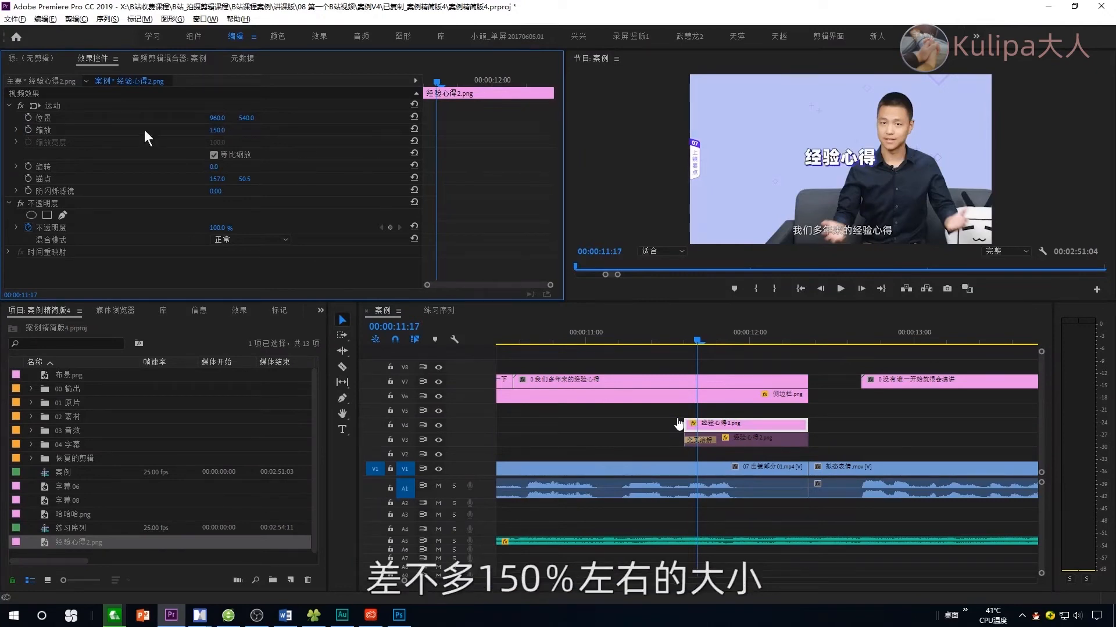
left_click(54, 106)
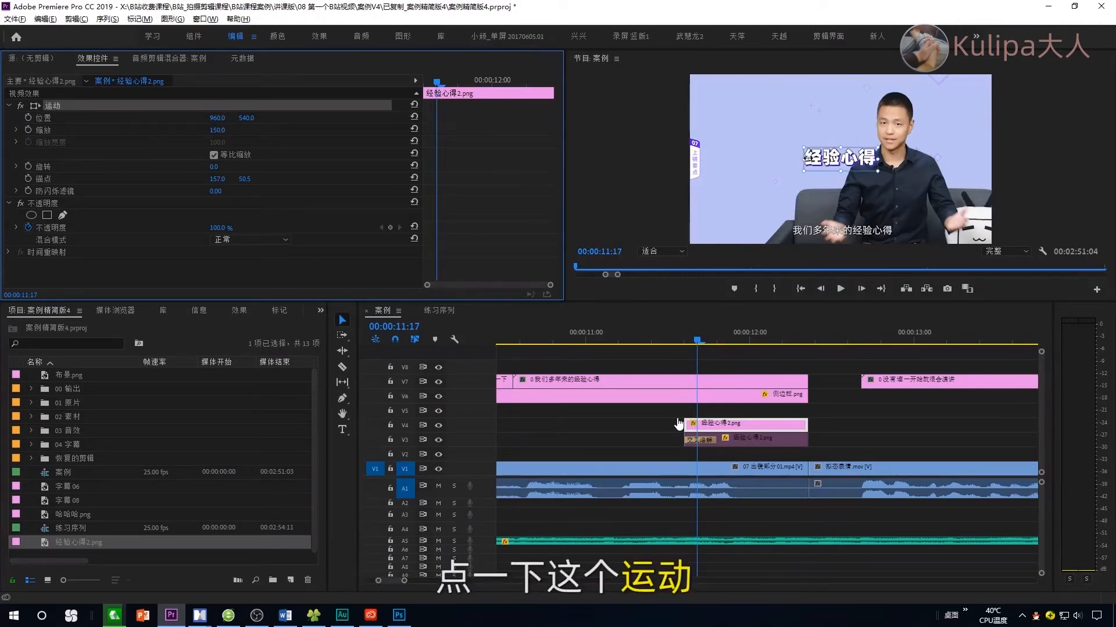
left_click_drag(855, 162, 907, 209)
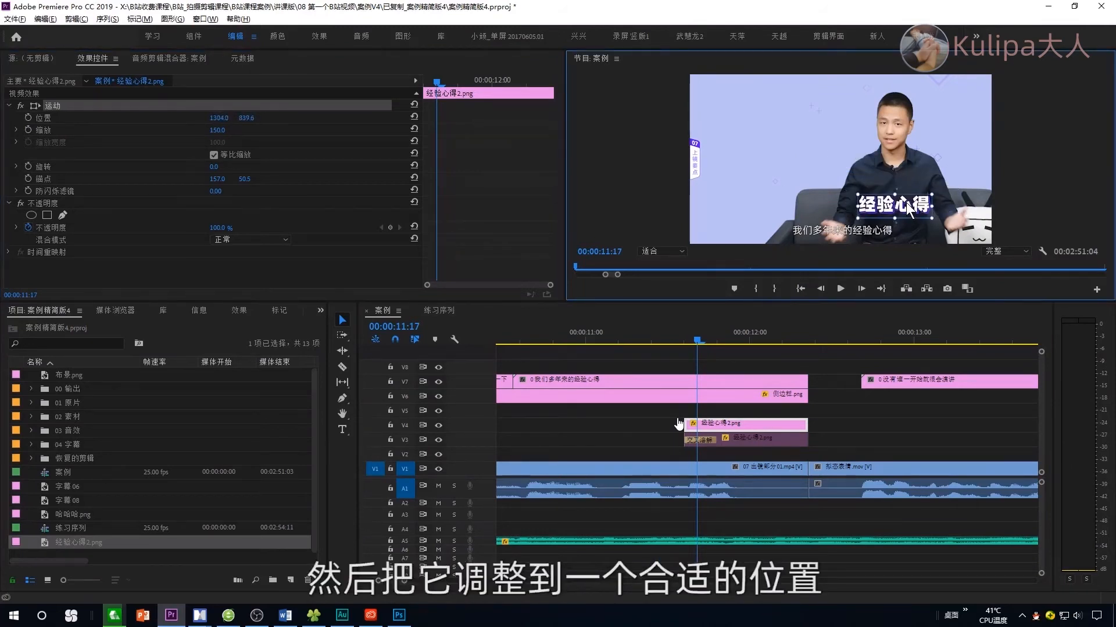
left_click_drag(220, 118, 233, 121)
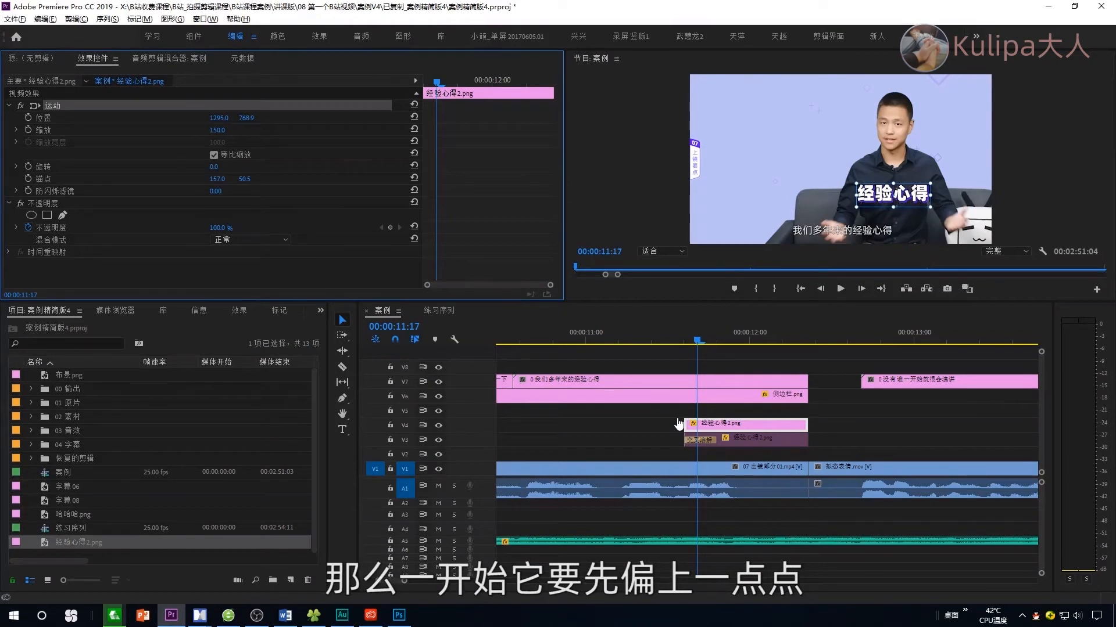
Step: Set starting Position and Scale keyframes at the beginning of the 经验心得2.png clip, at 00:00:11:15
key("Left")
key("Left")
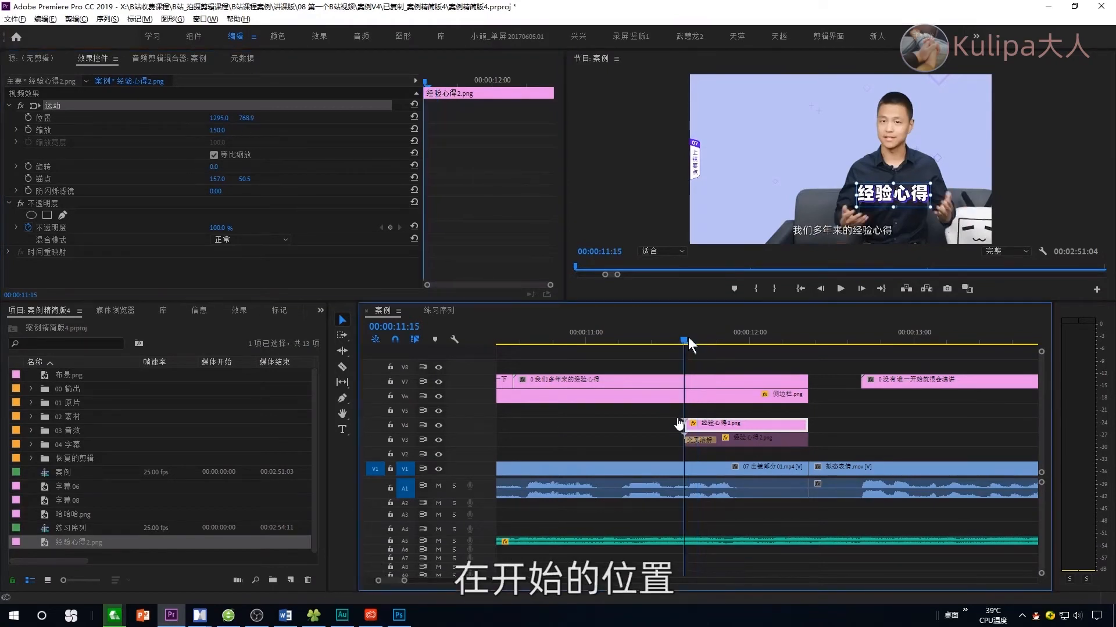
left_click(27, 118)
left_click(27, 130)
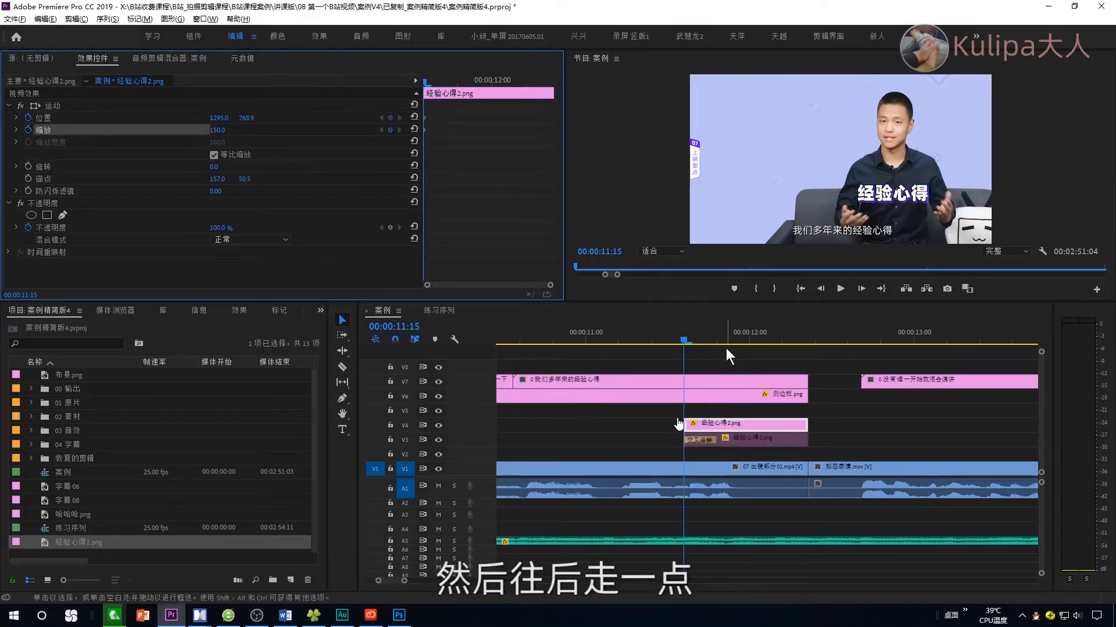
Step: At 00:00:11:23, keyframe the 经验心得2.png clip lower, with vertical position 910.9, and slightly enlarge its scale
left_click_drag(685, 336, 737, 337)
left_click_drag(246, 118, 273, 118)
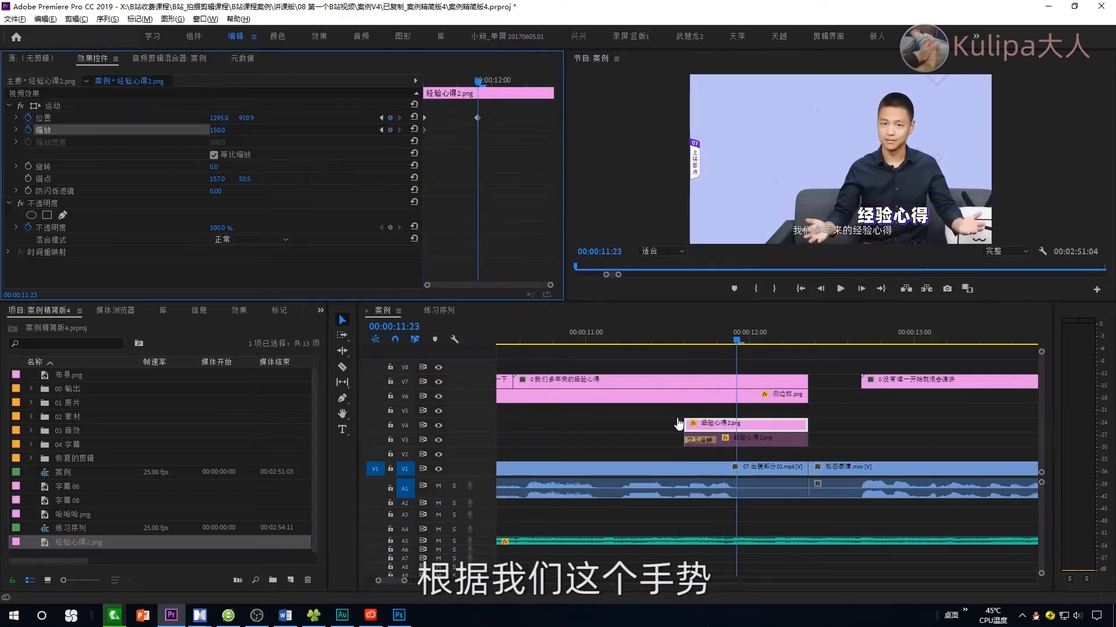
left_click(234, 128)
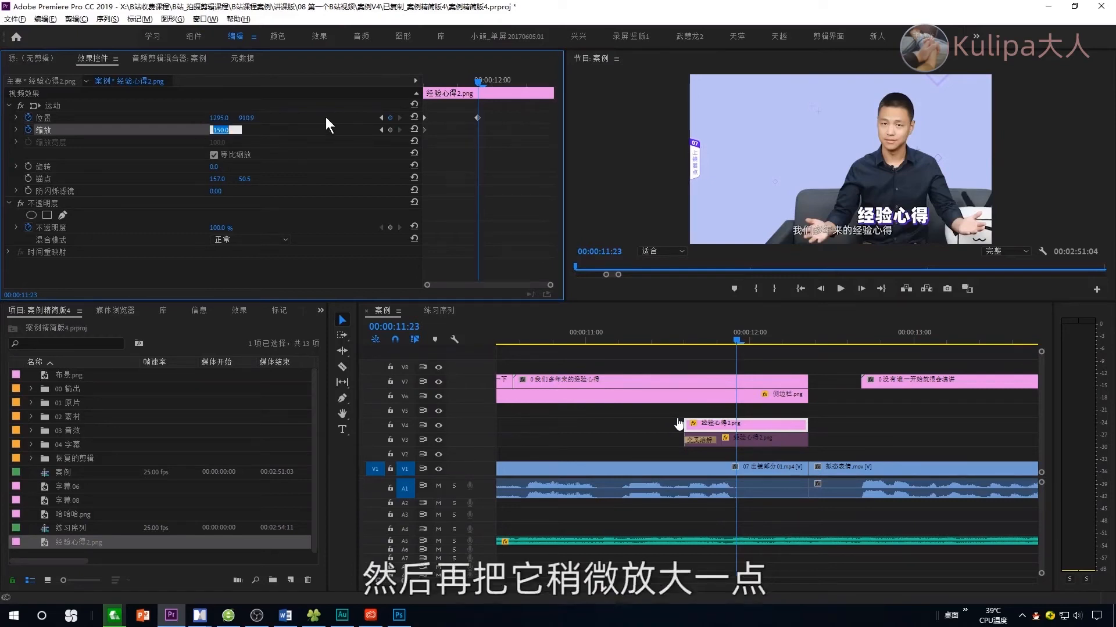
key("Return")
Step: Play back the new 经验心得2.png keyframe animation from just before its clip starts
left_click(680, 337)
key("space")
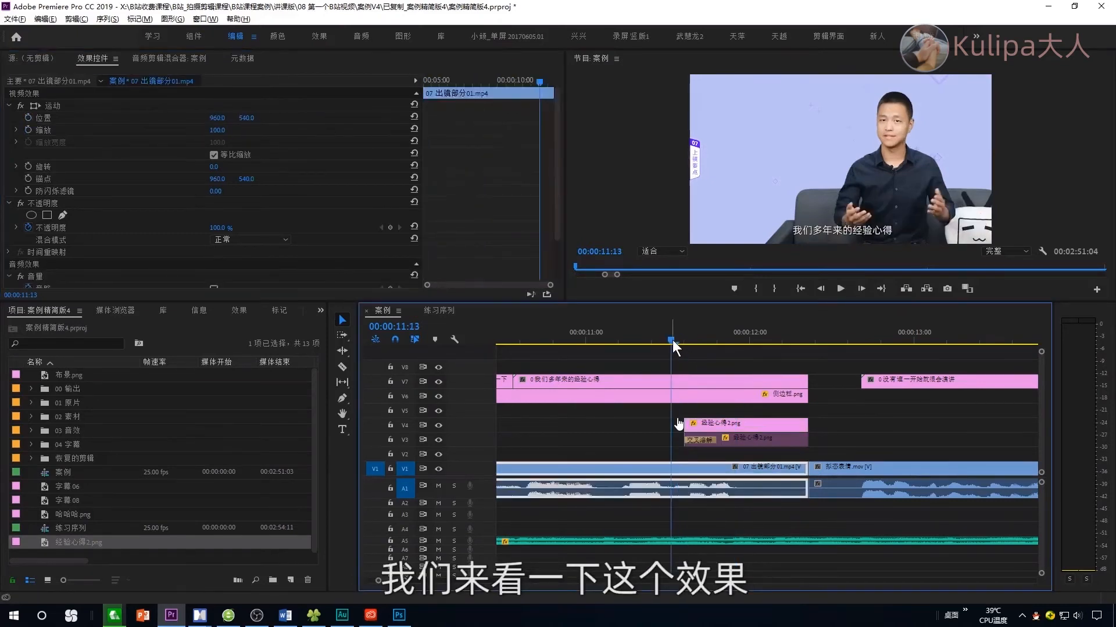
left_click(604, 337)
key("space")
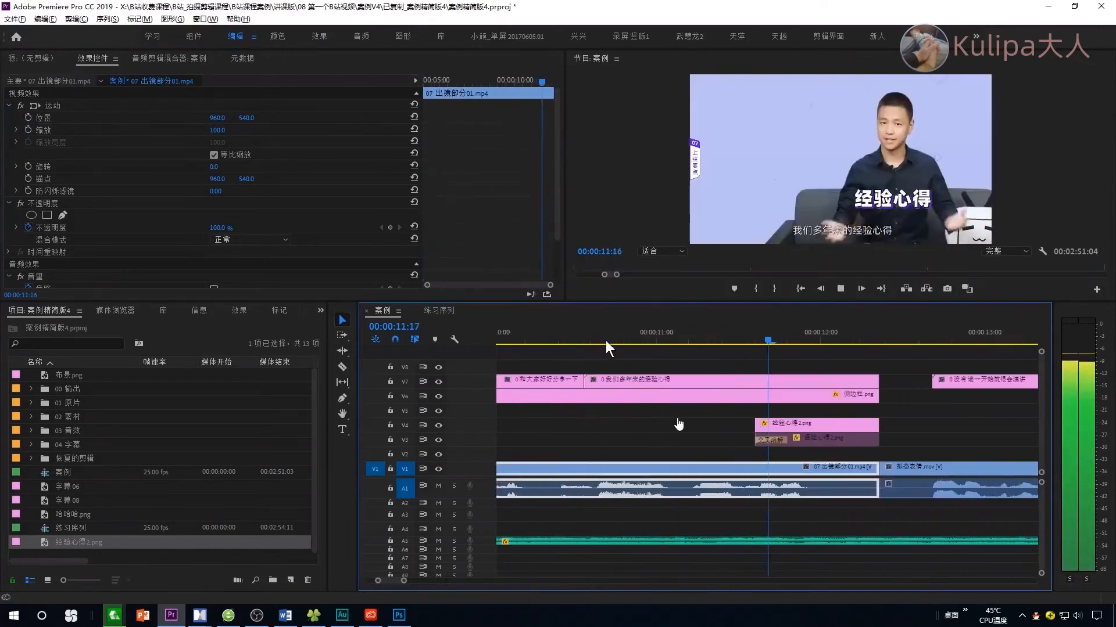
left_click(698, 340)
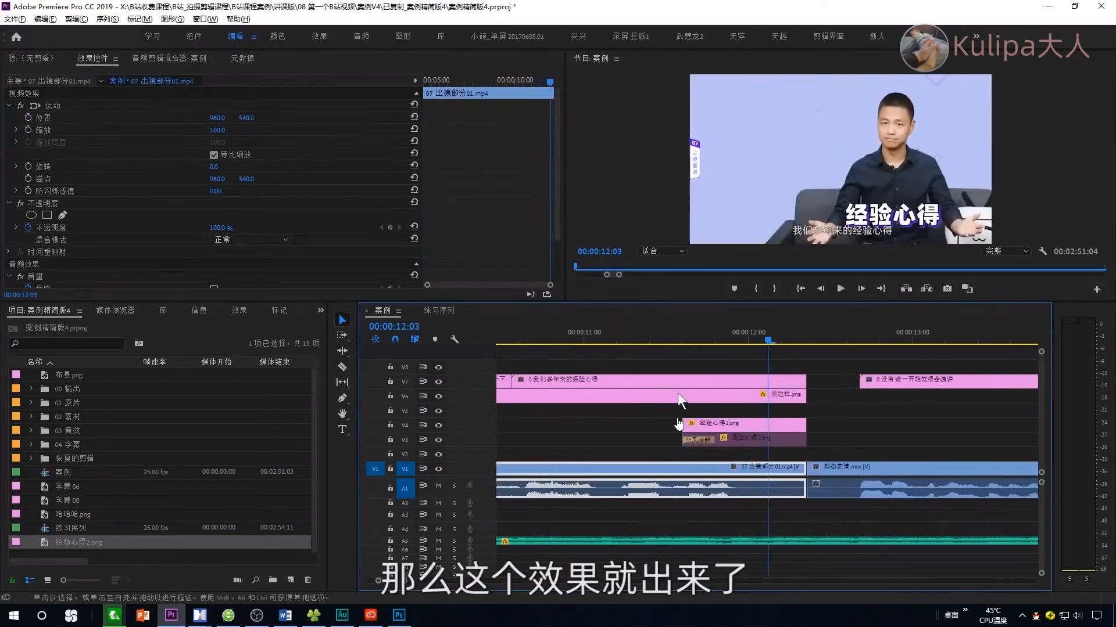
Step: Keyframe the 经验心得2.png clip's opacity from 0% at 00:00:11:15 to 100% at 00:00:11:23
left_click(704, 426)
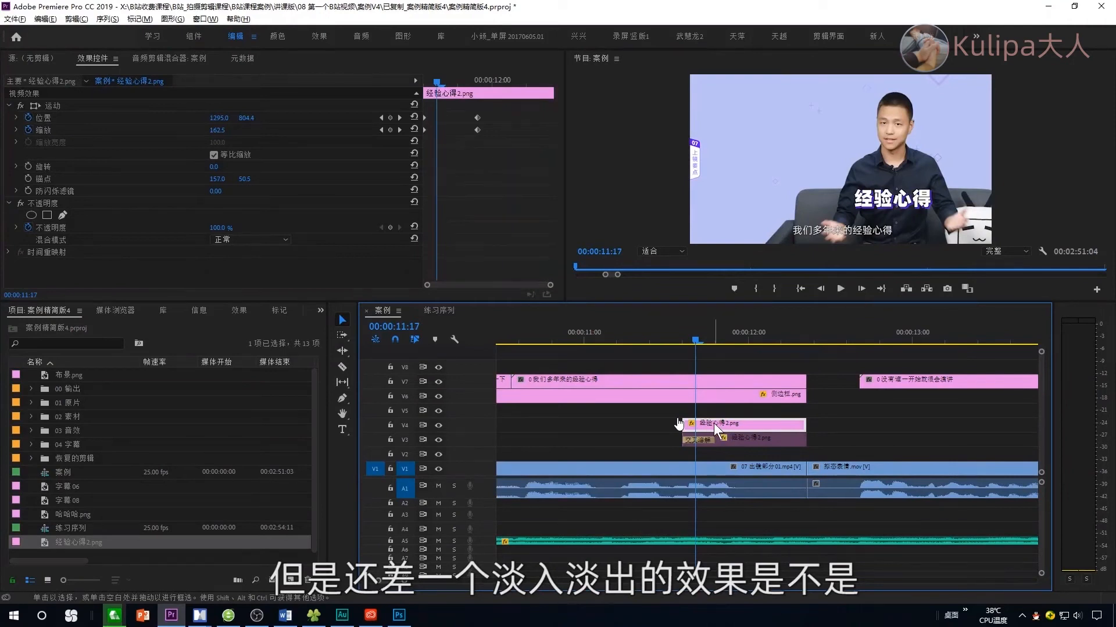
left_click_drag(436, 82, 412, 82)
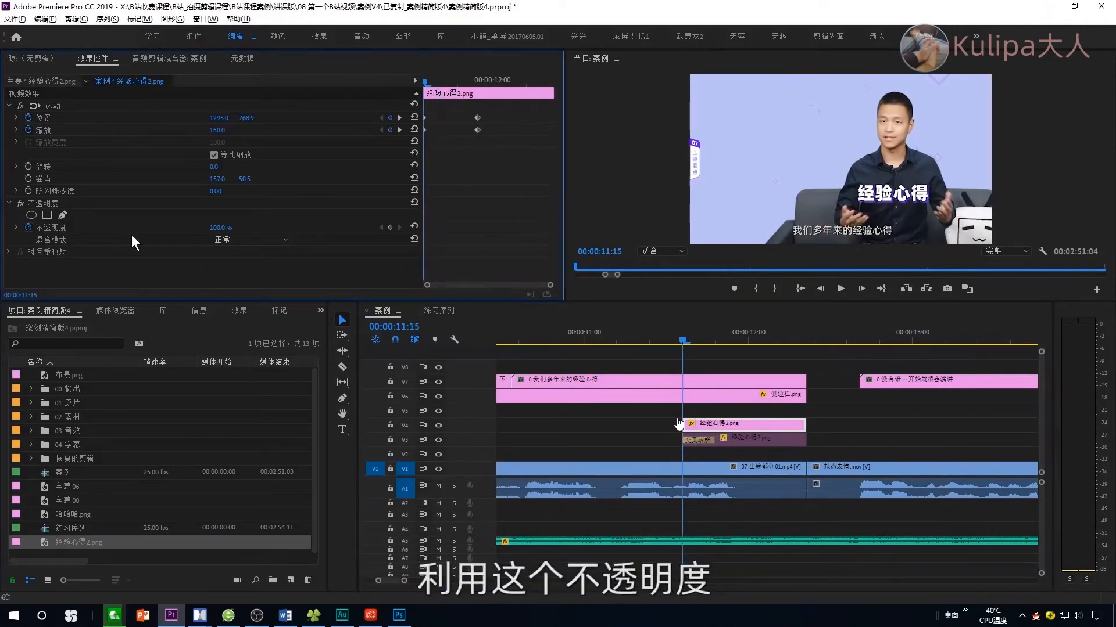
left_click(404, 230)
left_click_drag(449, 78, 477, 80)
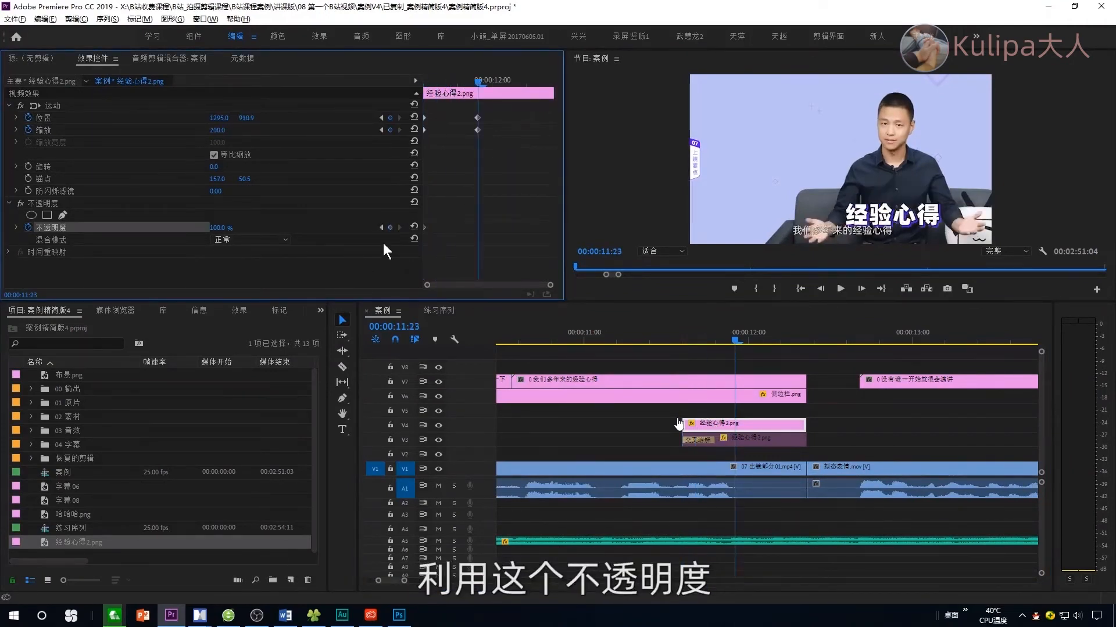
left_click(390, 227)
key("Up")
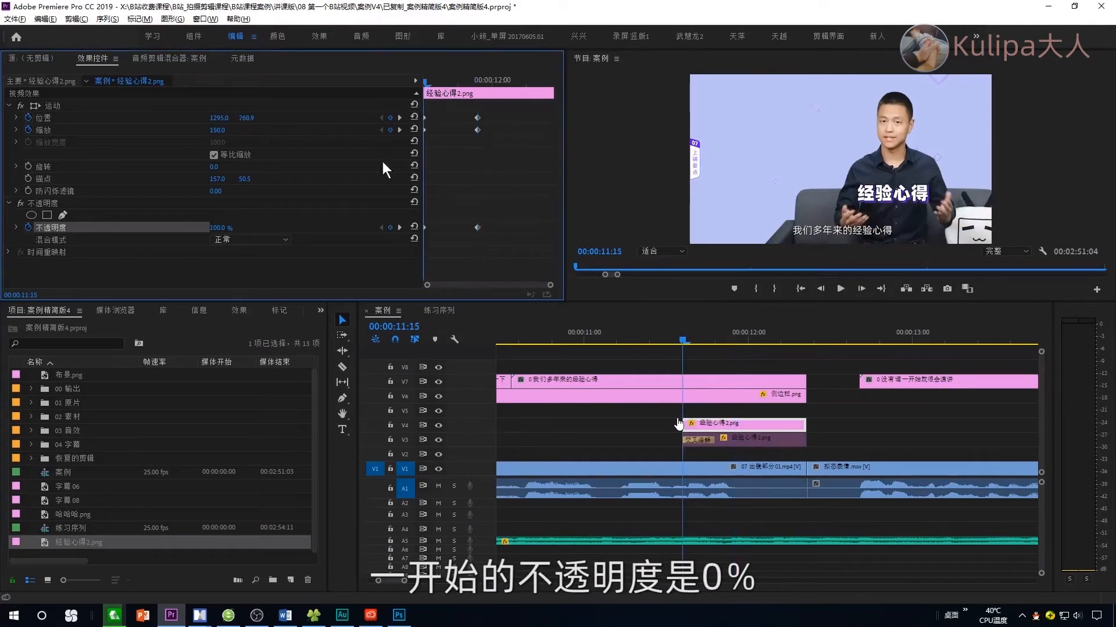
left_click_drag(223, 229, 186, 229)
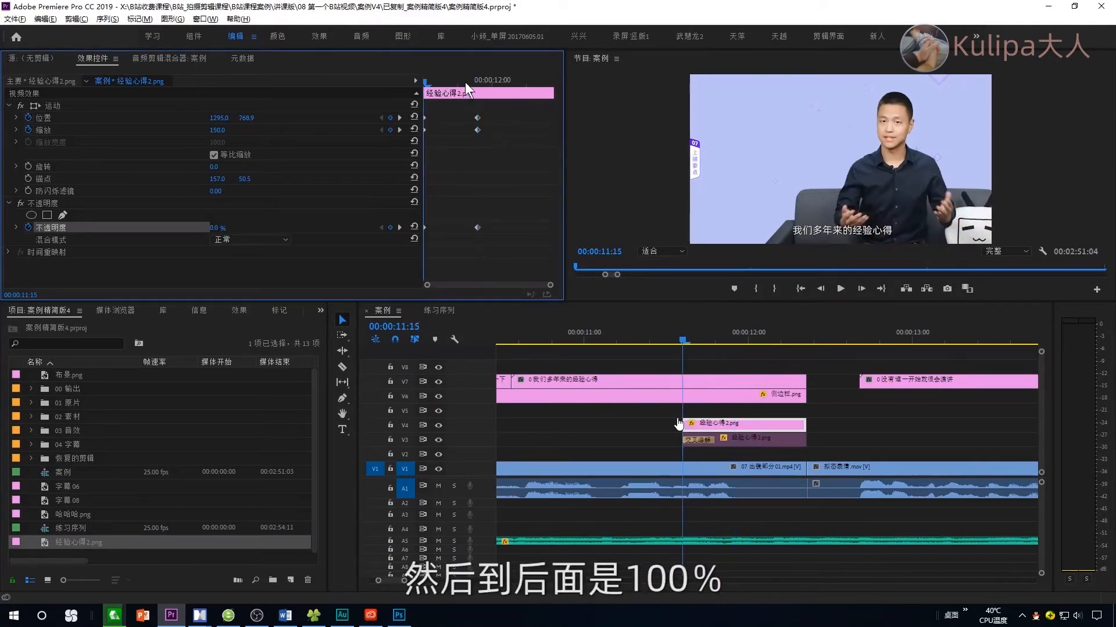
Step: Preview the opacity fade-in of the 经验心得2.png clip from just before its start
left_click(476, 80)
left_click_drag(437, 81, 491, 92)
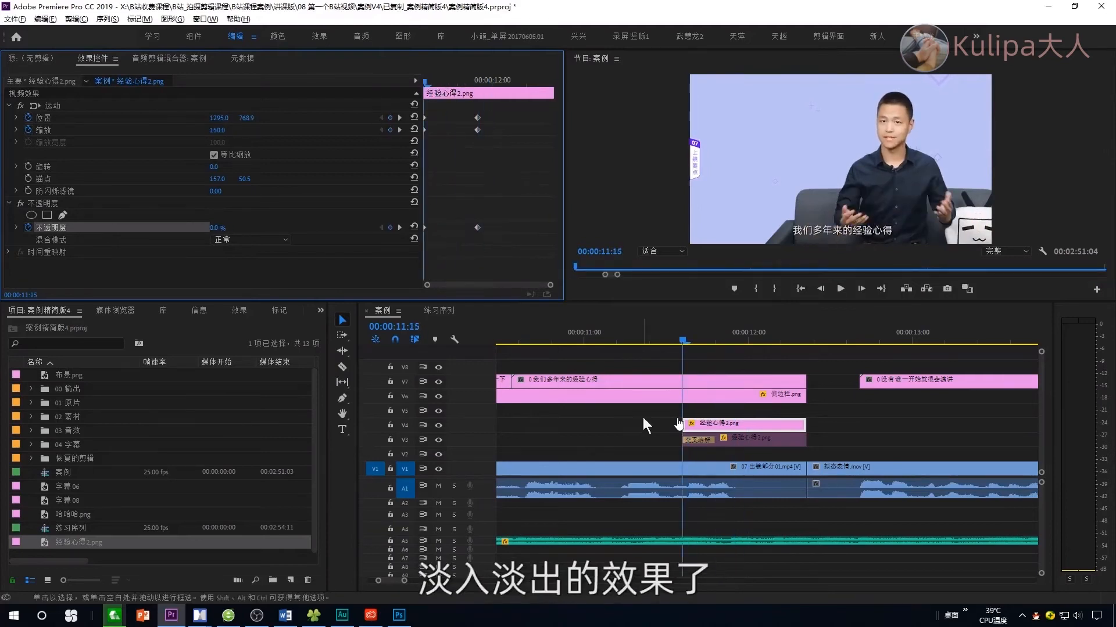
left_click(663, 333)
key("space")
scroll(678, 363, "down", 3)
key("space")
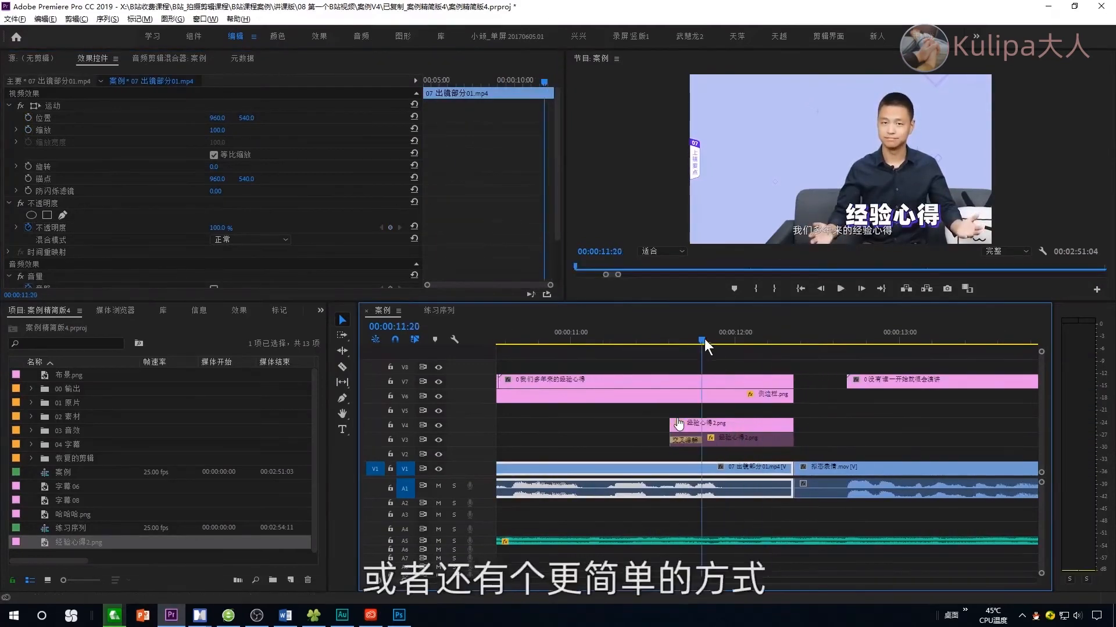
Step: Give the 经验心得2.png clip only an opening cross dissolve, shortened to end at 00:00:11:20
left_click(678, 424)
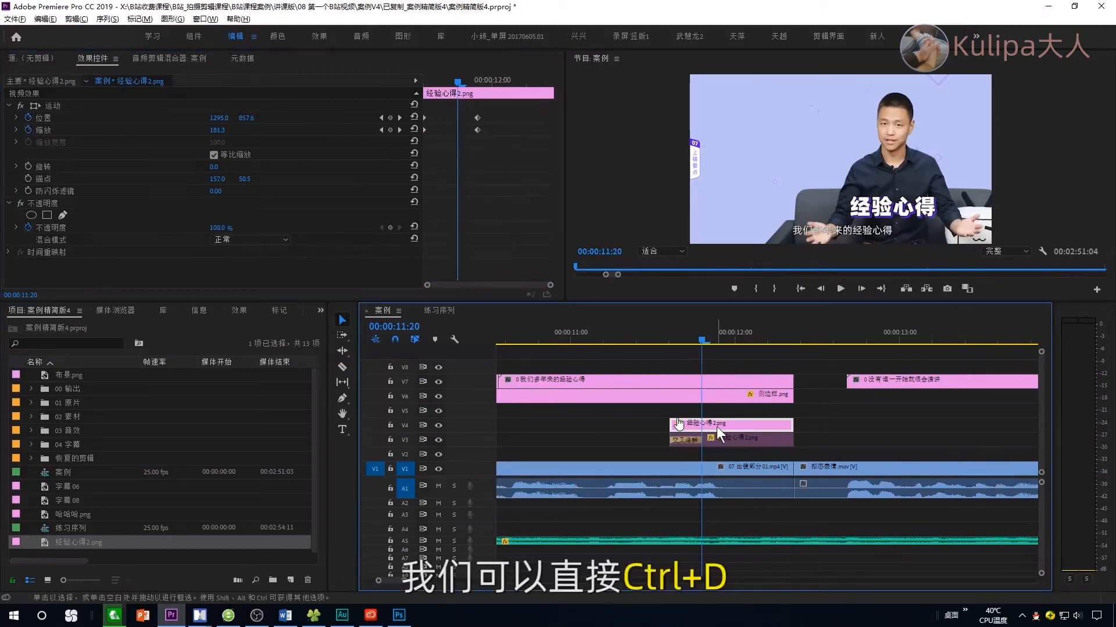
key("ctrl+d")
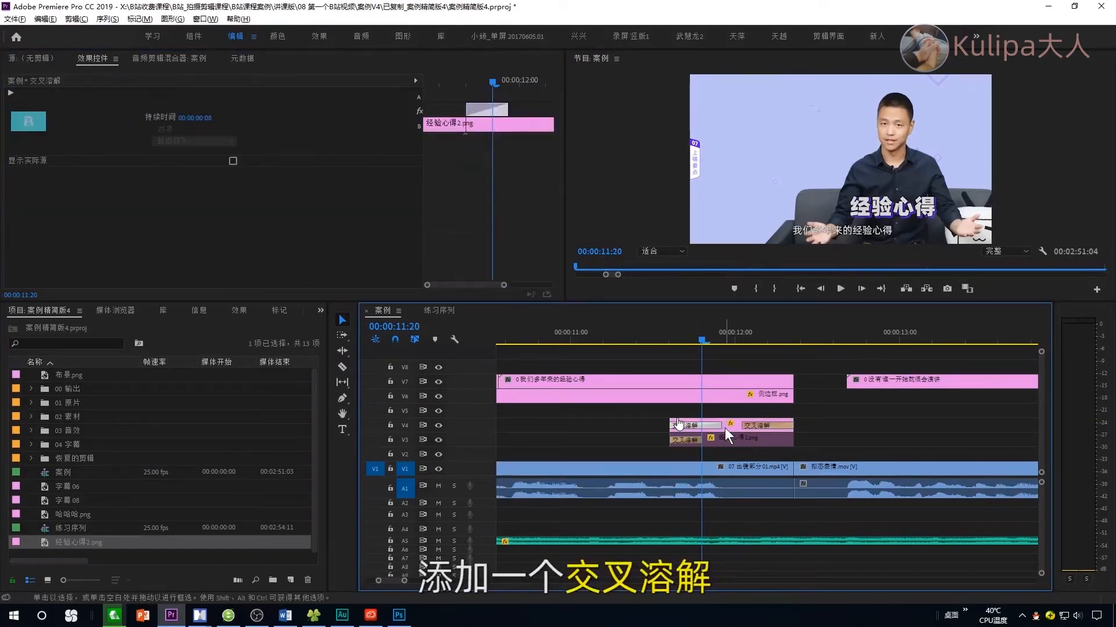
left_click_drag(722, 430, 701, 429)
left_click(765, 427)
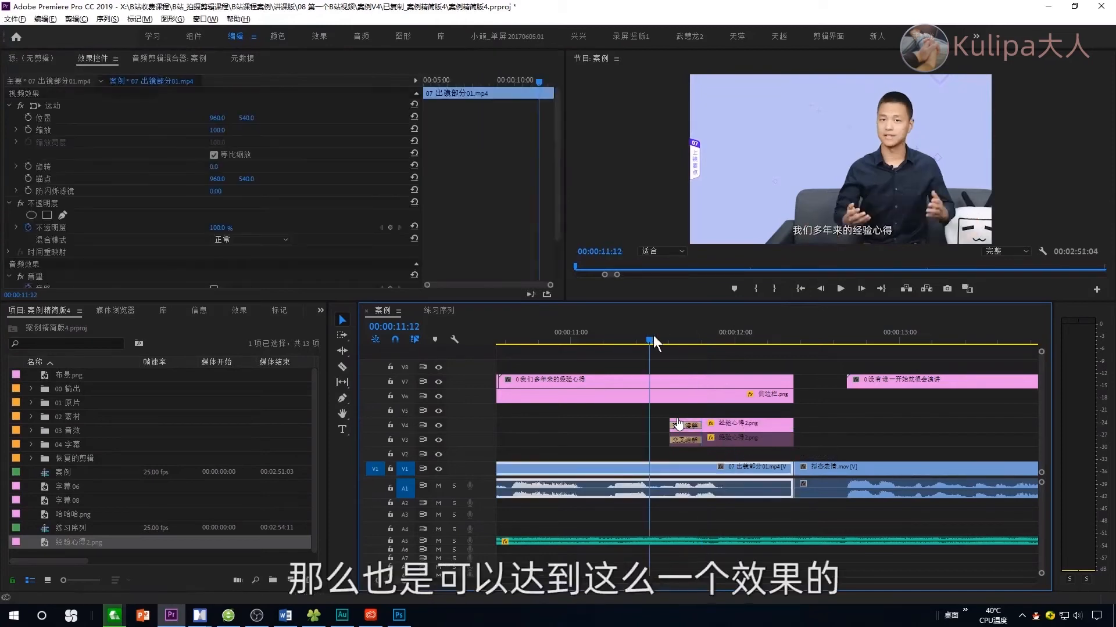
mouse_move(670, 342)
left_mouse_down()
mouse_move(623, 363)
mouse_move(670, 362)
left_mouse_up()
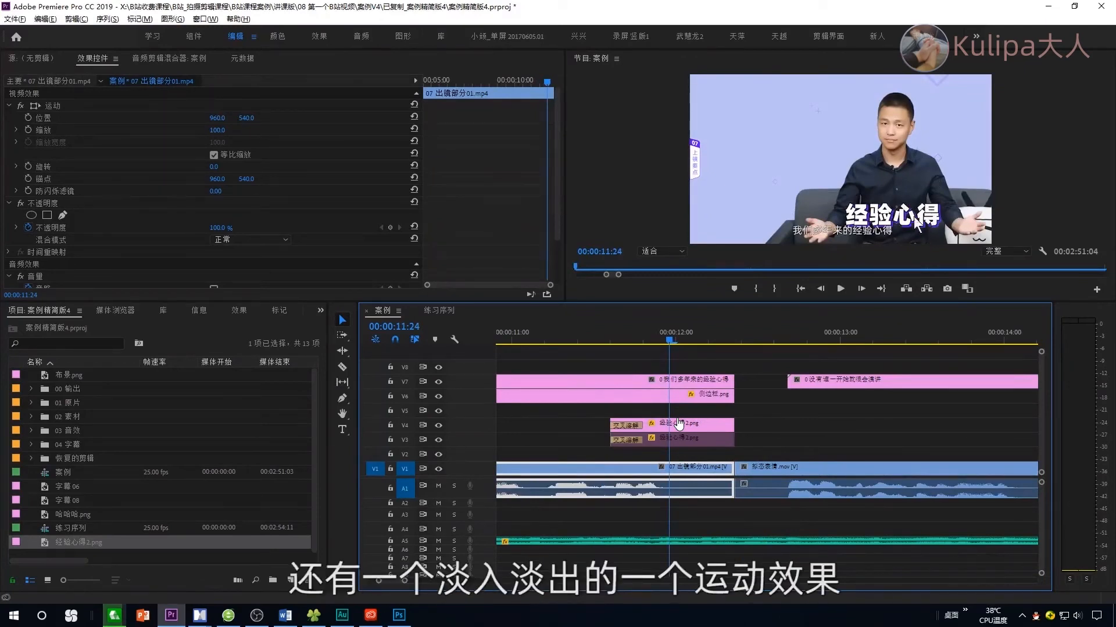
Step: Play back the three stacked 练.png clips from 00:00:21:10
scroll(797, 424, "down", 5)
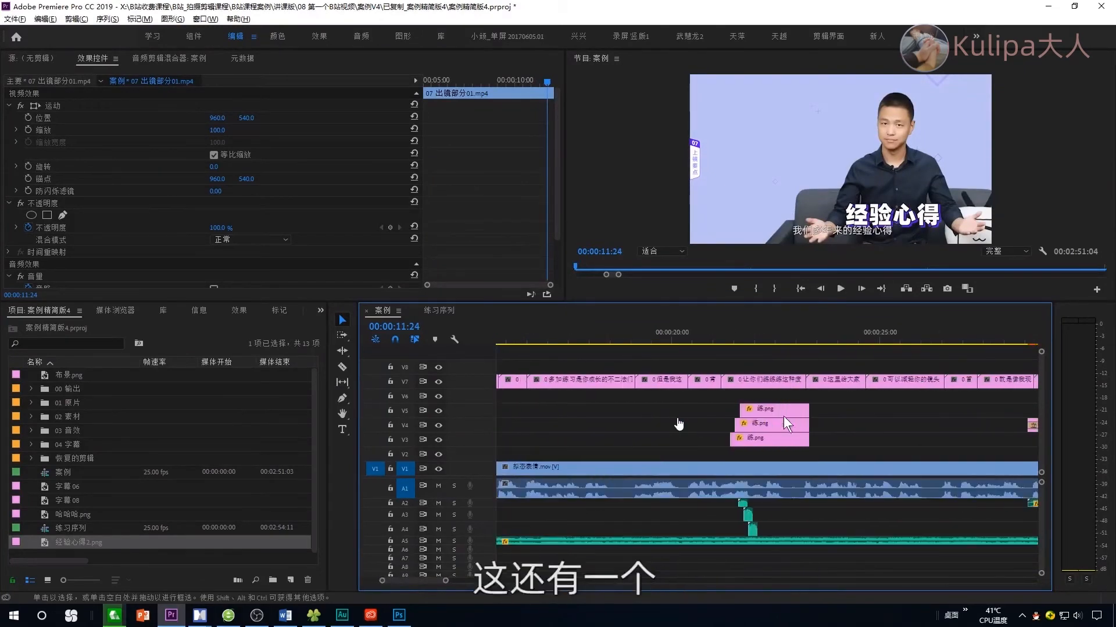
left_click(726, 344)
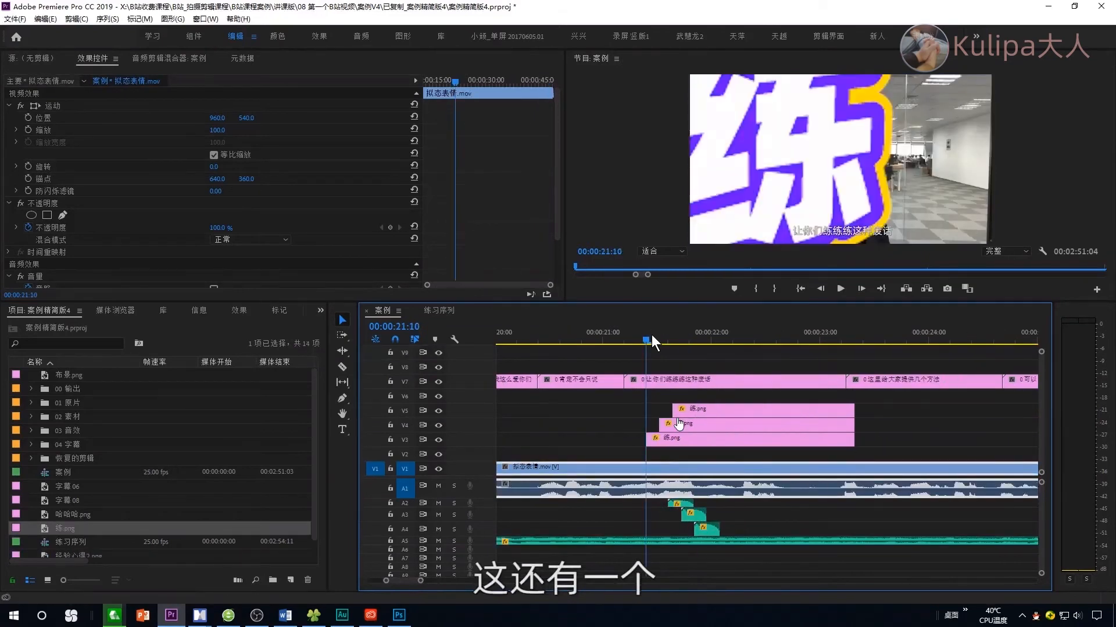
key("space")
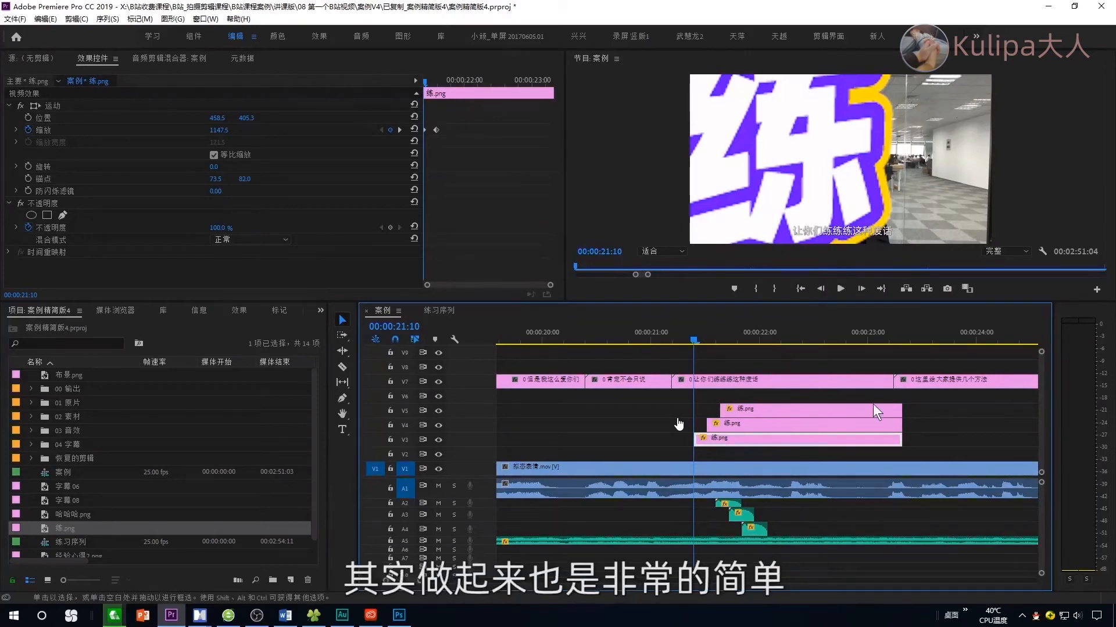
Step: Disable the 练.png clips on V4 and V5, leaving only the V3 one active and selected
left_click_drag(939, 405, 866, 423)
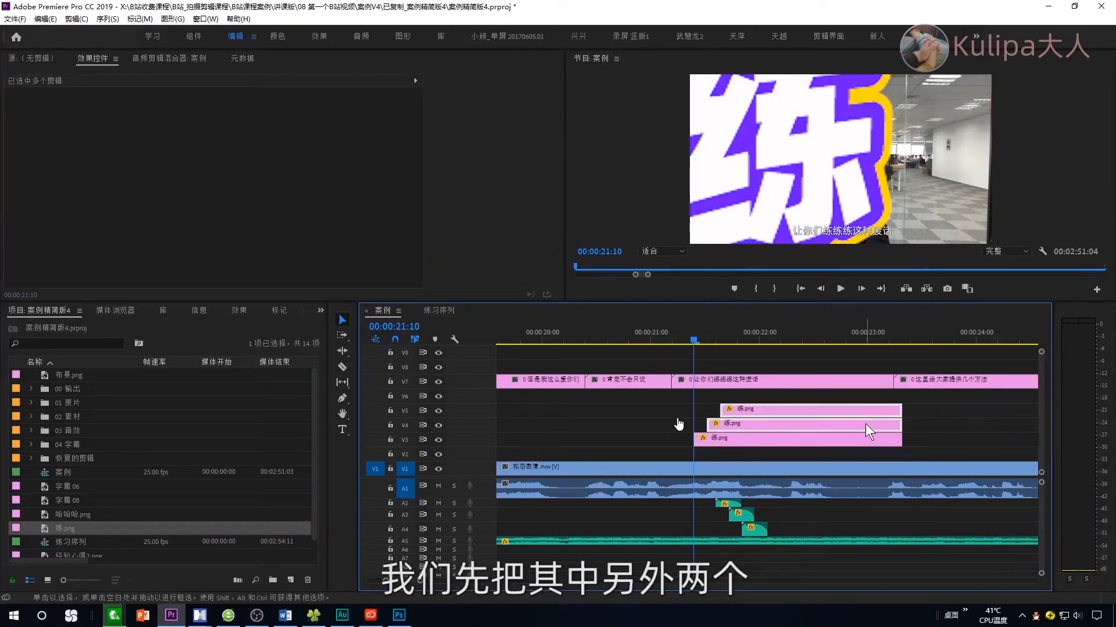
key("shift+e")
left_click(722, 442)
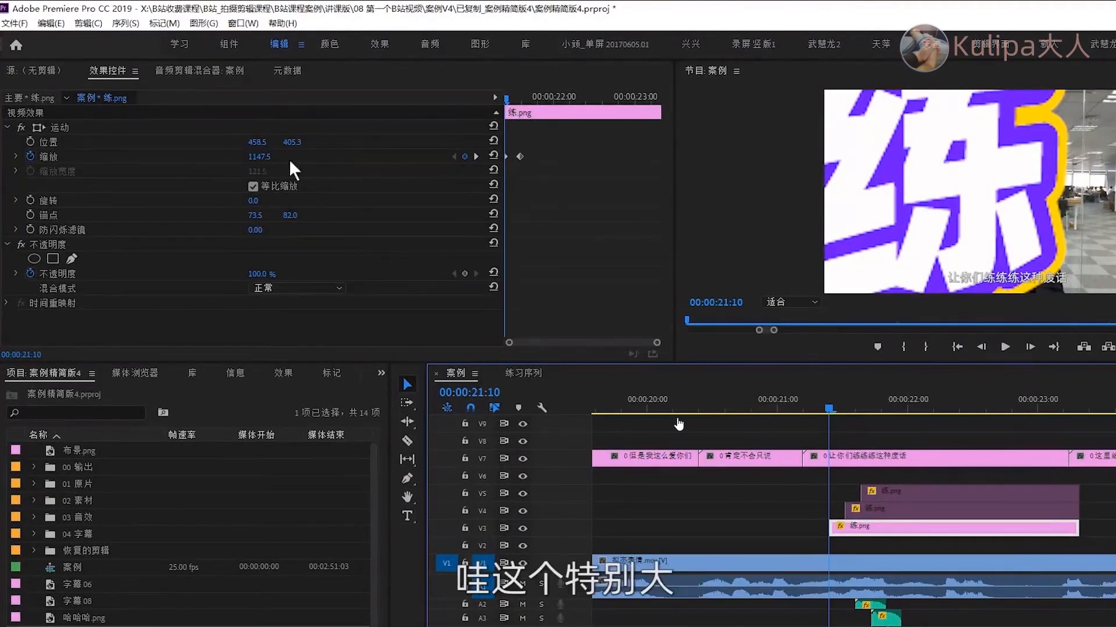
Step: Set the starting Scale keyframe of the 练.png clip on V3 to 1100 at 00:00:21:10
left_click_drag(266, 162, 212, 164)
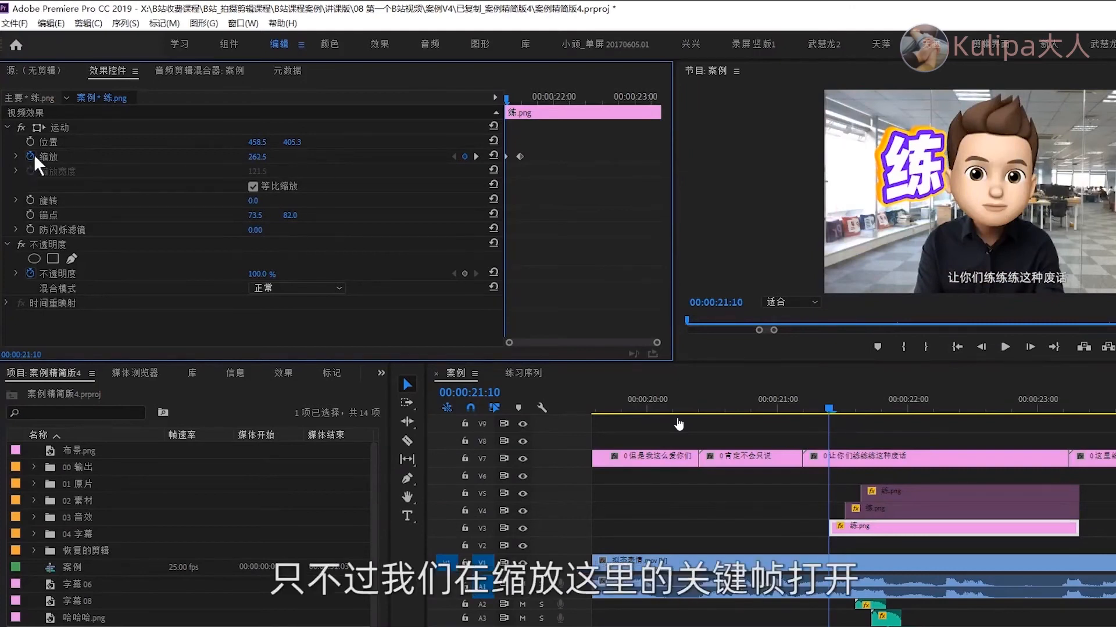
left_click_drag(317, 155, 324, 156)
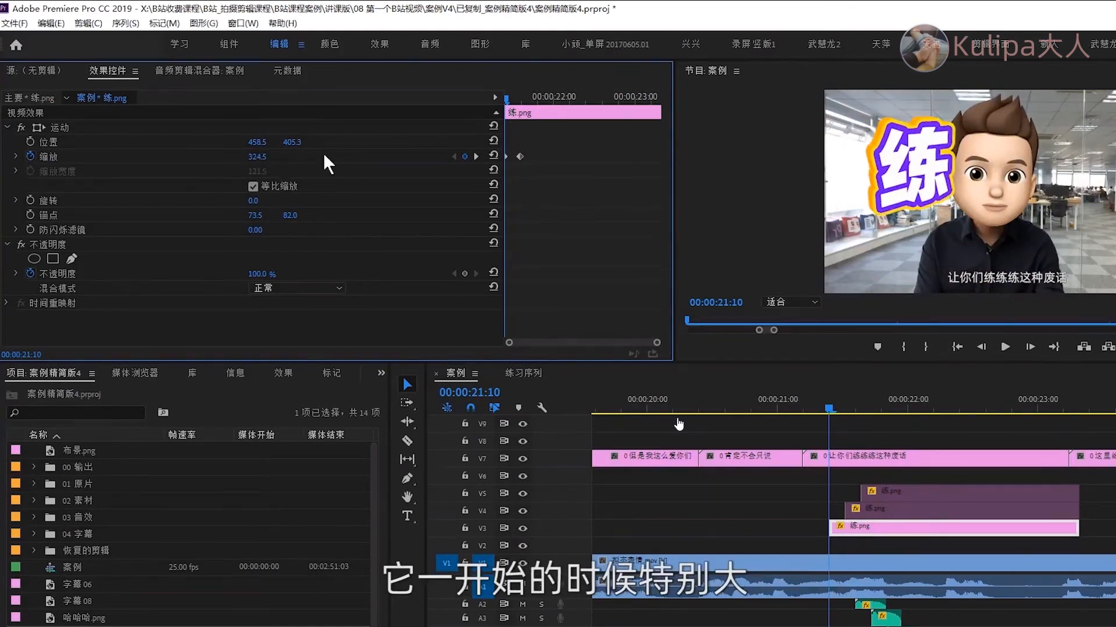
left_click(264, 156)
type("1100")
key("Return")
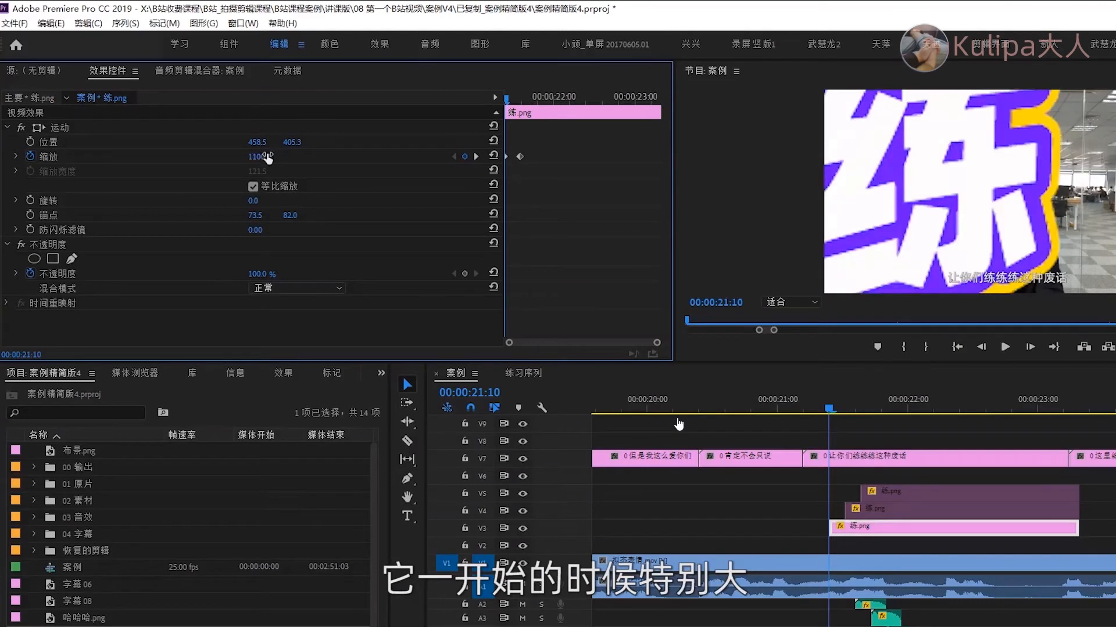
Step: Preview the scale-down animation of the single 练.png clip by scrubbing and playing it back
left_click_drag(513, 96, 521, 96)
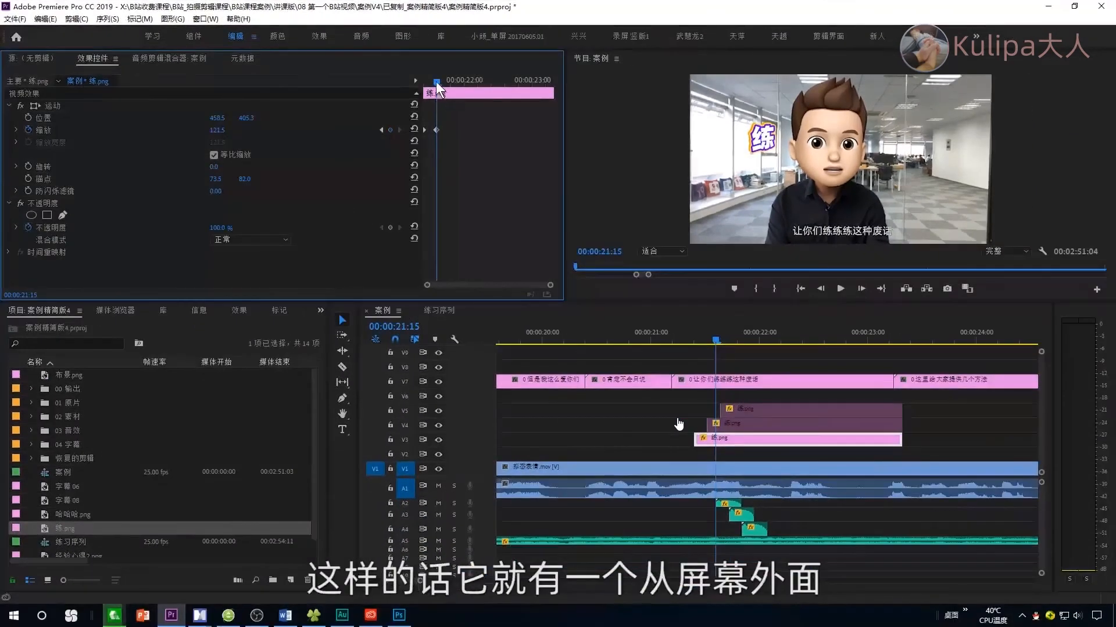
left_click_drag(520, 97, 489, 107)
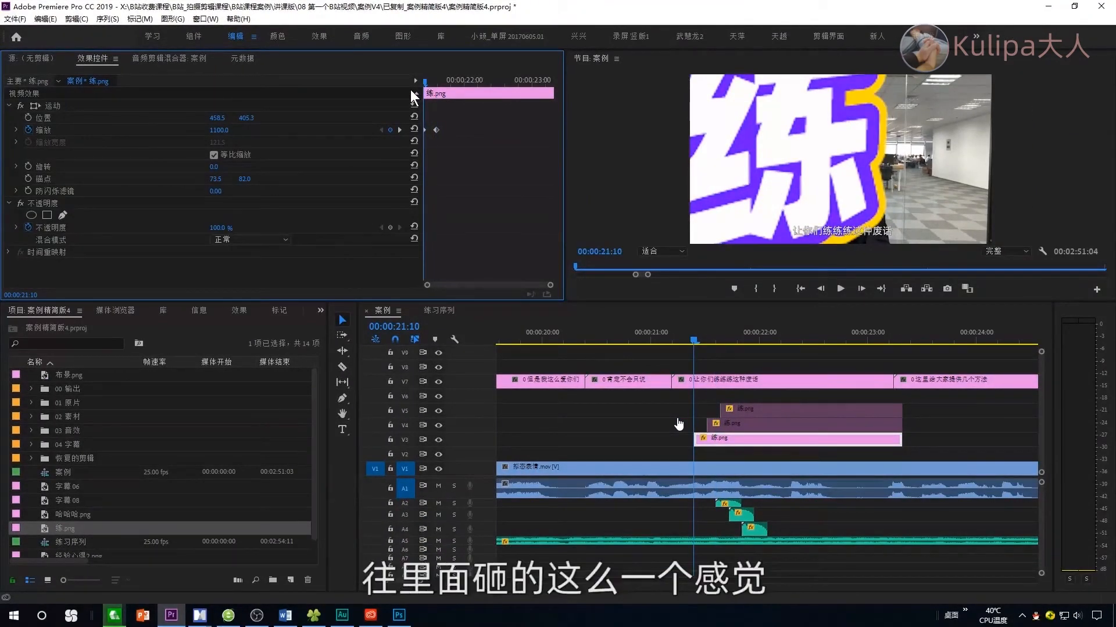
left_click(931, 427)
key("space")
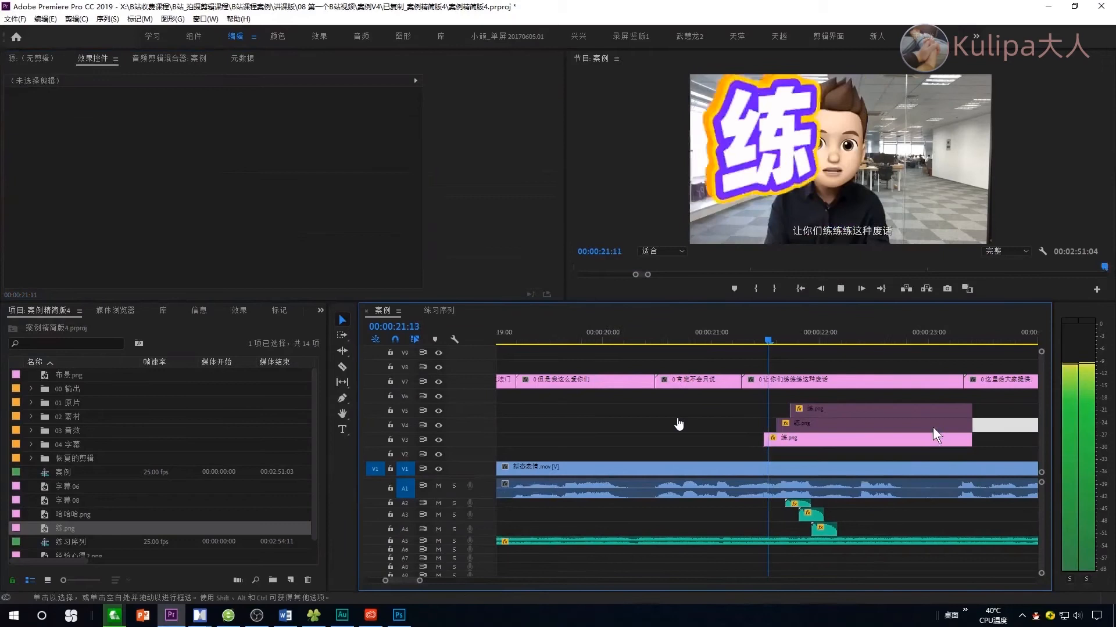
key("space")
key("Left")
key("Left")
key("Left")
key("Left")
key("Left")
key("Left")
key("Left")
key("Left")
key("Left")
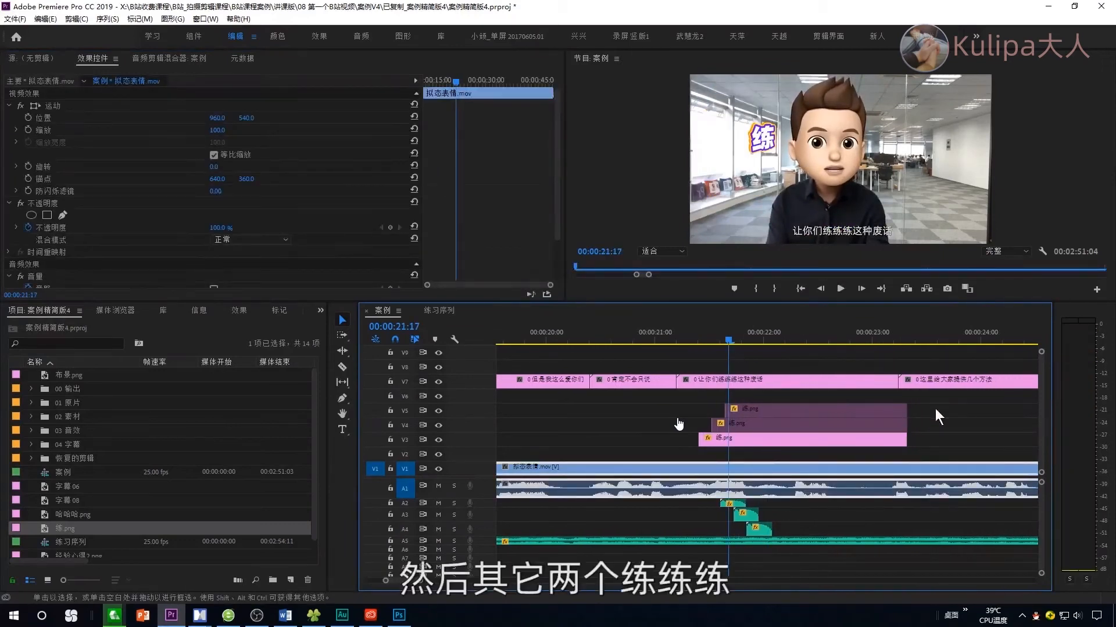
Step: Re-enable the 练.png clips on V4 and V5 and scrub through the combined animation
left_click_drag(936, 410, 718, 425)
key("shift+e")
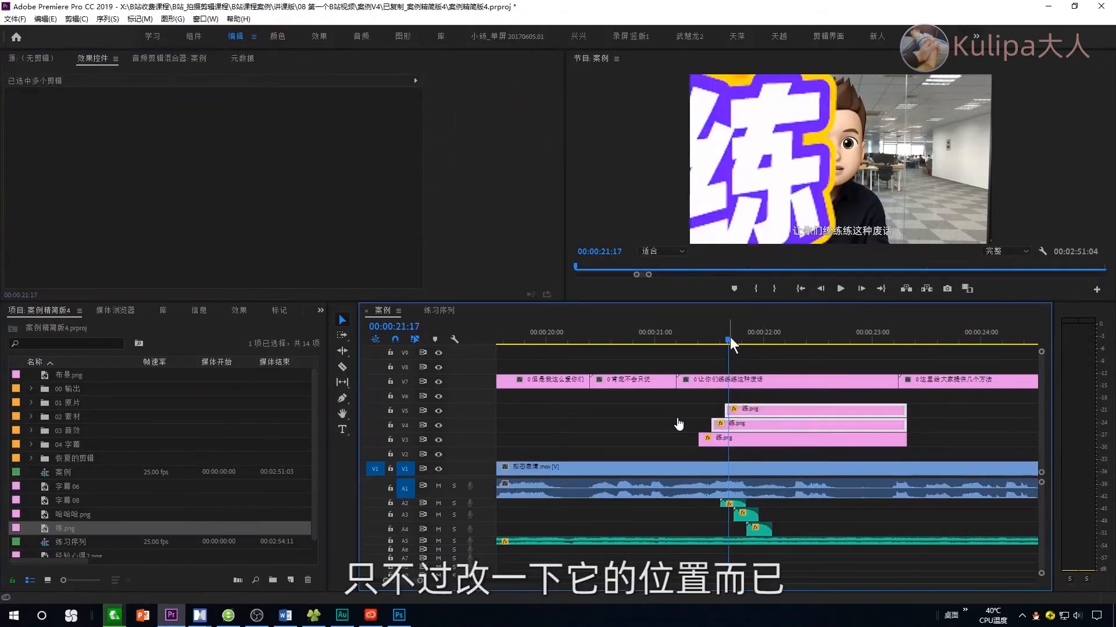
left_click_drag(731, 339, 758, 338)
key("minus")
key("minus")
key("minus")
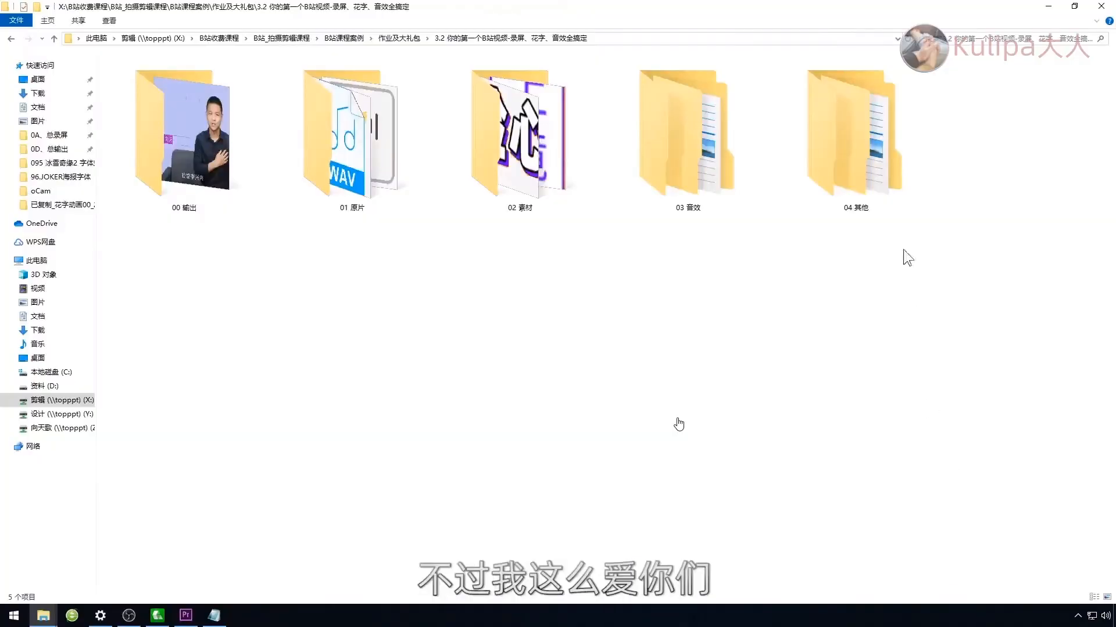
Step: In File Explorer, find 已复制_花字动画00_2019 under 04 其他 and open 花字动画00_2019.prproj in Premiere Pro
double_click(864, 157)
left_click(146, 100)
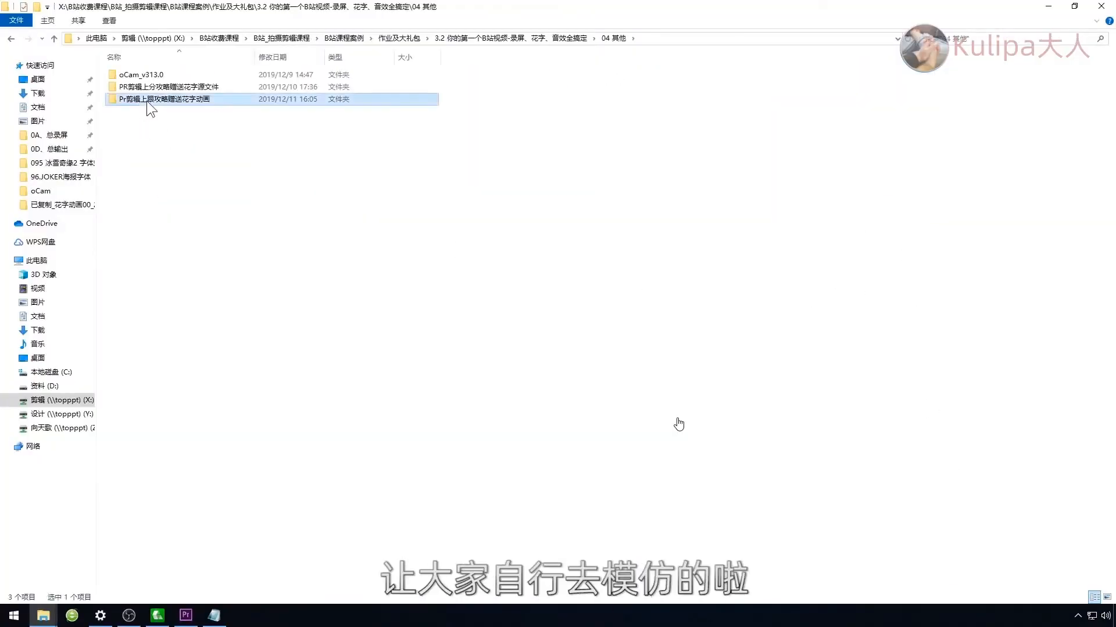
double_click(146, 100)
double_click(178, 81)
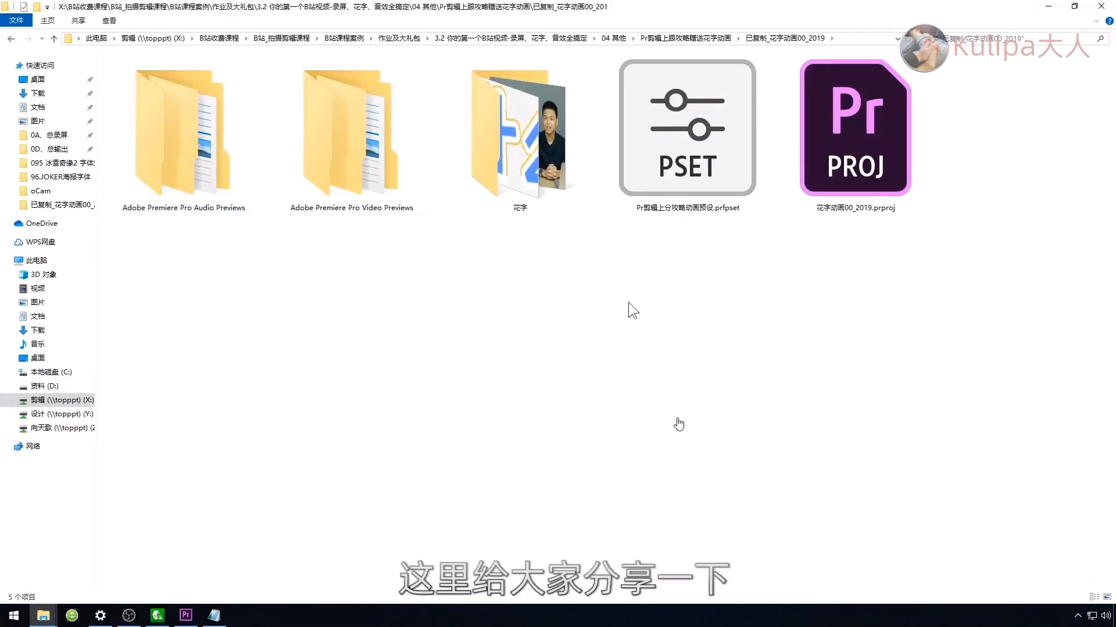
double_click(823, 113)
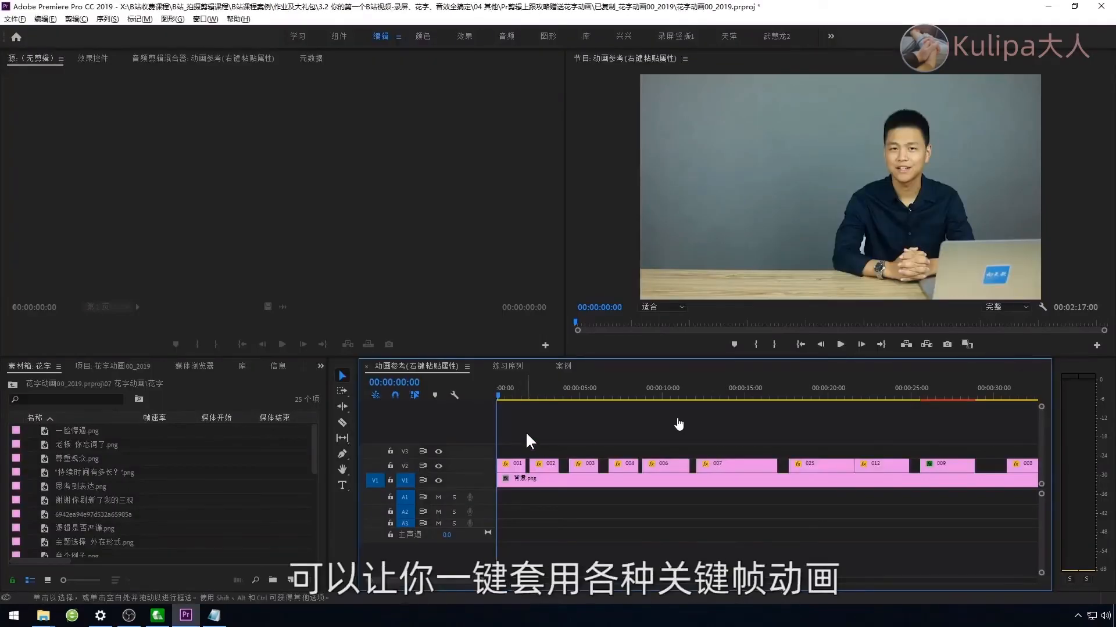
Step: Play the 动画参考(右键粘贴属性) sequence and examine the effect keyframes of clip 001
key("space")
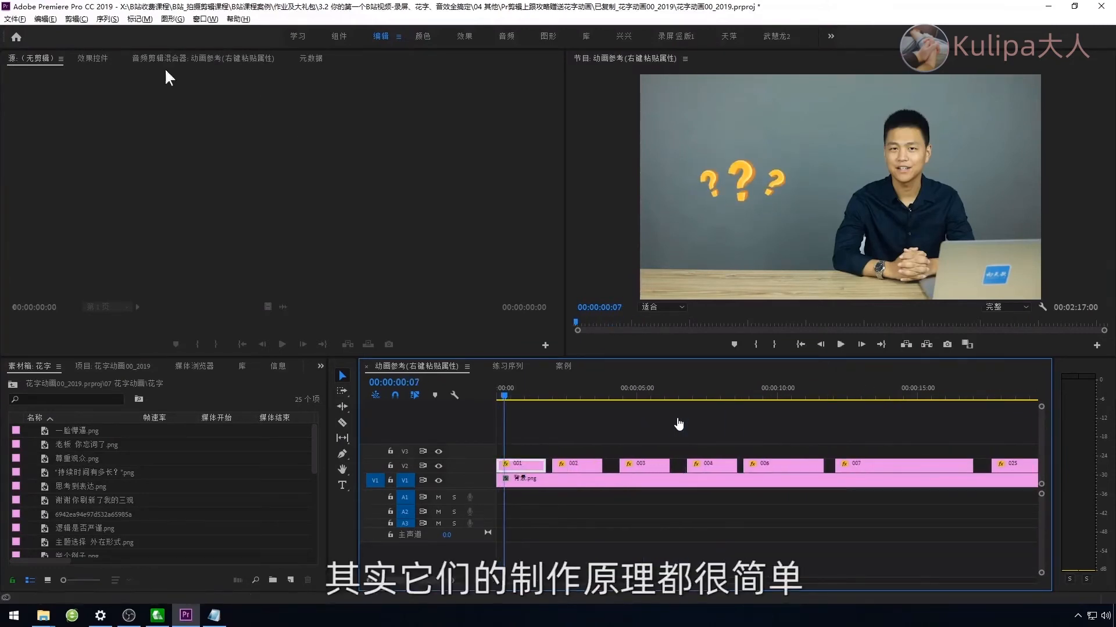
left_click(92, 58)
key("space")
key("space")
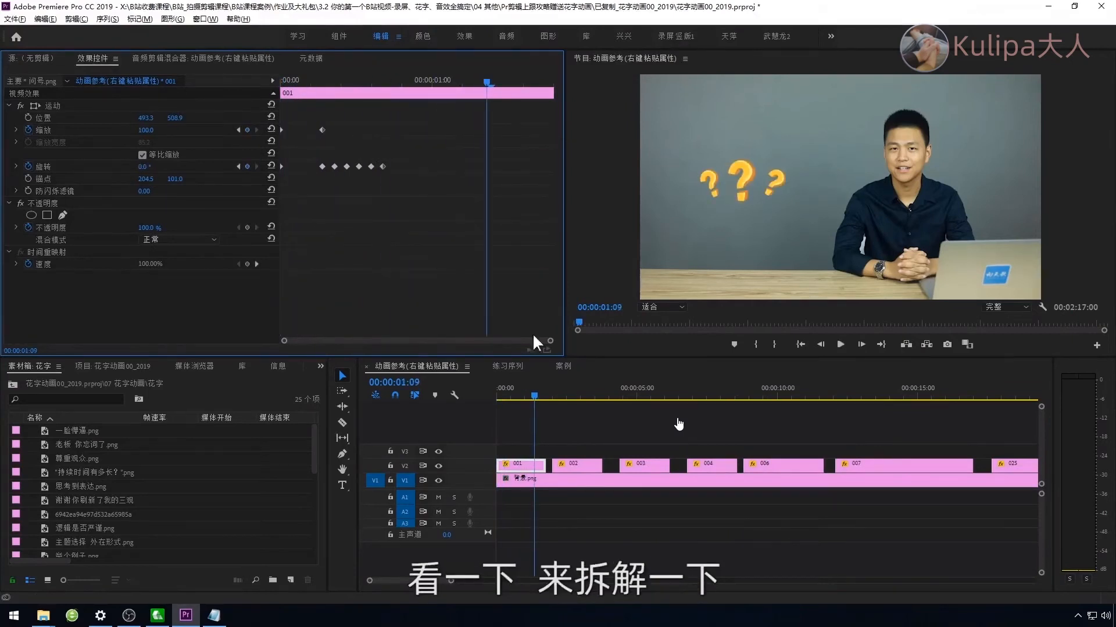
Step: Examine the motion keyframes of clip 002 and play its animation
left_click(569, 463)
left_click(385, 148)
key("space")
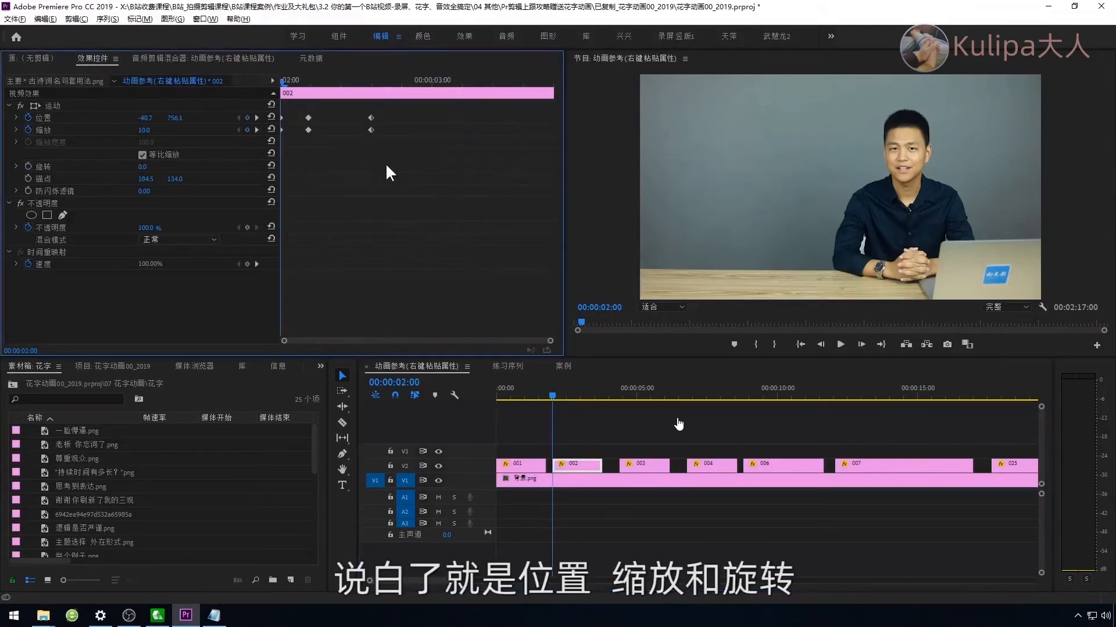
Step: Examine the motion keyframes of clip 003 and play its animation from the clip's beginning
left_click(636, 463)
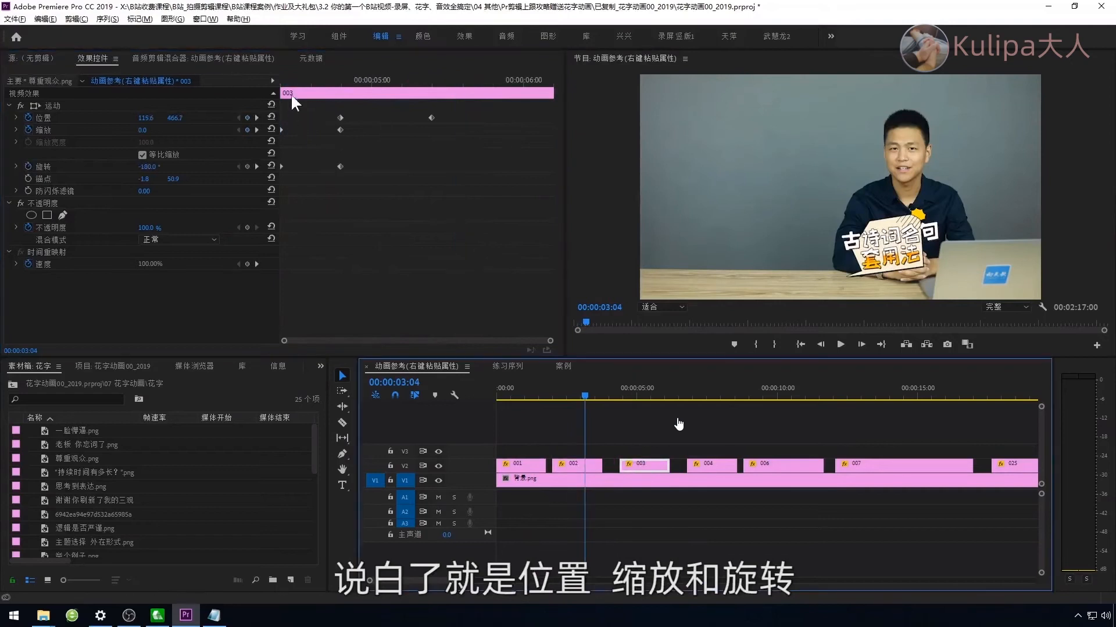
left_click(290, 93)
key("space")
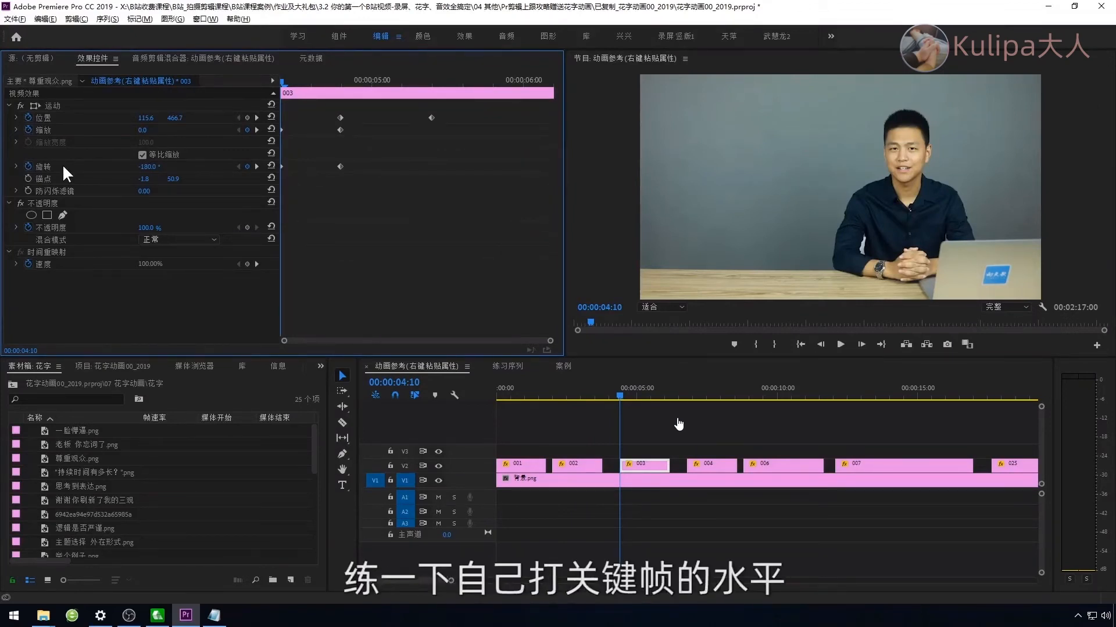
key("space")
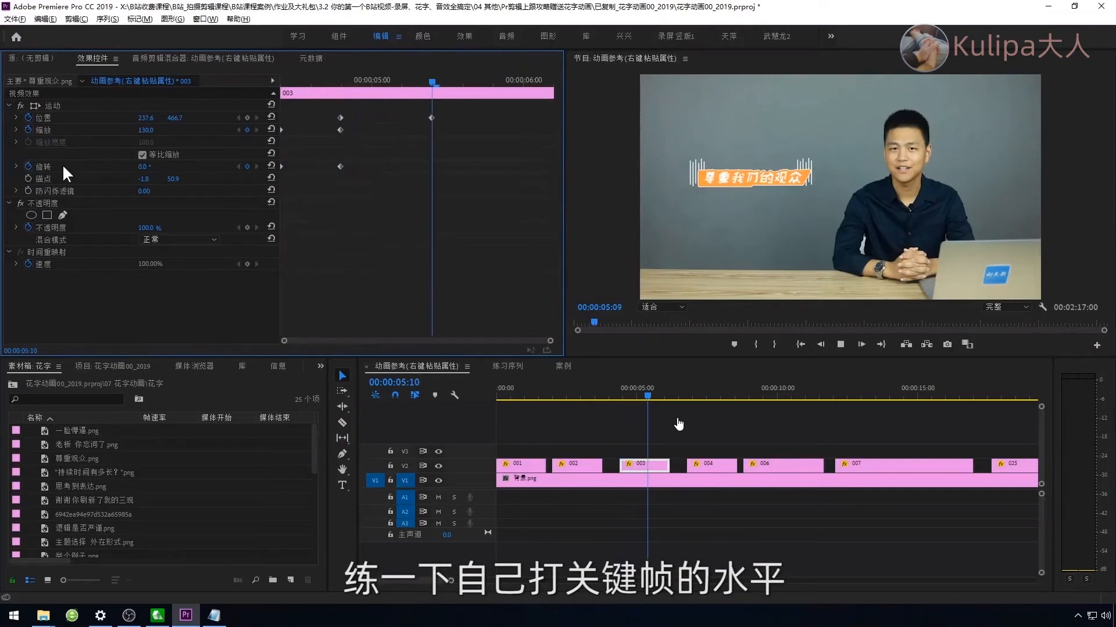
key("space")
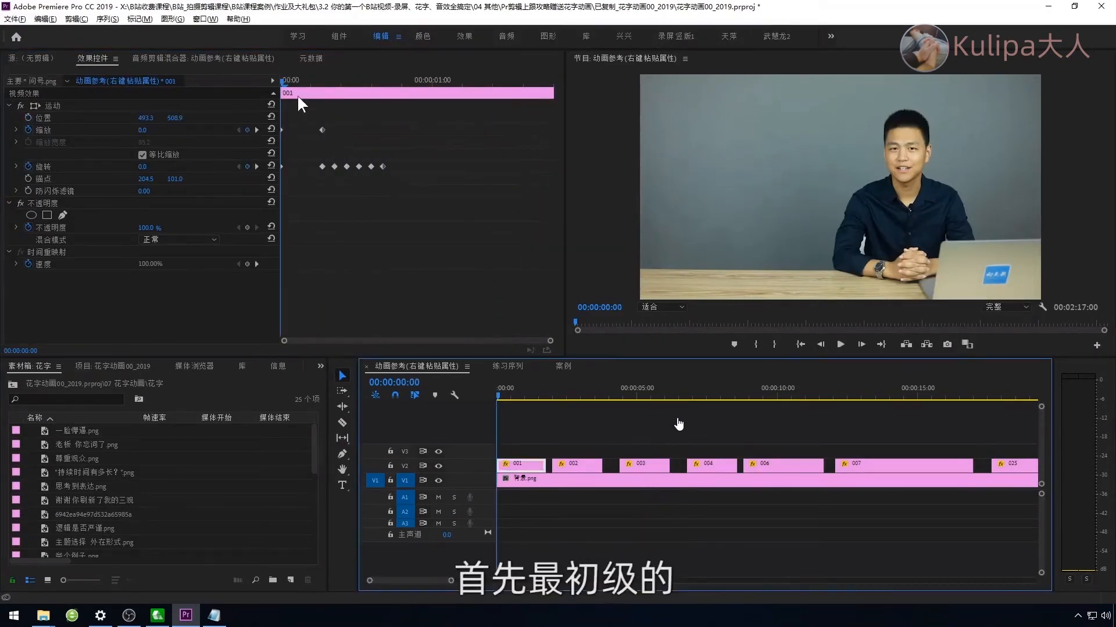
Step: Save clip 001's 运动 keyframes as a preset named 运动 预设 001 with its type set to 定位到入点
left_click(291, 84)
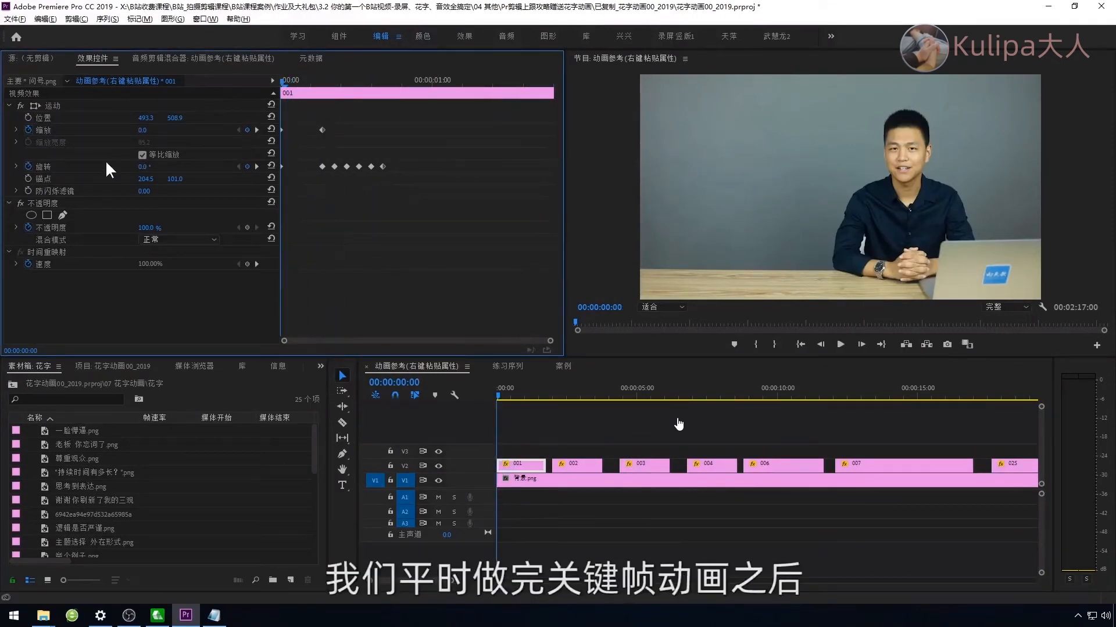
left_click_drag(289, 82, 214, 89)
left_click(94, 105)
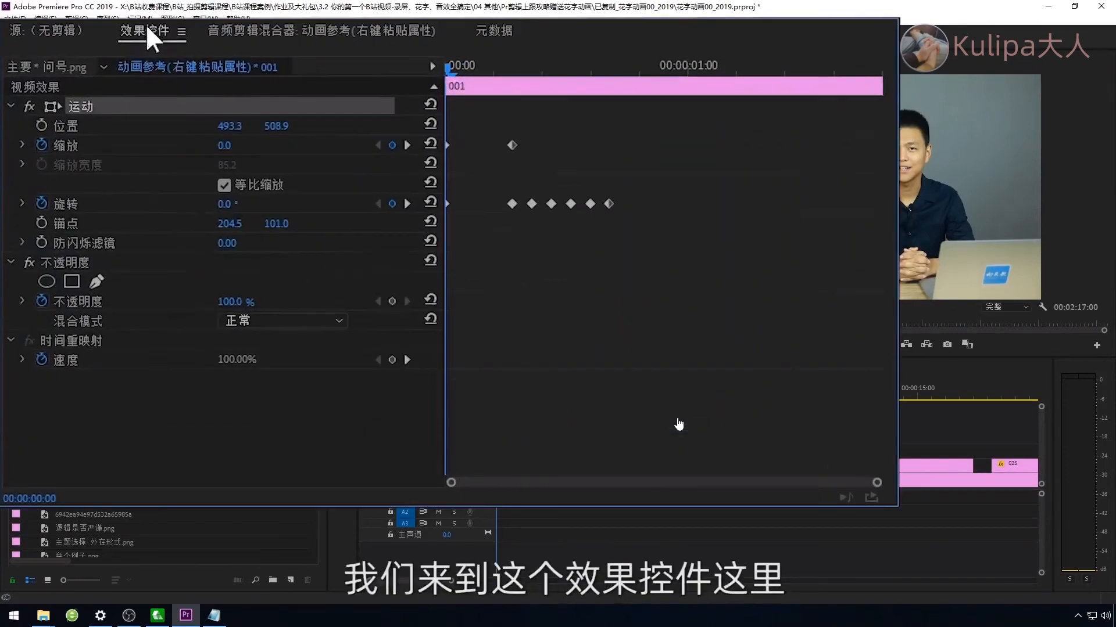
right_click(126, 104)
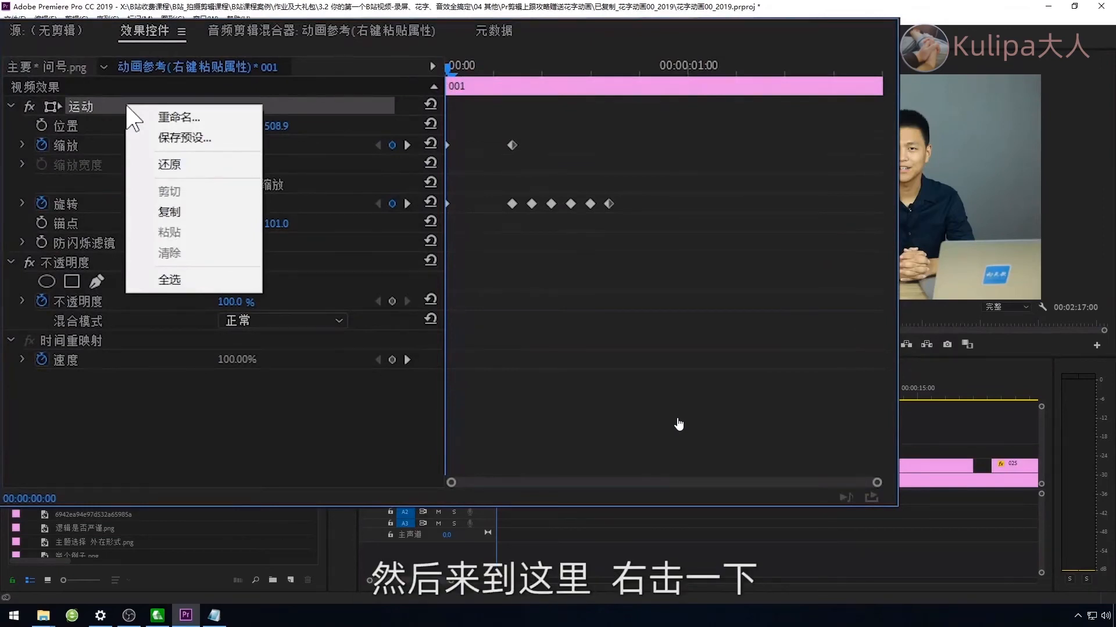
left_click(206, 138)
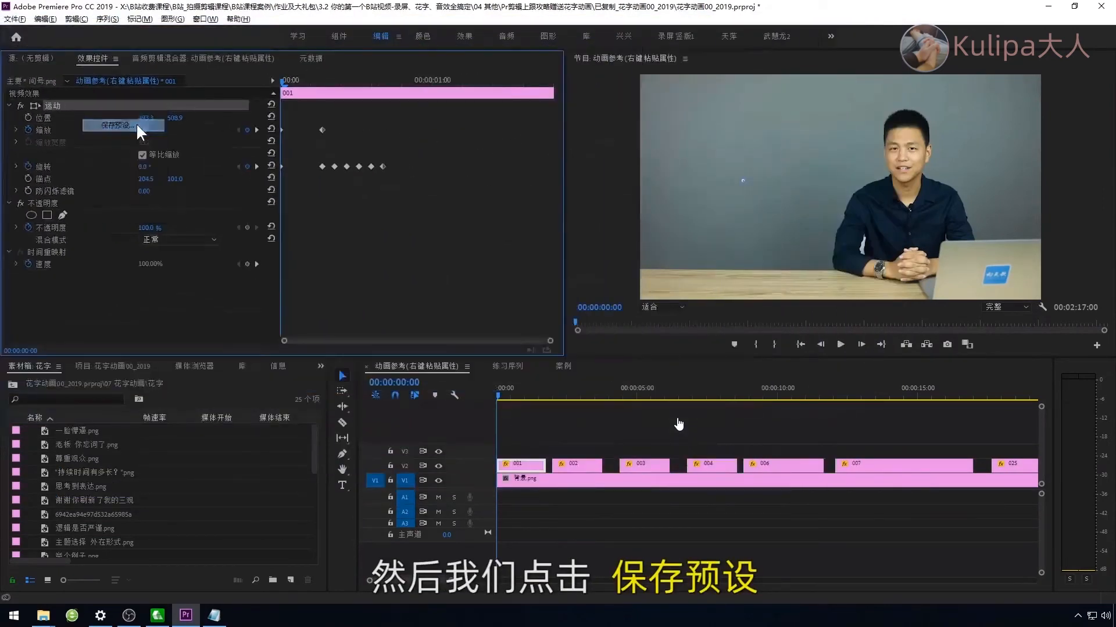
left_click(550, 244)
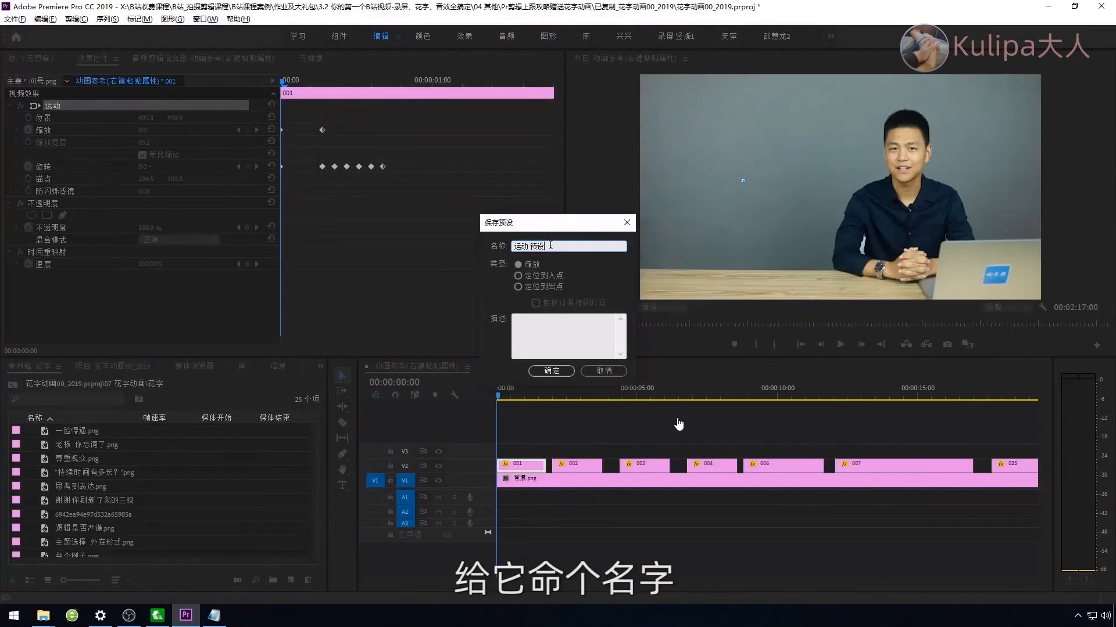
type("001")
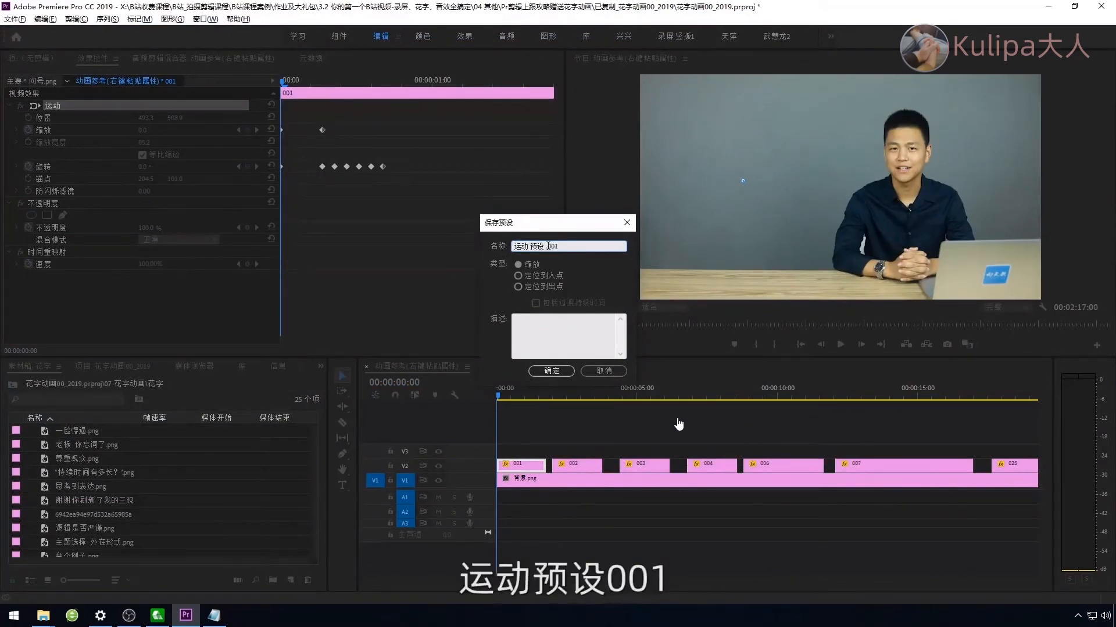
left_click(532, 271)
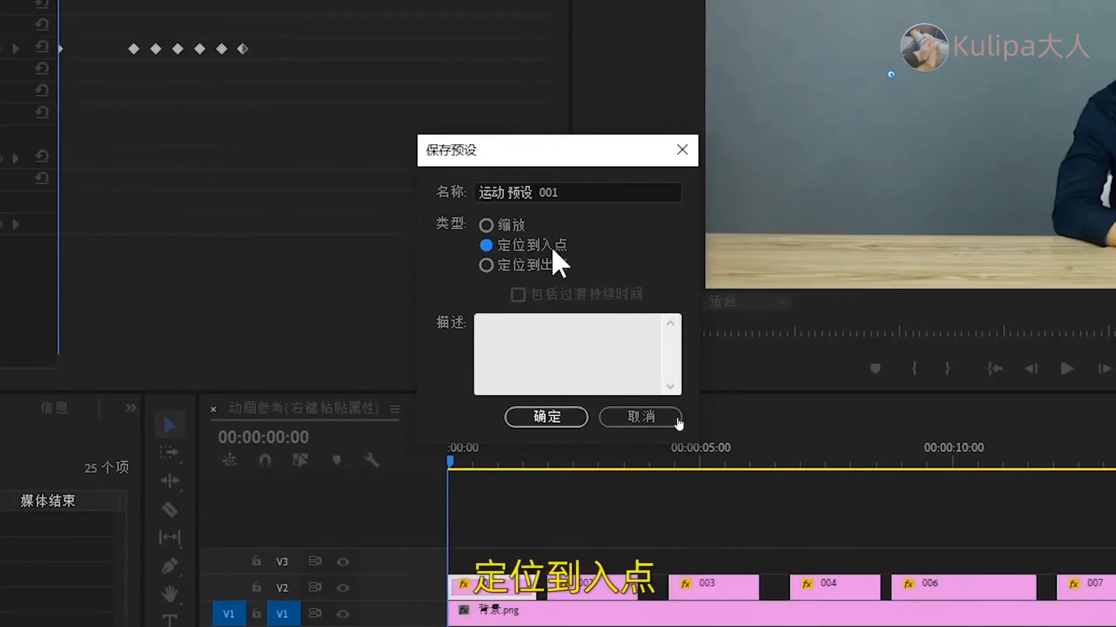
left_click(516, 226)
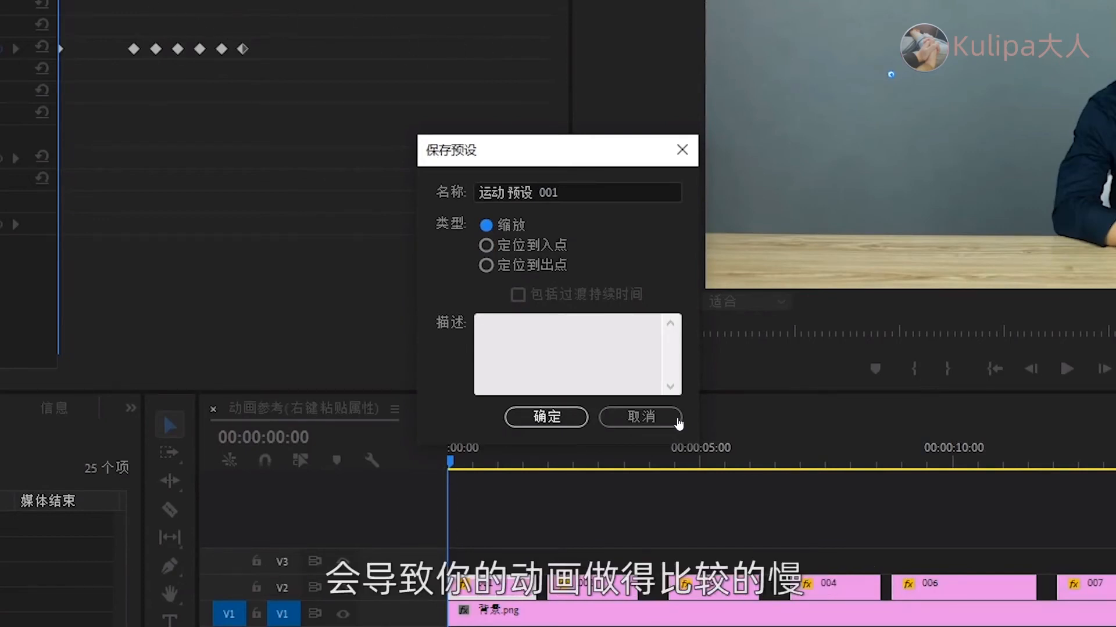
left_click(516, 246)
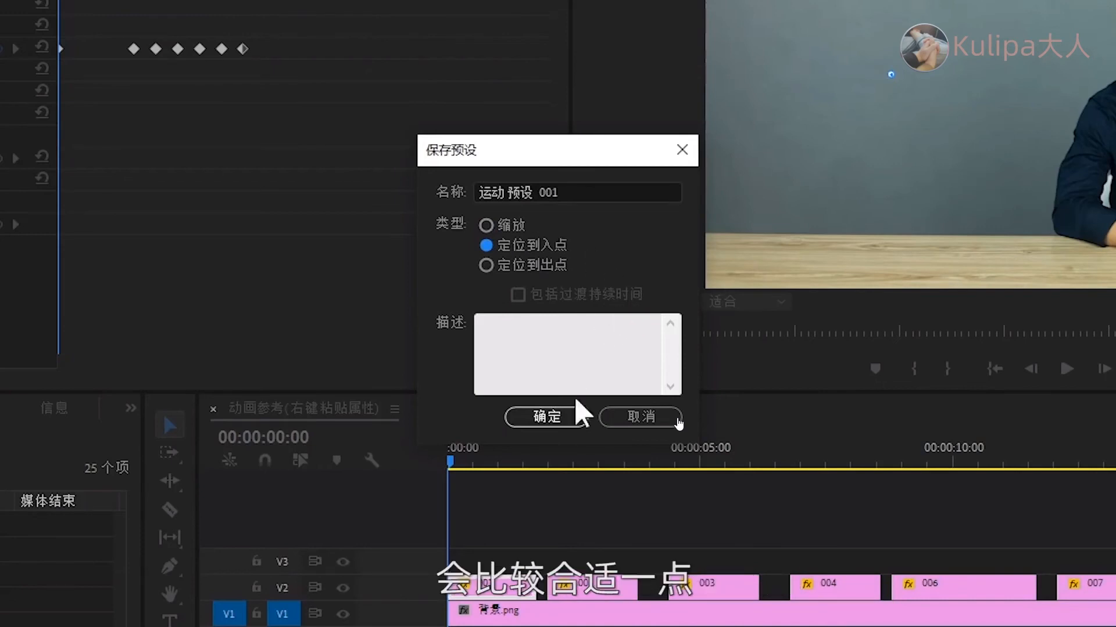
left_click(559, 417)
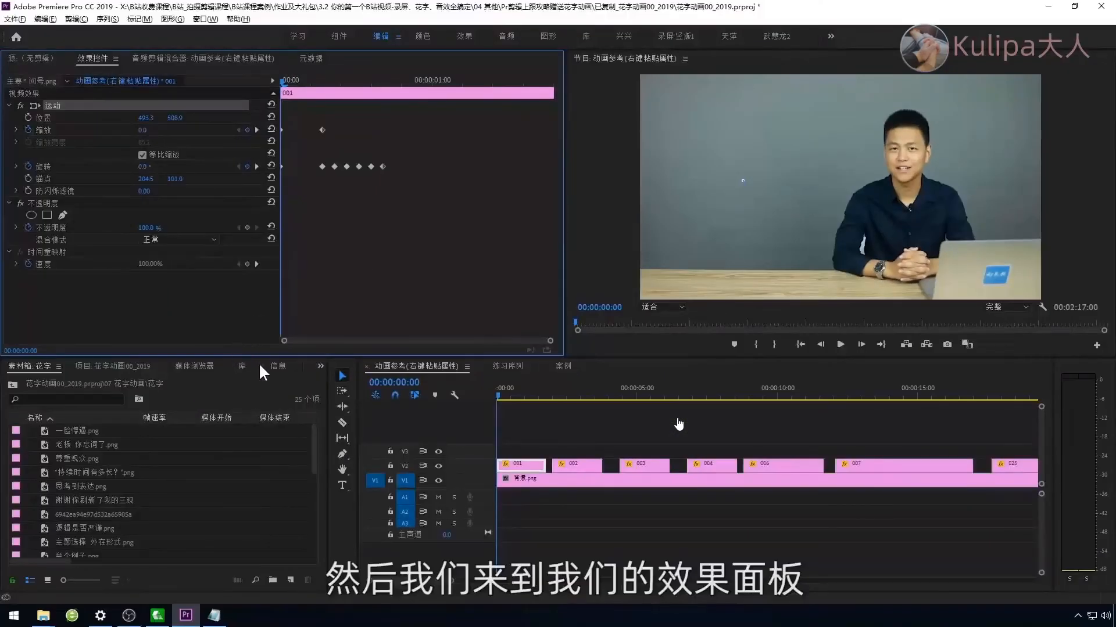
Step: Open the effects list, expand the 预设 folder and locate the 运动 预设 001 preset
left_click(320, 366)
left_click(343, 457)
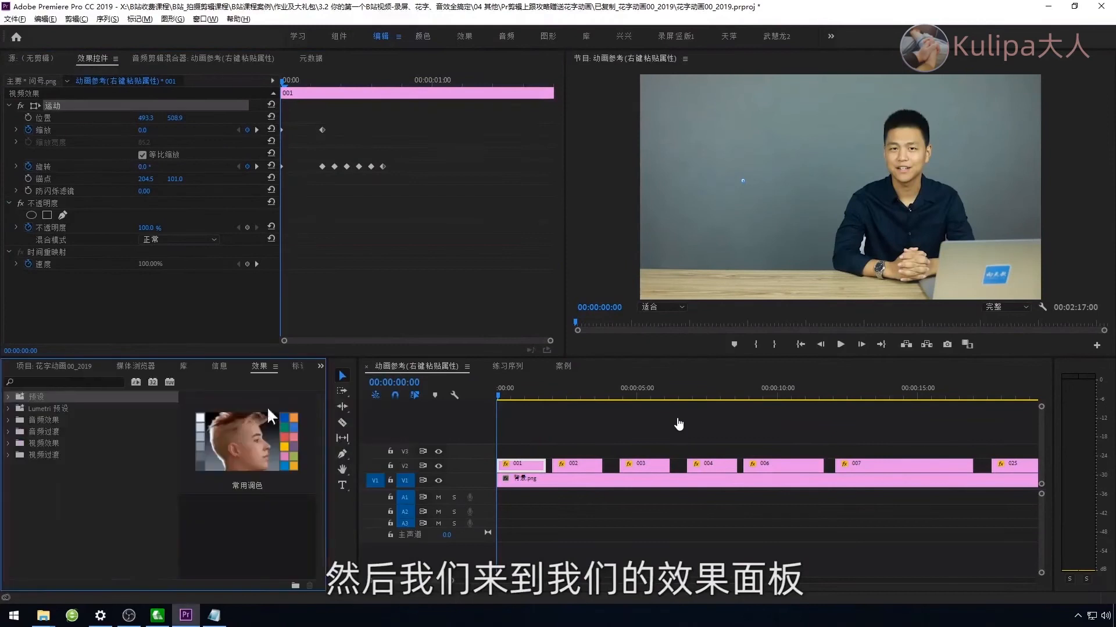
left_click(8, 396)
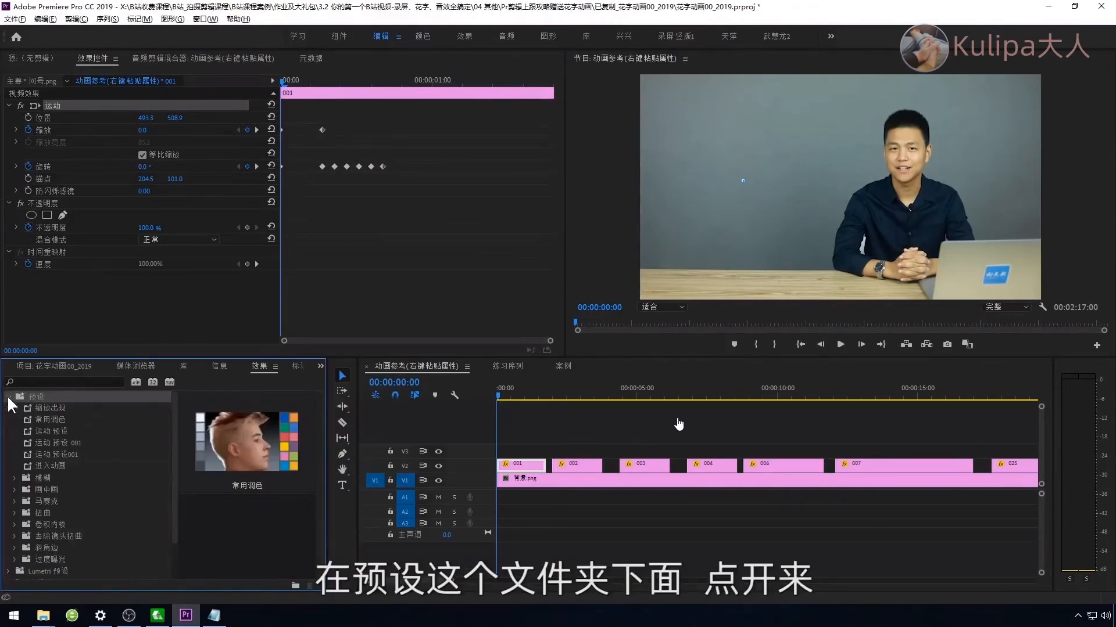
left_click(79, 441)
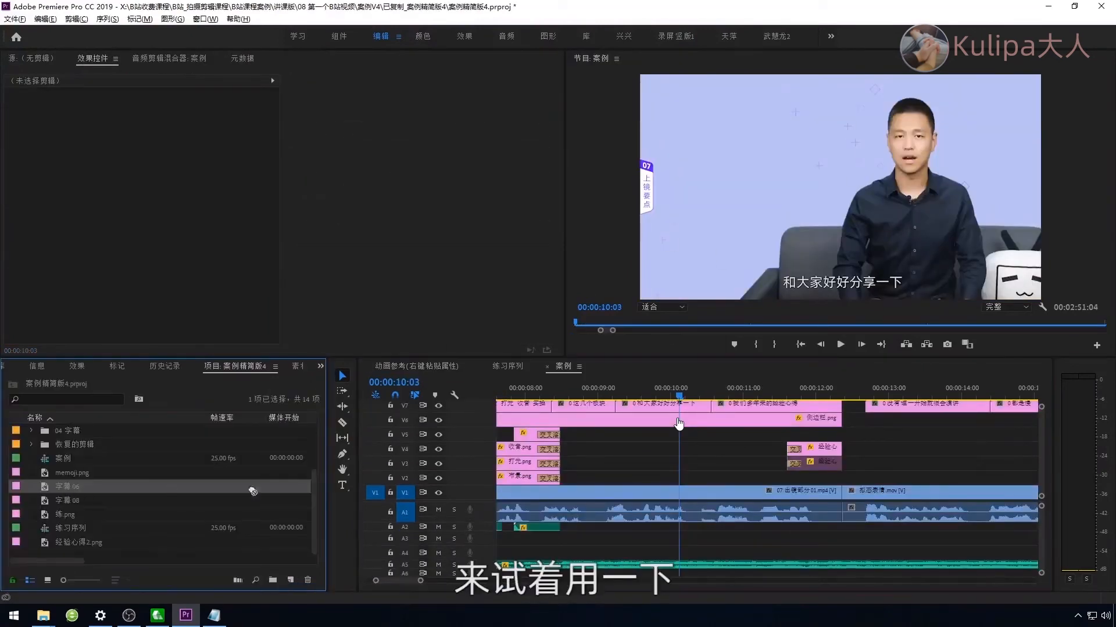
Step: Place the 字幕 06 title on V5 of the 案例 sequence and move its text to about X 1178, Y 690
left_click_drag(250, 491, 646, 440)
left_click(686, 433)
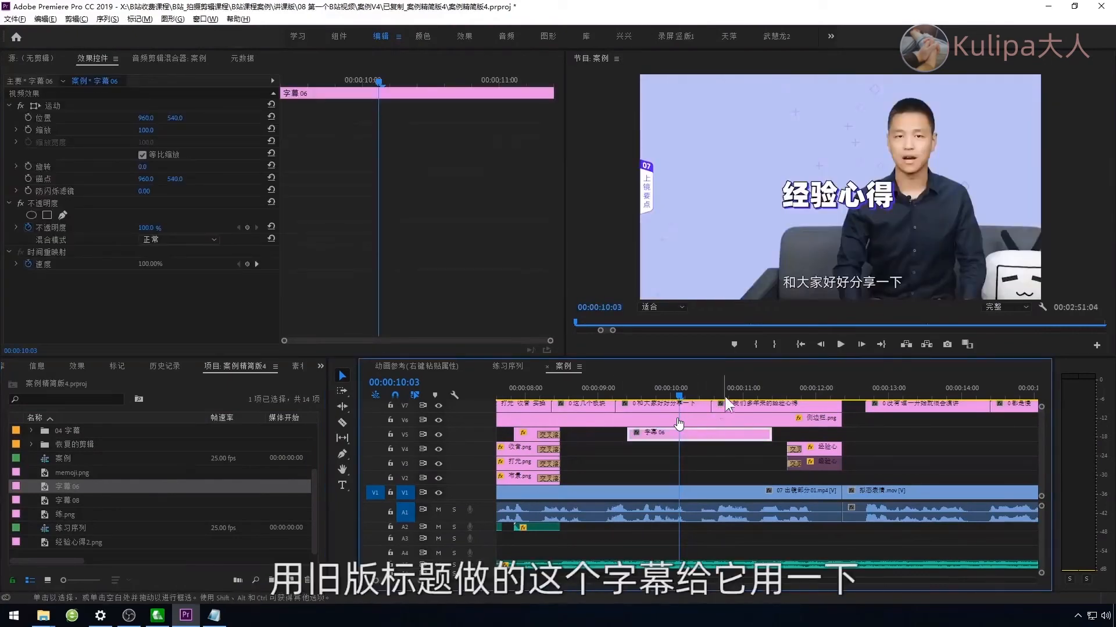
double_click(675, 434)
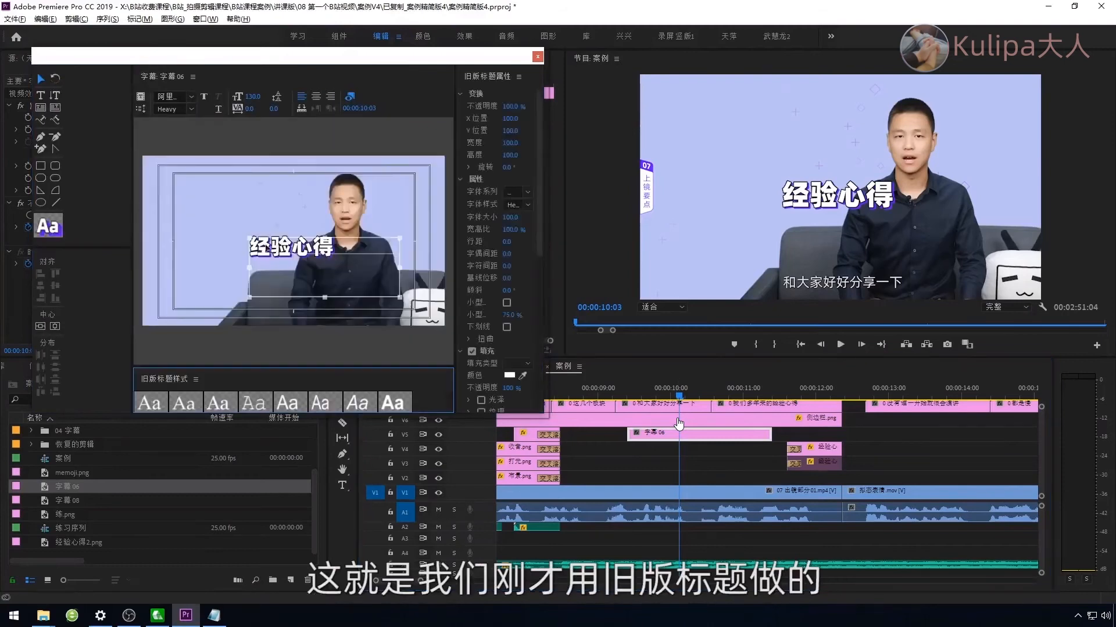
left_click_drag(275, 256, 352, 286)
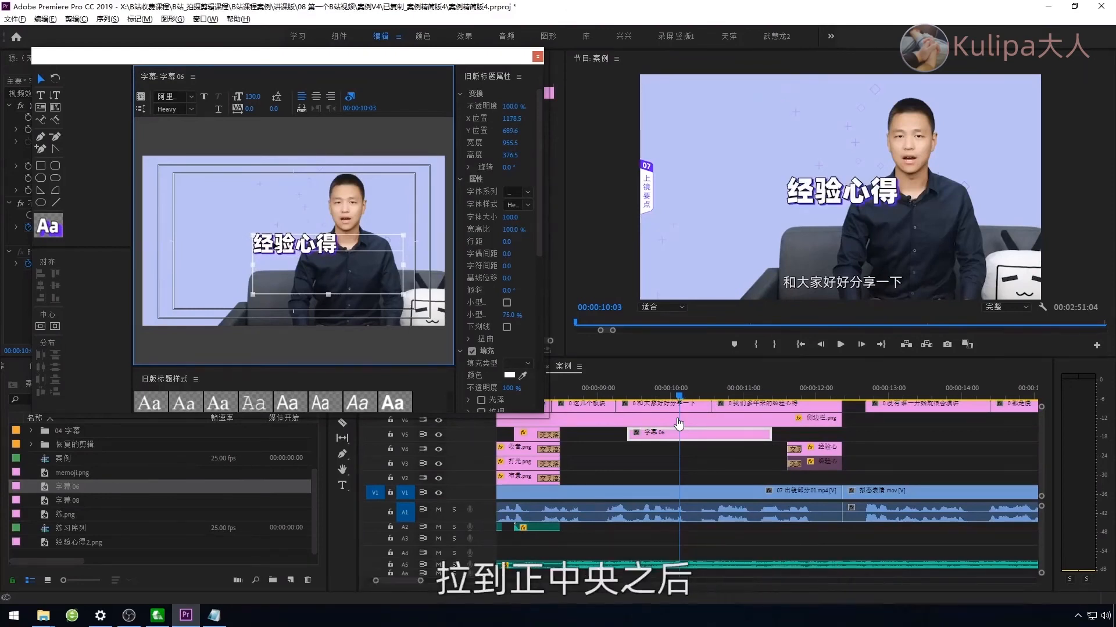
left_click(538, 56)
Step: Apply the 运动 预设 001 preset to the 字幕 06 clip and play its animation
left_click(77, 366)
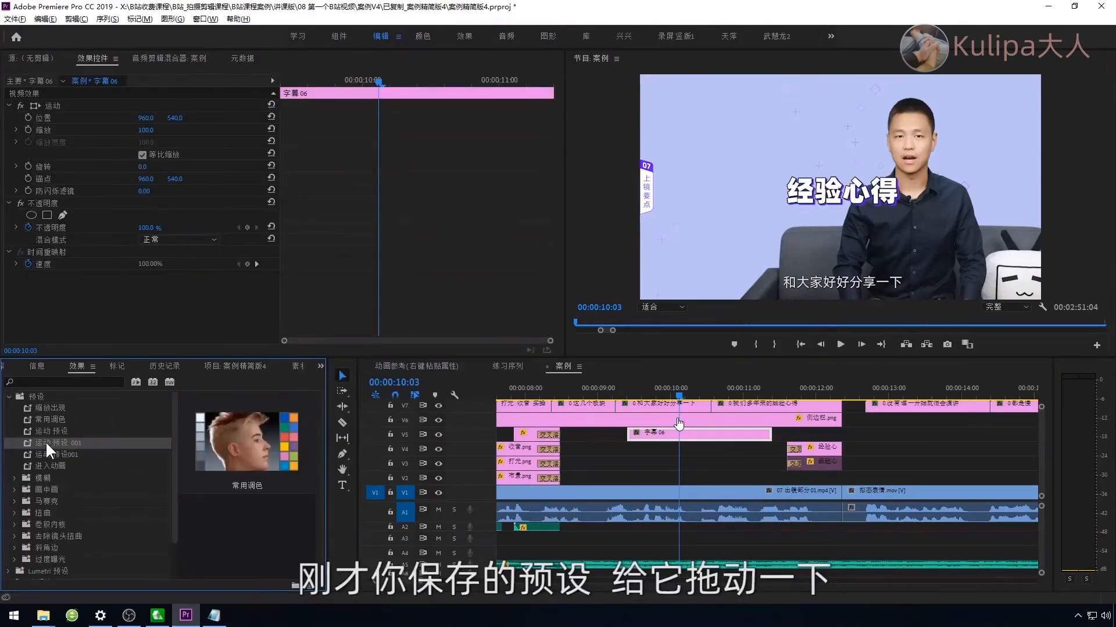
left_click_drag(40, 441, 644, 437)
left_click(622, 396)
key("space")
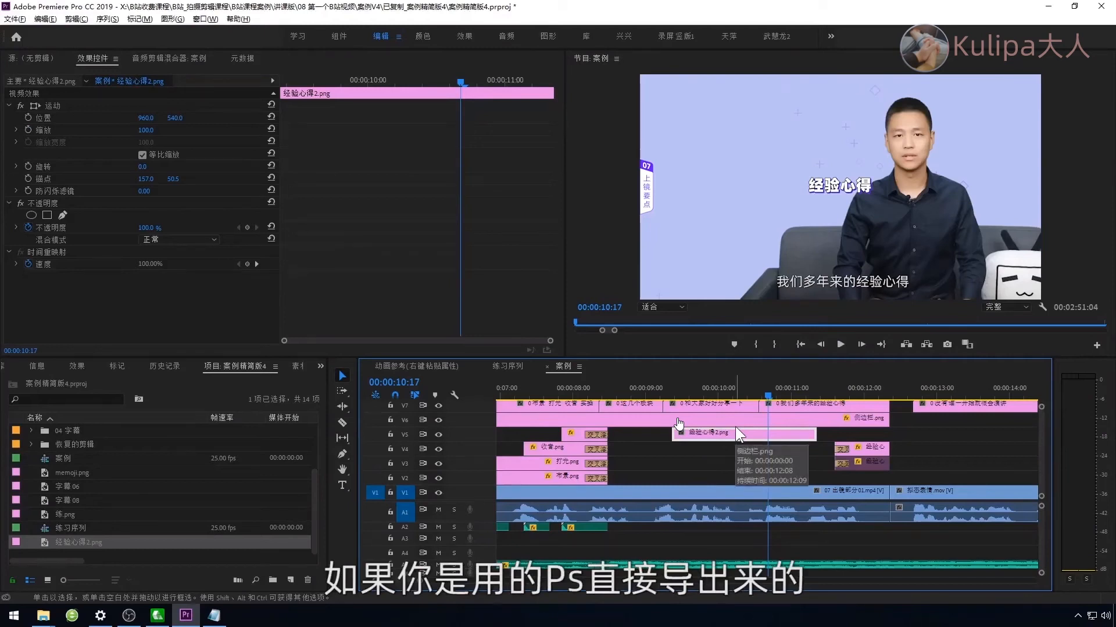
Step: Apply the 运动 预设 001 preset to 经验心得2.png on V5 and play it from the clip's beginning
left_click(76, 366)
left_click_drag(41, 445, 709, 433)
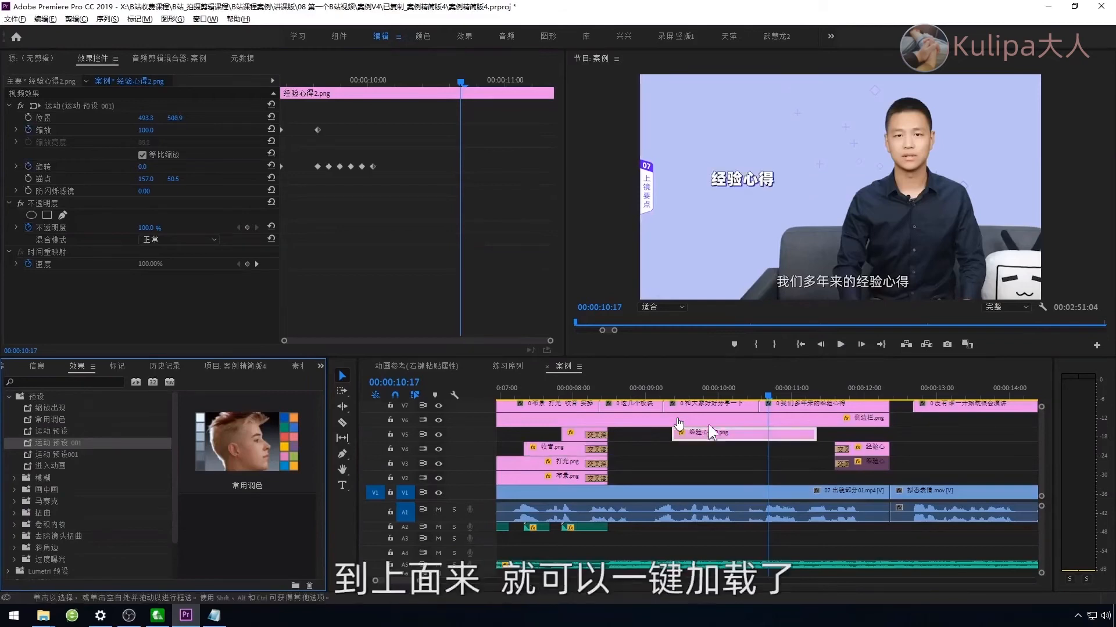
left_click(667, 396)
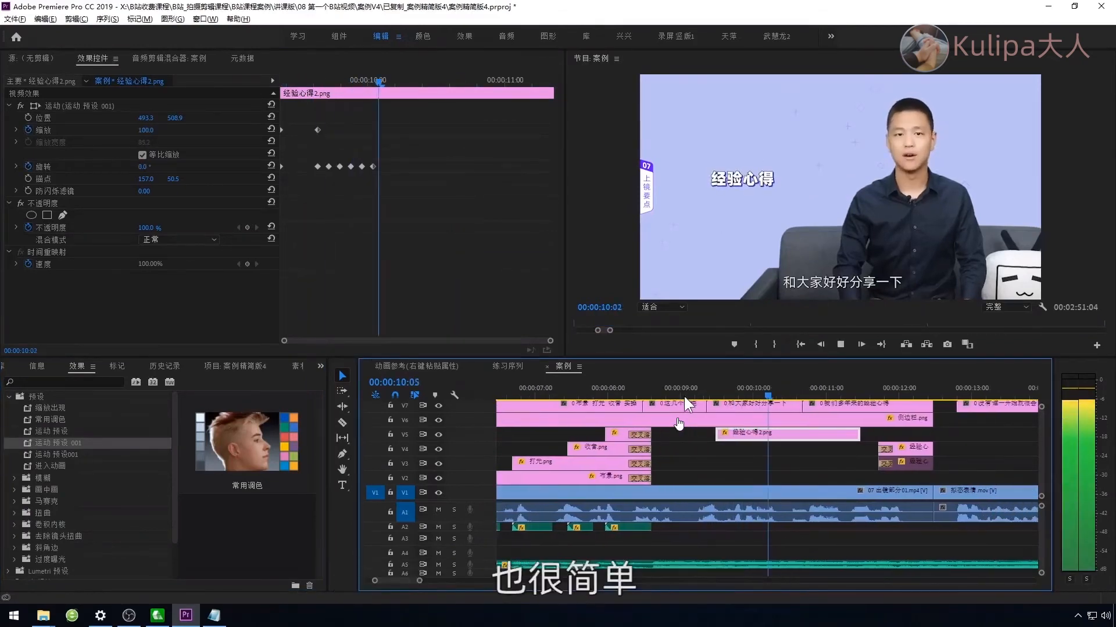
key("space")
key("Up")
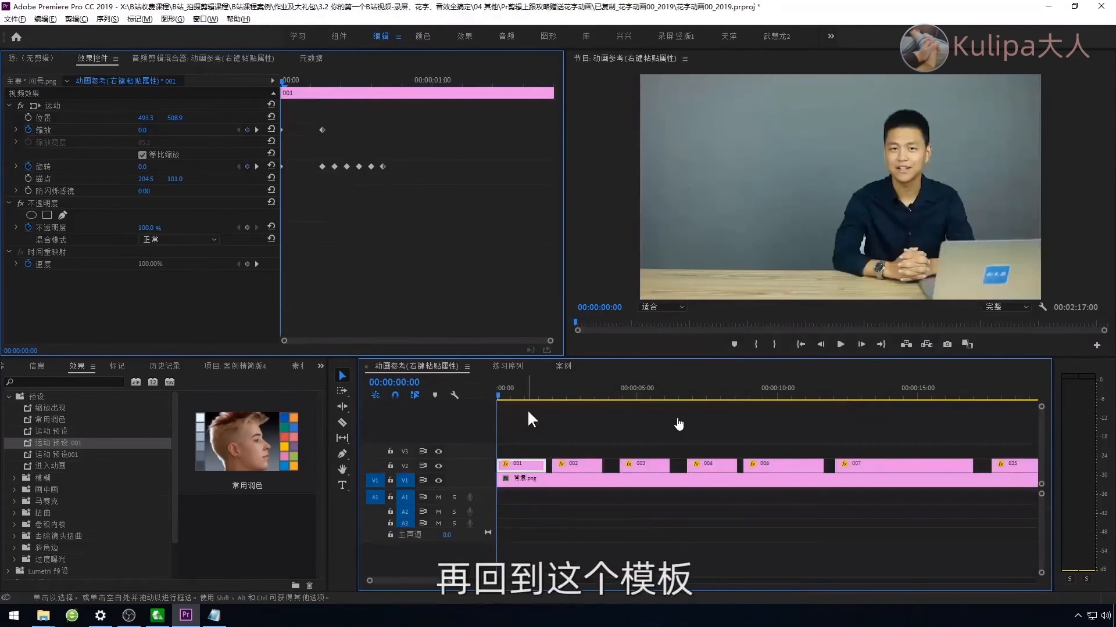
Step: Show the full length of the 动画参考(右键粘贴属性) sequence and select all the animated clips on V2
key("backslash")
left_click_drag(900, 440, 473, 462)
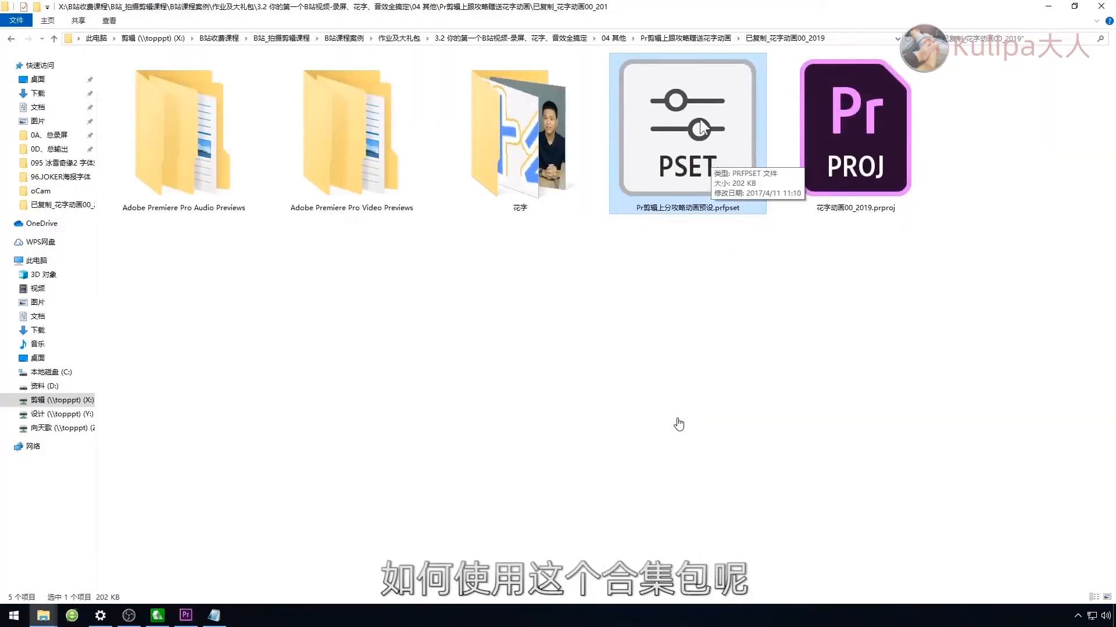
Step: Switch back to Premiere Pro and import Pr剪辑上分攻略动画预设.prfpset into the 预设 folder
left_click(186, 615)
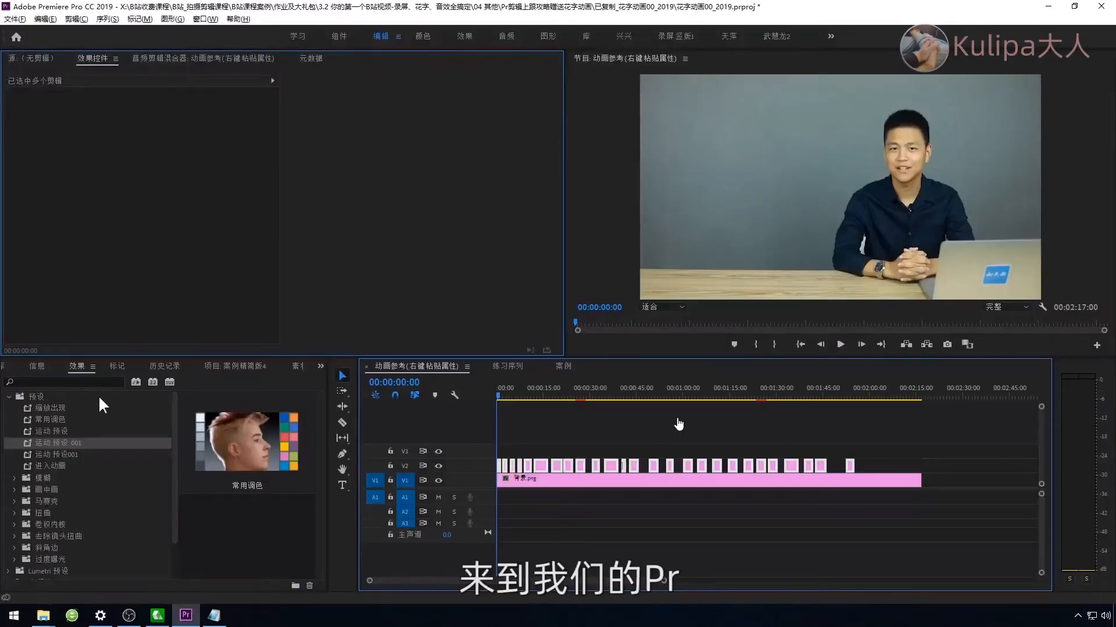
double_click(50, 394)
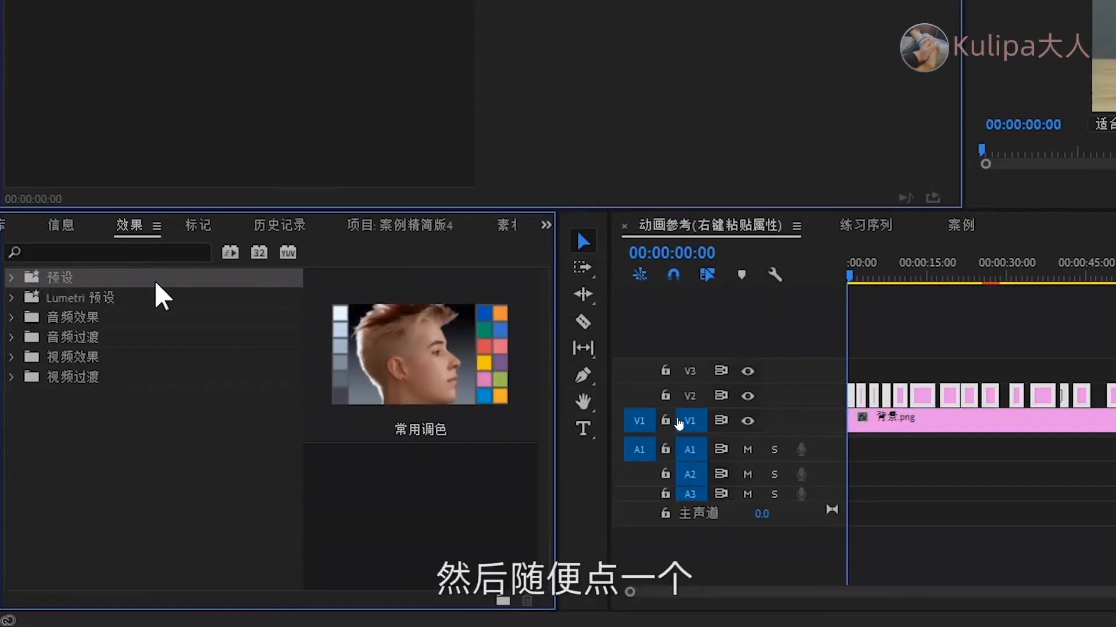
right_click(167, 277)
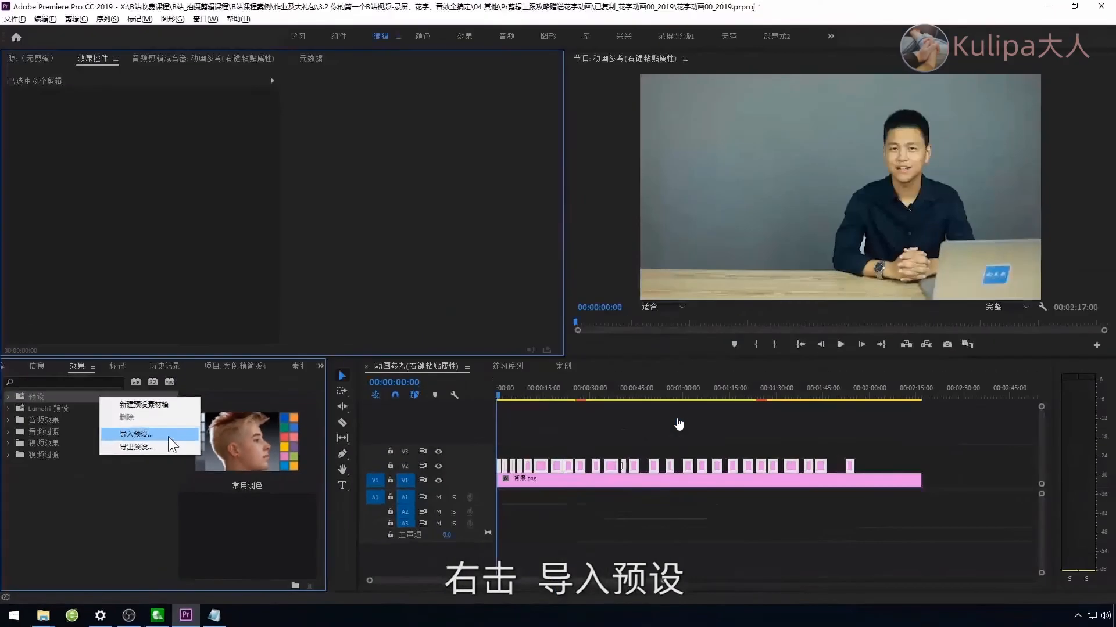
left_click(168, 437)
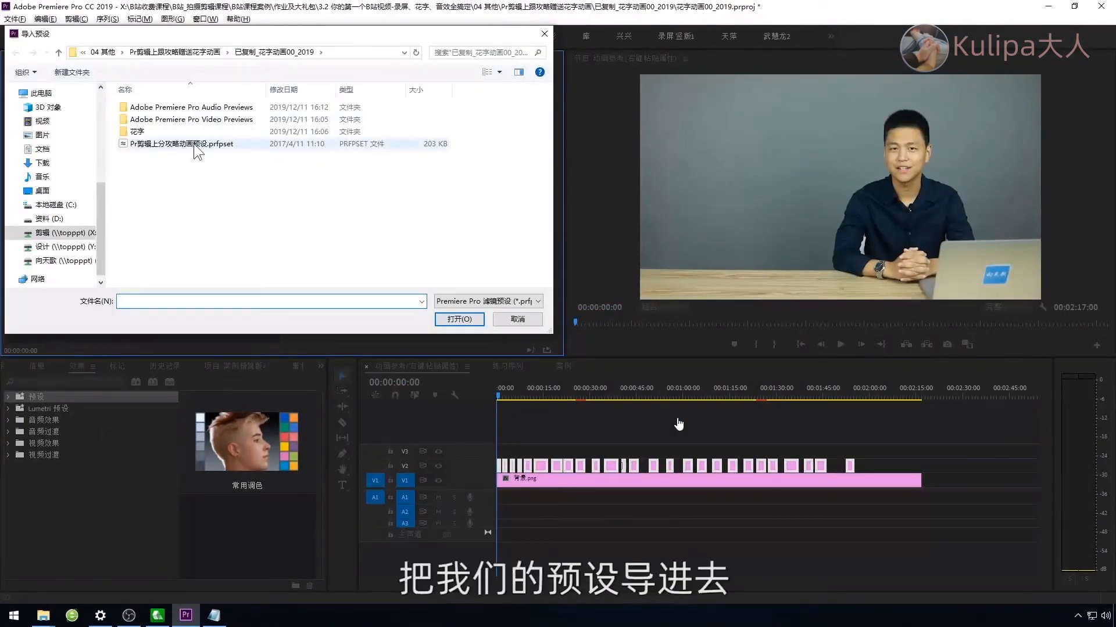
double_click(194, 146)
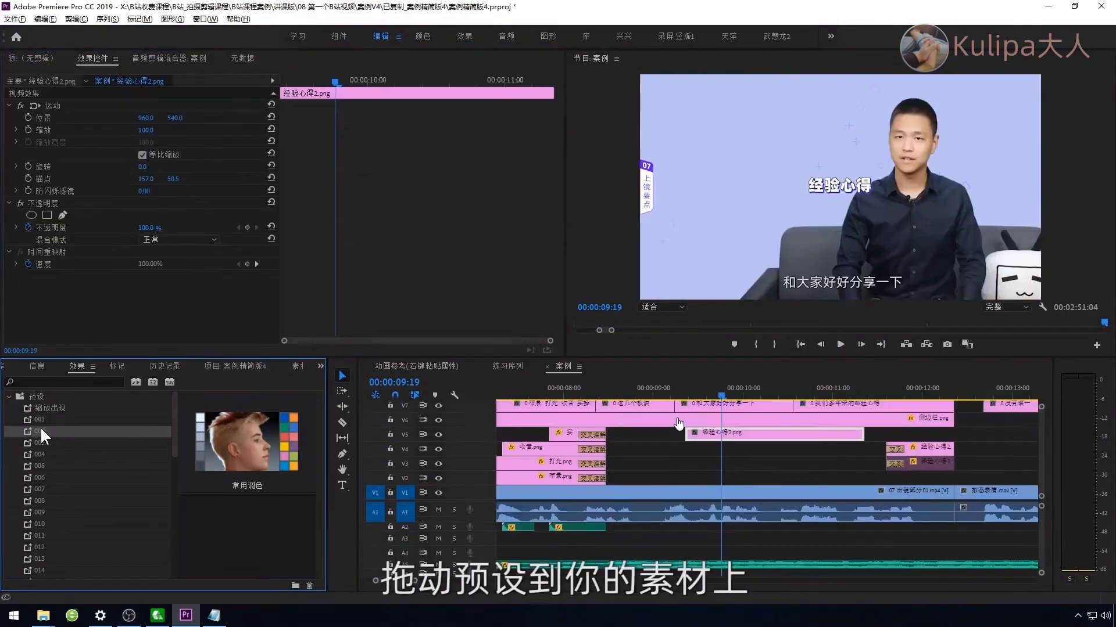
Step: Try the 002 preset on 经验心得2.png in the 案例 sequence, play it and undo the preset
left_click_drag(40, 431, 709, 441)
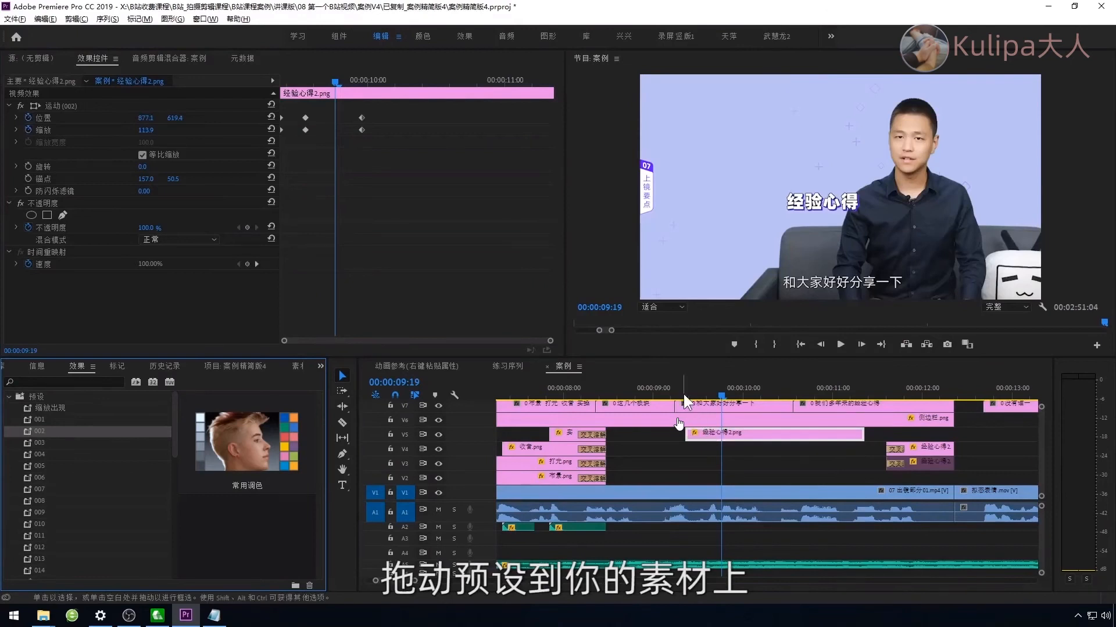
key("space")
key("space")
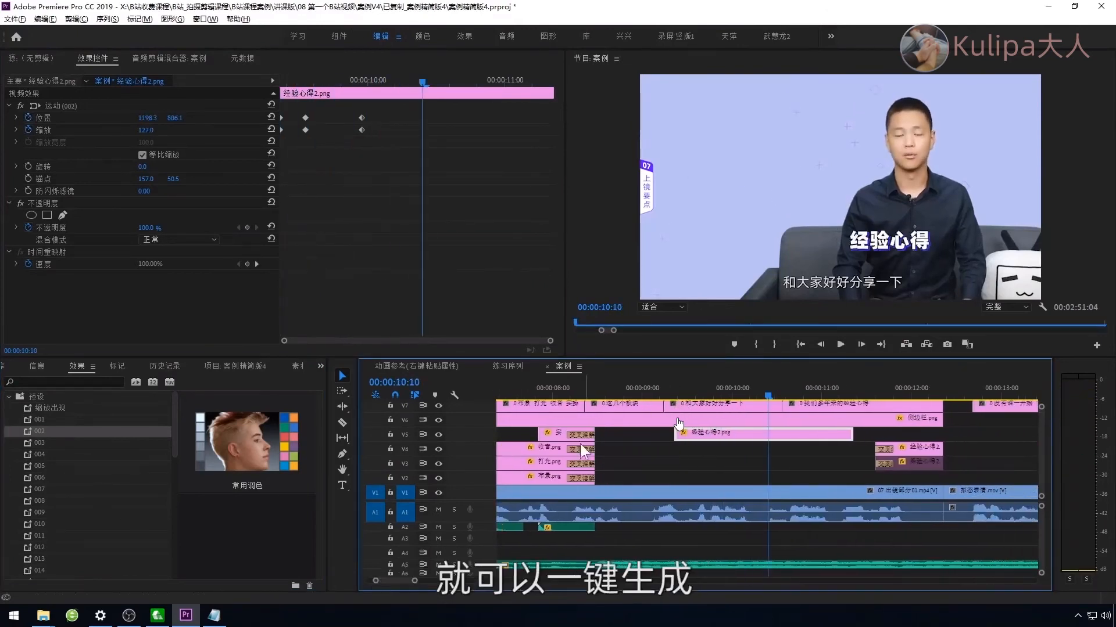
key("ctrl+z")
Step: Try the 003 preset on 经验心得2.png, play it from the clip's start and undo the preset
left_click_drag(39, 442, 697, 433)
left_click(665, 395)
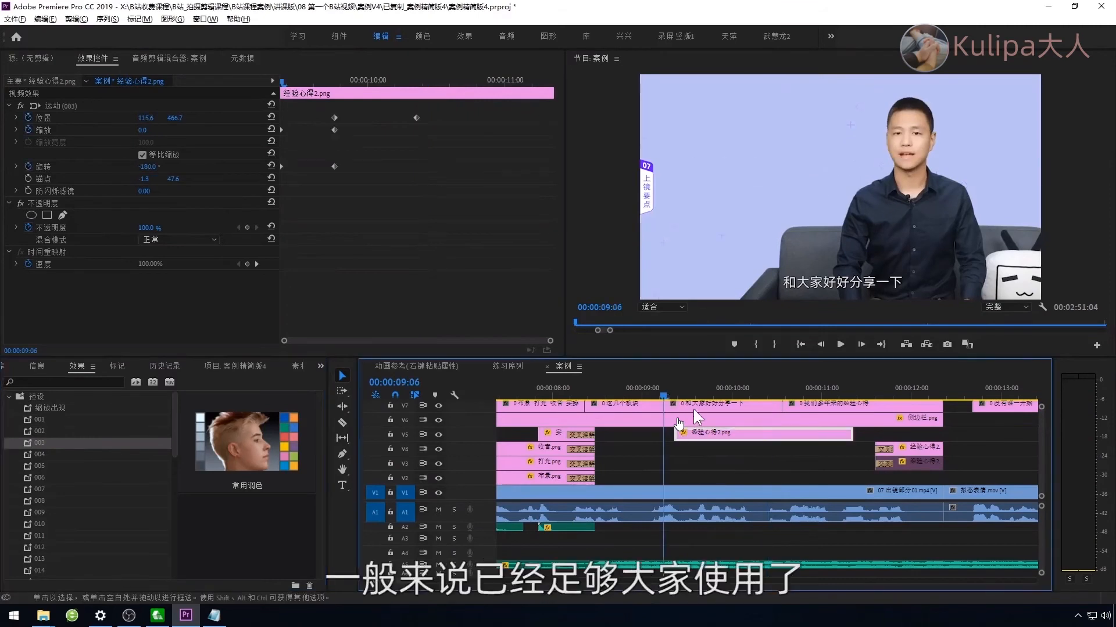
key("space")
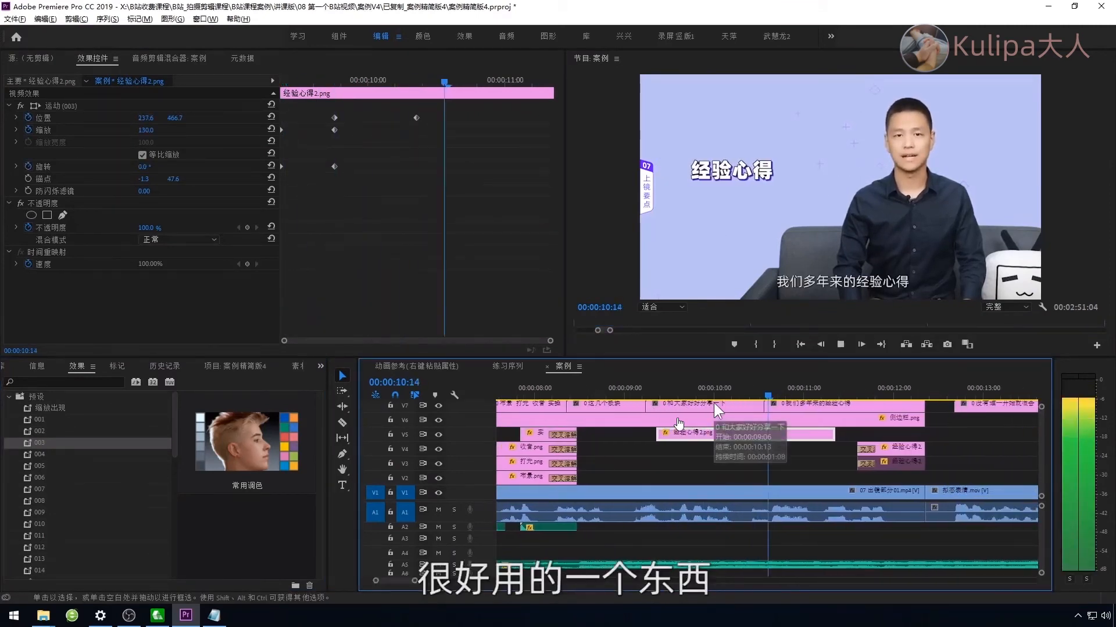
key("space")
key("ctrl+z")
Step: Start exporting the presets of the 预设 folder
left_click(56, 454)
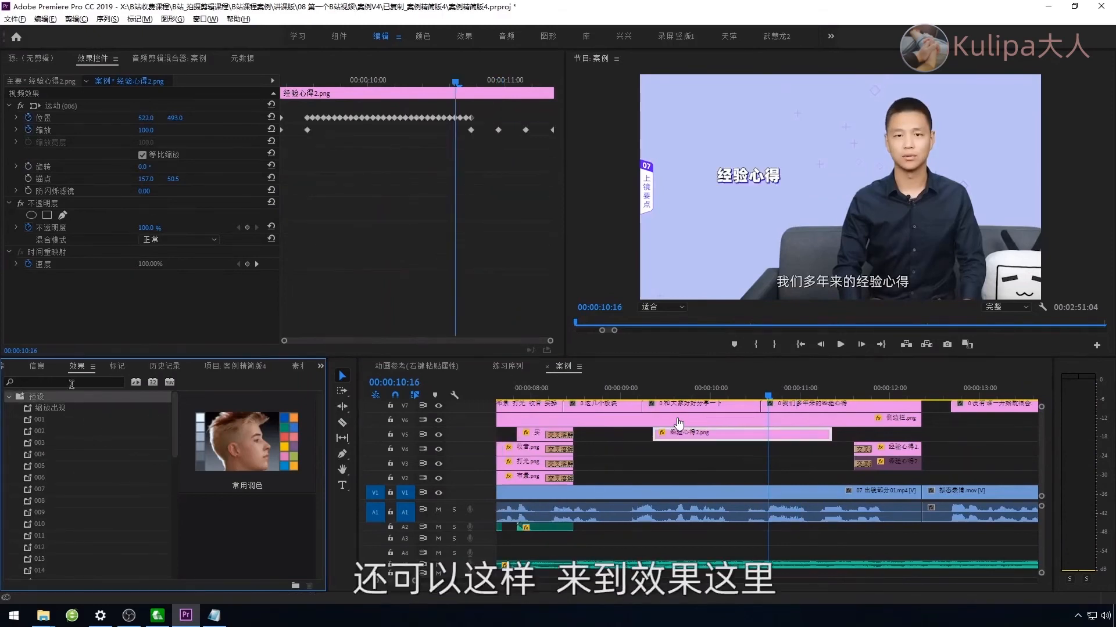
right_click(69, 397)
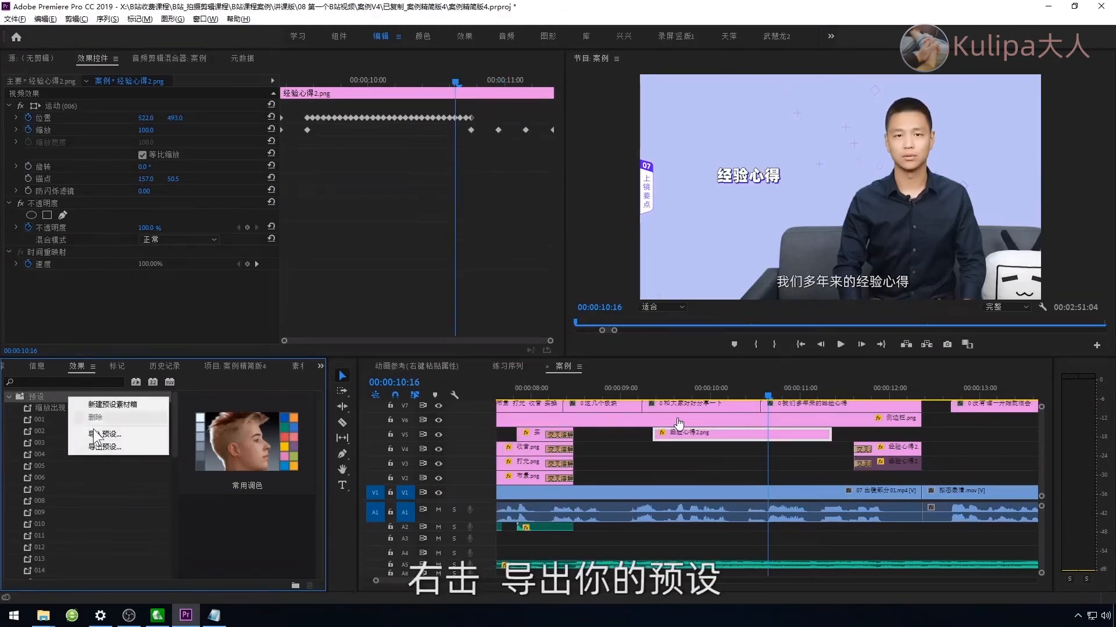
left_click(123, 446)
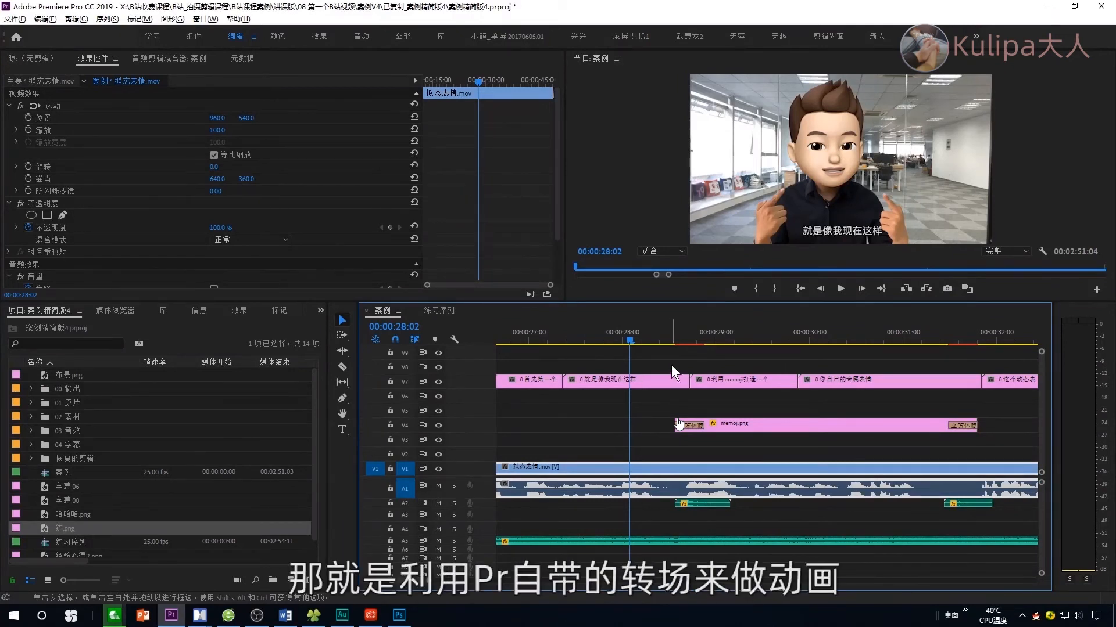
Step: Scrub through the start of the memoji.png clip and inspect the 立方体旋转 transition placed there
left_click_drag(664, 343, 699, 387)
scroll(695, 430, "up", 2)
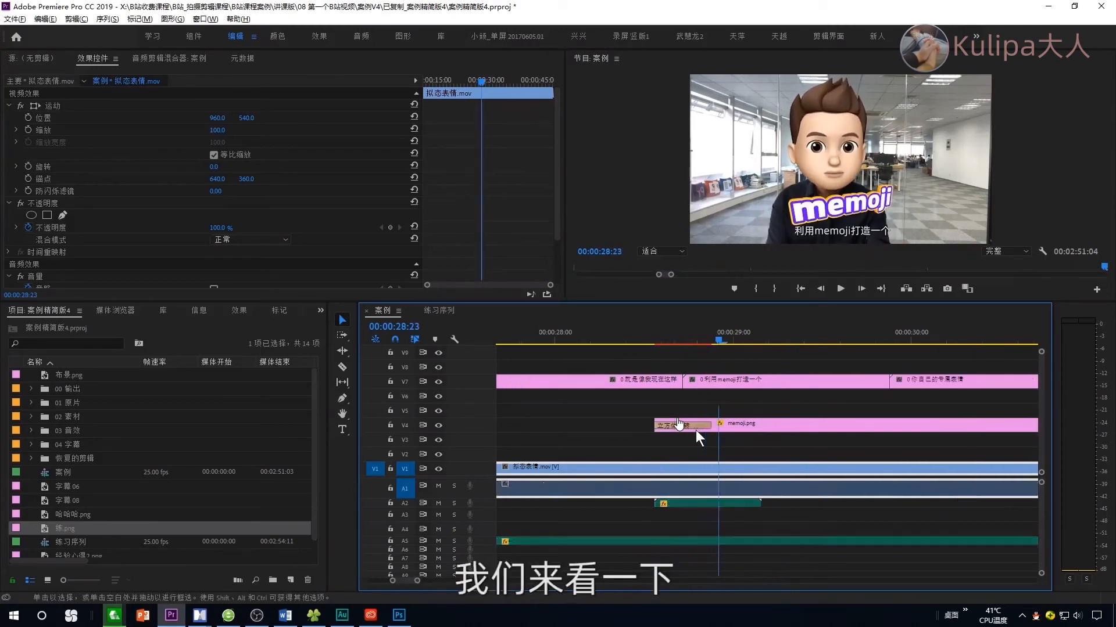
scroll(696, 430, "up", 2)
left_click(662, 428)
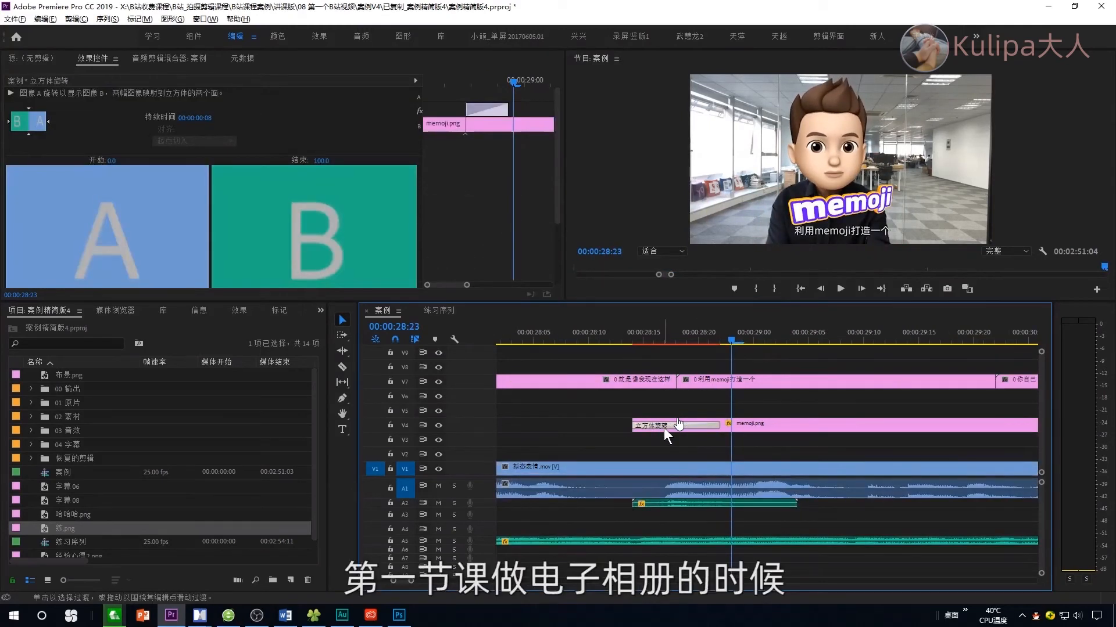
left_click_drag(625, 338, 709, 348)
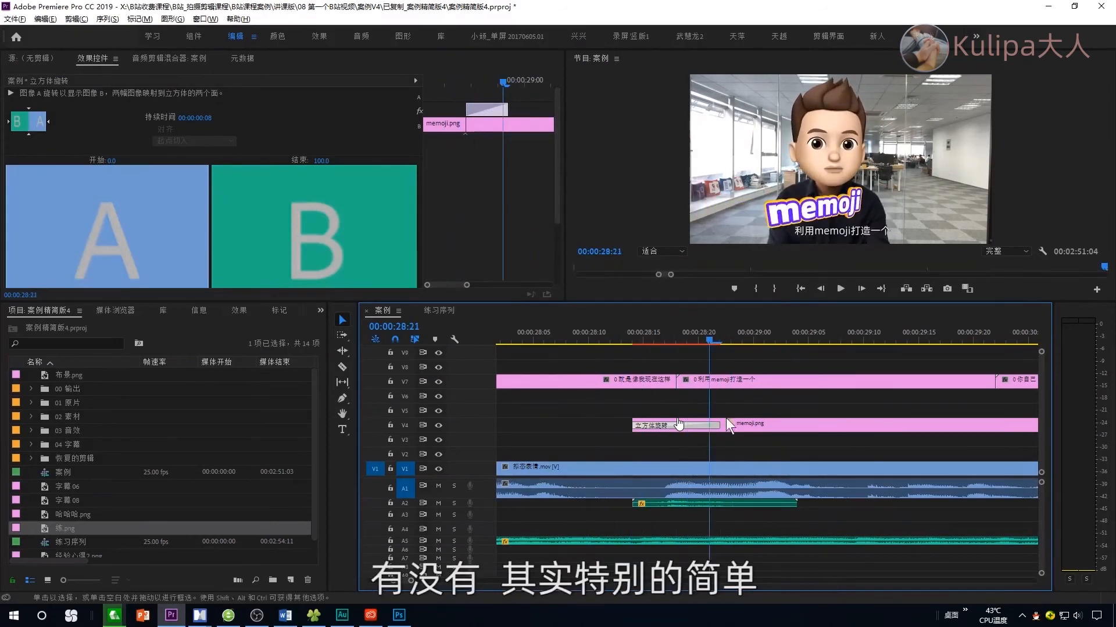
Step: Delete the memoji.png clip and place memoji.png on track V4 again, starting together with the A2 sound effect
scroll(728, 423, "down", 2)
left_click(779, 424)
key("Delete")
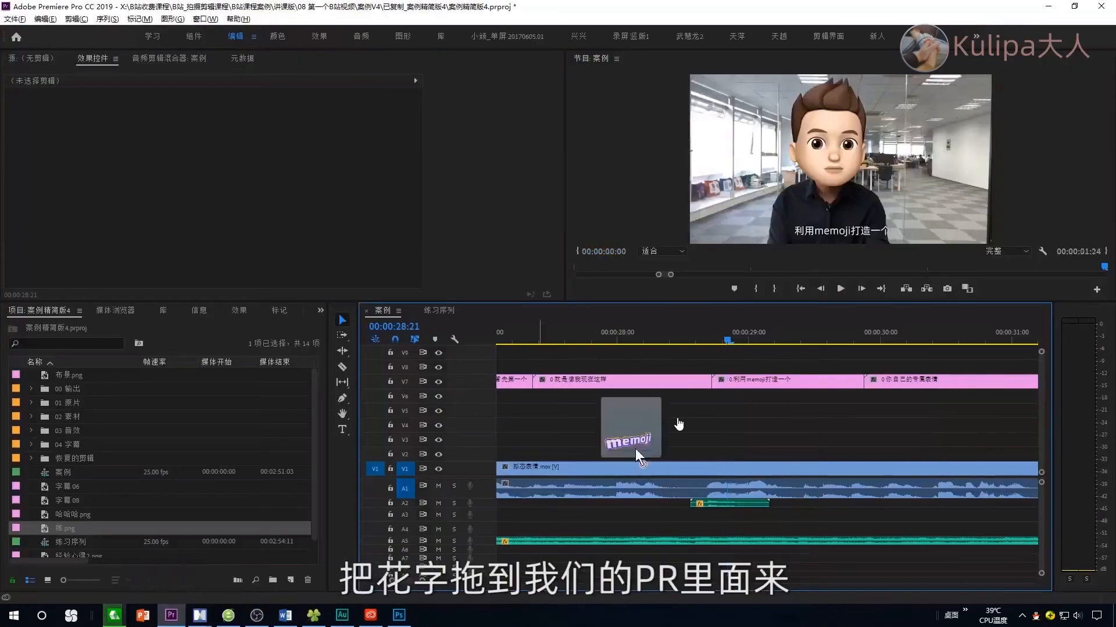
left_click_drag(636, 449, 691, 422)
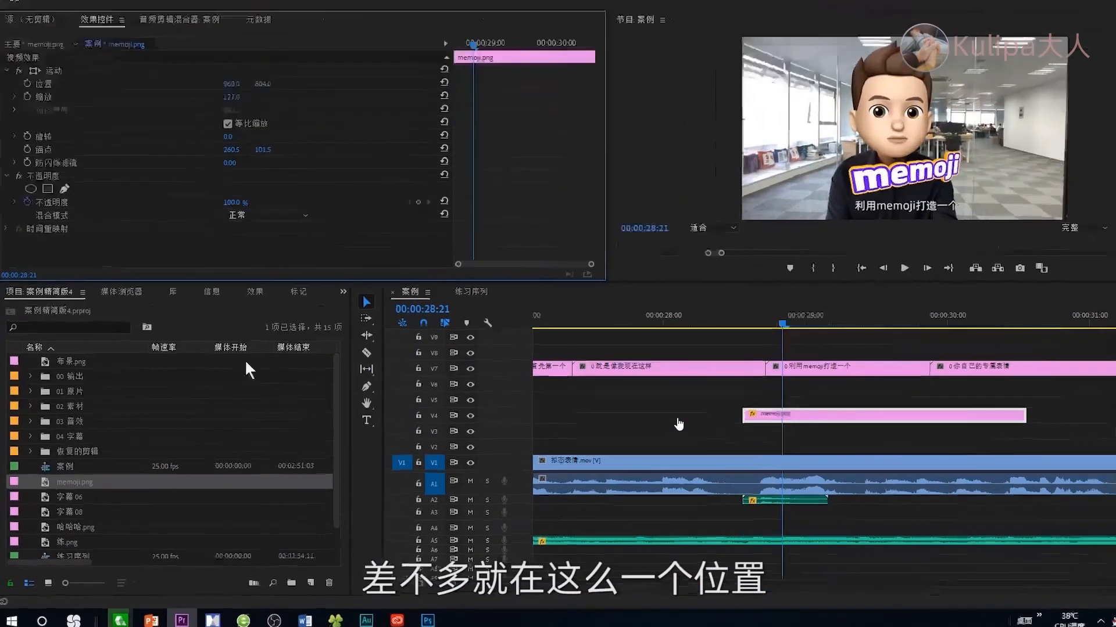
Step: Apply the 立方体旋转 transition from 视频过渡 > 3D 运动 to the start of memoji.png and preview the entrance
left_click(254, 292)
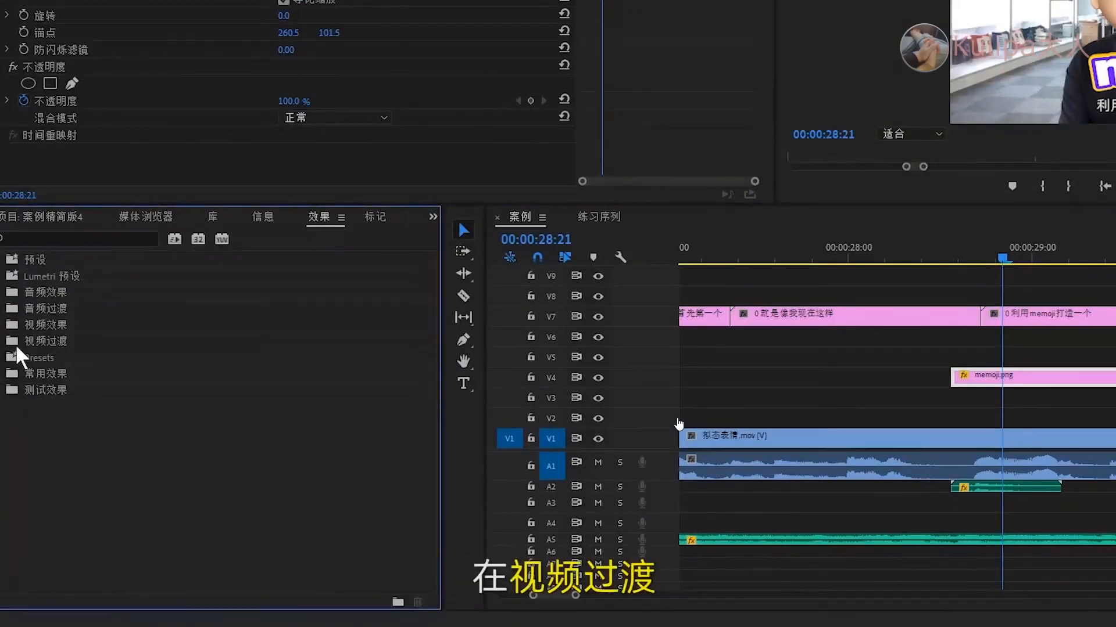
left_click(6, 341)
left_click(7, 357)
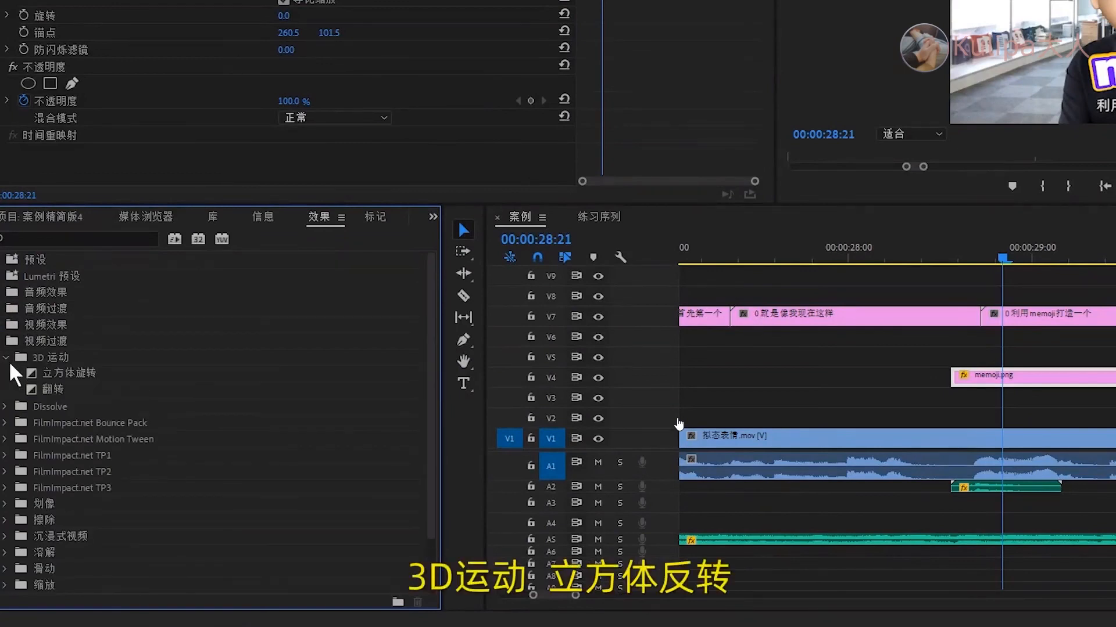
left_click_drag(635, 378, 955, 377)
left_click(688, 353)
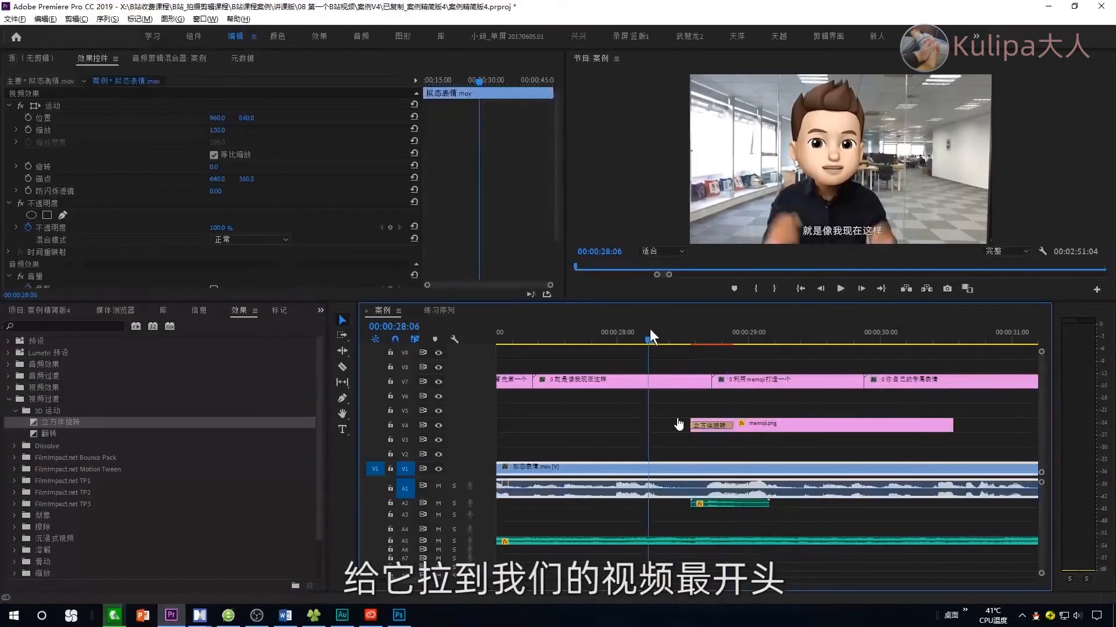
key("space")
left_click_drag(668, 341, 816, 349)
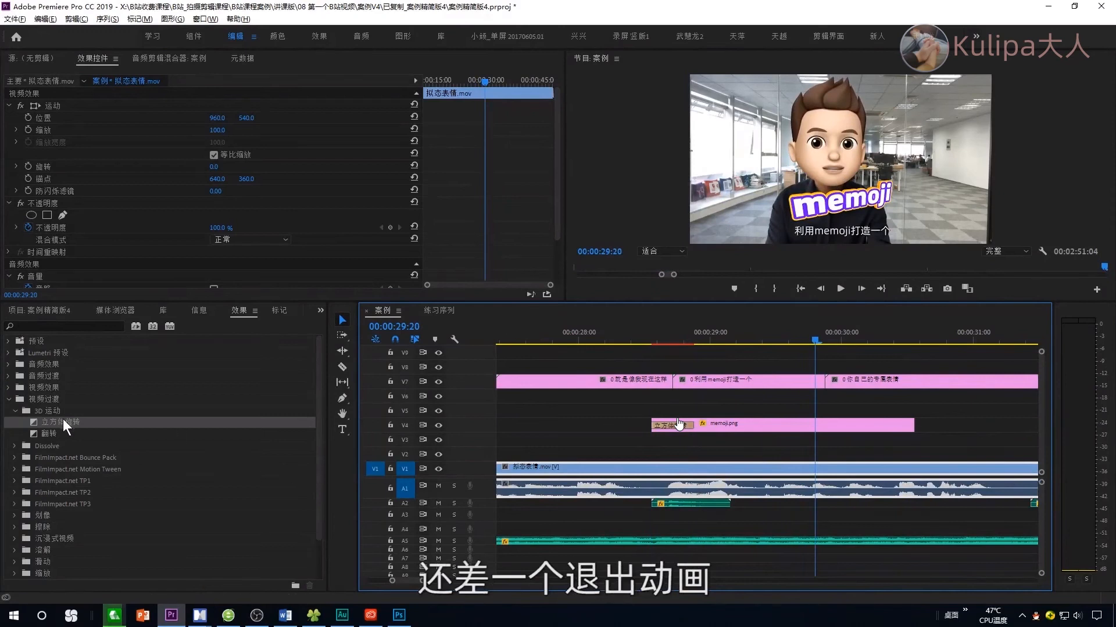
Step: Apply the 立方体旋转 transition to the end of memoji.png and play the exit
left_click_drag(71, 422, 907, 428)
key("space")
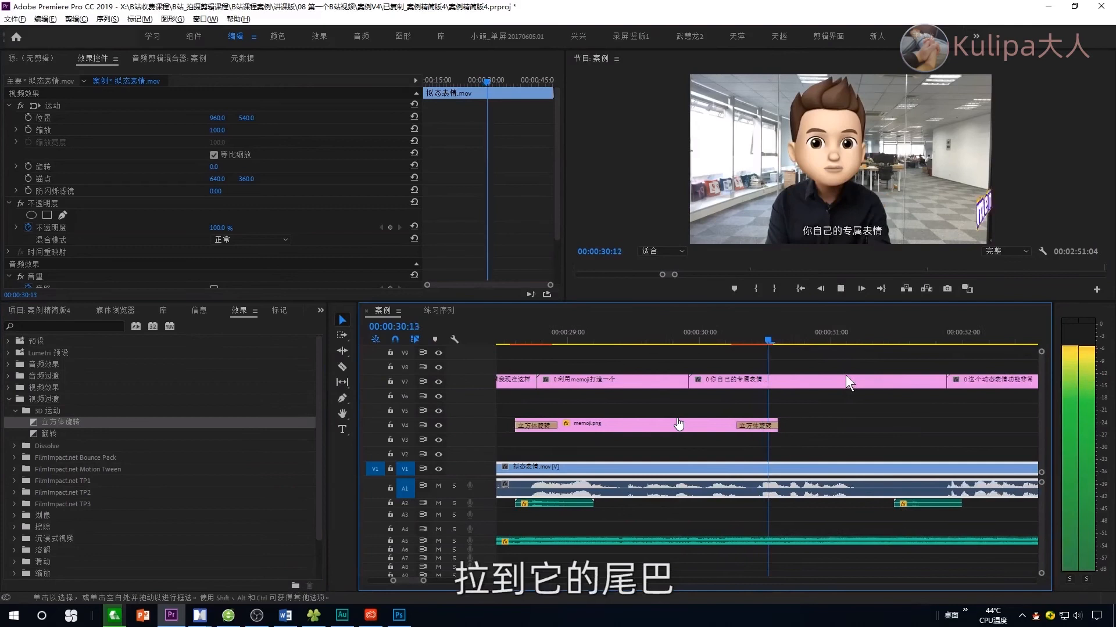
scroll(691, 384, "down", 2)
left_click_drag(549, 342, 703, 353)
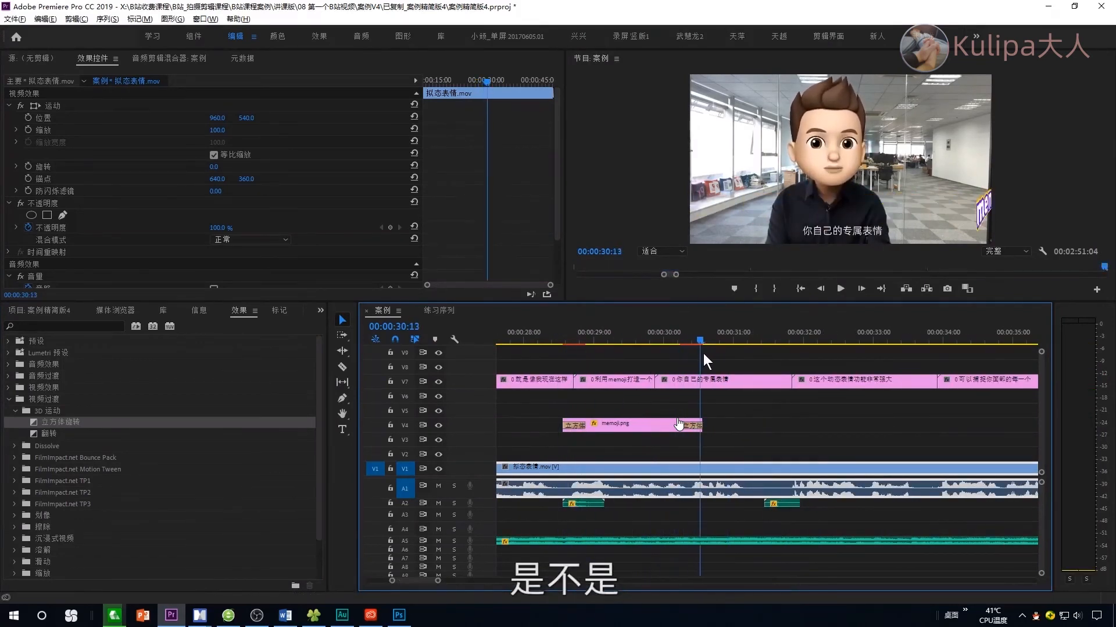
Step: Extend memoji.png to the end of the 你自己的专属表情 subtitle and play its exit with the 1.mp3 sound effect
scroll(756, 446, "up", 1)
left_click_drag(678, 425, 808, 430)
left_click(795, 504)
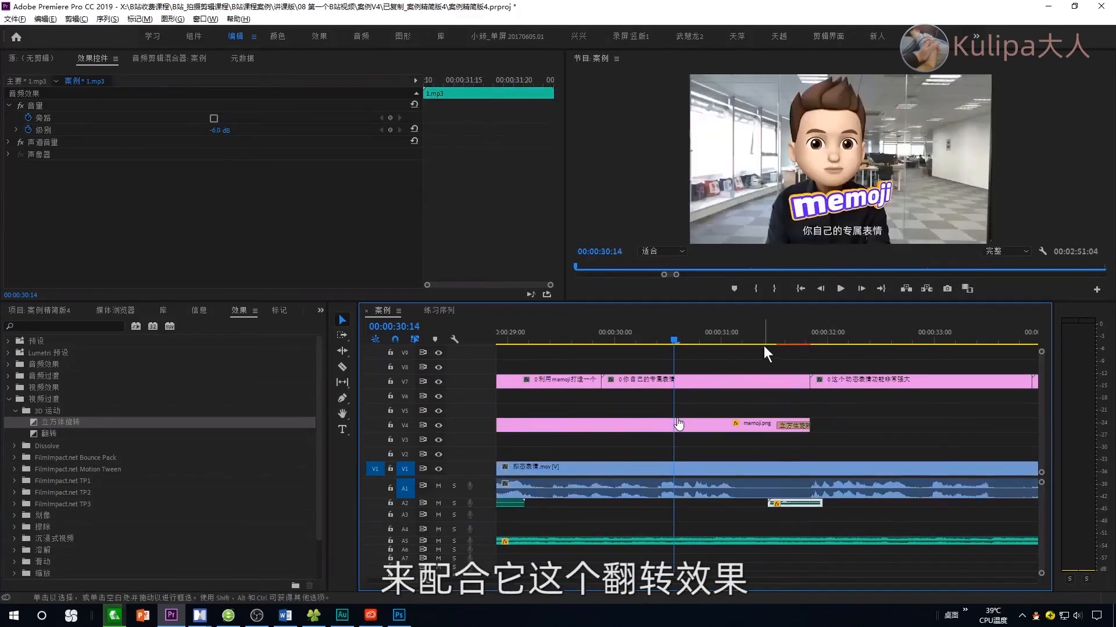
left_click(757, 331)
key("space")
key("space")
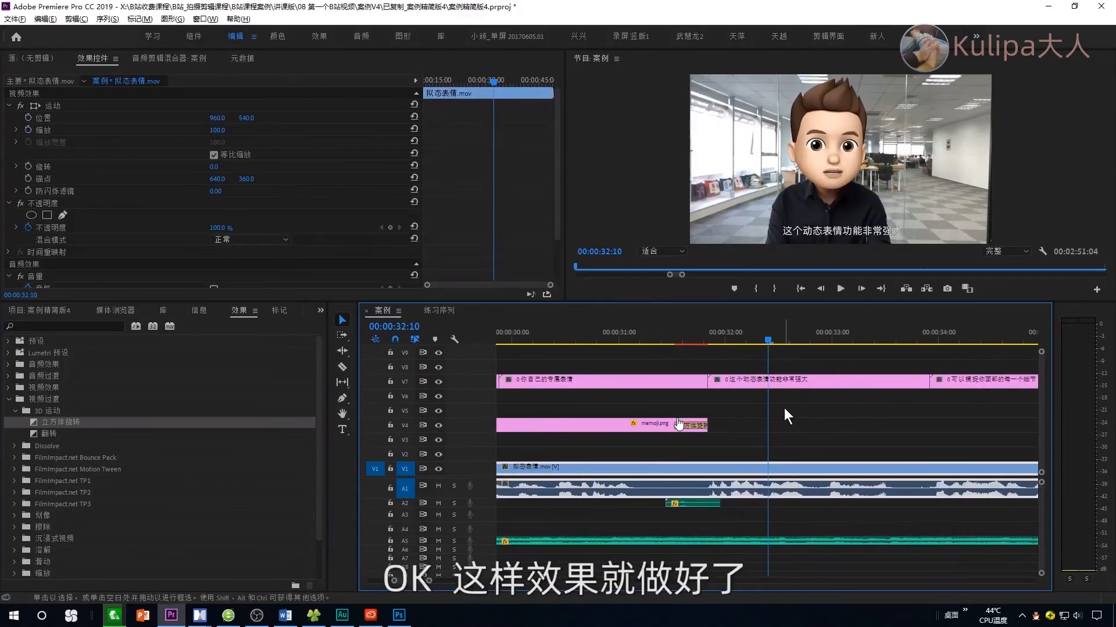
Step: Play the opening section with the 布景.png and 打光.png text to hear the sound effects beneath it
key("minus")
key("minus")
key("minus")
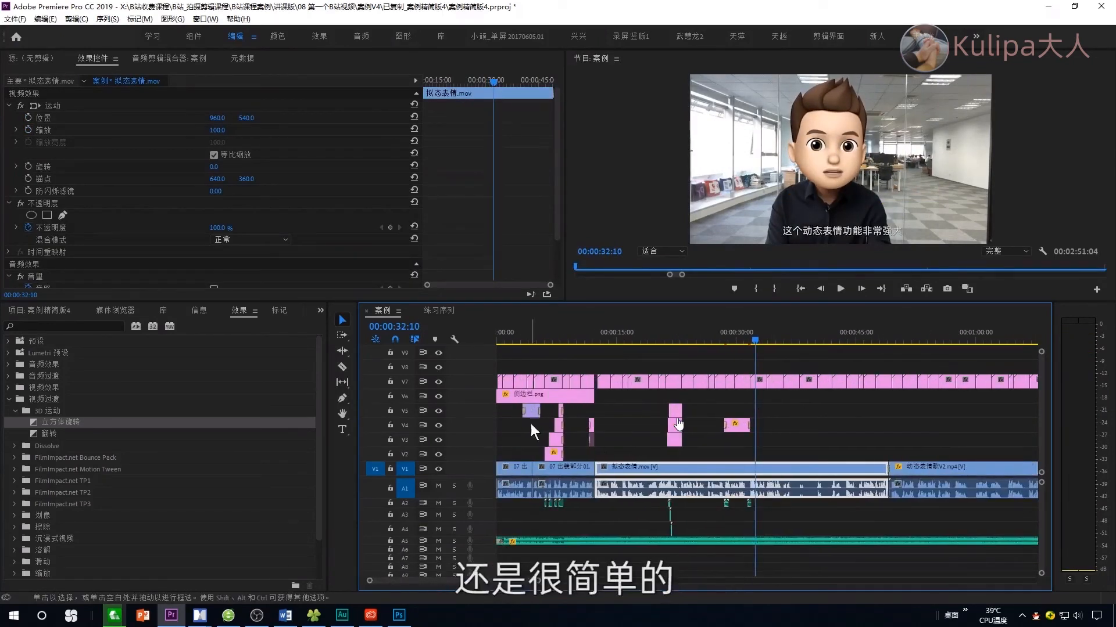
left_click(773, 438)
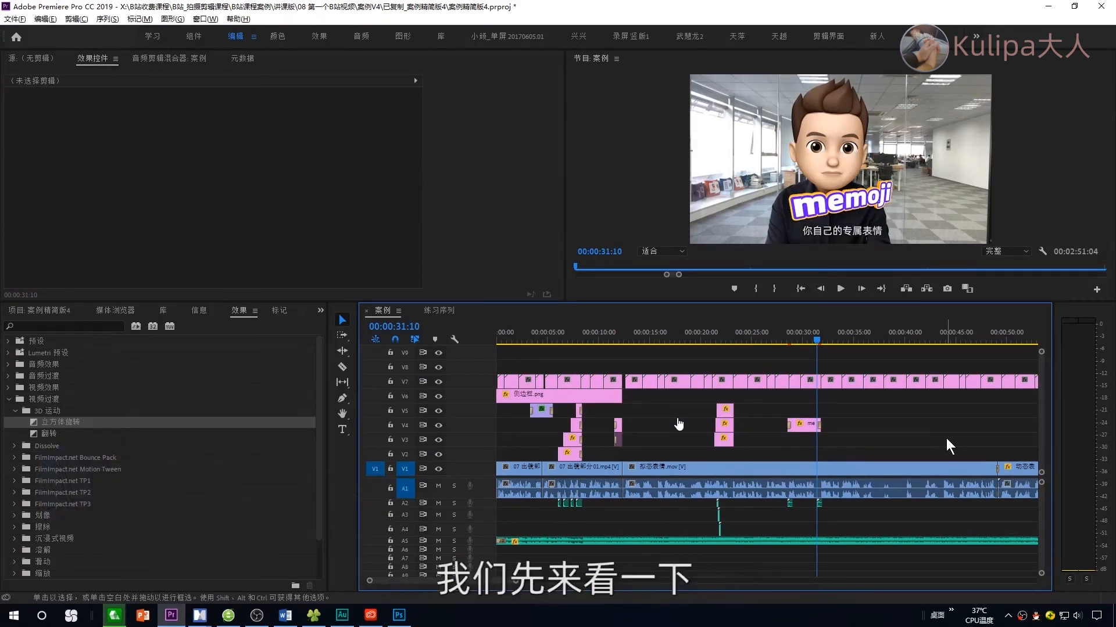
scroll(573, 445, "up", 3)
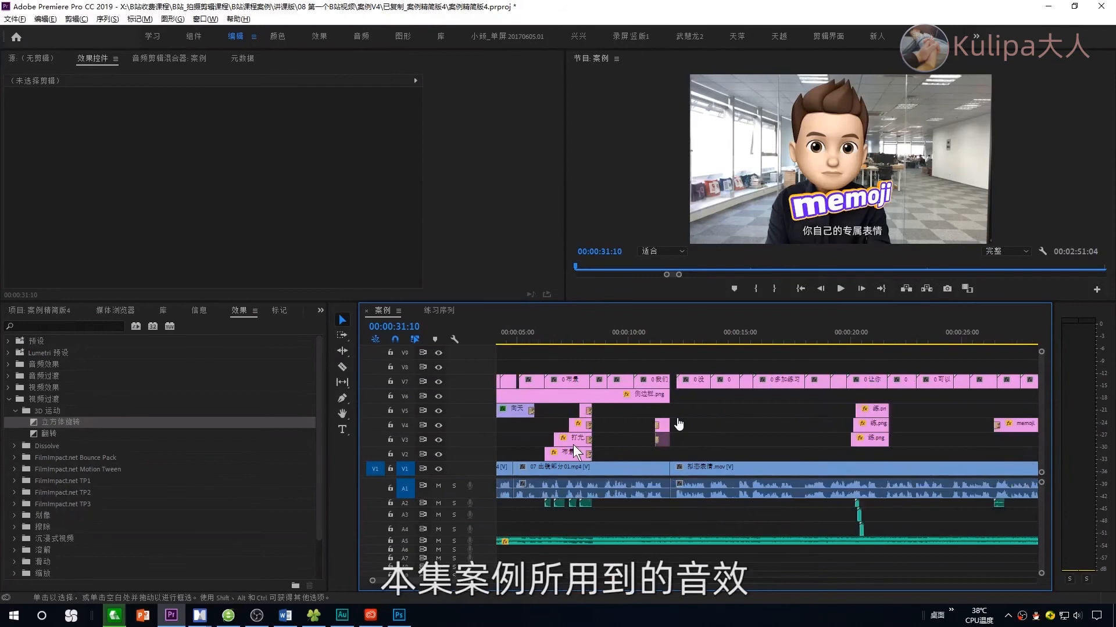
left_click(531, 337)
scroll(565, 383, "up", 2)
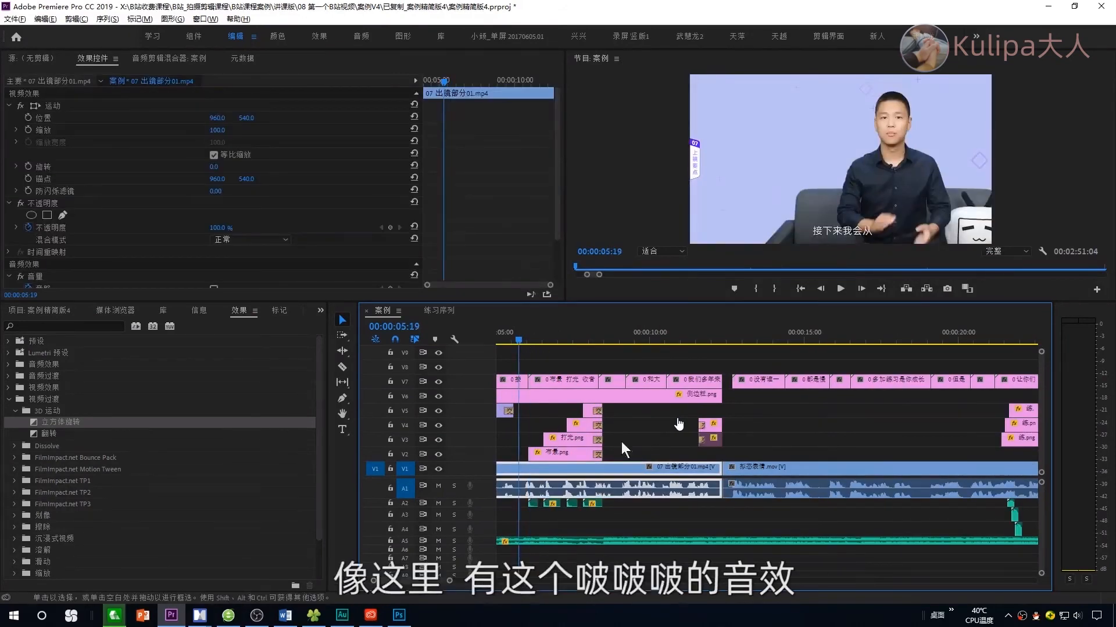
left_click(652, 442)
key("space")
scroll(651, 441, "up", 2)
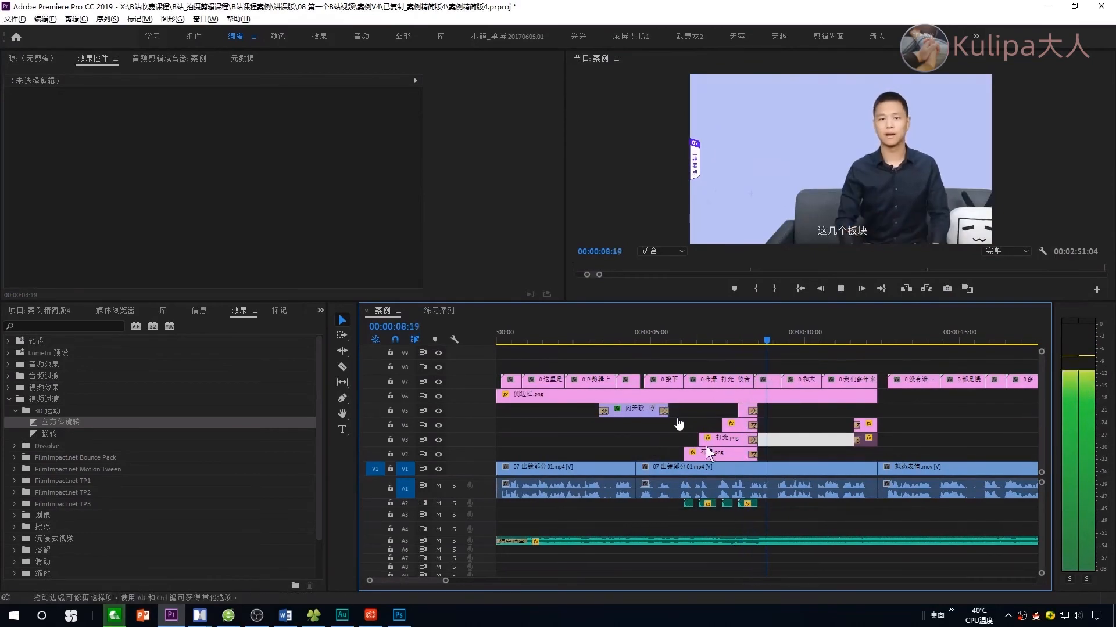
key("space")
scroll(810, 446, "up", 2)
scroll(780, 407, "down", 5)
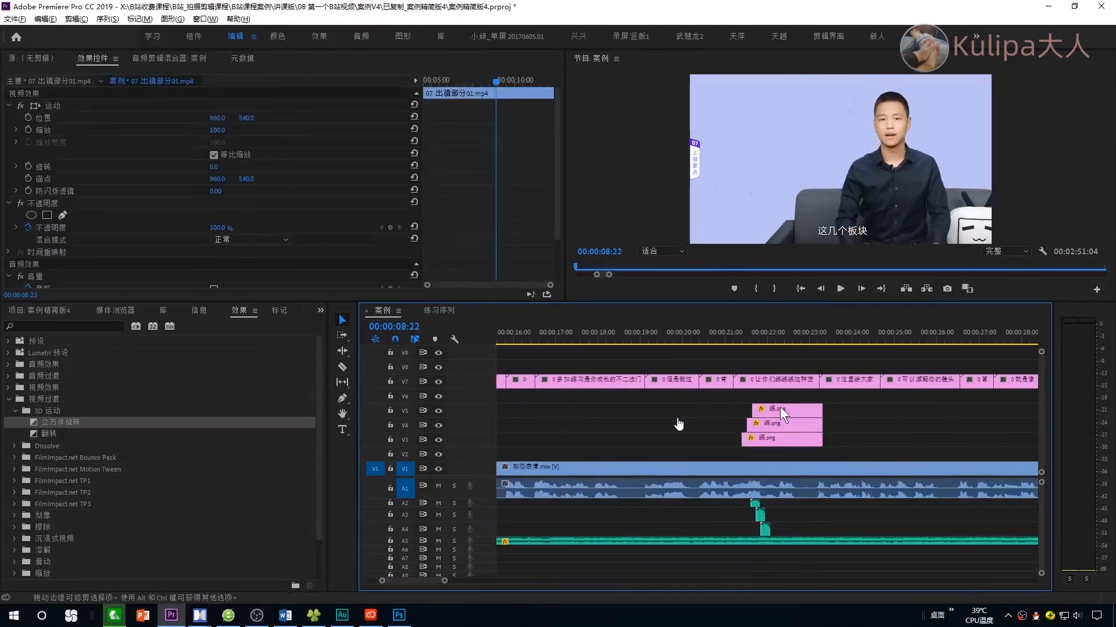
Step: Play the stacked 练.png clips and both ends of memoji.png to hear their sound effects
left_click(735, 341)
key("space")
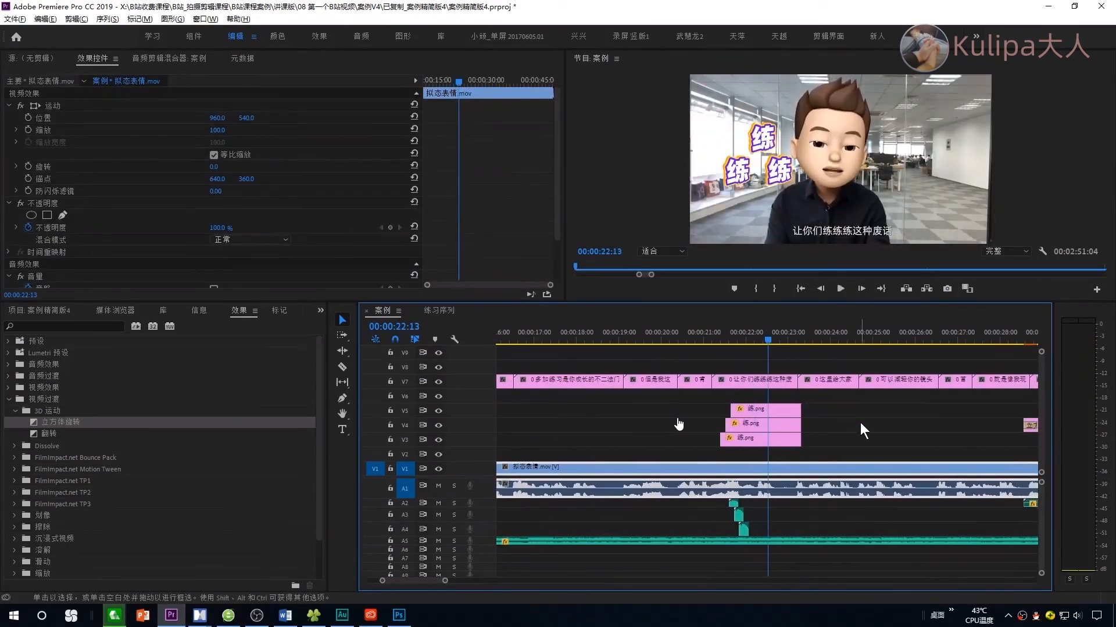
scroll(871, 420, "down", 5)
left_click(864, 337)
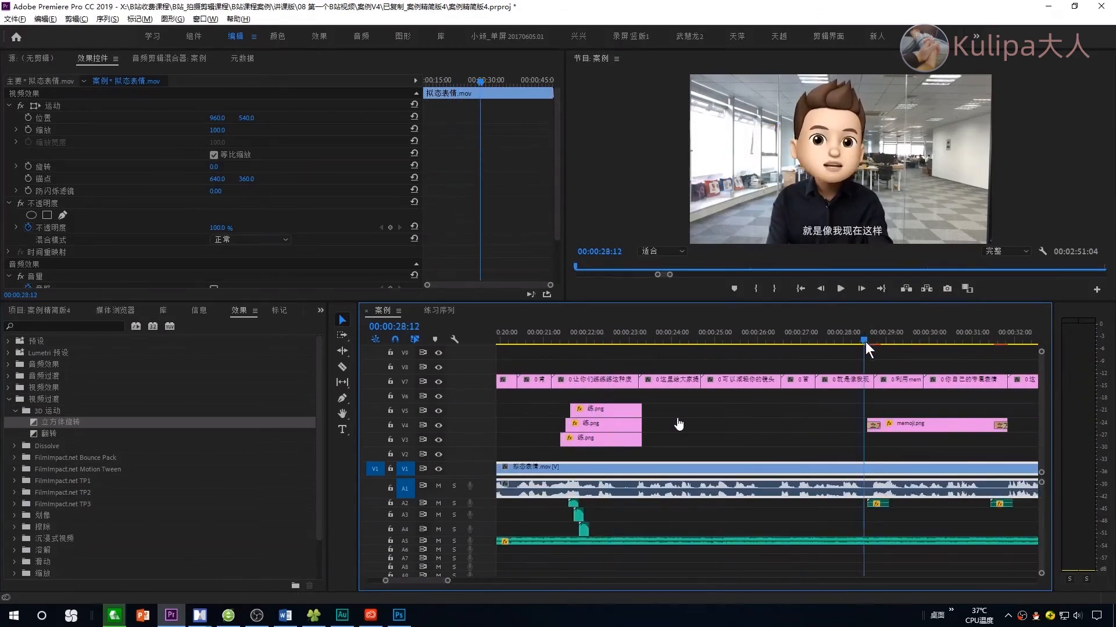
scroll(870, 349, "down", 4)
key("space")
left_click(851, 342)
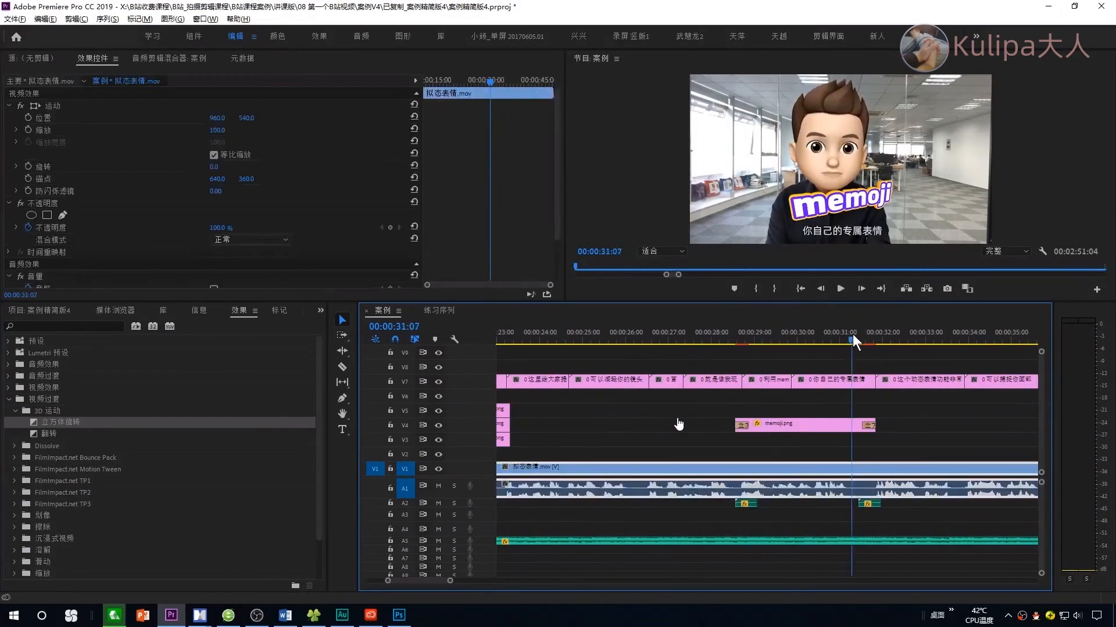
key("space")
scroll(857, 346, "down", 4)
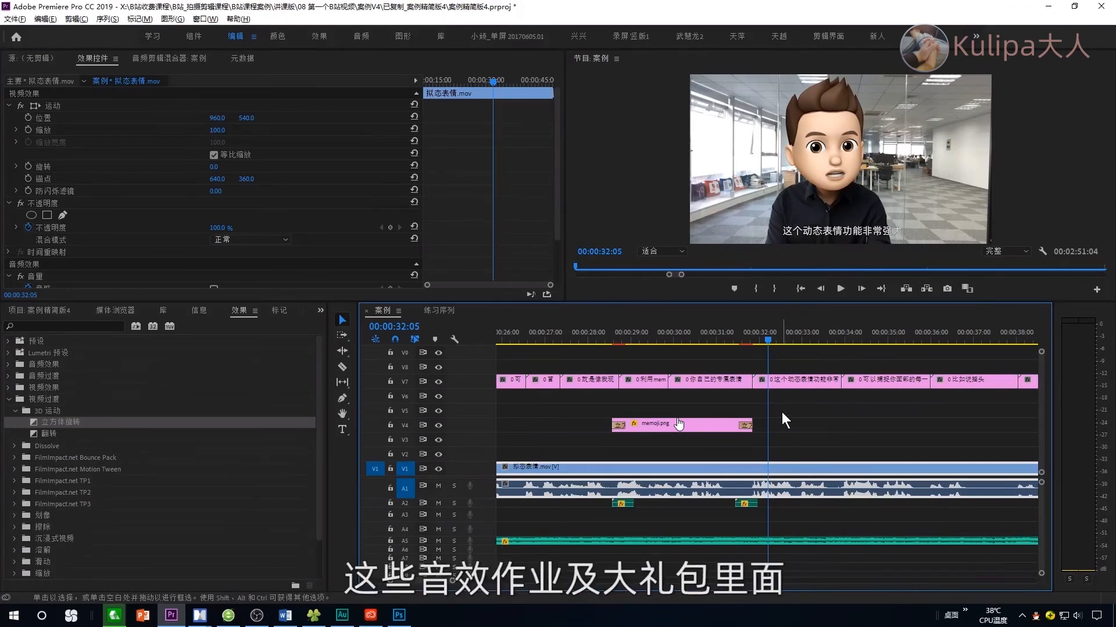
Step: Switch to the file explorer and look through the sound files in the lesson's 03 音效 folder
key("alt+Tab")
left_click(671, 192)
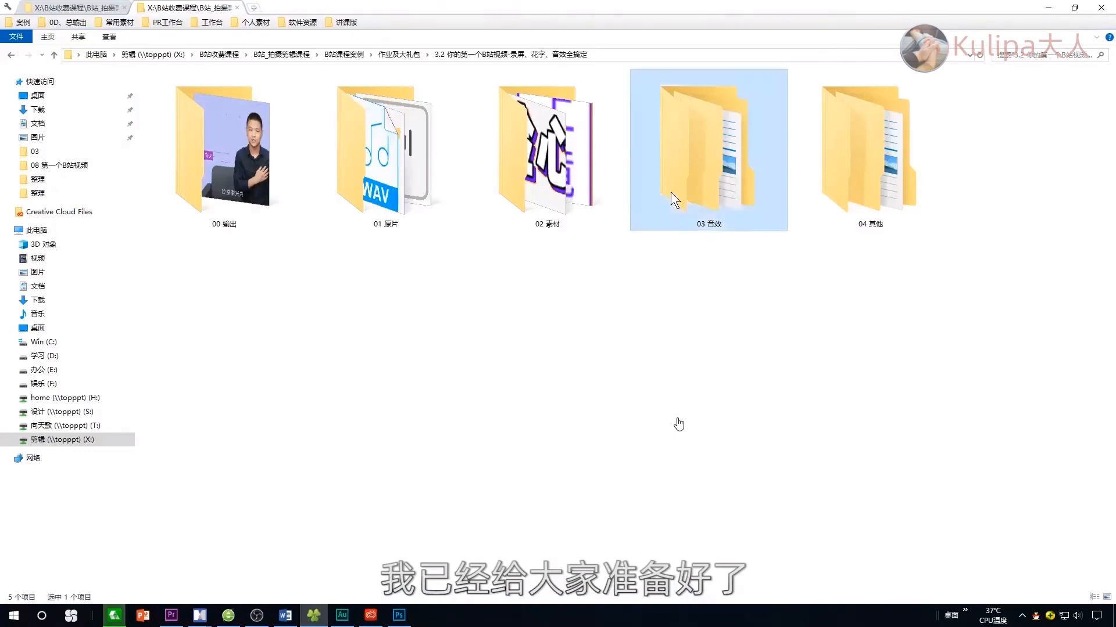
double_click(671, 192)
double_click(224, 151)
left_click_drag(614, 314, 183, 158)
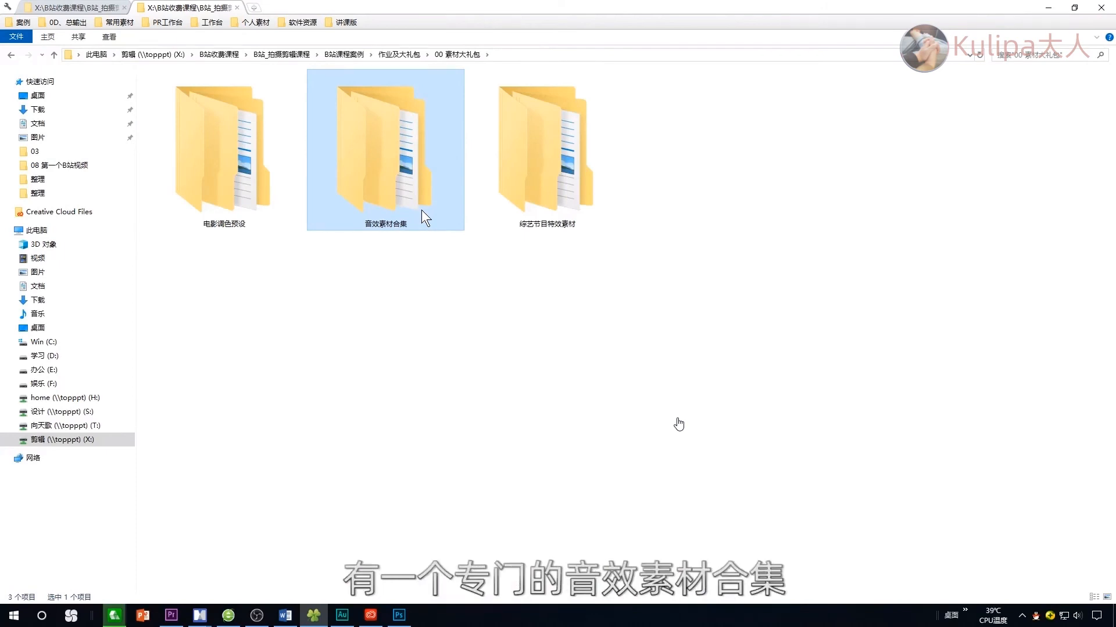
Step: Browse the 《Pr剪辑上分攻略》整理精品音效 folder inside 音效素材合集 and select its contents
double_click(419, 202)
left_click(224, 201)
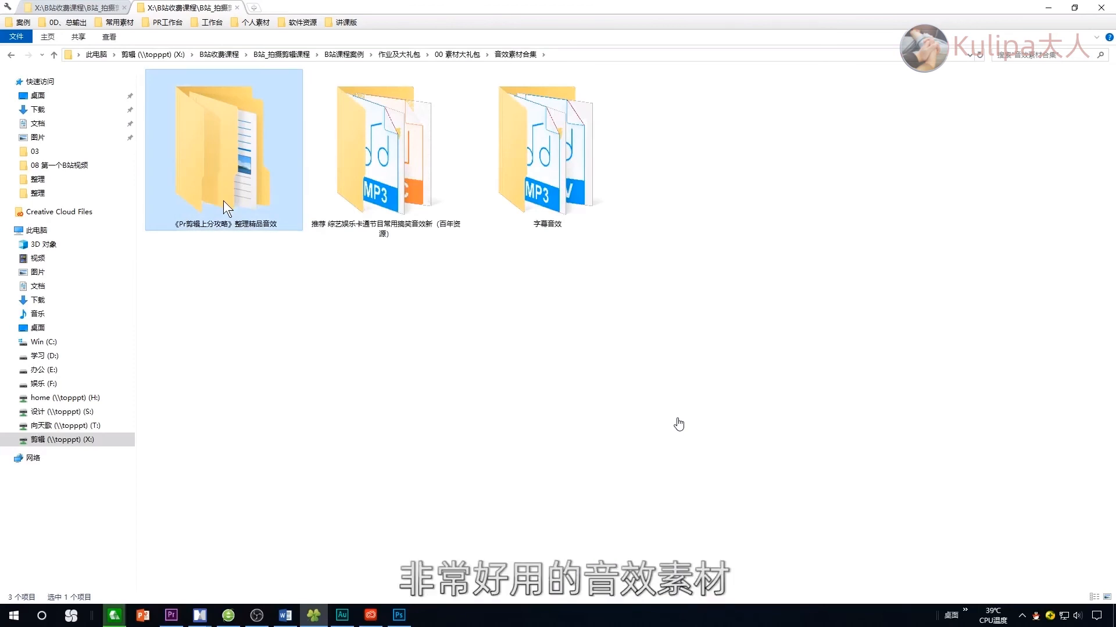
double_click(223, 201)
left_click_drag(969, 384, 251, 113)
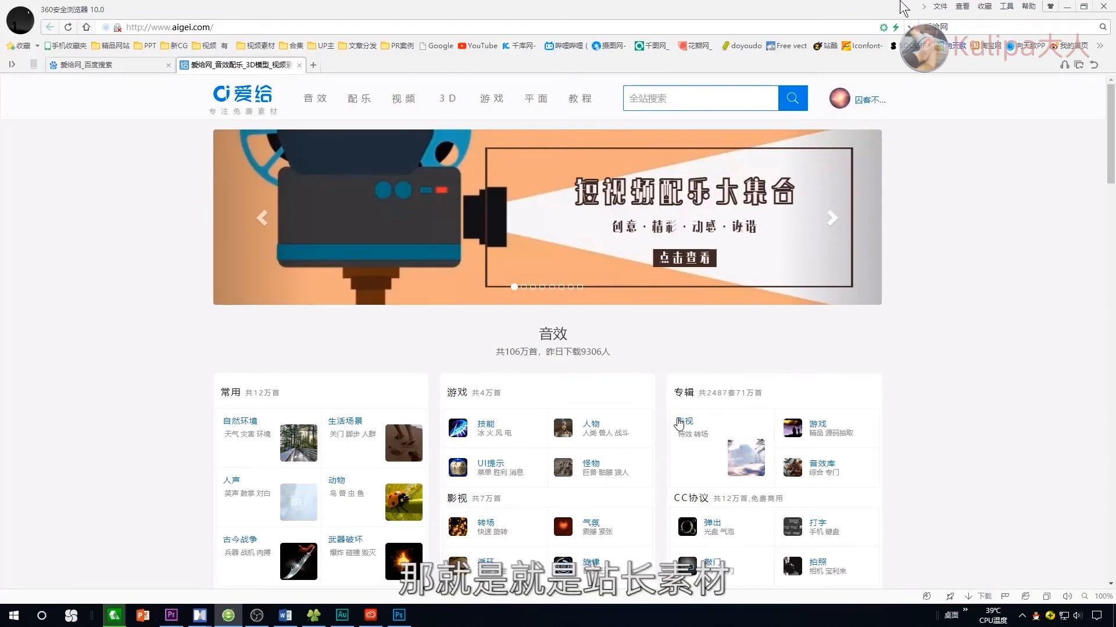
Step: Search the web for 站长素材, open its official site and go to its sound effects section
left_click(953, 26)
type("站长素材")
key("Return")
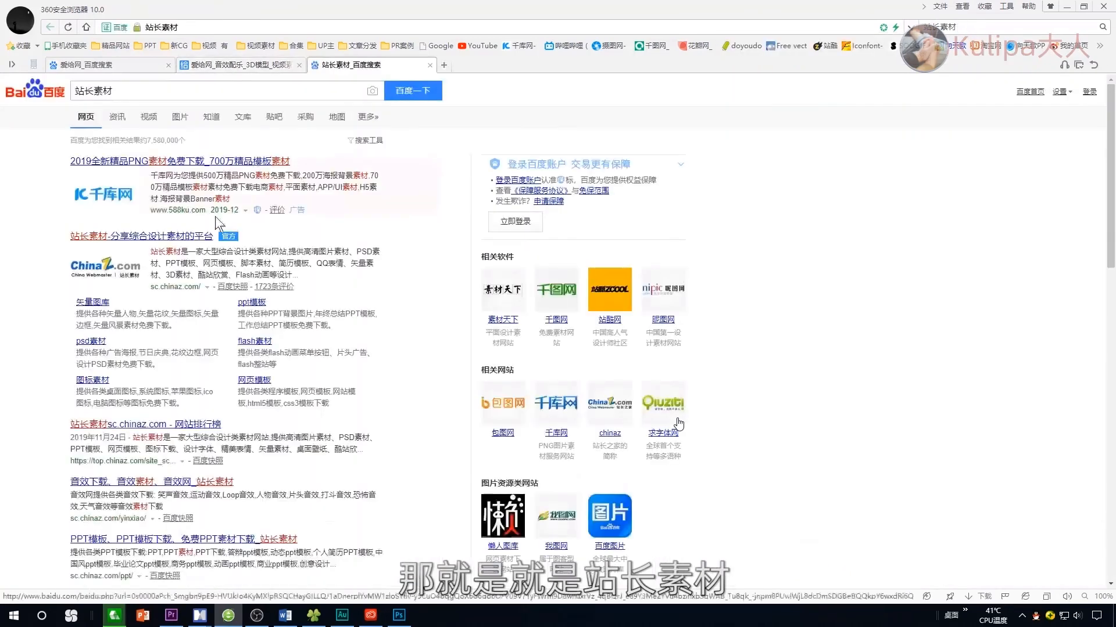
left_click(192, 236)
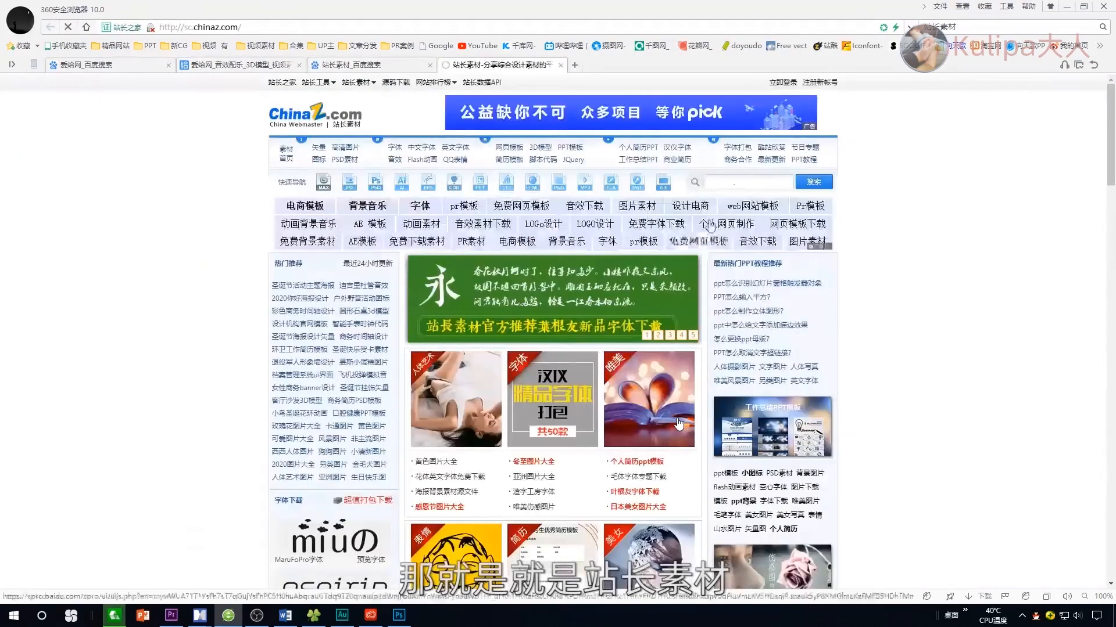
left_click(586, 191)
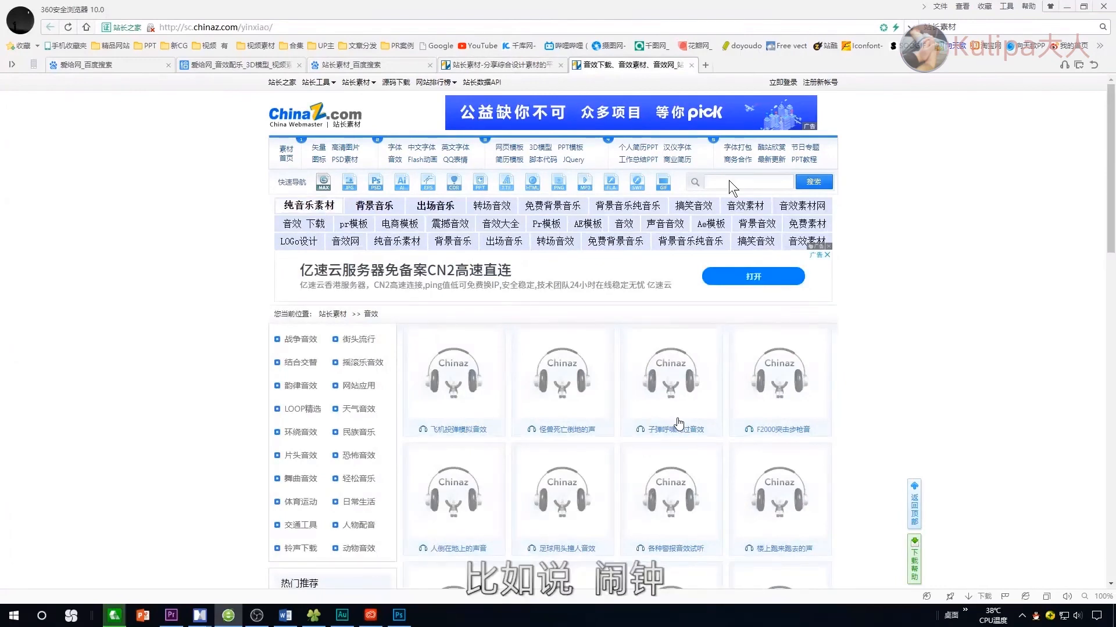
Step: Search the site's sound effects for 闹钟 and preview several of the alarm clock sounds
type("闹钟")
key("Return")
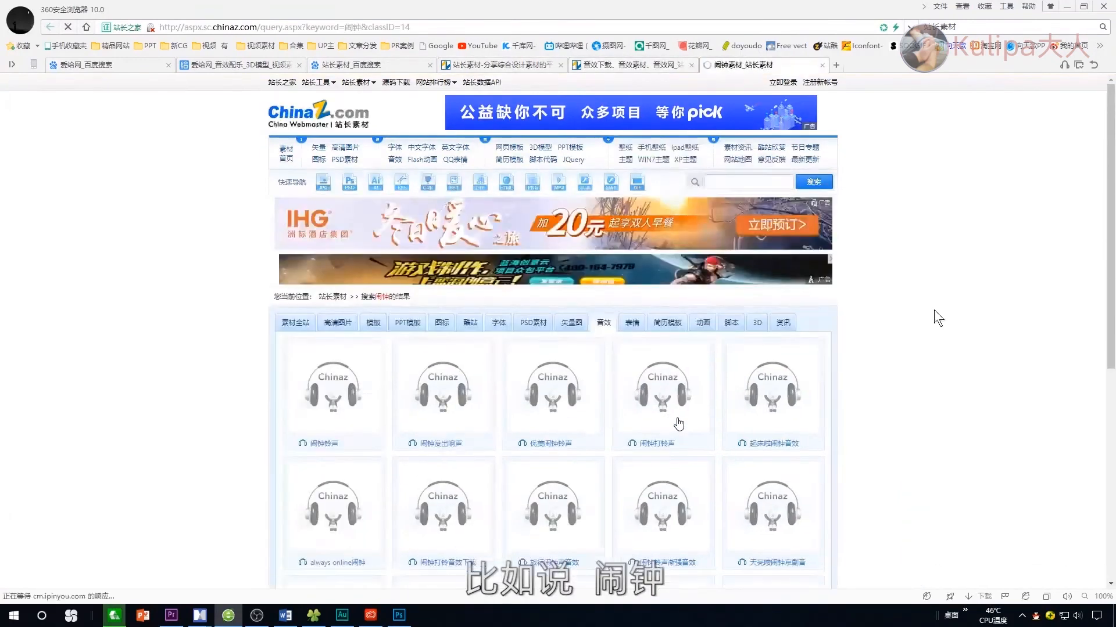
scroll(939, 318, "down", 2)
mouse_move(312, 283)
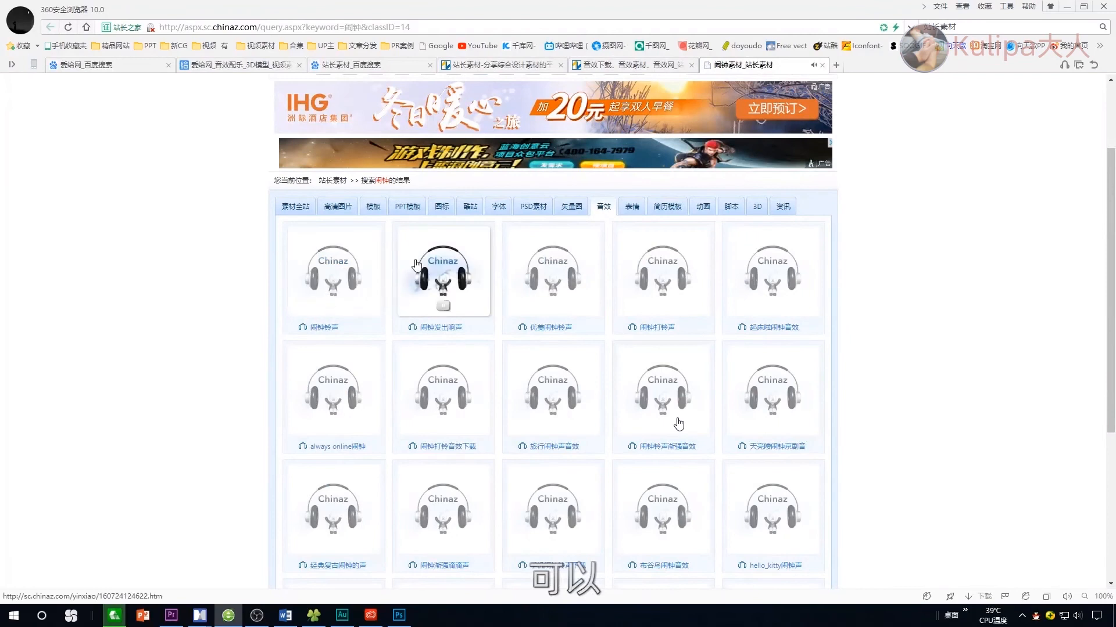
mouse_move(540, 264)
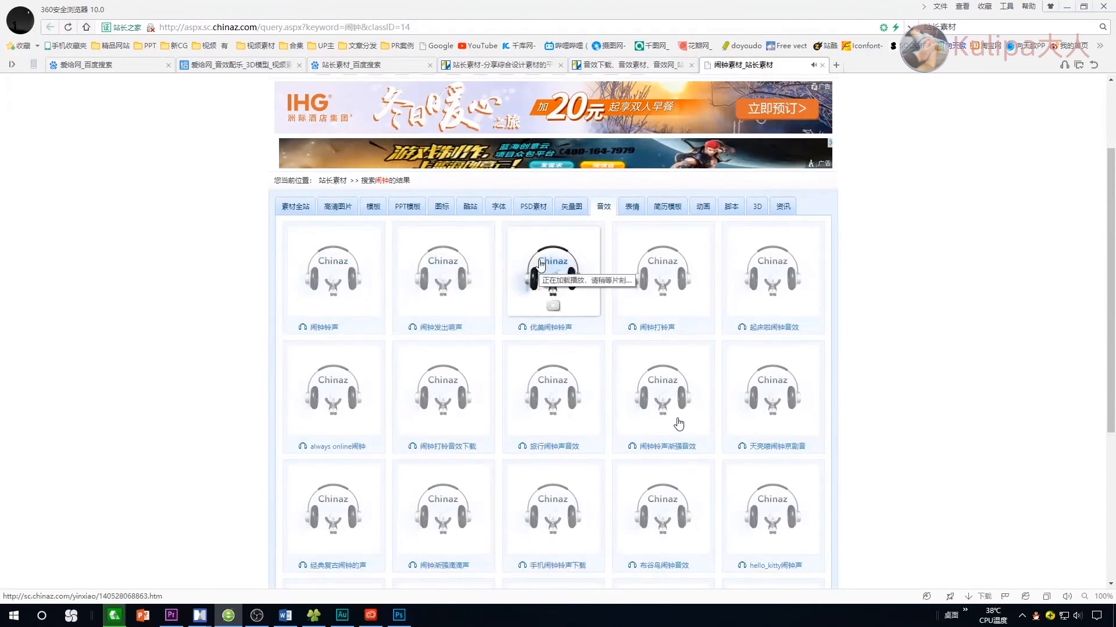
mouse_move(453, 266)
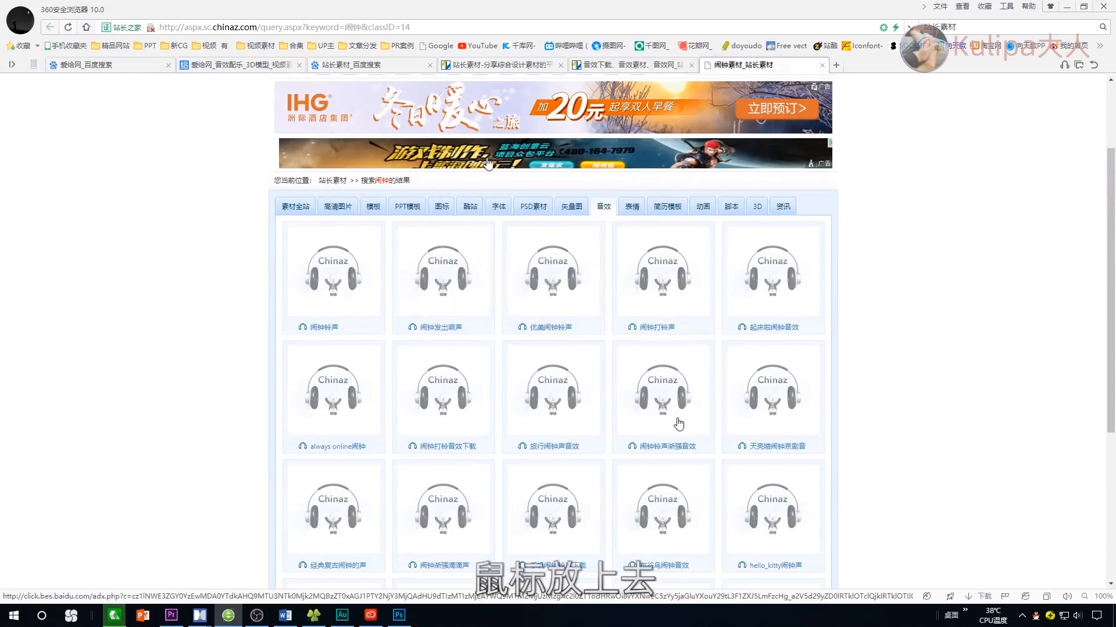
Step: Open the page of the 闹钟发出响声 sound effect and open its MP3 download from the 福建电信下载 mirror
left_click(443, 279)
scroll(697, 282, "down", 8)
scroll(696, 281, "down", 2)
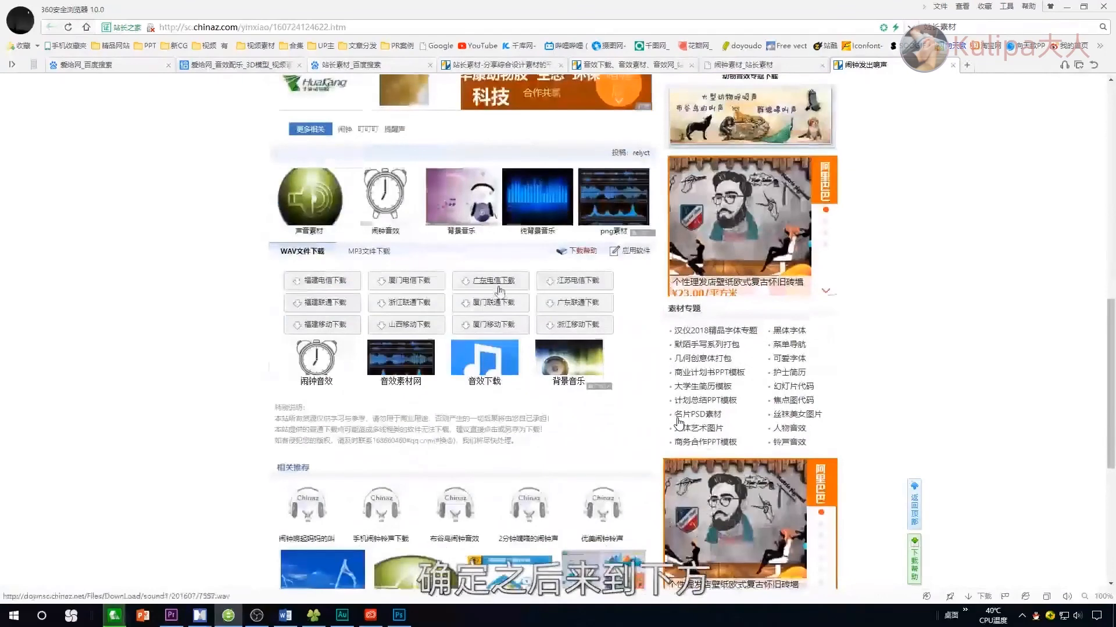
left_click(363, 253)
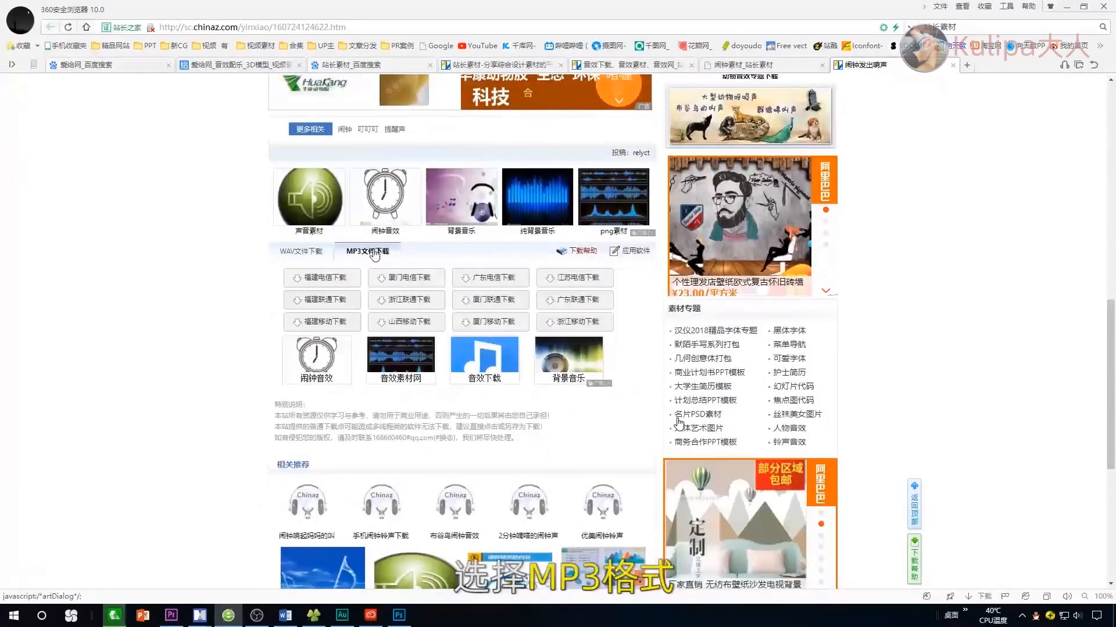
right_click(333, 278)
left_click(360, 332)
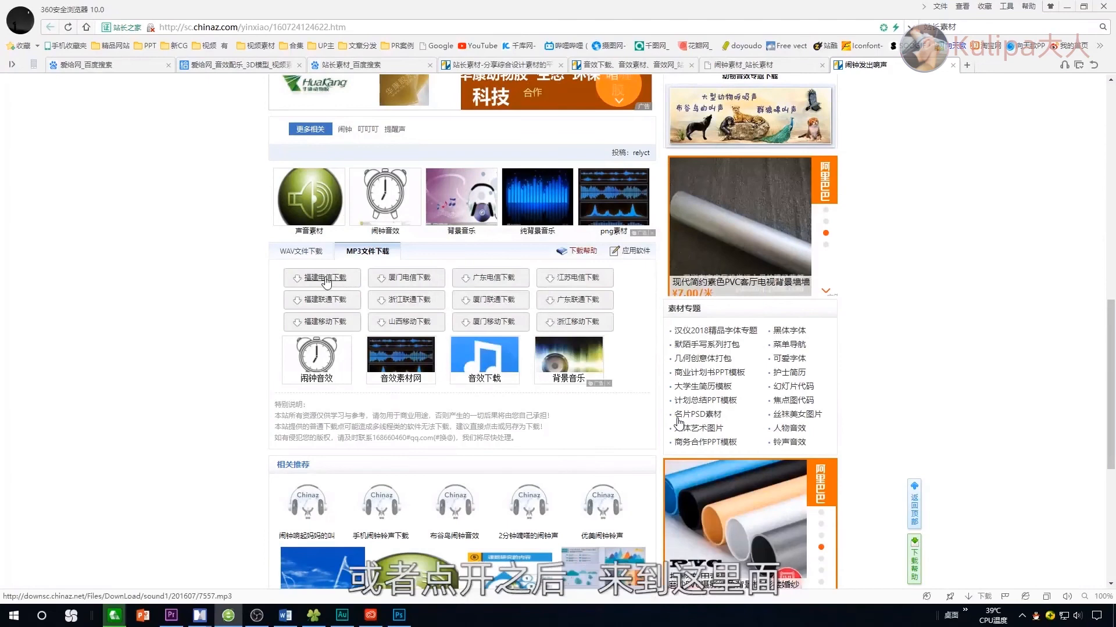
left_click(327, 280)
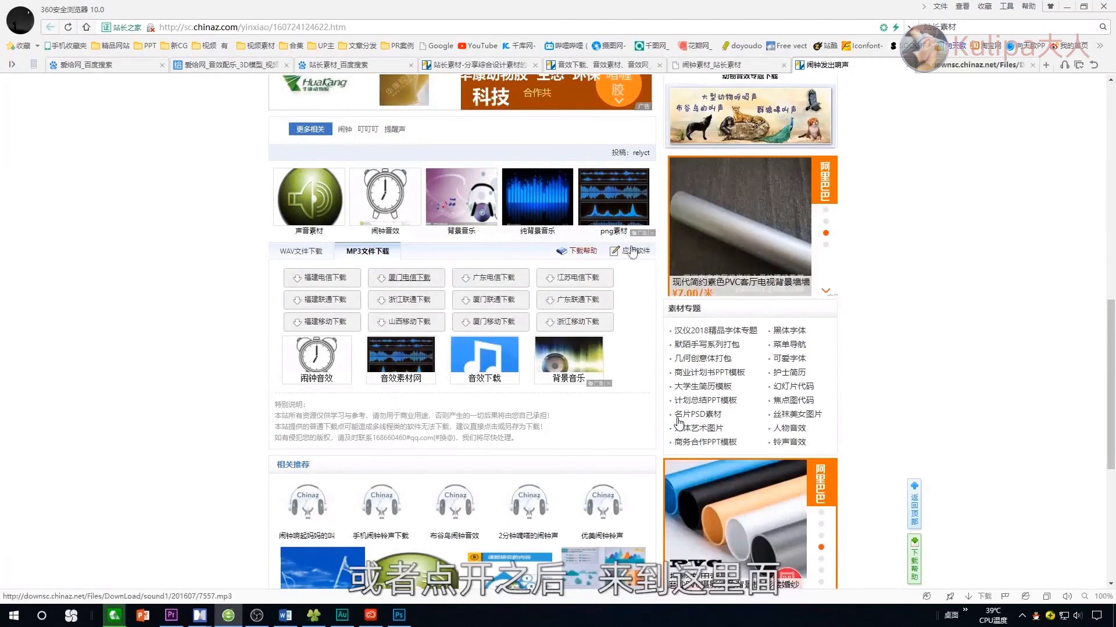
left_click(967, 67)
left_click(635, 323)
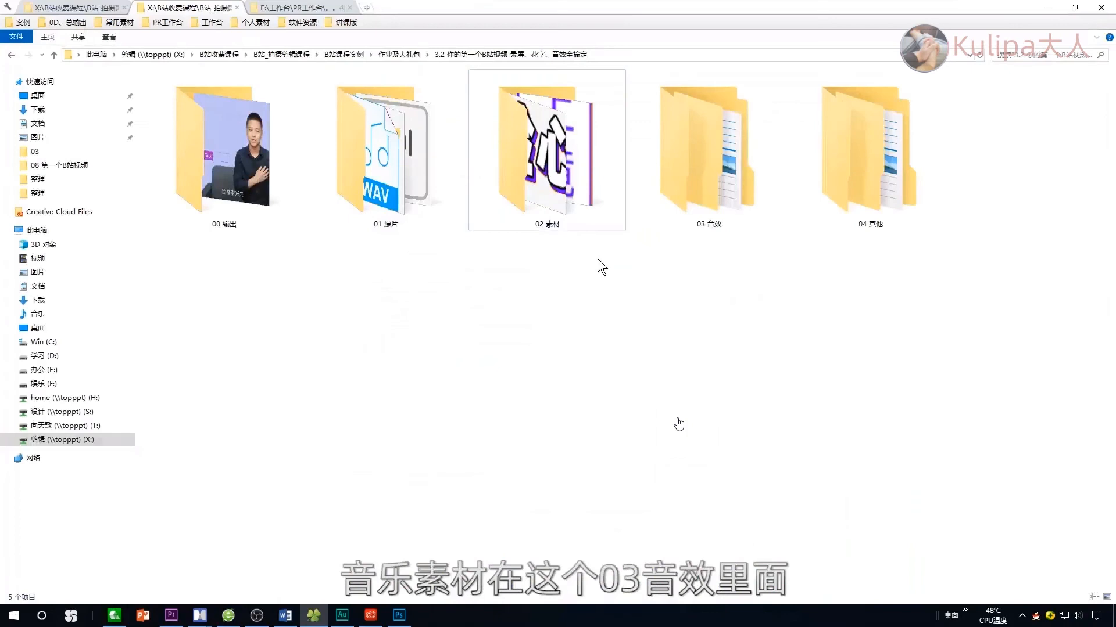
Step: Open the 背景音乐 folder inside the lesson's 03 音效 folder and select the background music MP3
double_click(708, 163)
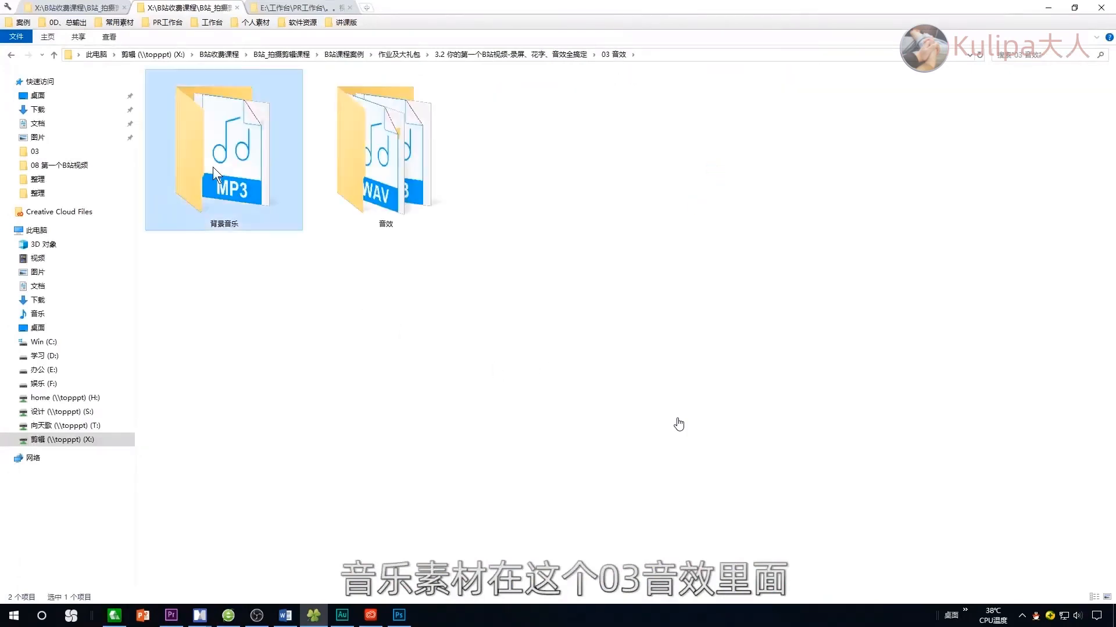
double_click(214, 141)
left_click(255, 194)
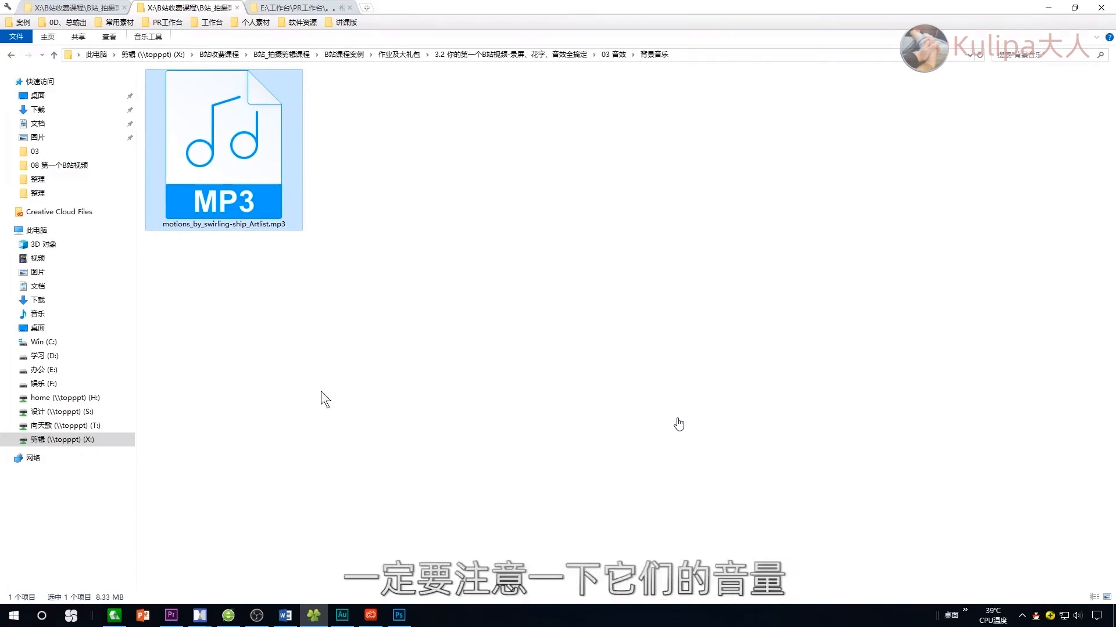
Step: Switch to Premiere Pro, lower the Bop.wav sound effect on track A2 to -7.1 dB and play the result
left_click(171, 615)
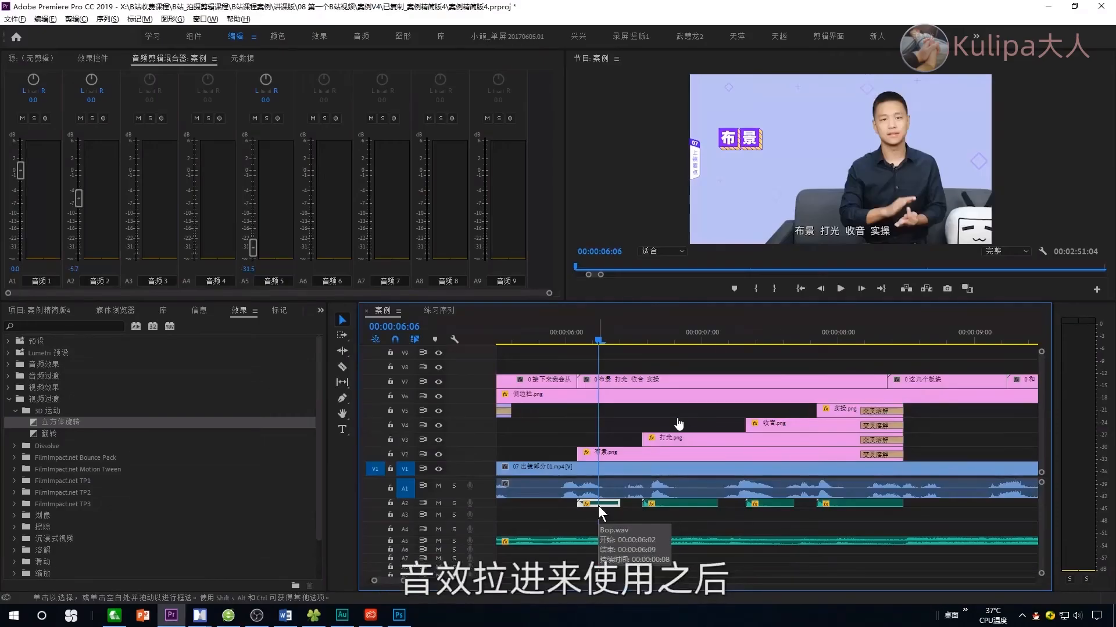
left_click_drag(78, 201, 79, 204)
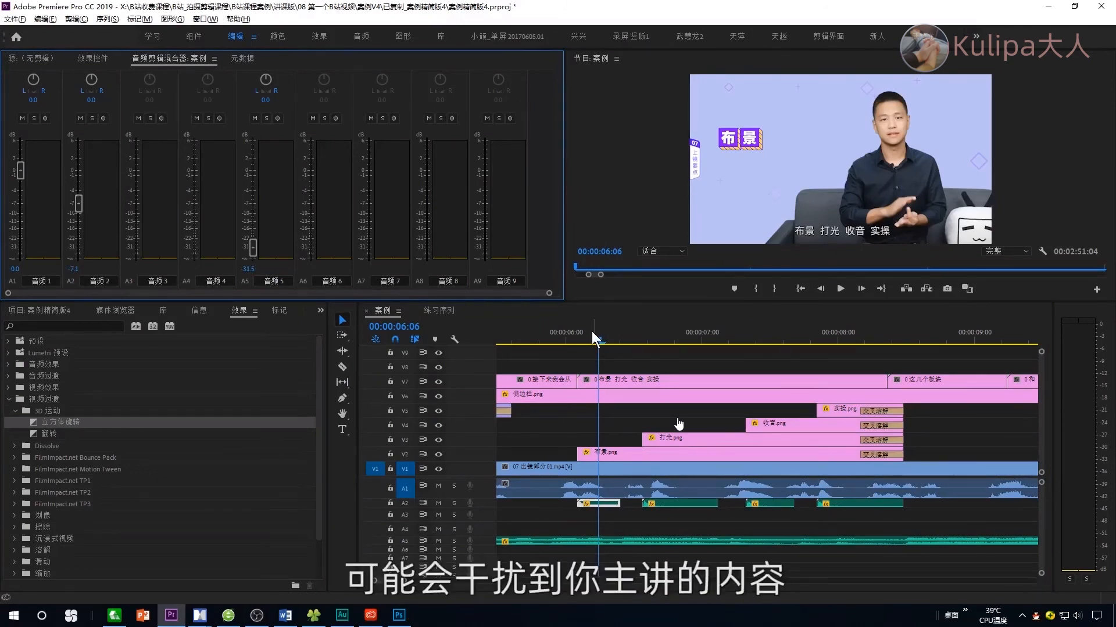
key("space")
key("space")
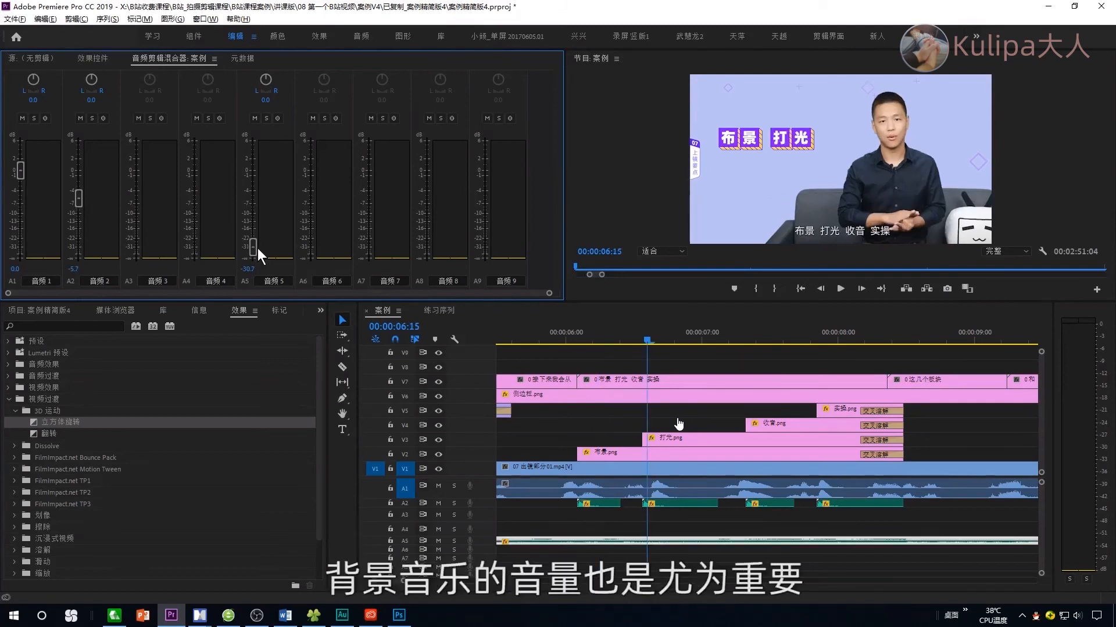
Step: Set the volume of the background music on track A5 to about -29.9 dB
mouse_move(257, 248)
left_mouse_down()
mouse_move(255, 230)
mouse_move(255, 243)
left_mouse_up()
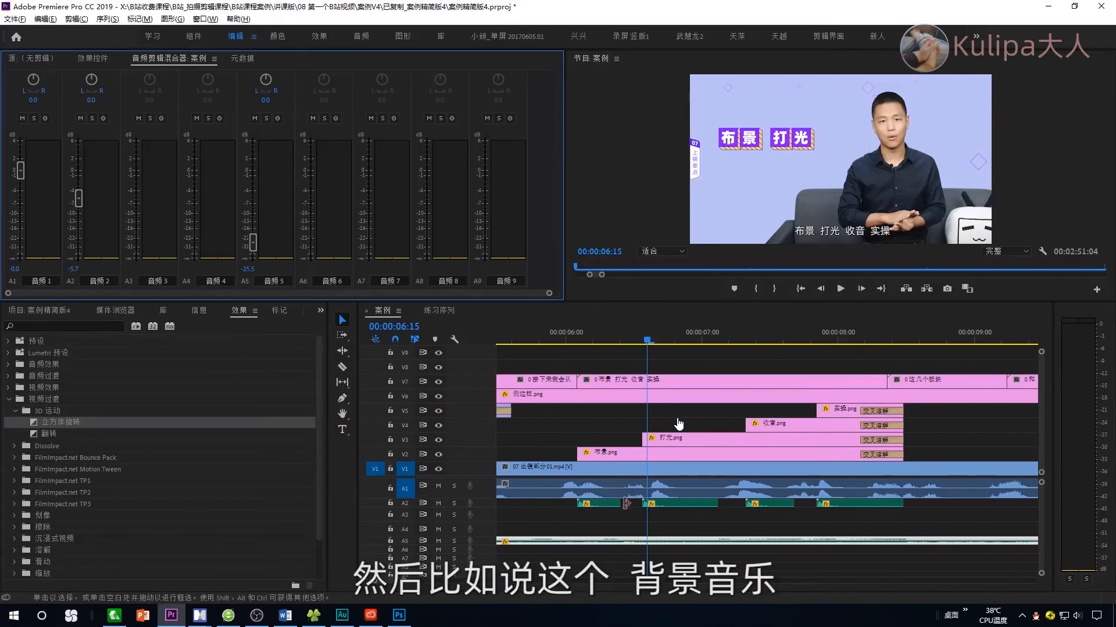
left_click(489, 547)
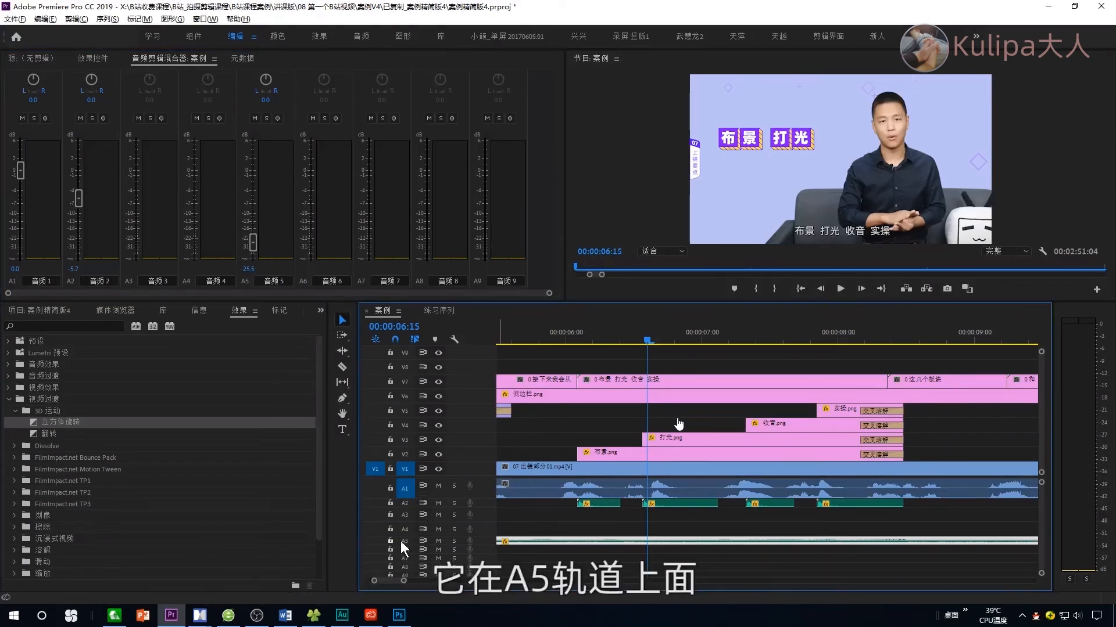
left_click_drag(249, 244, 257, 242)
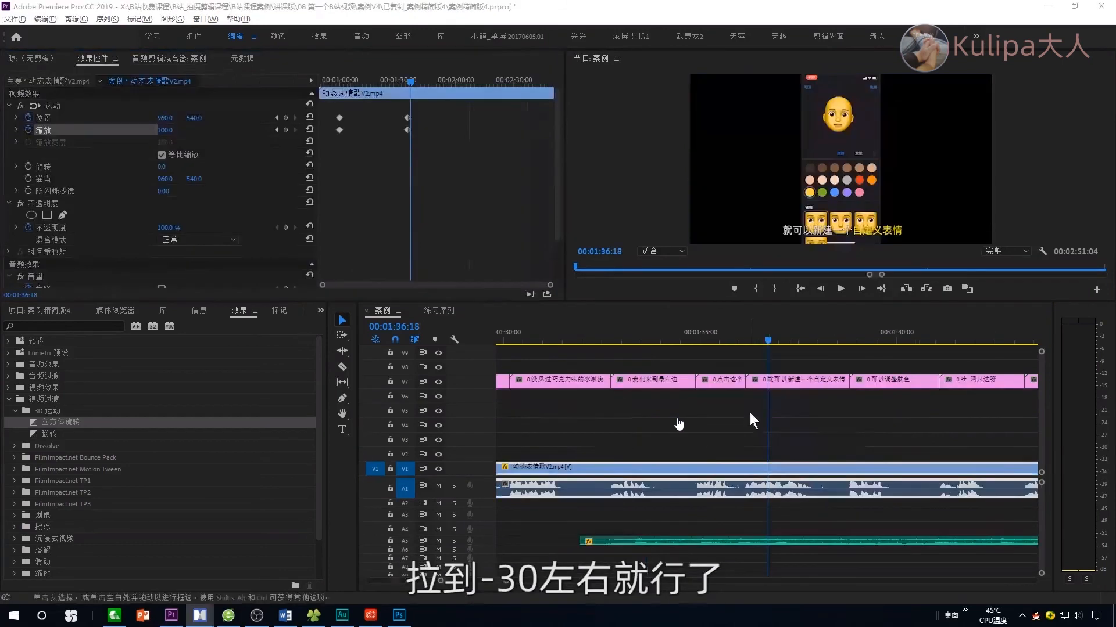
Step: Open the 就可以新建一个自定义表情 subtitle for editing and set its text fill color to F6F002
left_click(780, 383)
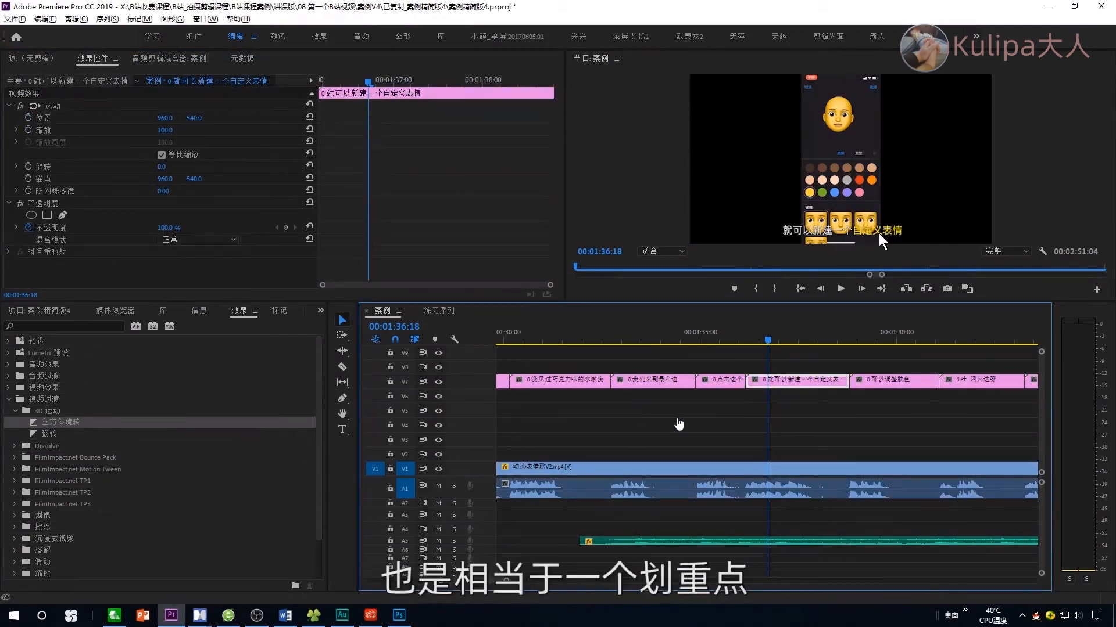
double_click(772, 379)
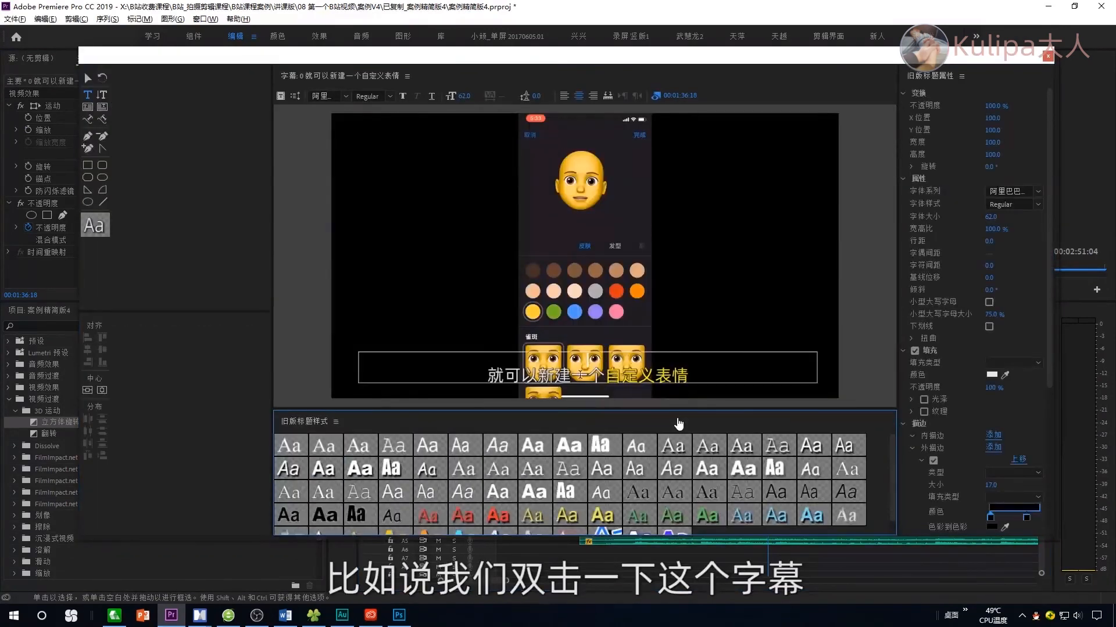
left_click(579, 375)
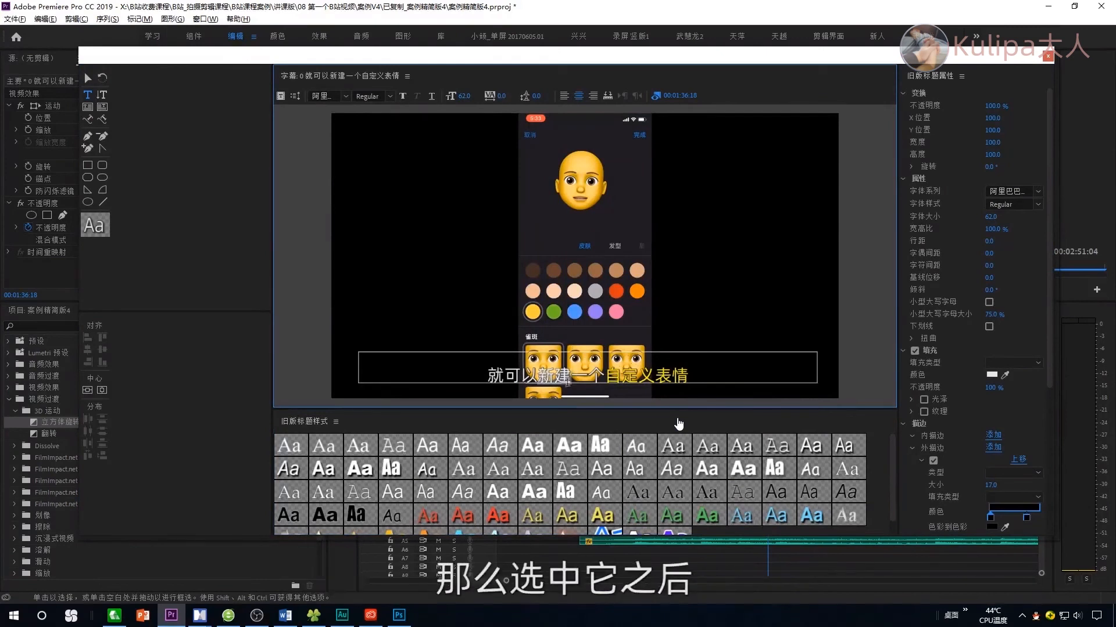
left_click(990, 374)
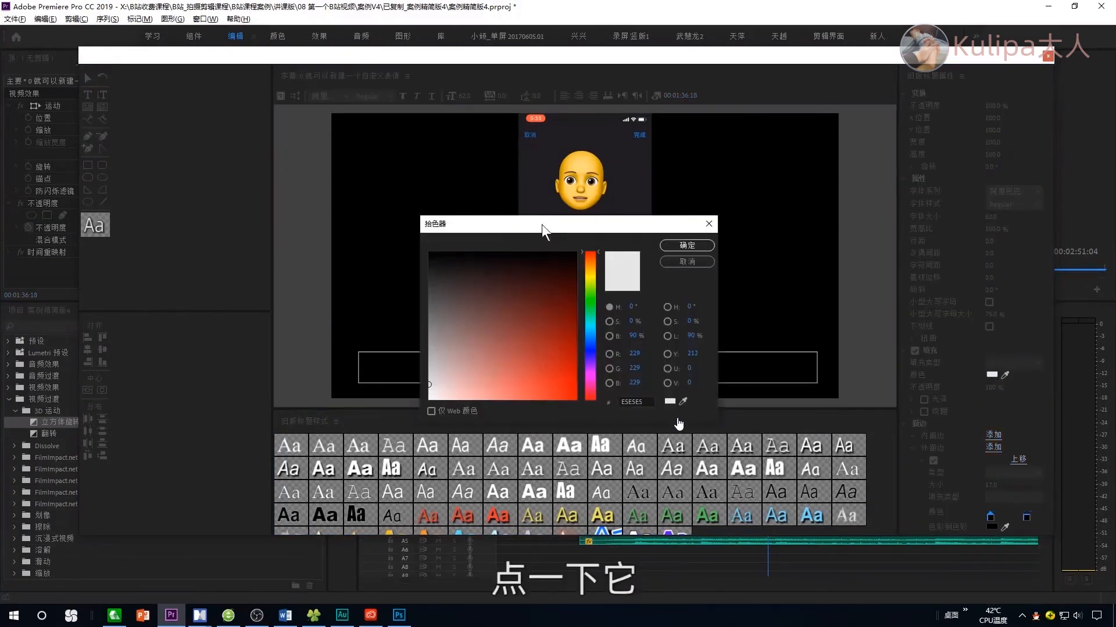
left_click(639, 402)
double_click(645, 400)
type("f6f002")
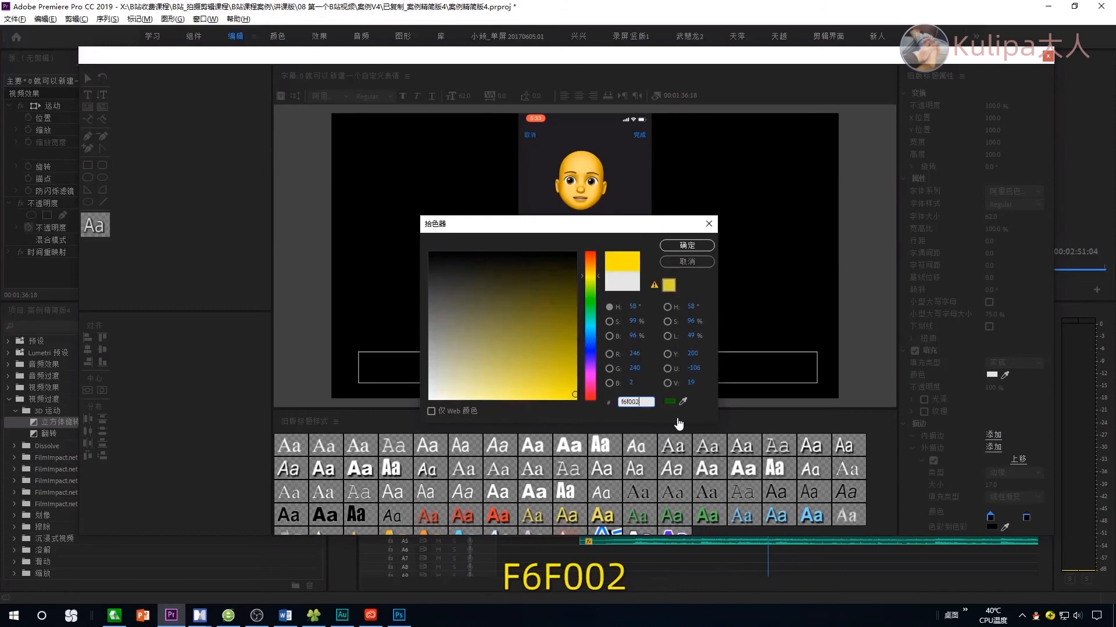
left_click(697, 247)
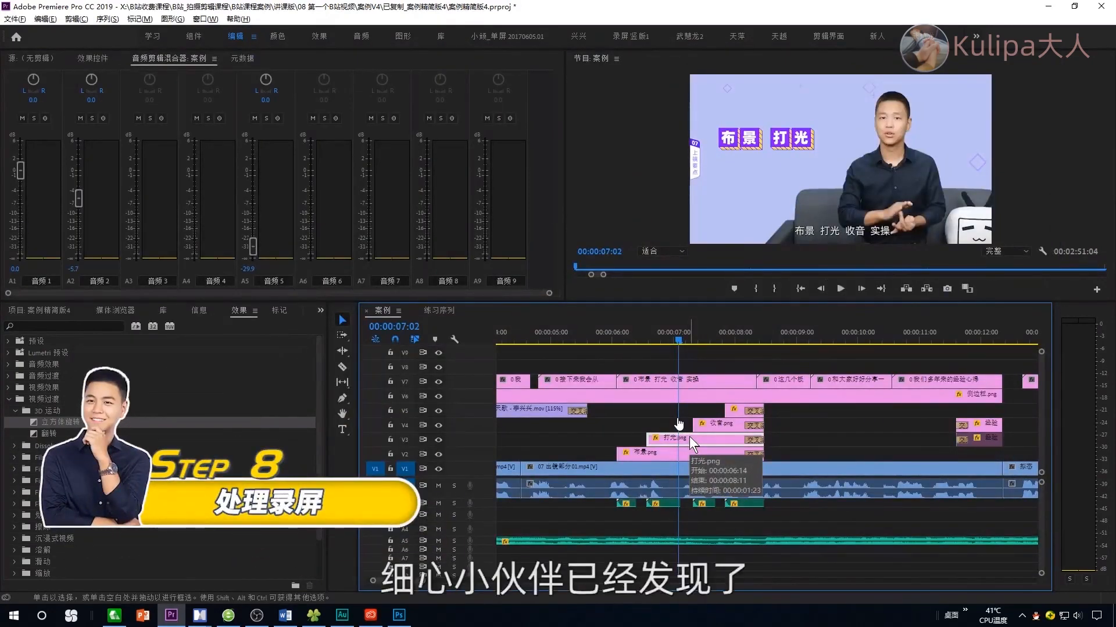
Step: Play the phone screen recording around 00:00:59 to review its zoom animation
key("minus")
key("minus")
key("minus")
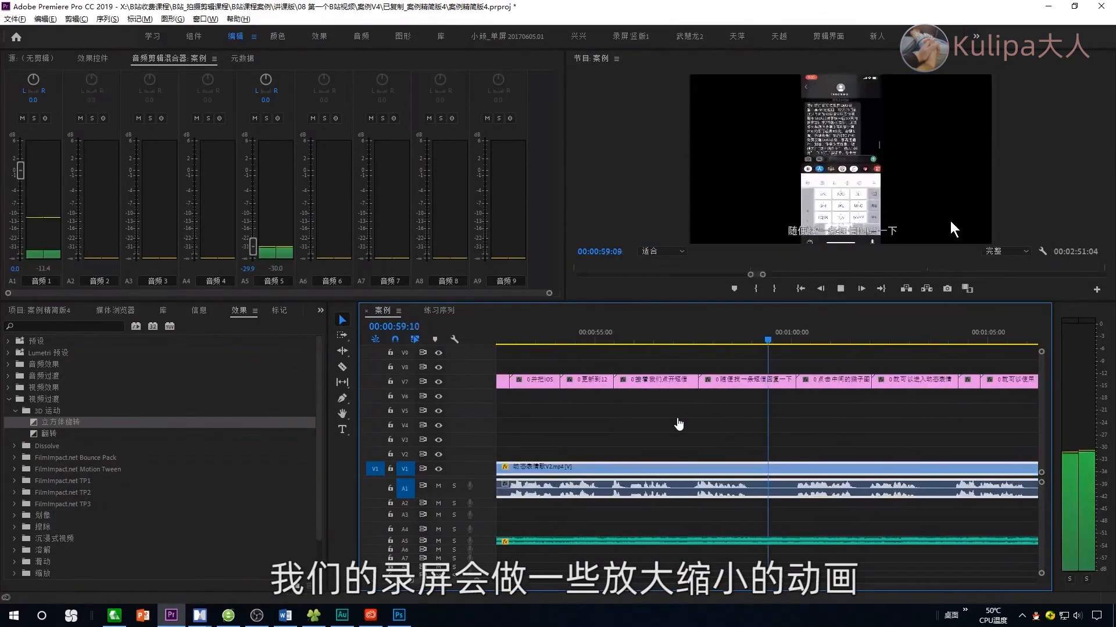
key("space")
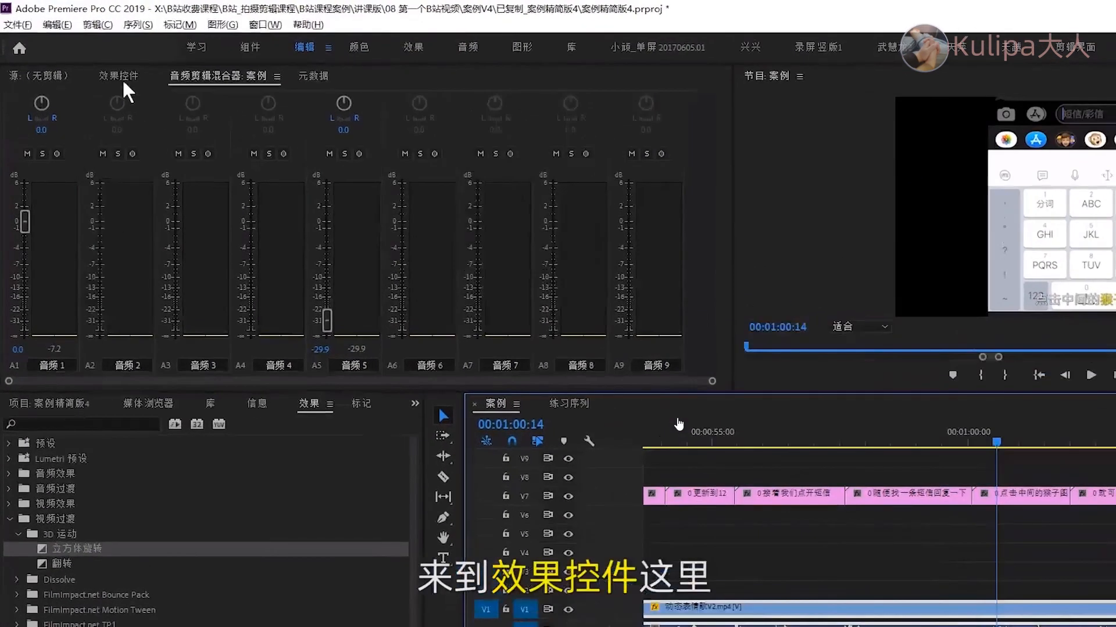
Step: Delete the existing Position and Scale keyframes from the 动态表情歌V2.mp4 screen recording
left_click(122, 78)
left_click_drag(638, 206, 552, 129)
key("Delete")
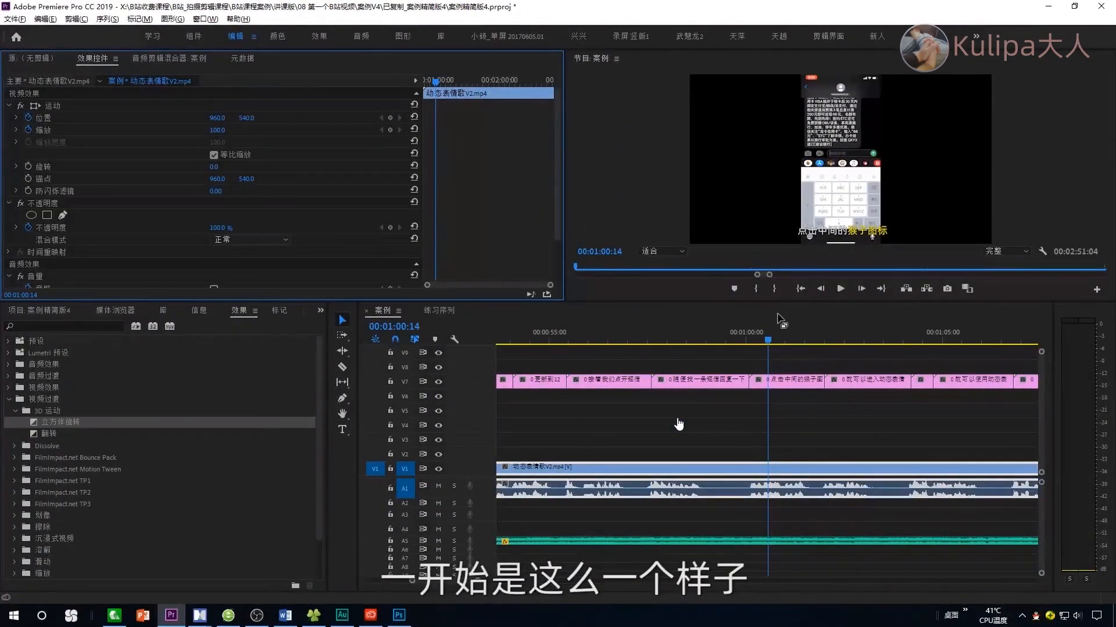
Step: Add Position and Scale keyframes to the screen recording at 00:00:59:24
left_click_drag(769, 339, 750, 346)
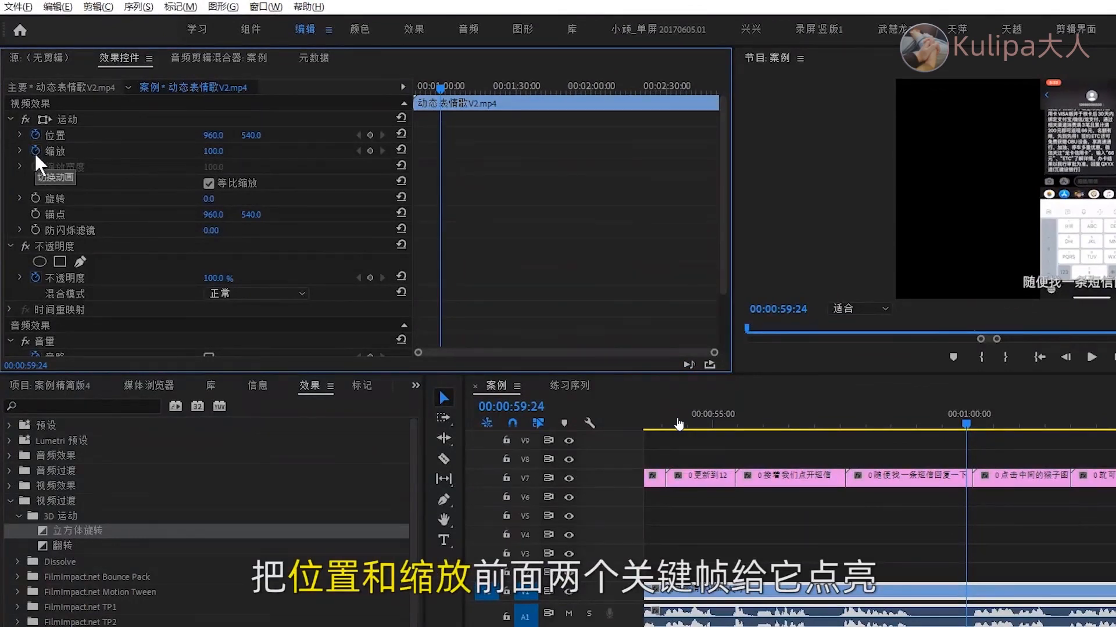
left_click(369, 135)
left_click(370, 151)
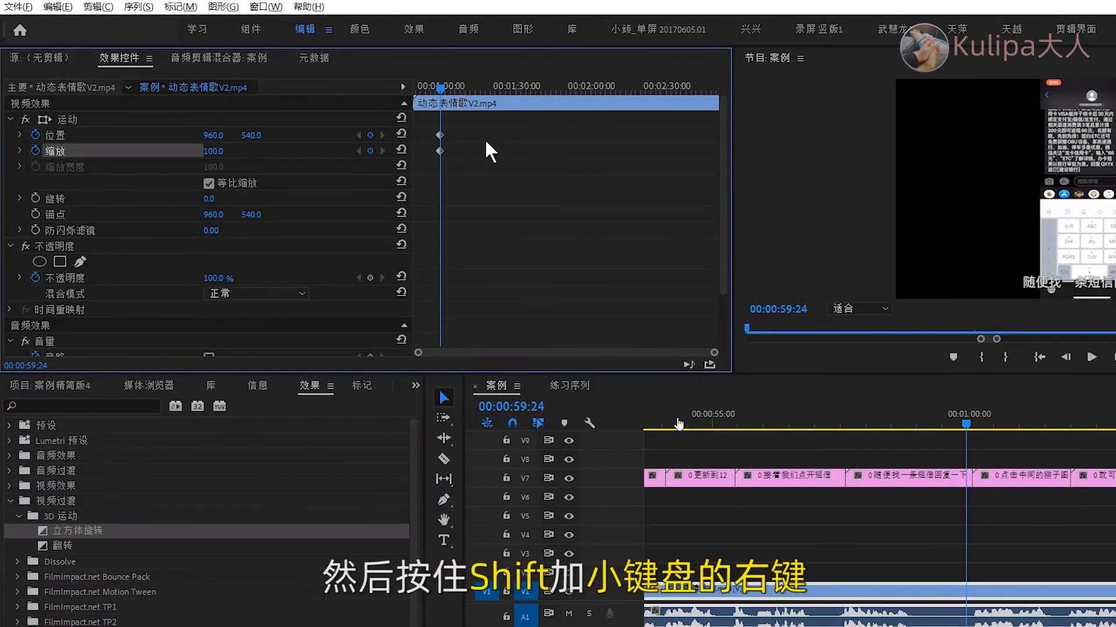
Step: Add keyframes at 00:01:00:09 with Scale 200 and vertical Position 150, and preview the zoom
key("shift+Right")
key("shift+Right")
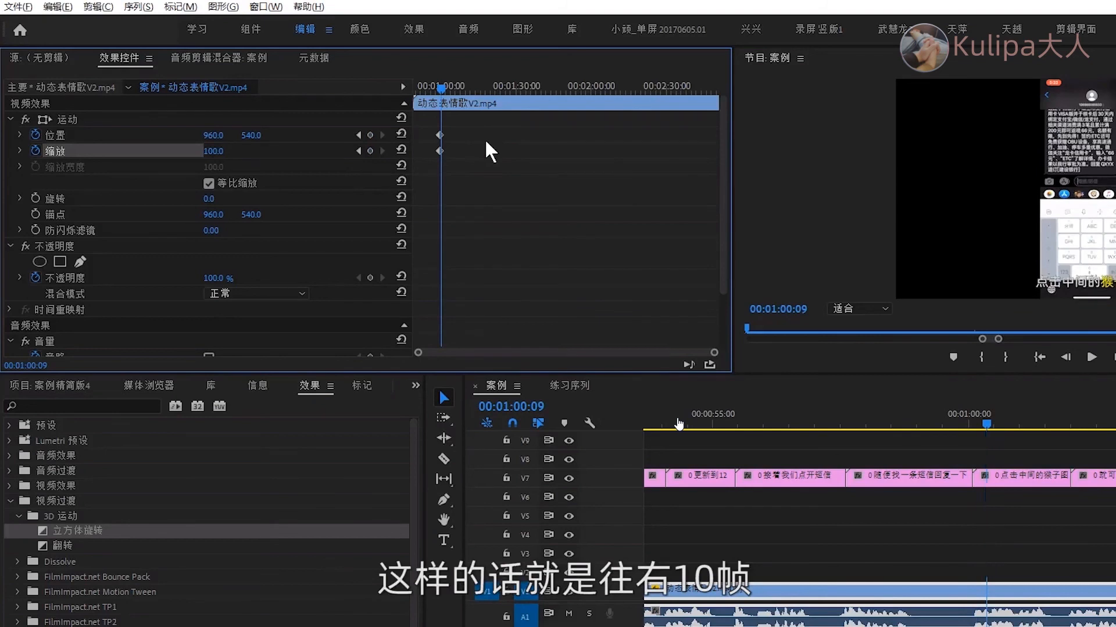
left_click(370, 135)
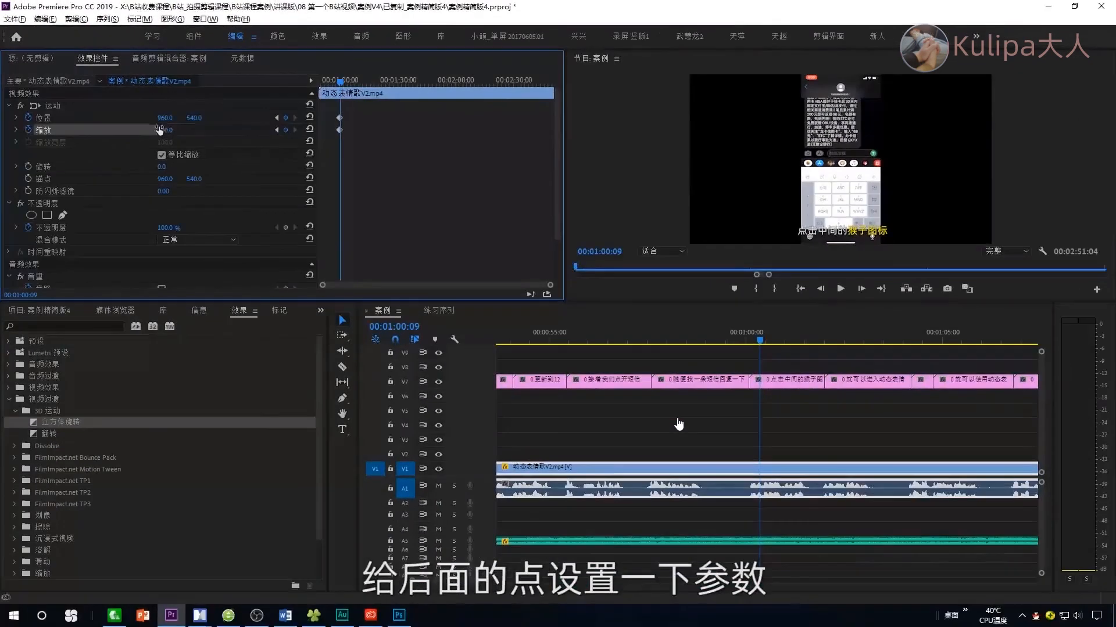
left_click(221, 151)
left_click(174, 130)
type("200")
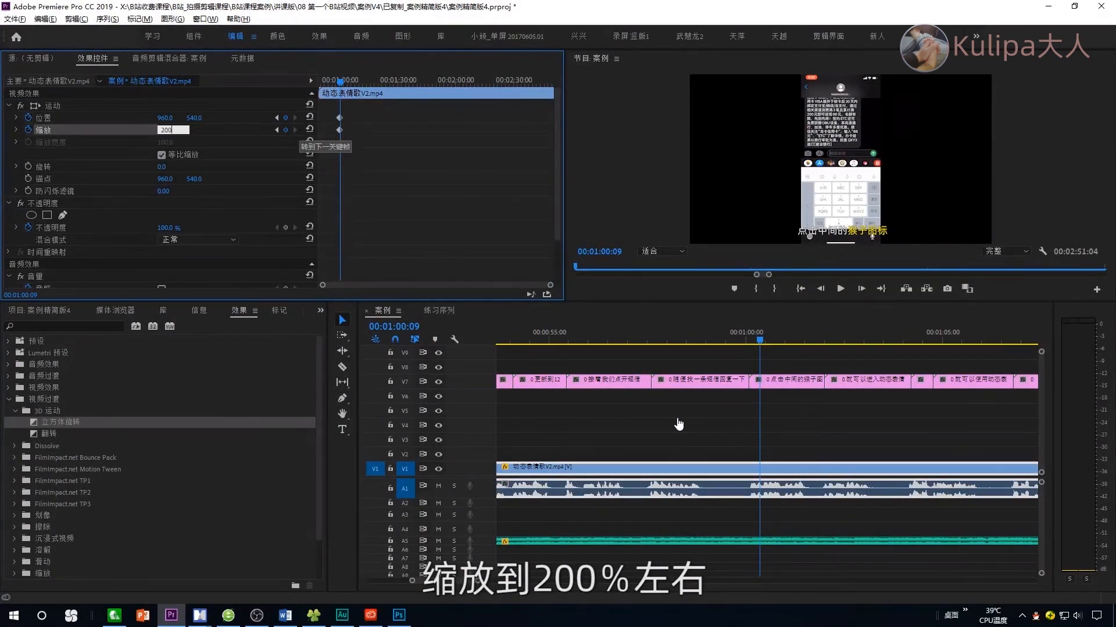
key("Return")
left_click_drag(194, 117, 100, 118)
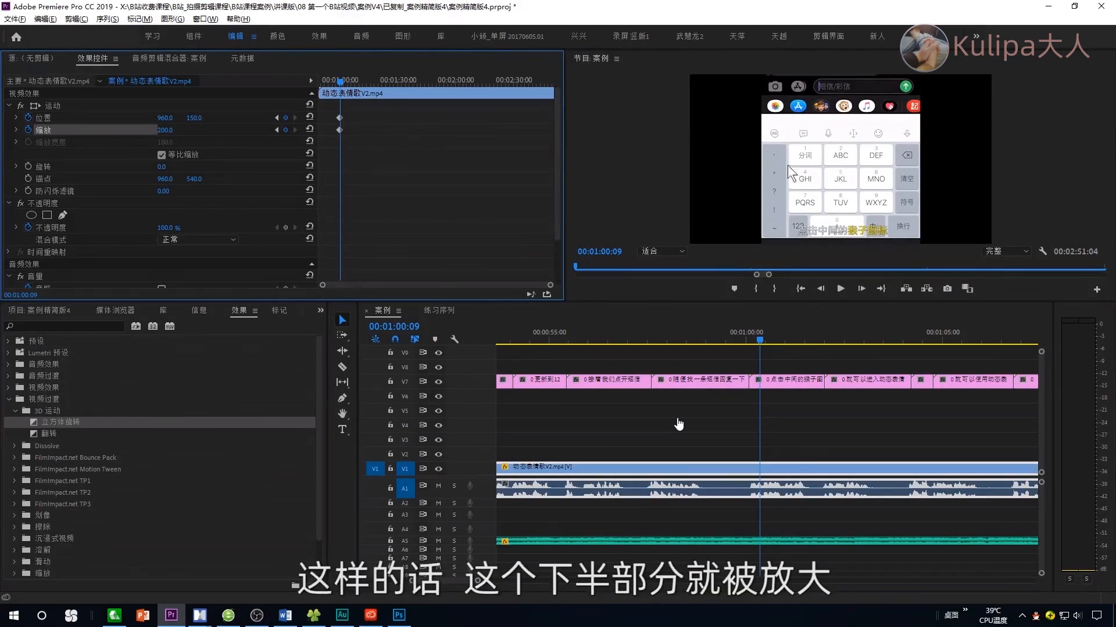
left_click(336, 77)
key("space")
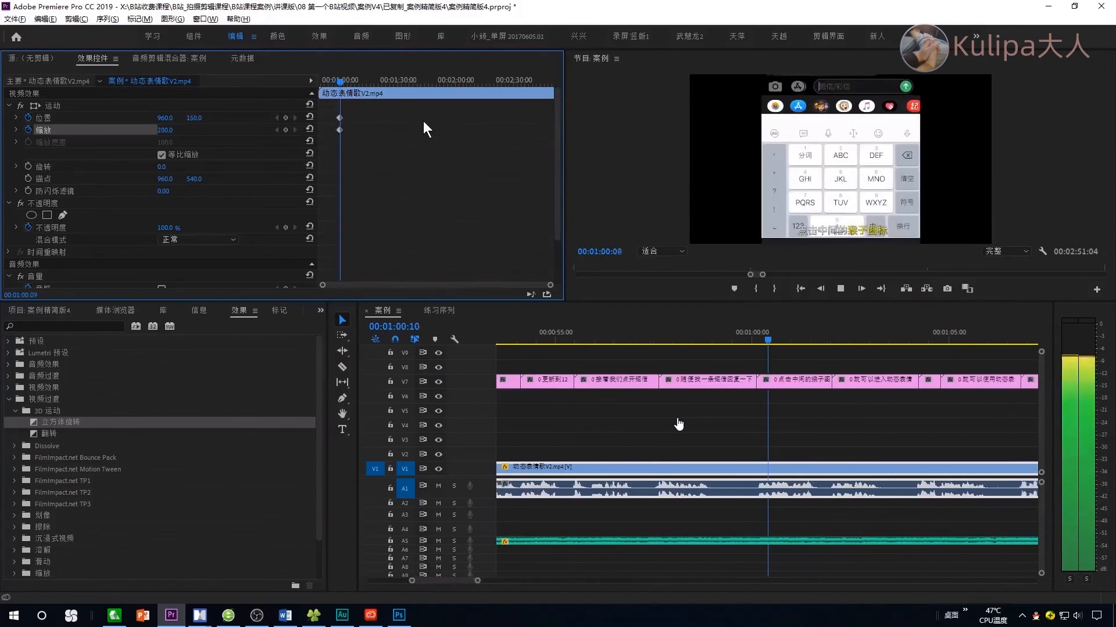
Step: Find where the close-up should end and add Position and Scale keyframes to the recording at 00:01:35:03
left_click(348, 78)
left_click_drag(348, 78, 409, 97)
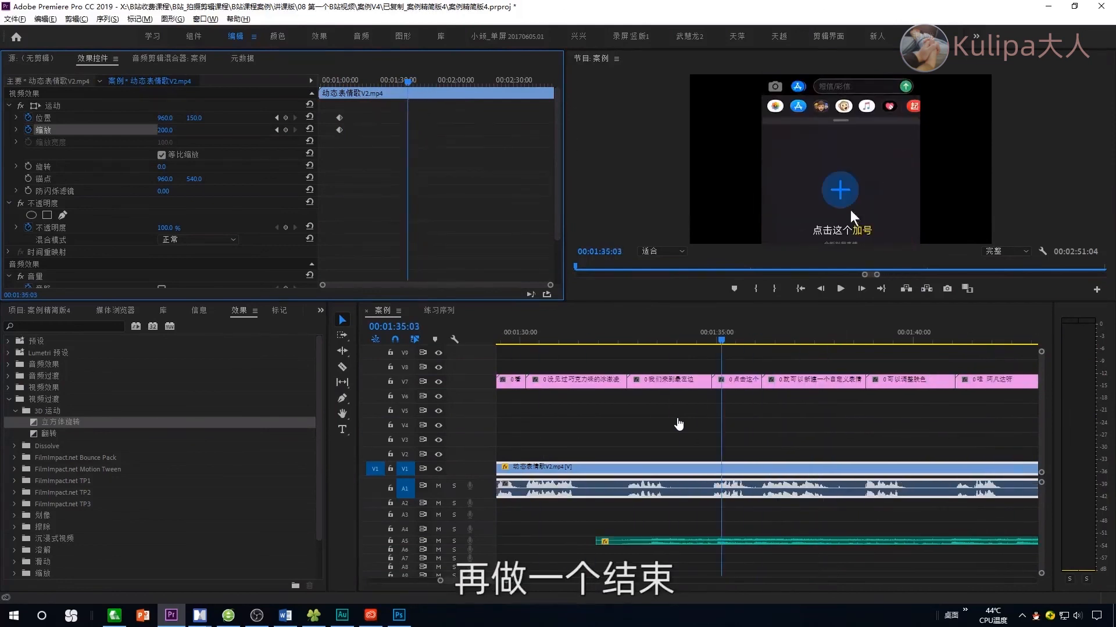
key("space")
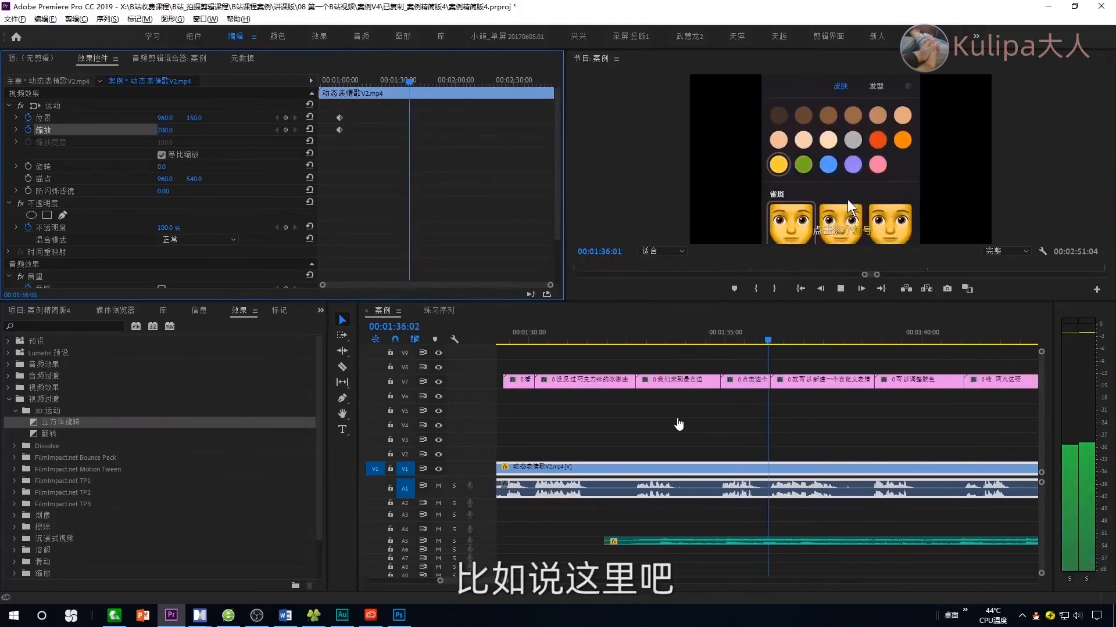
key("space")
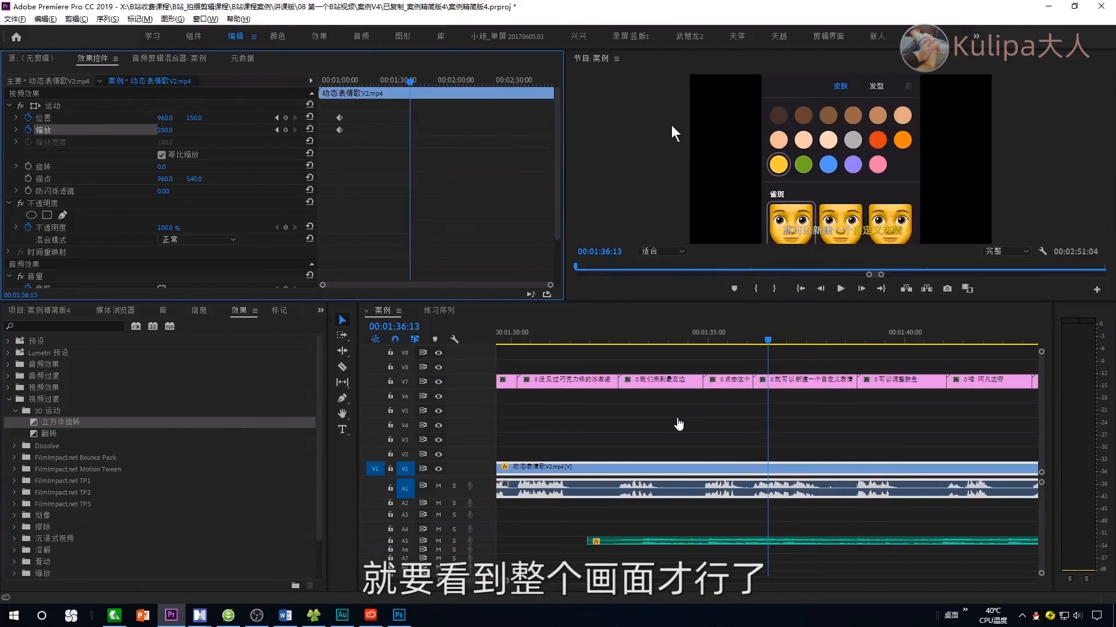
left_click_drag(419, 82, 409, 82)
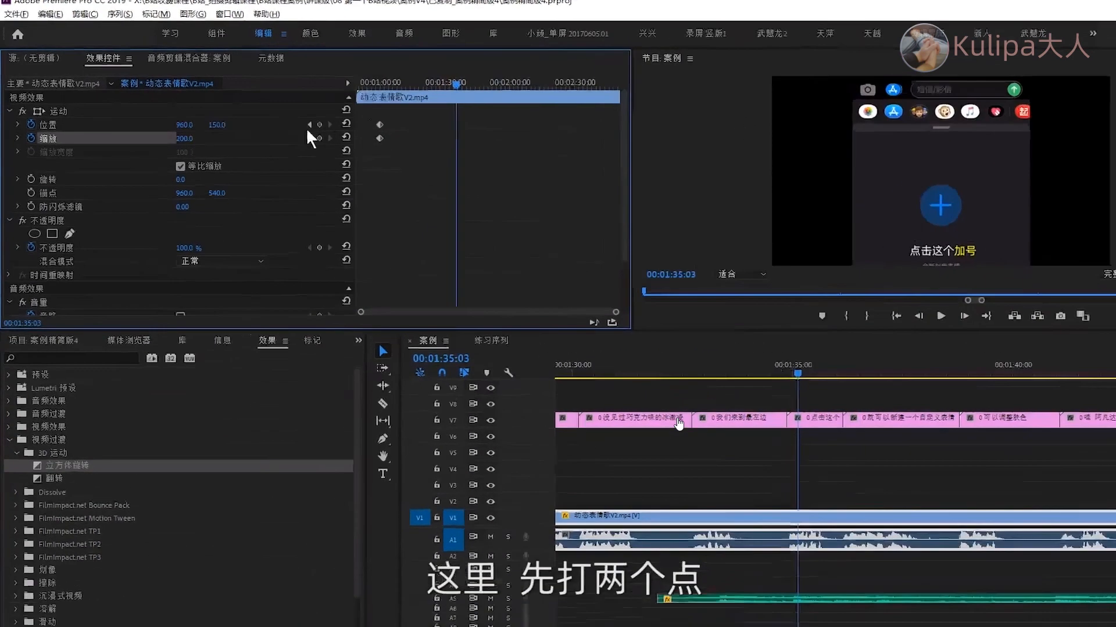
left_click(286, 117)
left_click(370, 151)
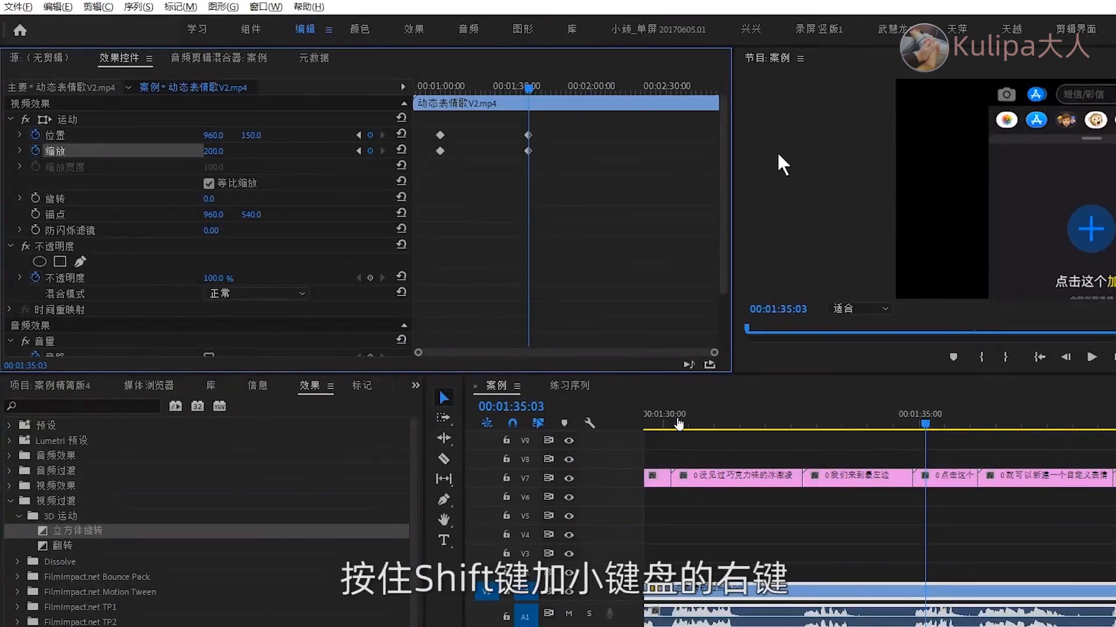
Step: Add Position and Scale keyframes to the recording at 00:01:35:13, reset both to their defaults, and preview the zoom-out
key("shift+Right")
key("shift+Right")
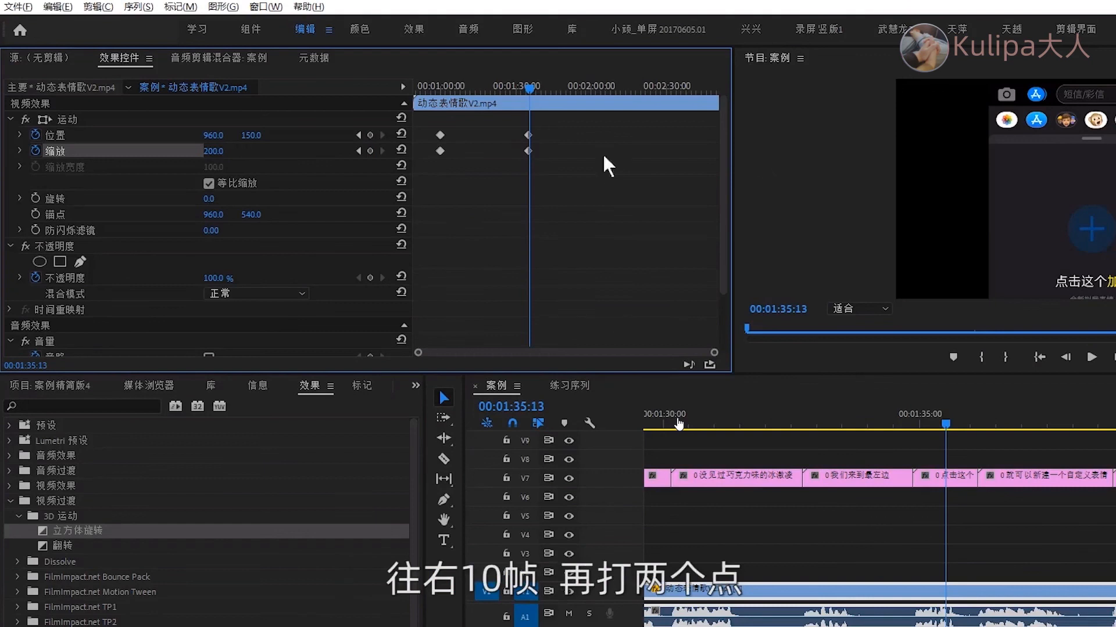
left_click(368, 136)
left_click(368, 149)
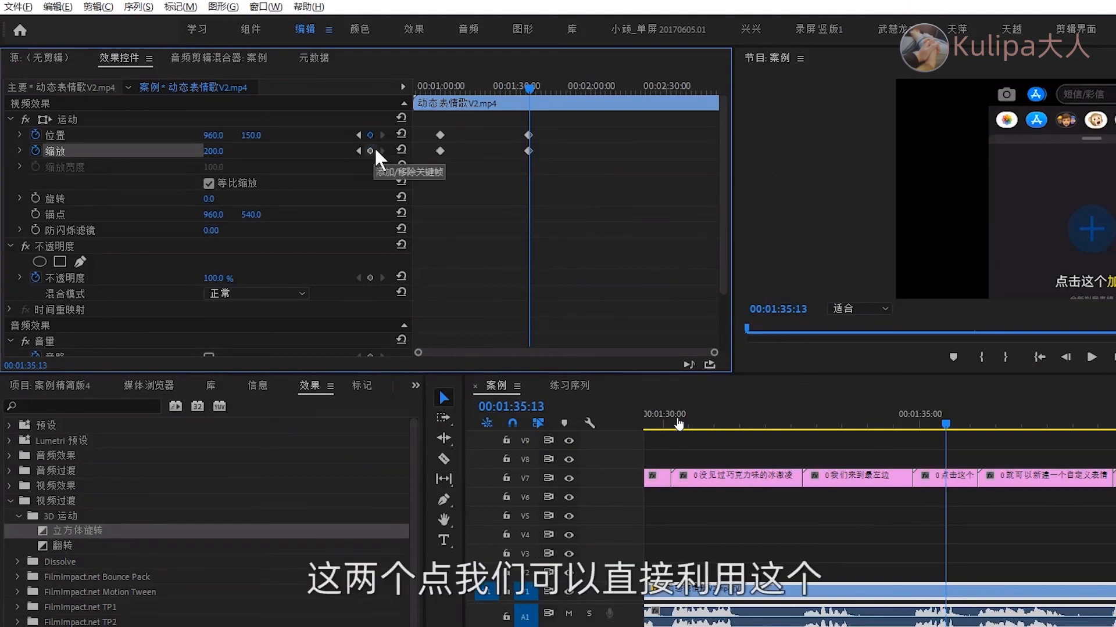
left_click(403, 133)
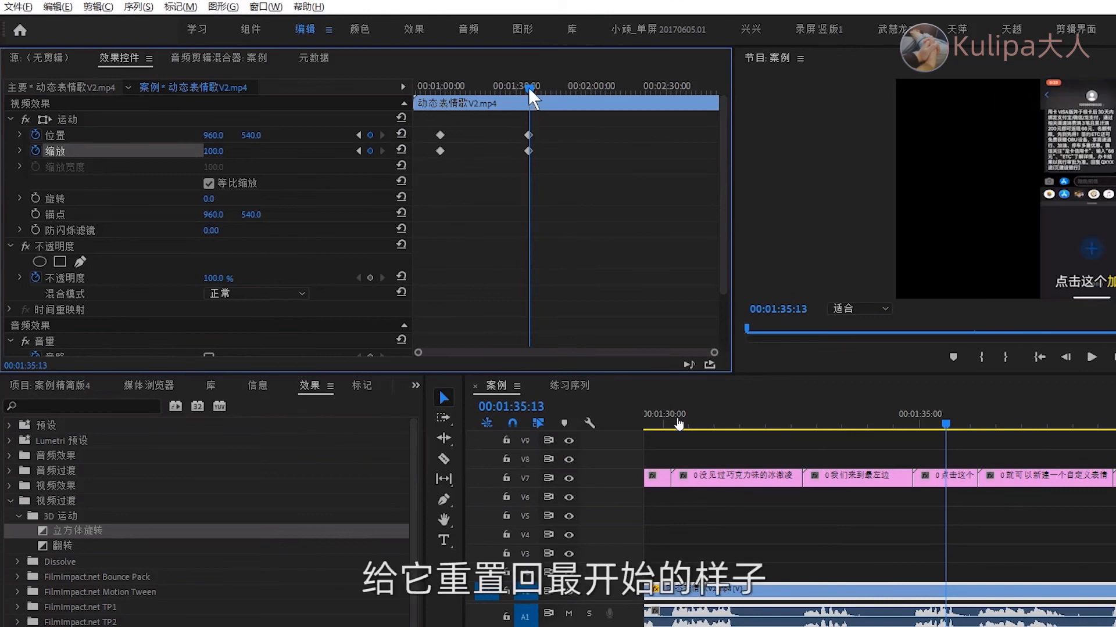
left_click_drag(528, 87, 525, 89)
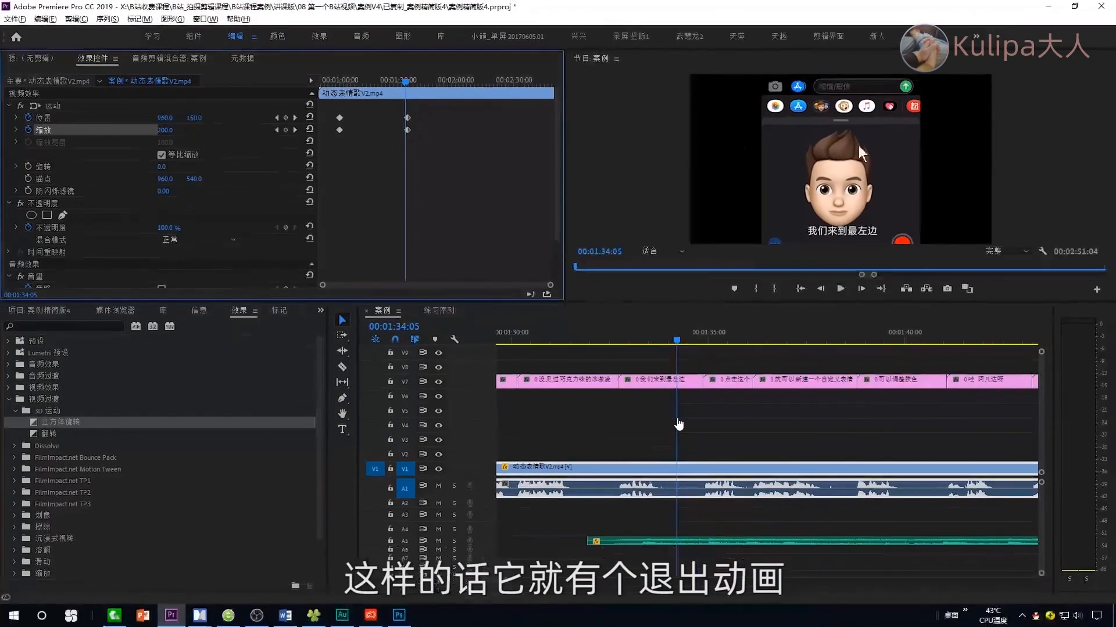
key("space")
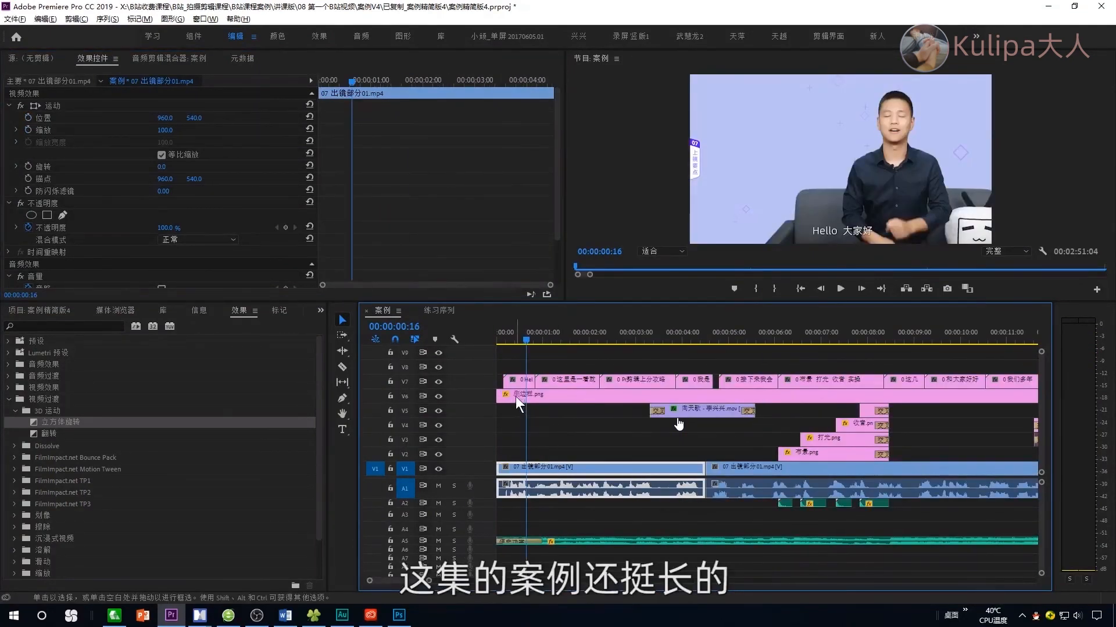
Step: Review the opening clips of the 案例 sequence and the 动态表情歌V2.mp4 recording in the full-length timeline
left_click_drag(508, 370, 664, 494)
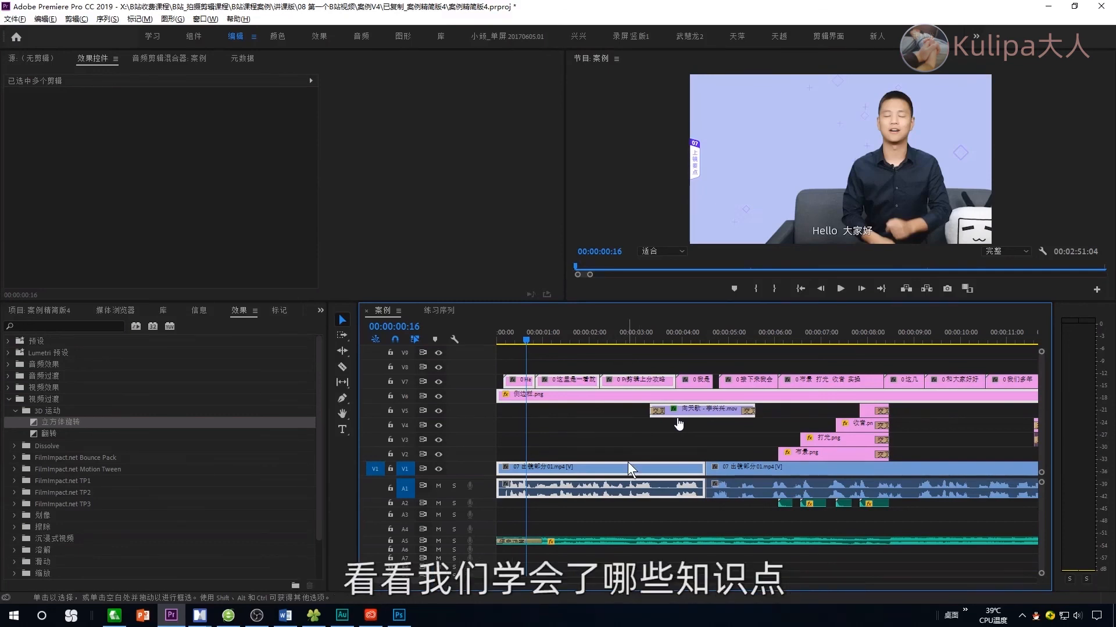
key("minus")
key("minus")
key("minus")
key("minus")
key("minus")
key("minus")
left_click(643, 468)
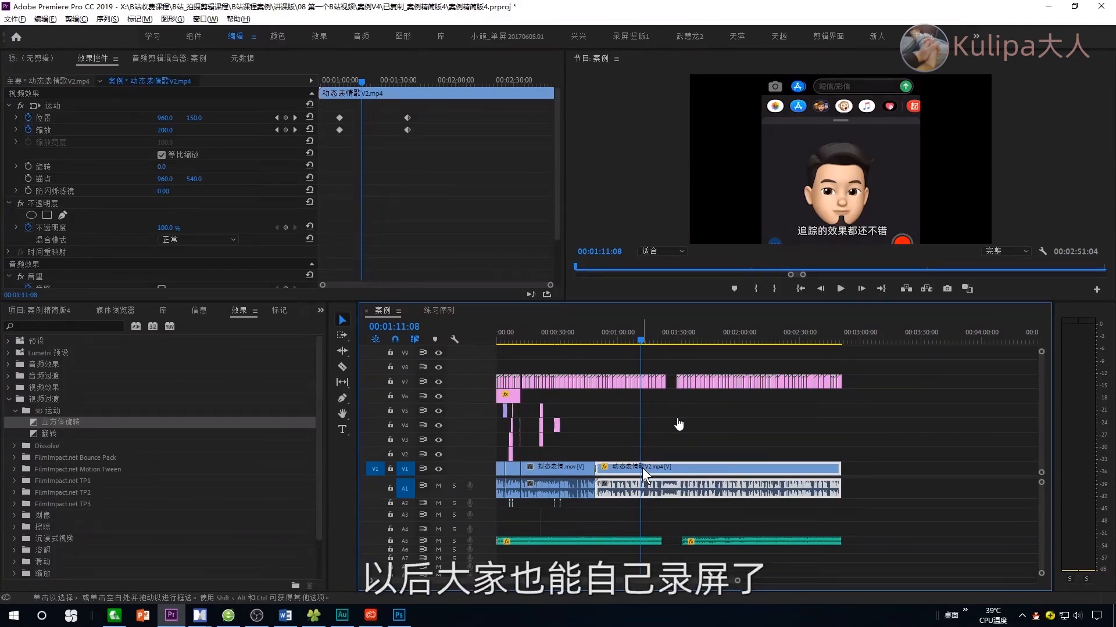
Step: In the 练习序列 sequence, ripple-trim the unwanted head and tail of the 01 出镜部分.mp4 clip
left_click(438, 311)
left_click_drag(518, 425, 782, 493)
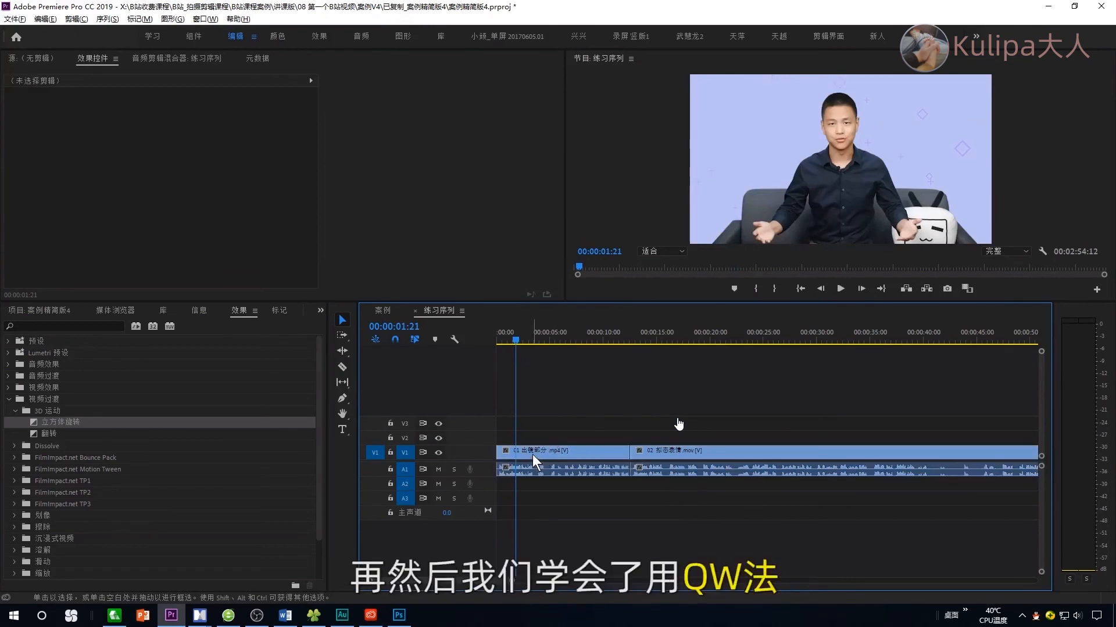
left_click(533, 455)
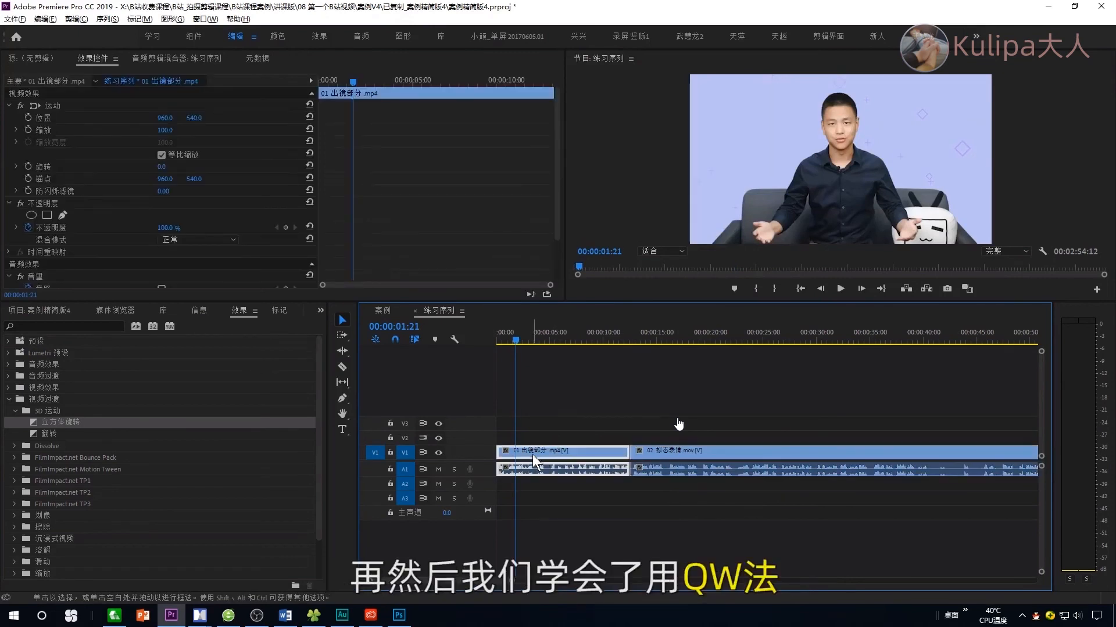
left_click(544, 340)
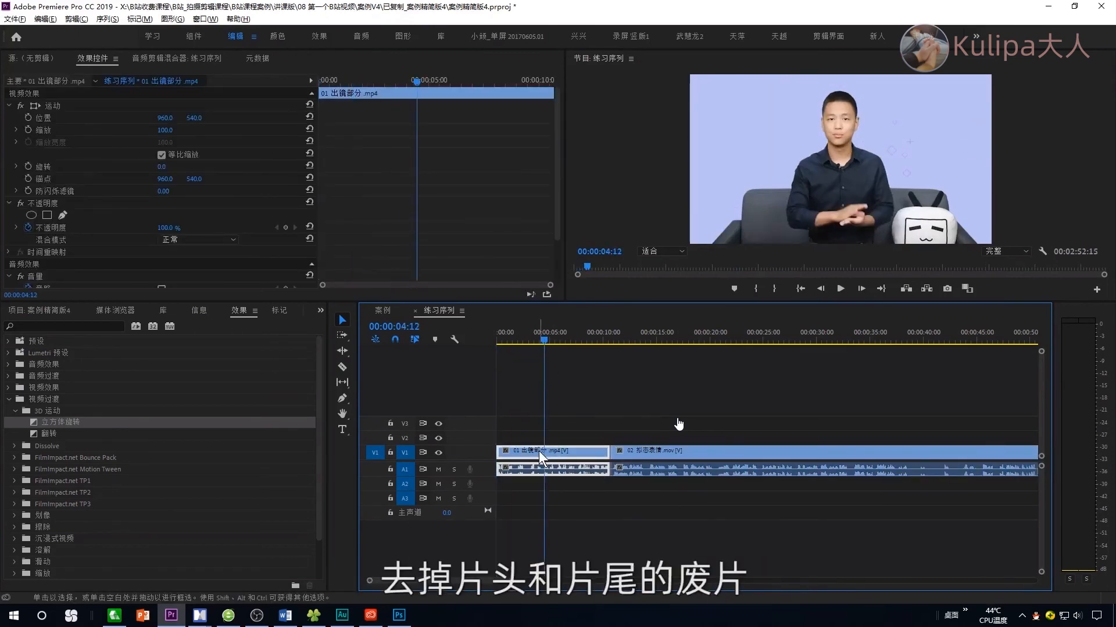
key("w")
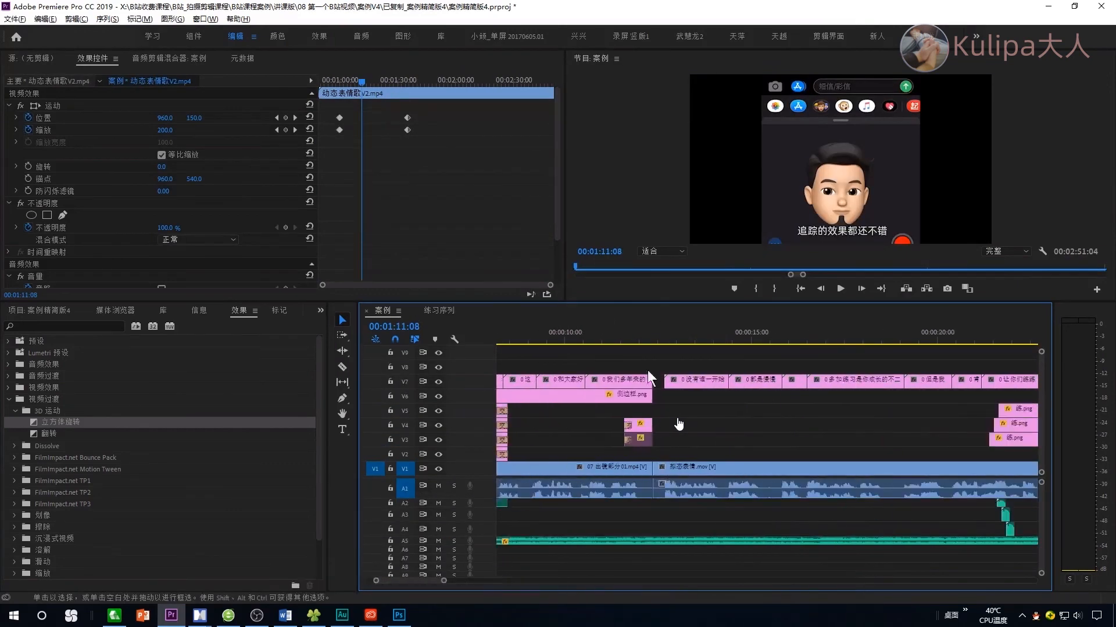
Step: Return to the 案例 sequence, locate the 经验心得2.png title near 00:00:11 and open it for viewing
left_click(637, 334)
key("=")
key("=")
double_click(599, 424)
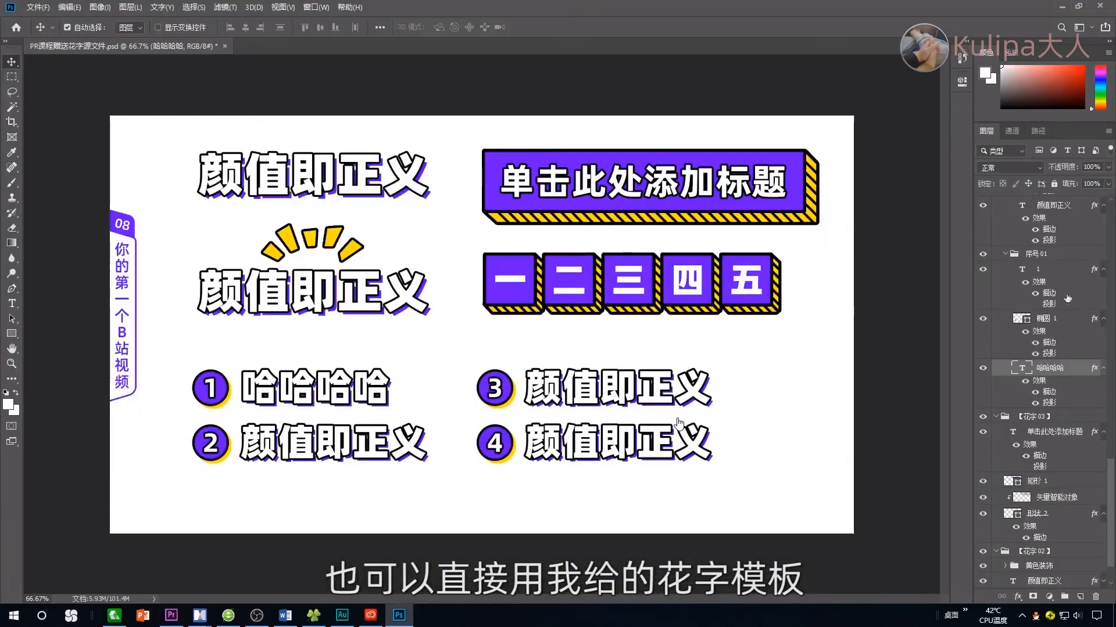
Step: Switch to Photoshop, select the 序号01 layer group in the fancy-text template file and show its available commands
left_click(1061, 255)
right_click(1061, 255)
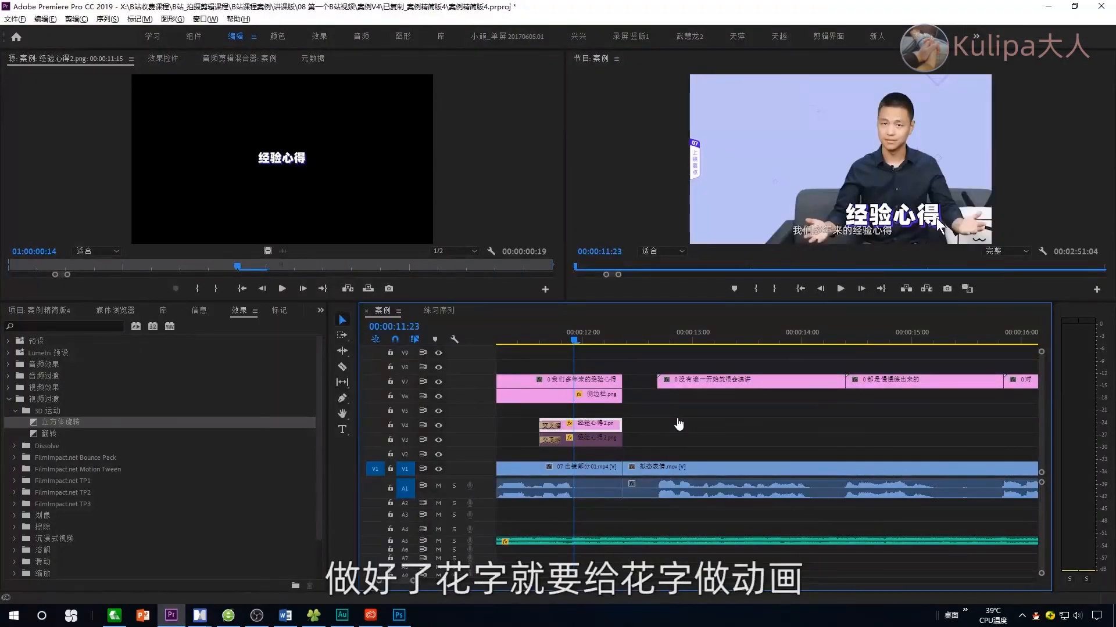
Step: In Premiere Pro, inspect the 立方体旋转 transition at the start of memoji.png and the audio clips on the lower tracks
key("shift+5")
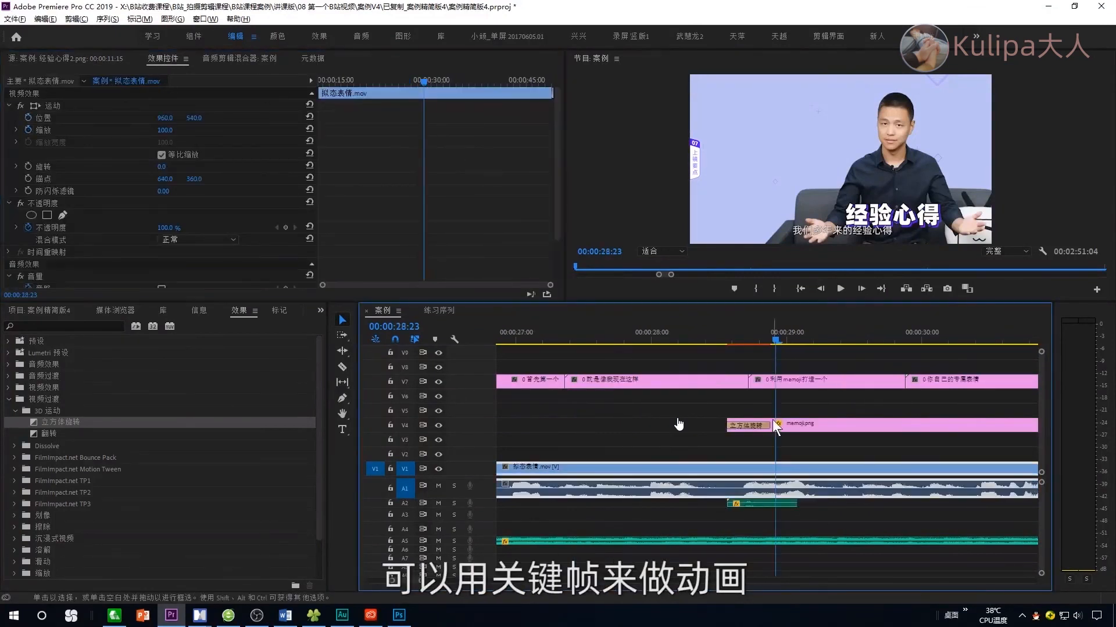
left_click(756, 426)
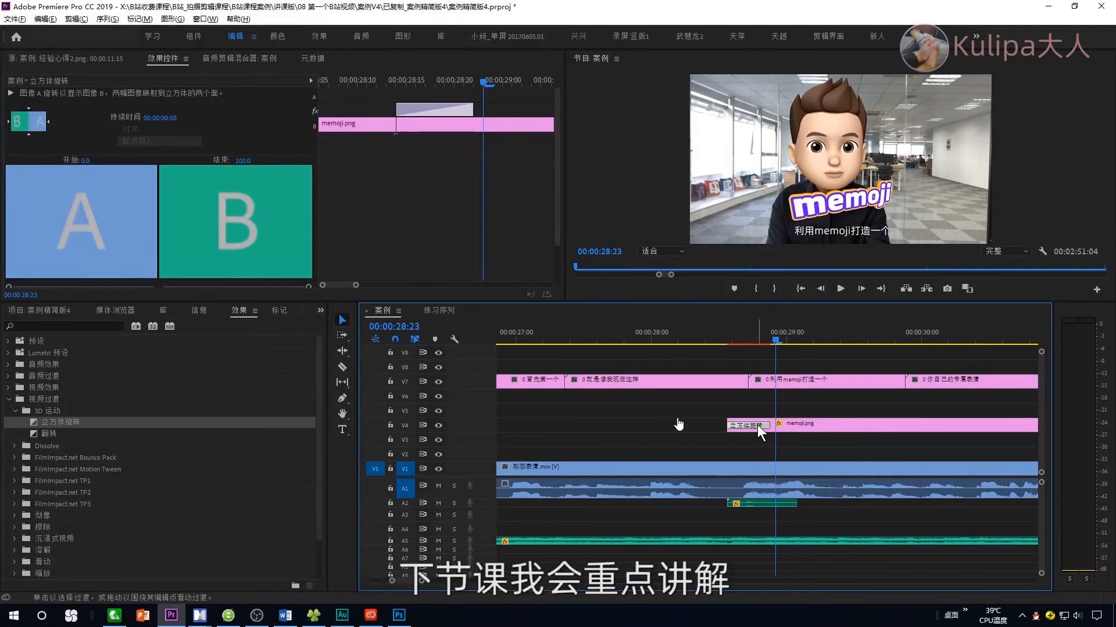
key("minus")
left_click_drag(645, 501, 941, 578)
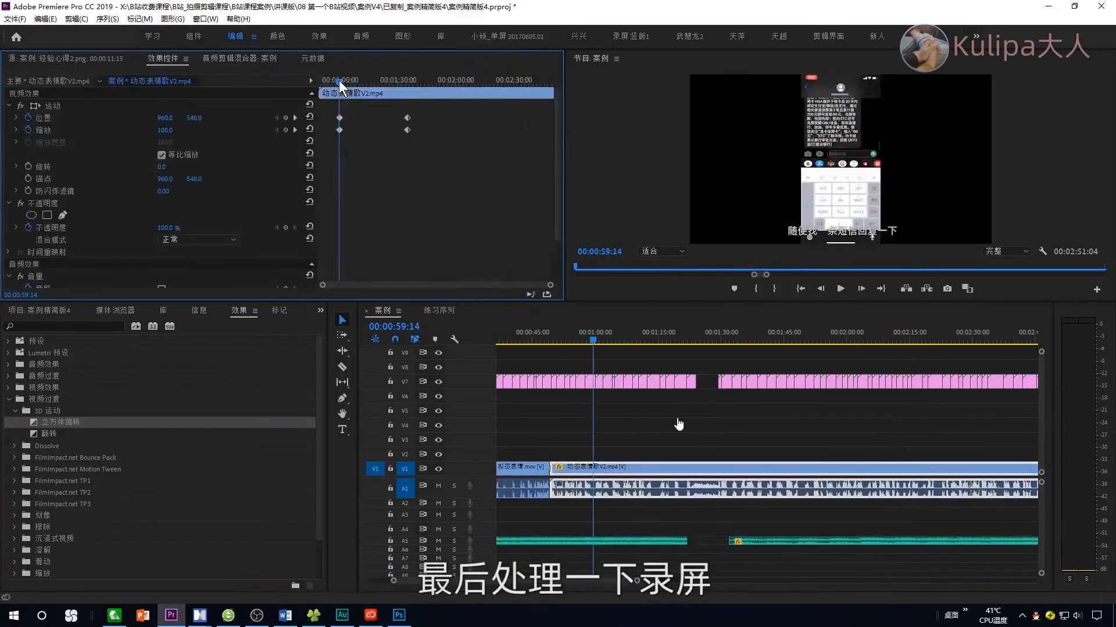
Step: Review the first zoom keyframes of the 动态表情歌V2.mp4 recording around 00:00:58:24, and clear the clip selection
left_click_drag(339, 80, 337, 82)
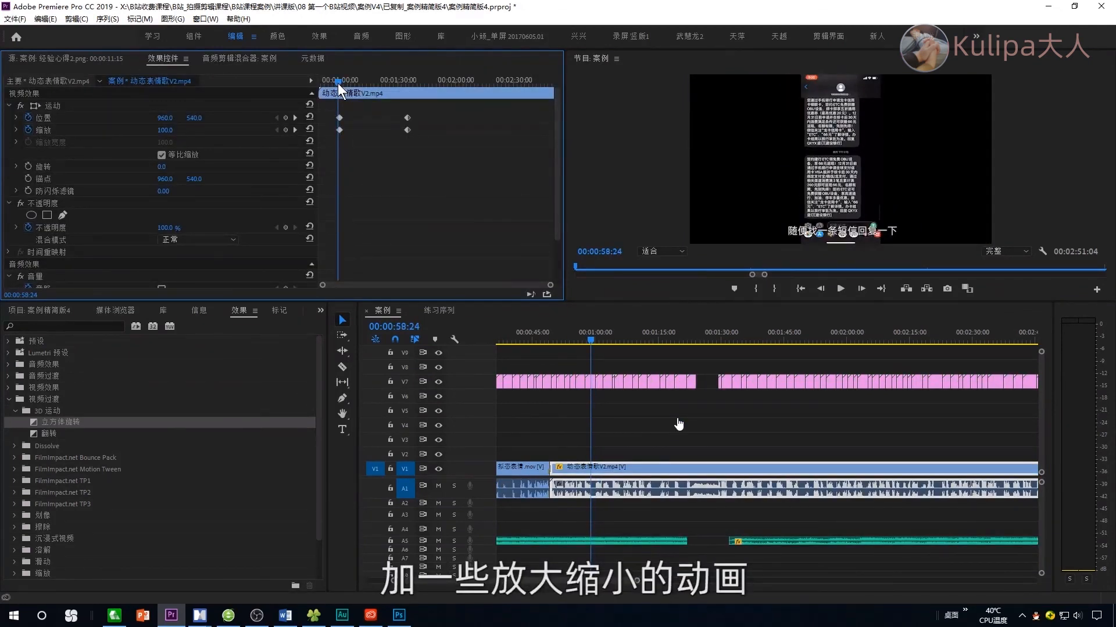
scroll(662, 424, "down", 5)
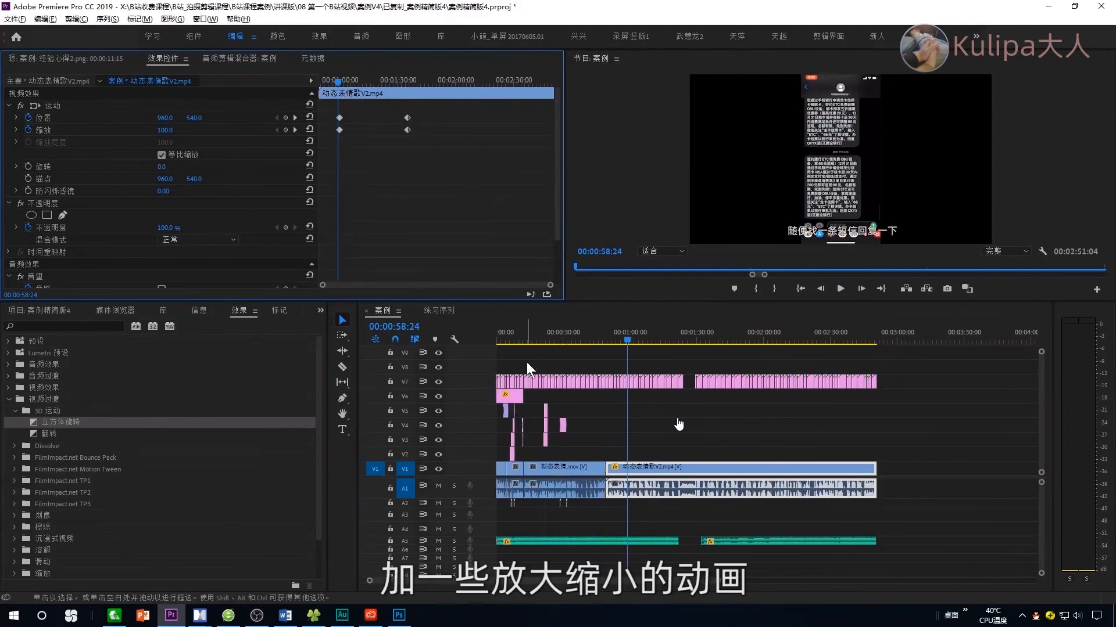
left_click(486, 369)
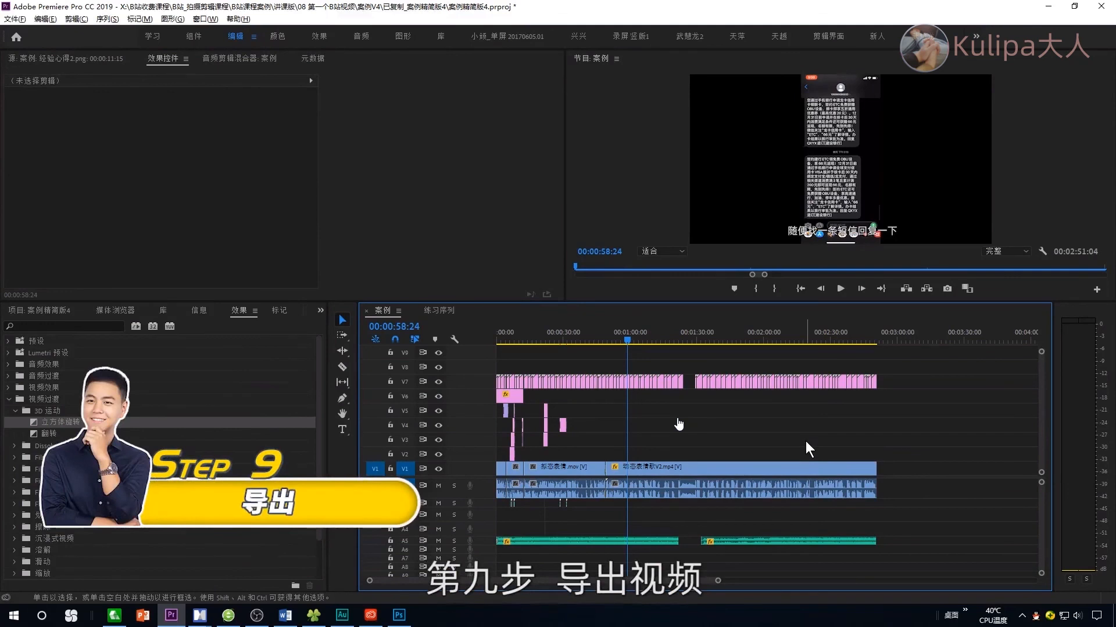
Step: Export the 案例 sequence as the H.264 file 案例.mp4 with the 匹配源 - 中等比特率 preset
key("ctrl+m")
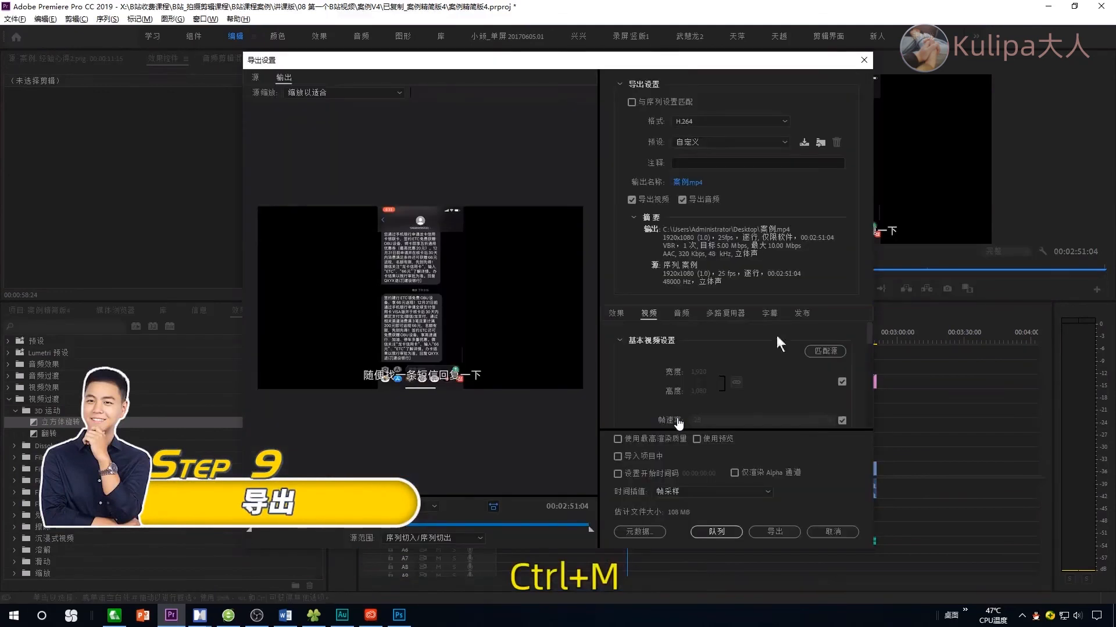
left_click(756, 142)
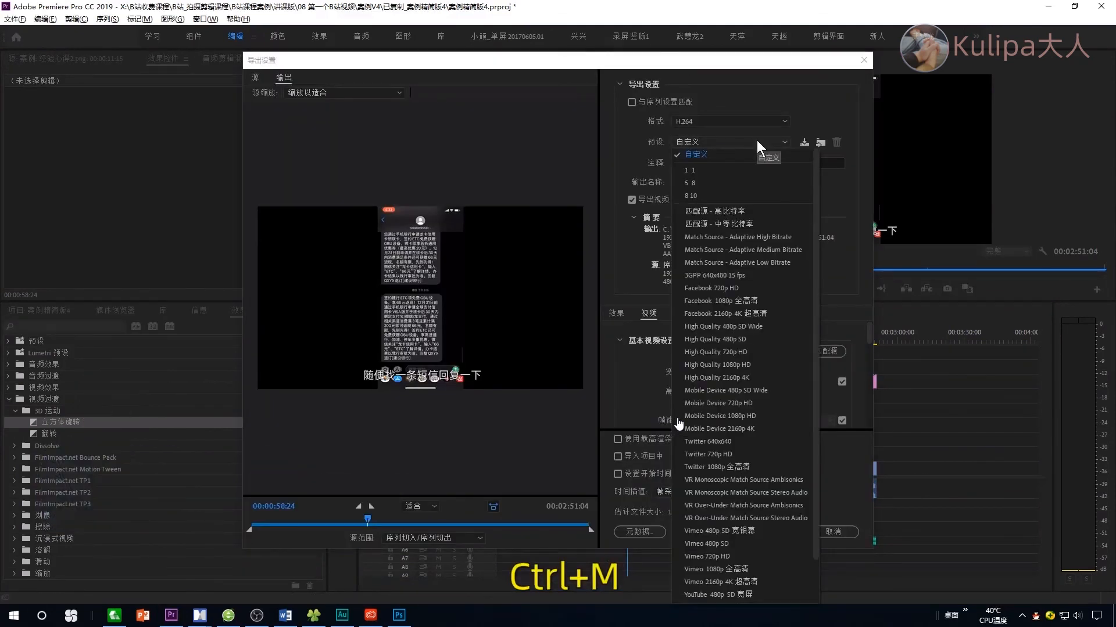
left_click(765, 225)
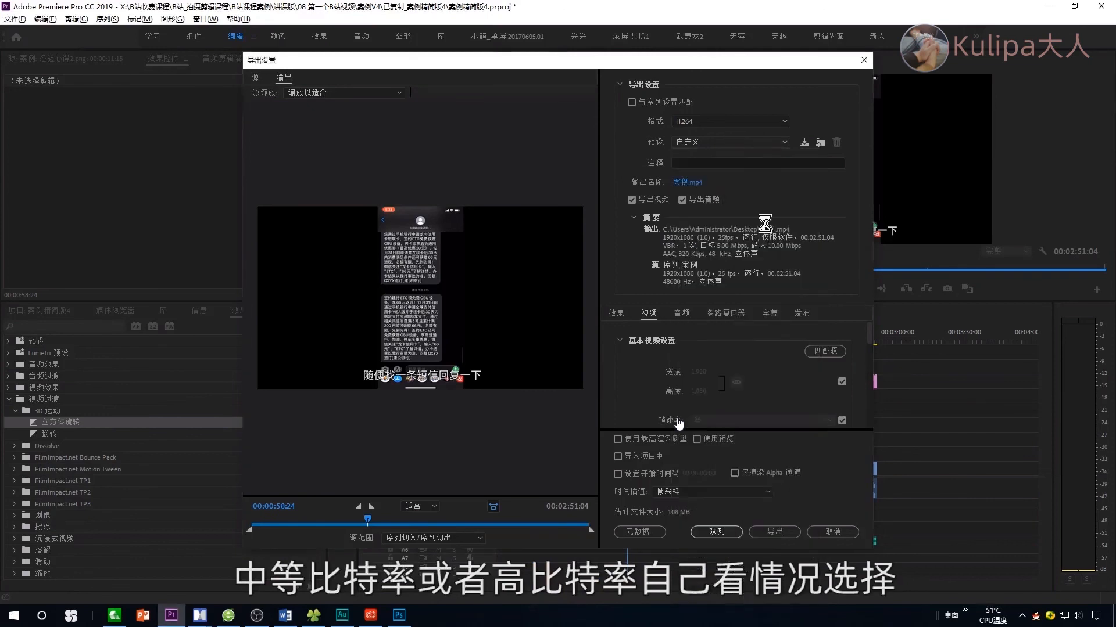
left_click(785, 533)
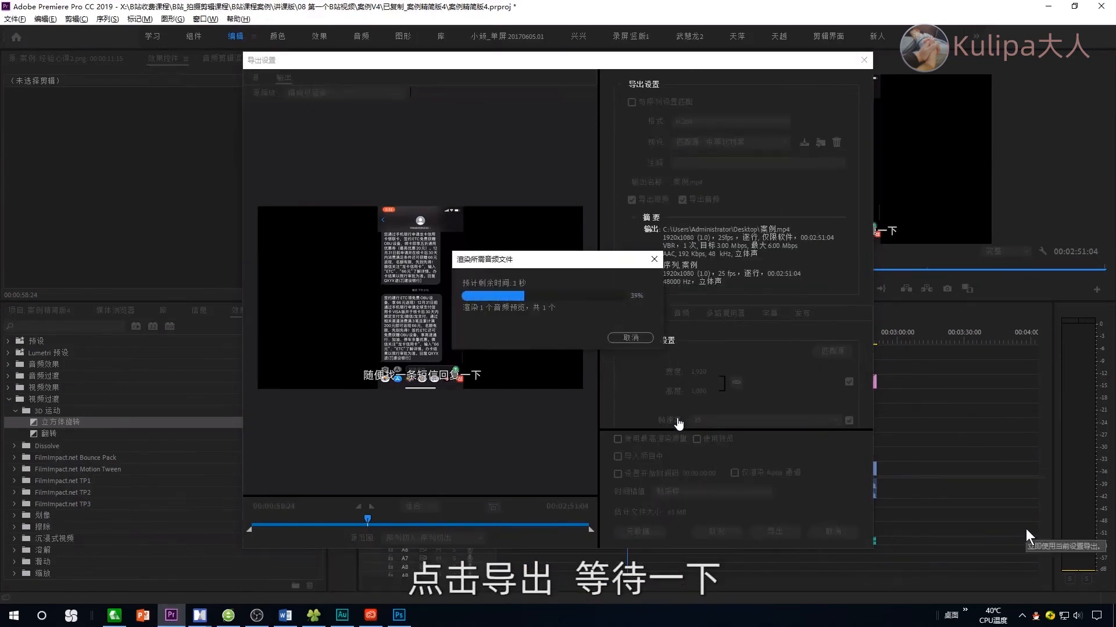